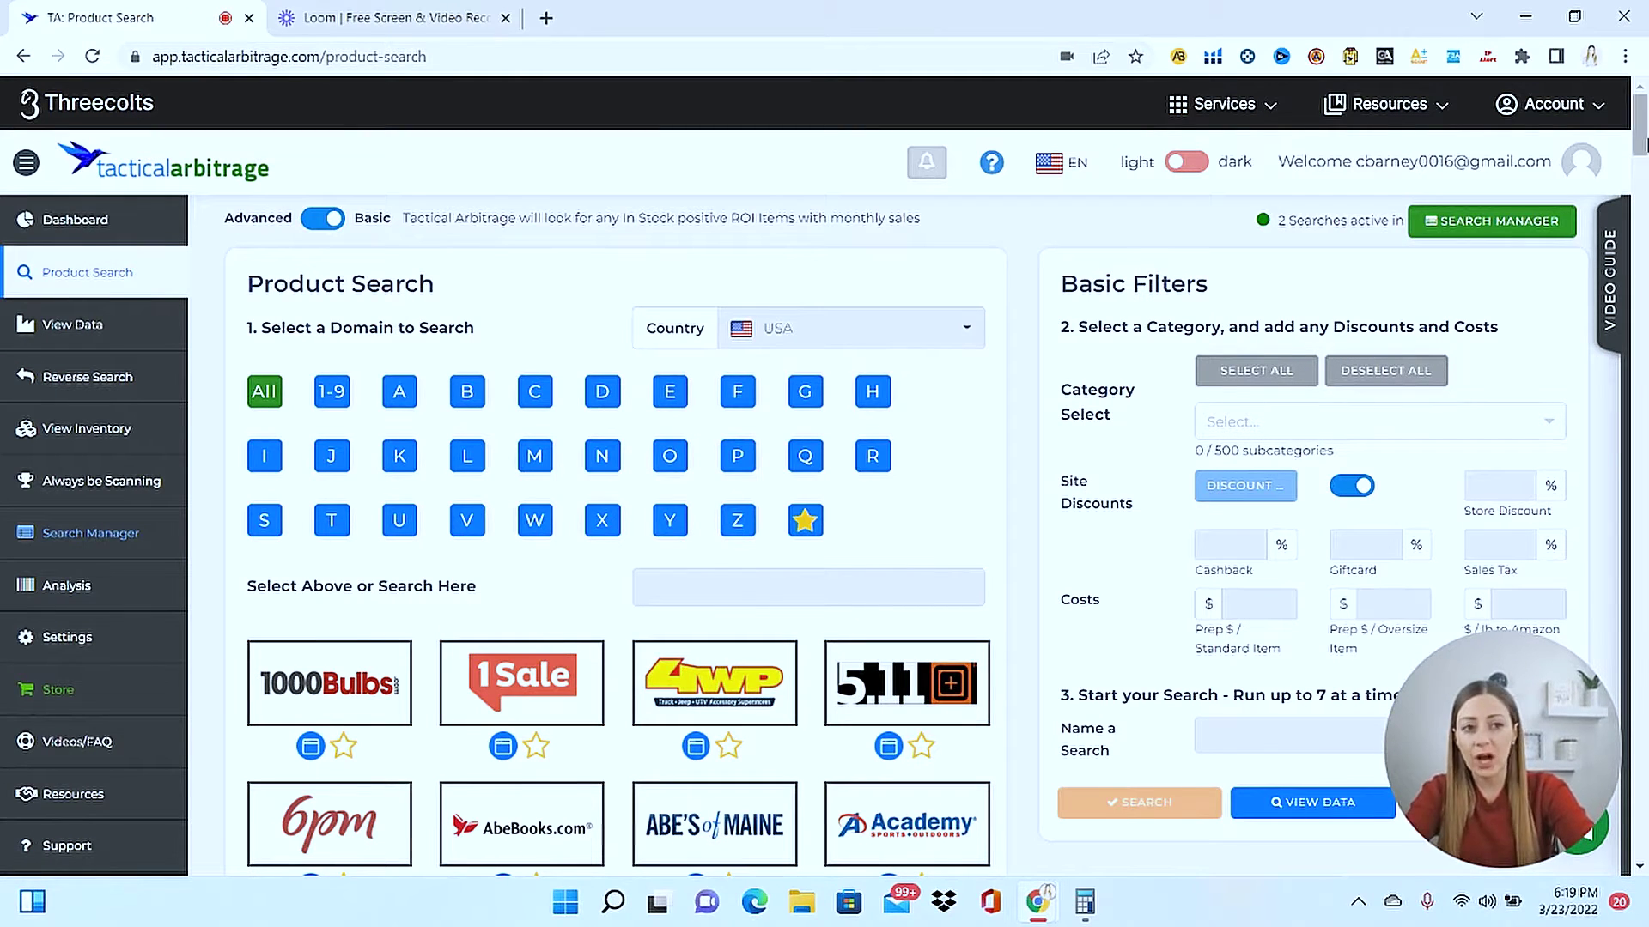
Browse the store grid and category list, then switch the product search to Advanced mode.
drag(1642, 137, 1644, 424)
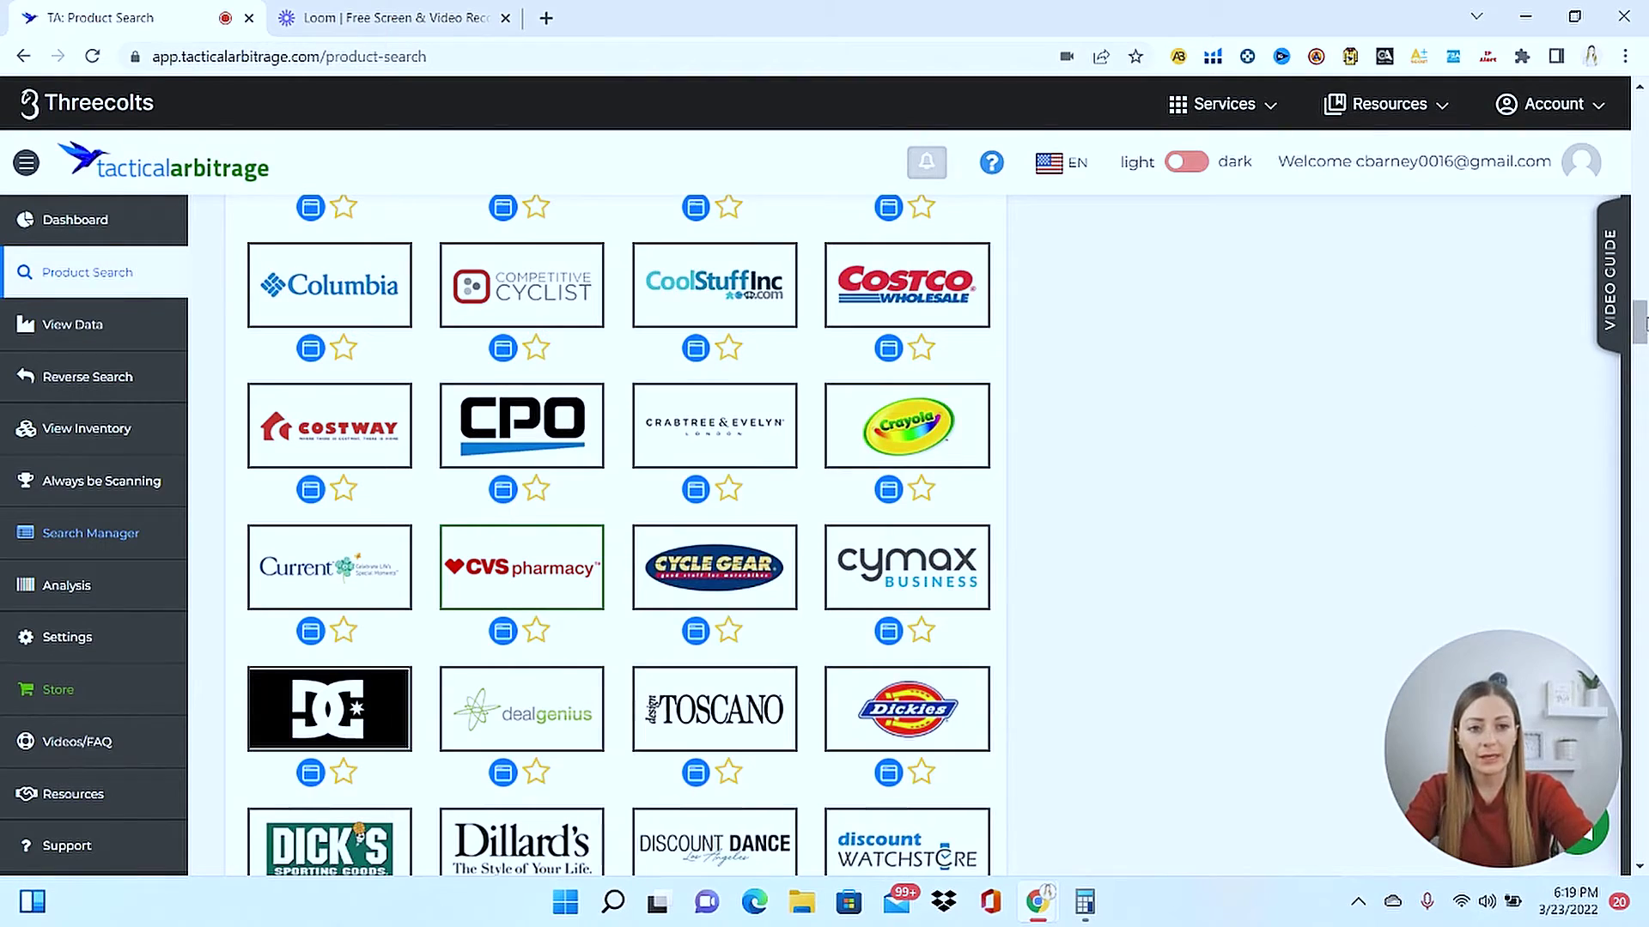
drag(1641, 324, 1643, 131)
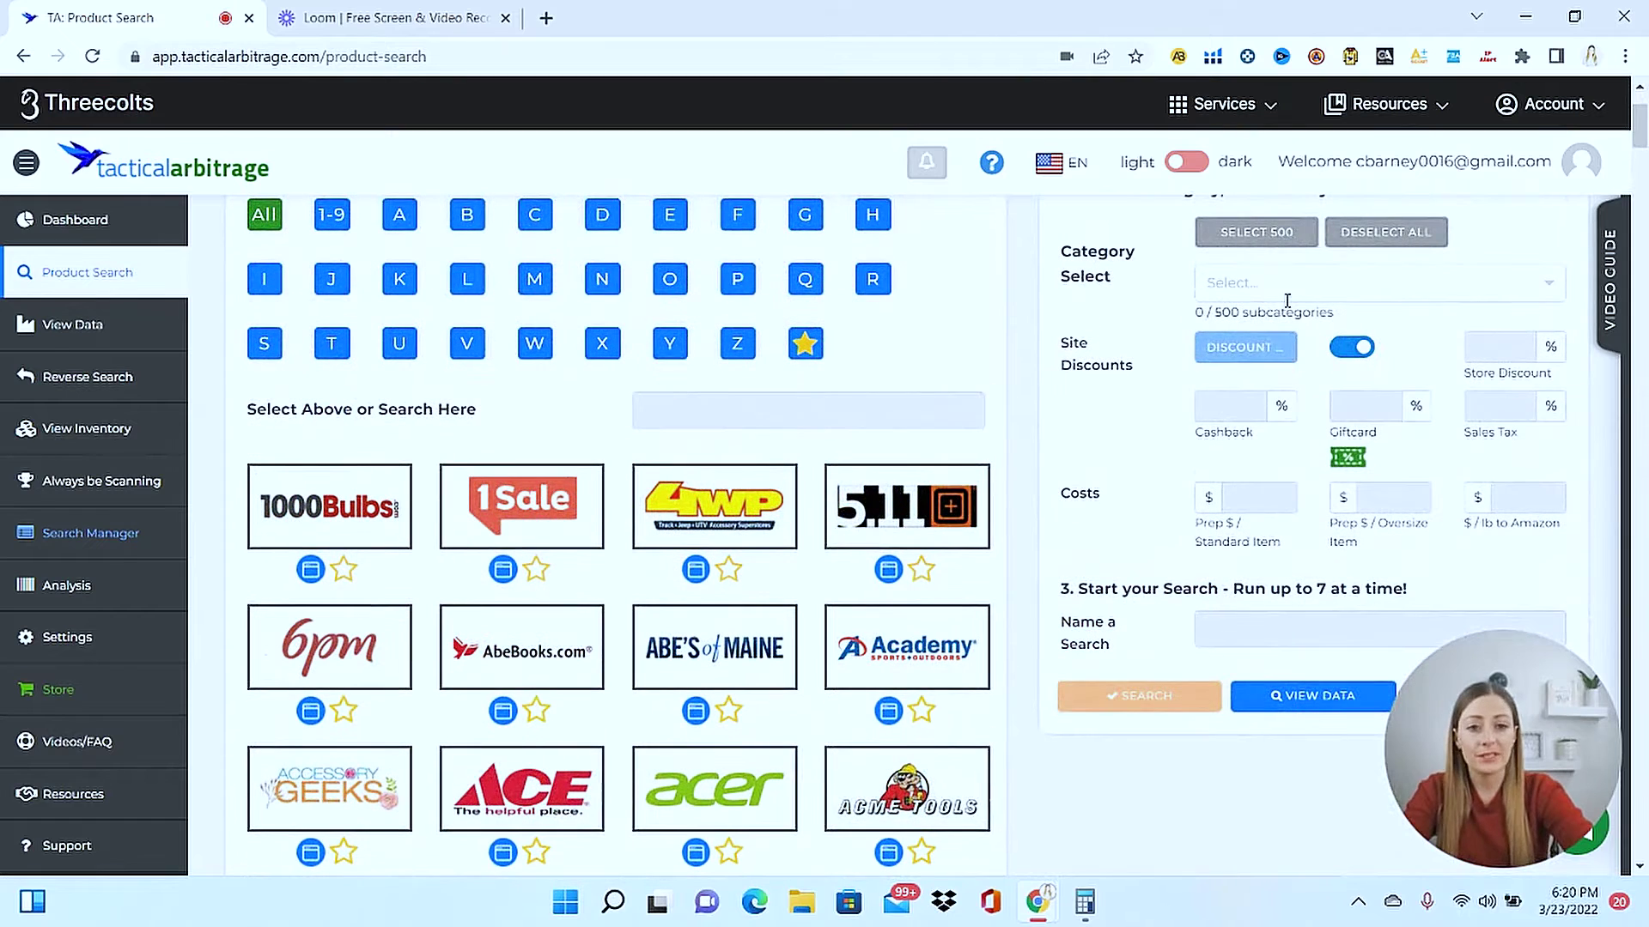
click(1550, 286)
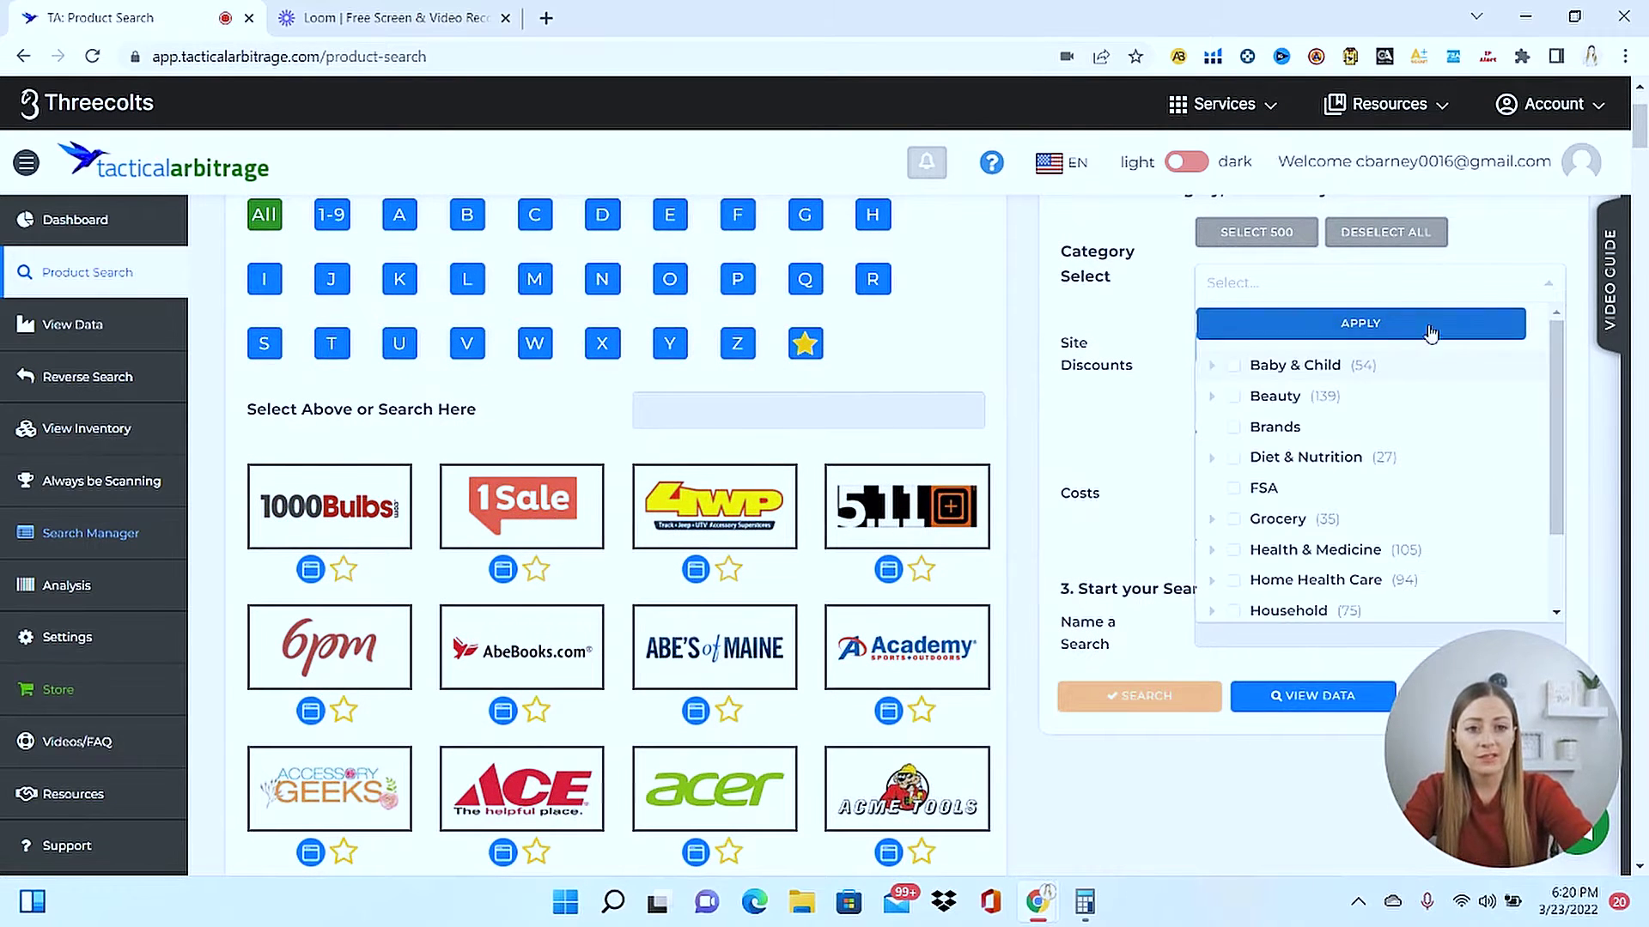
click(1314, 329)
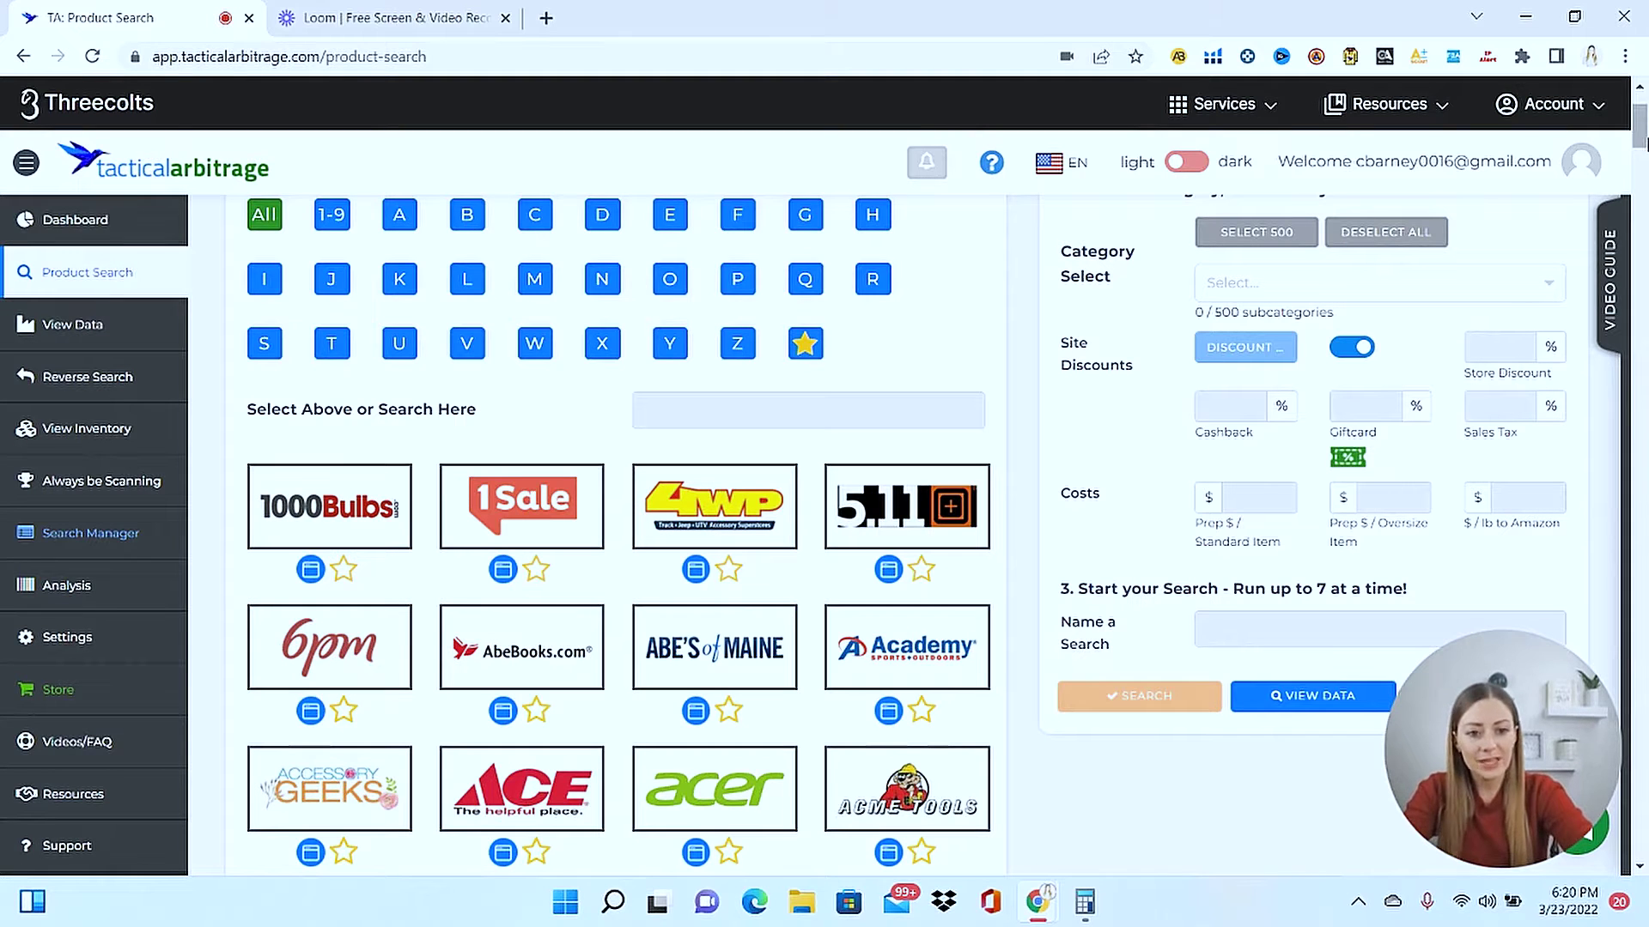
drag(1640, 130, 1640, 110)
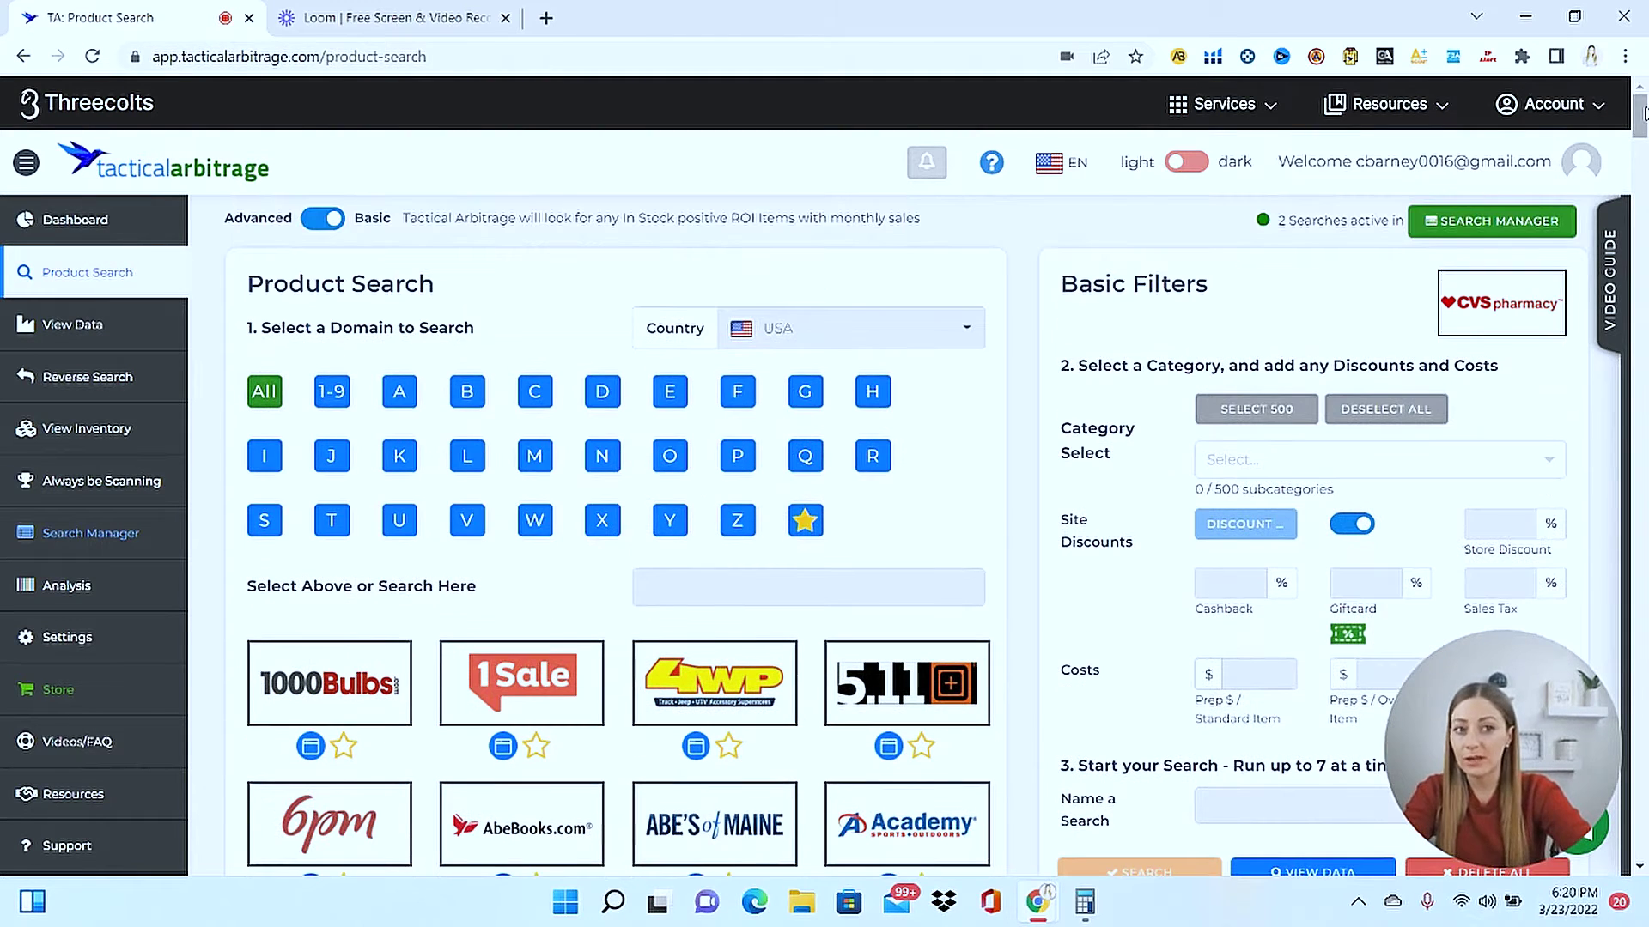
click(323, 221)
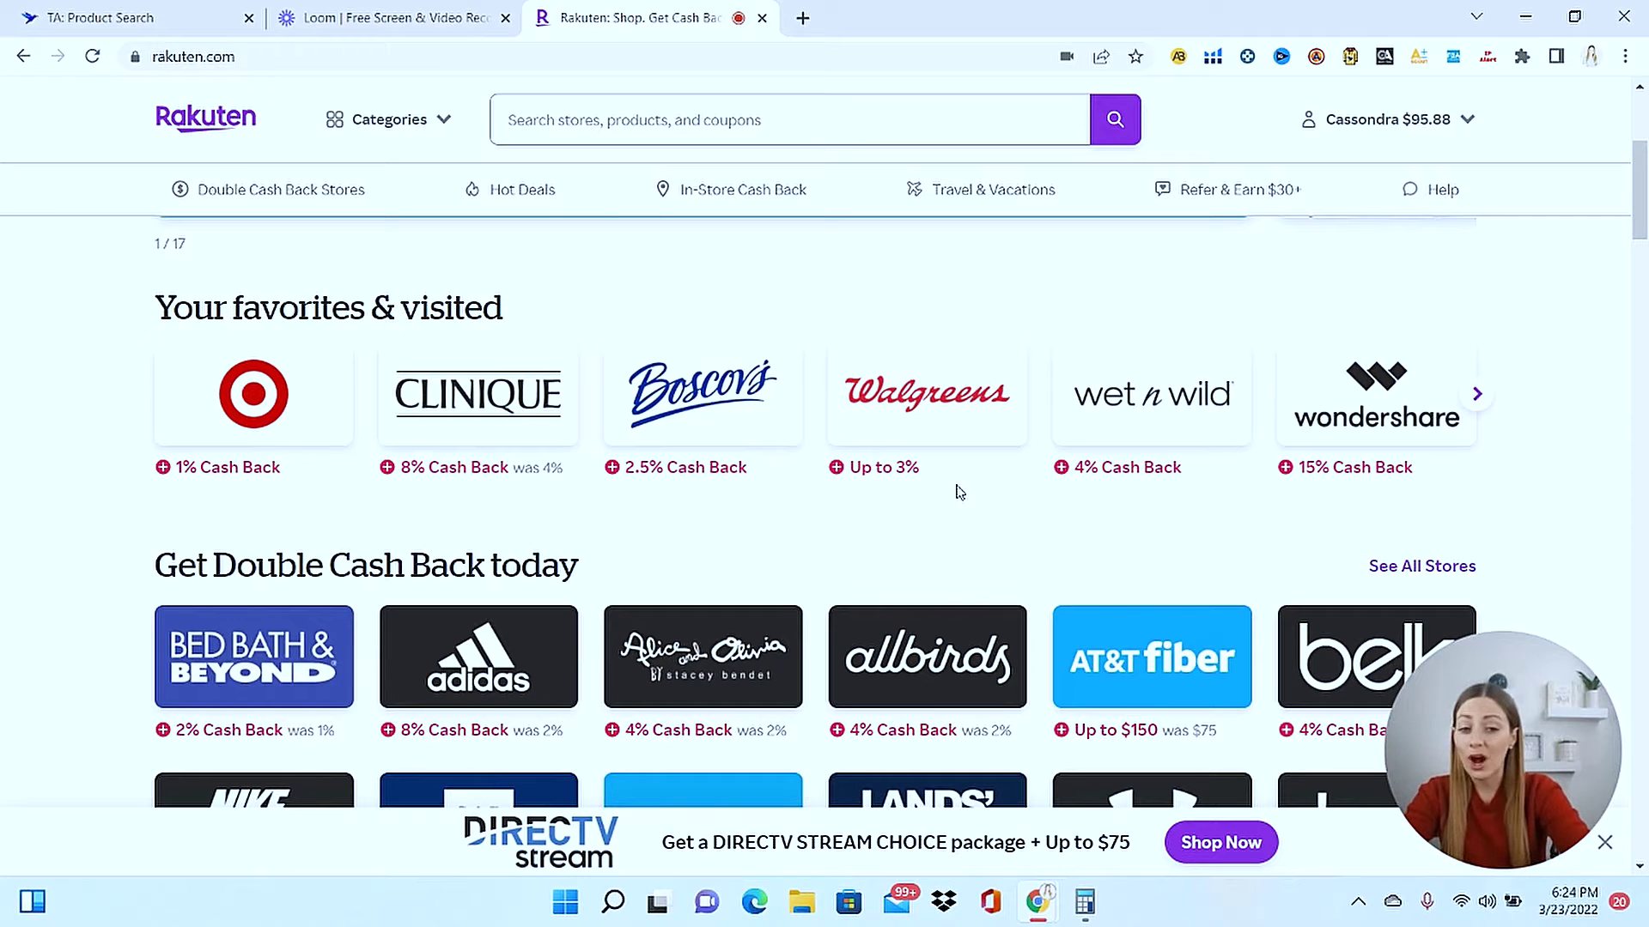
Open Walgreens from the Rakuten favourites tile to shop with cash back.
click(950, 427)
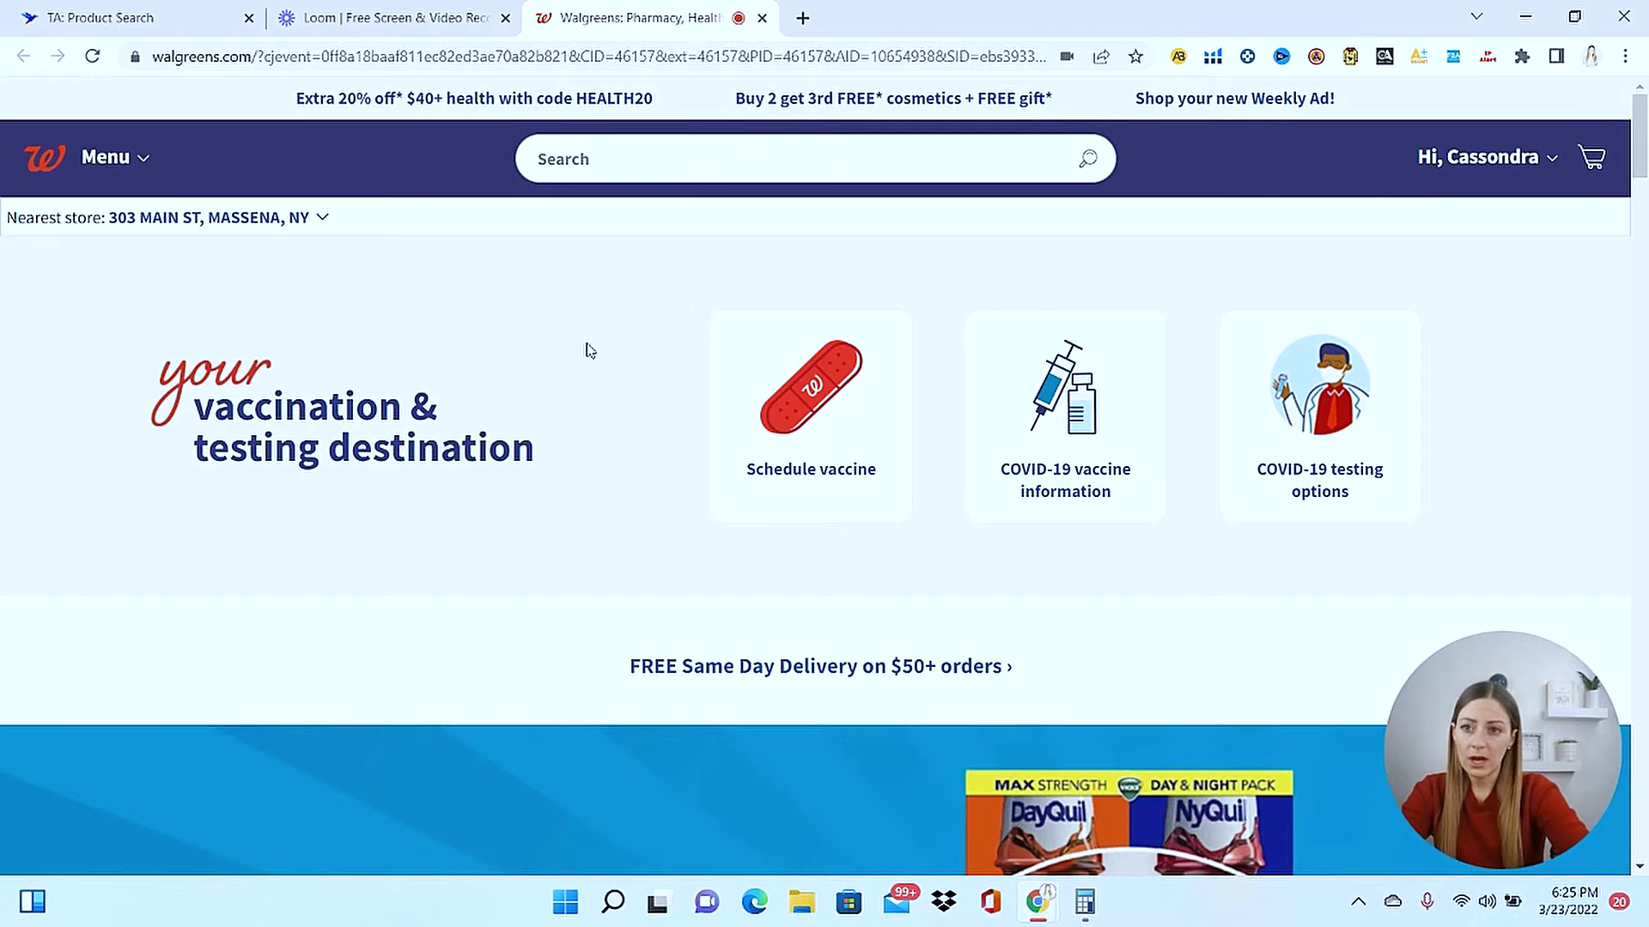
Open Walgreens' Extra 20% off health deals page.
click(453, 109)
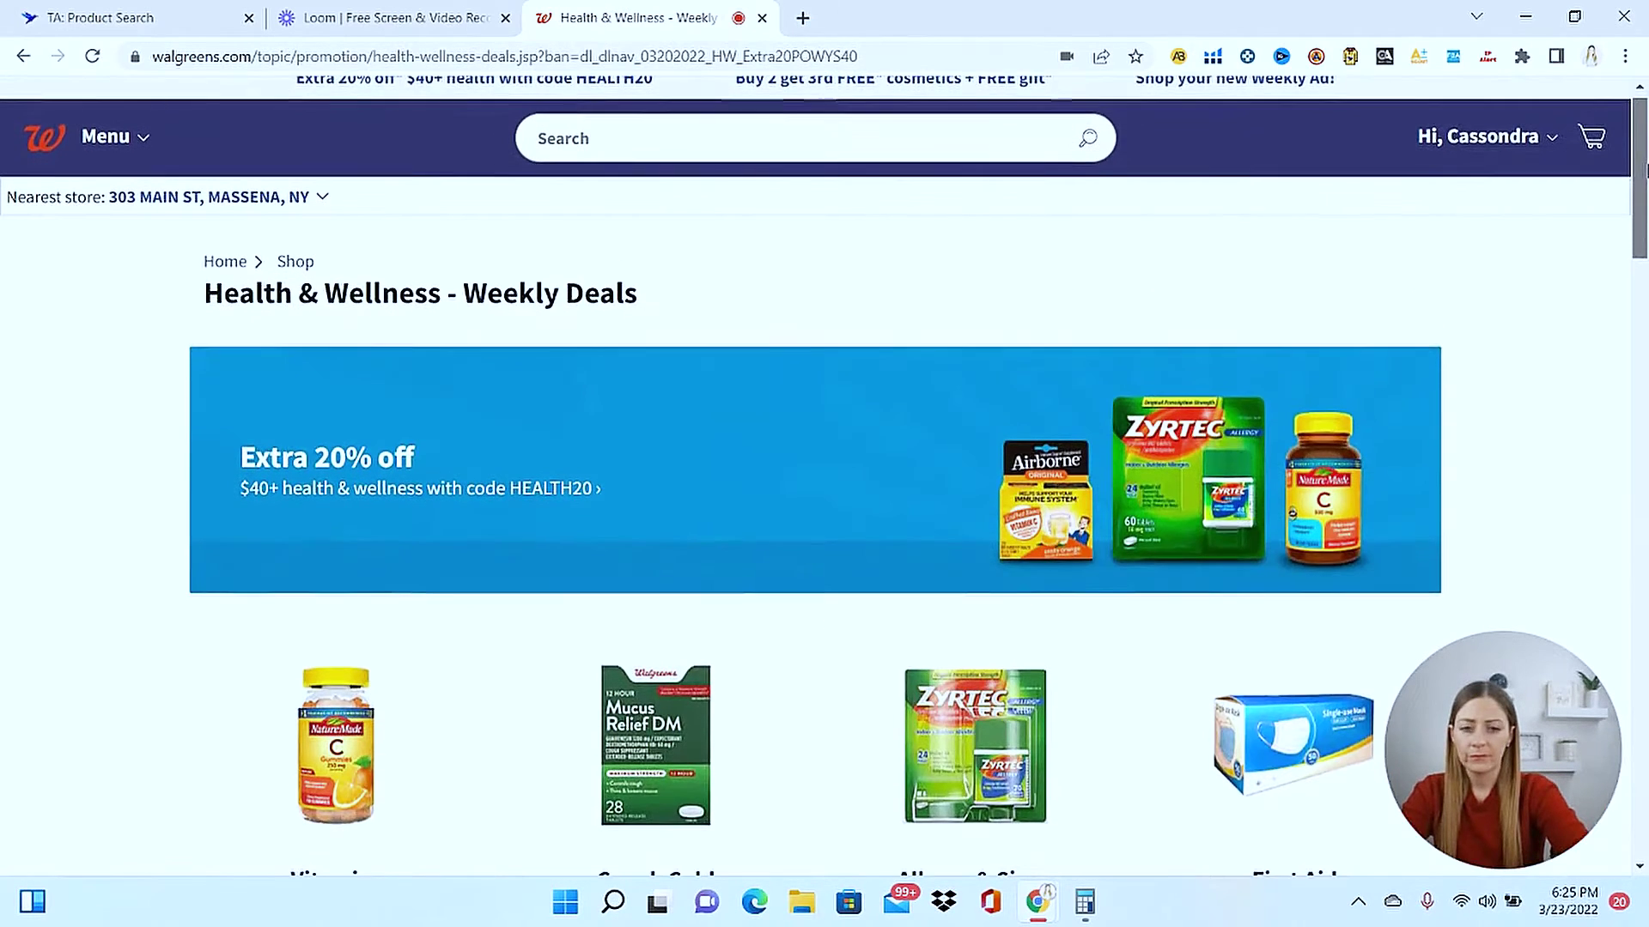
scroll(1645, 185, down, 2)
drag(1645, 185, 1645, 250)
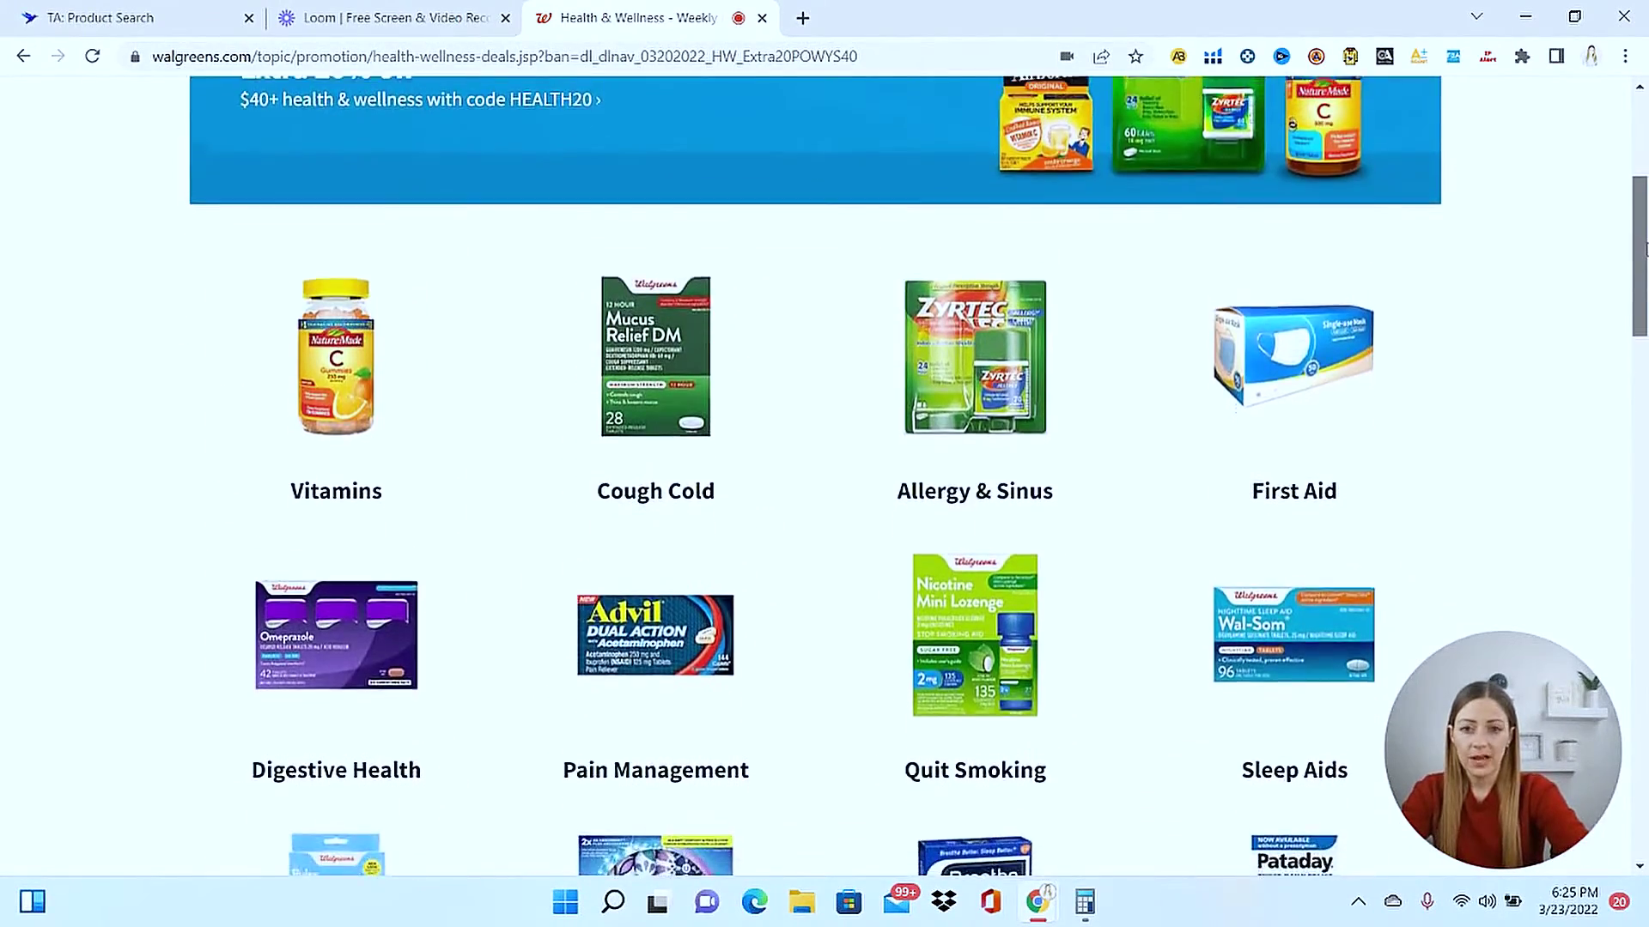
Open the Vitamins listing, check its 20-page pager, and select the listing URL.
click(343, 380)
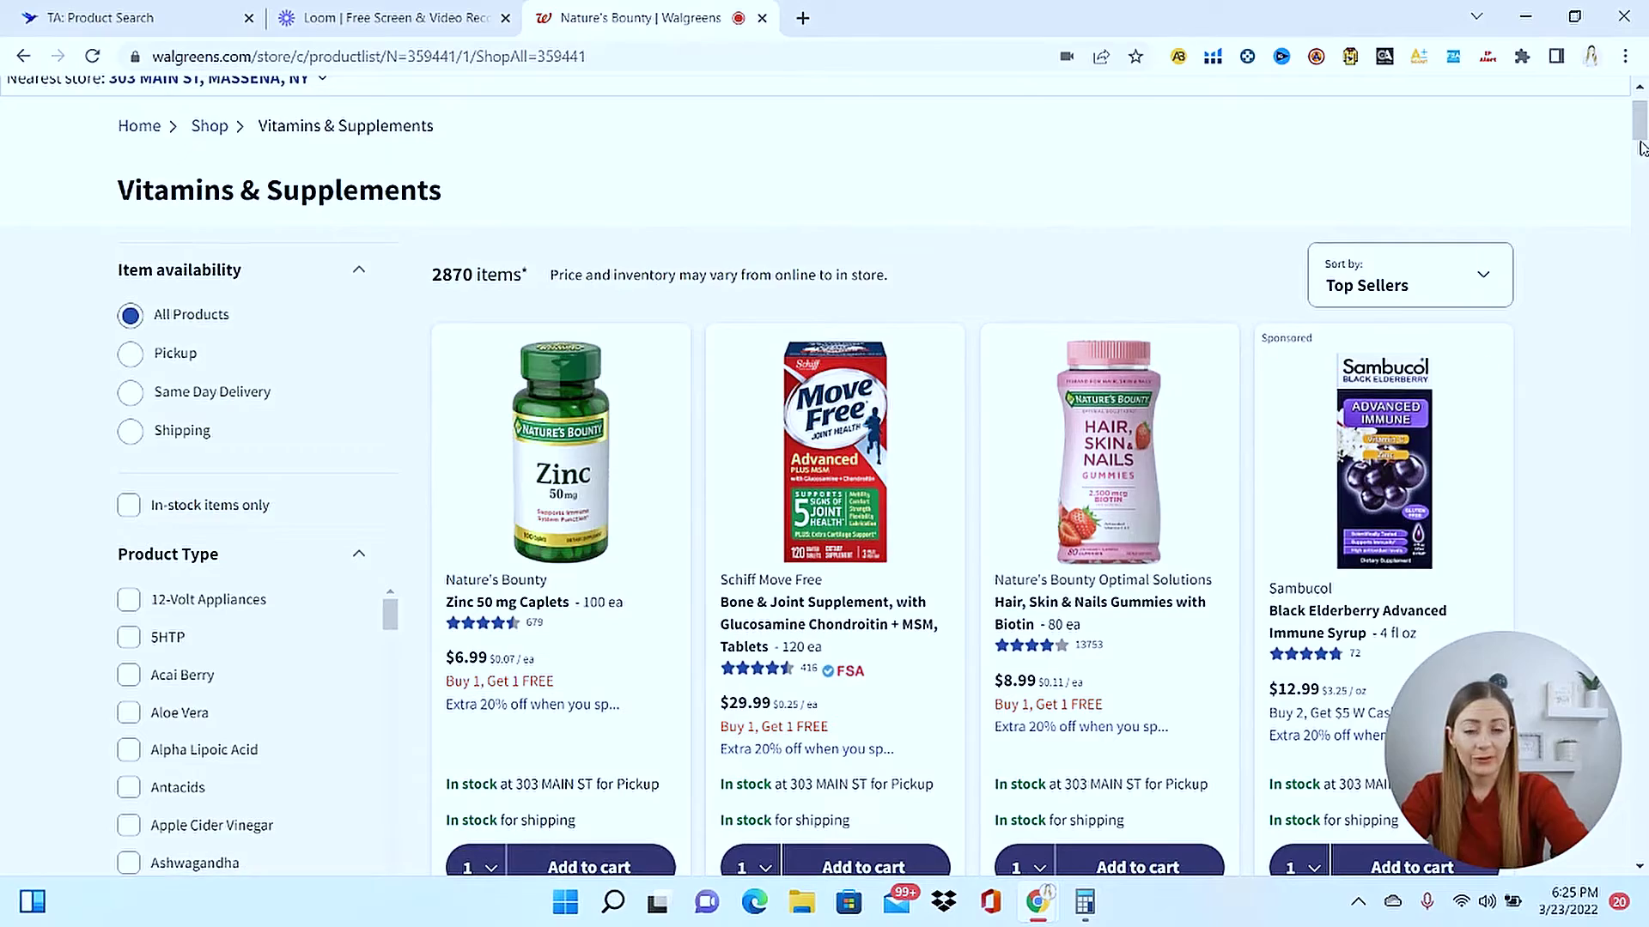
drag(1641, 148, 1641, 185)
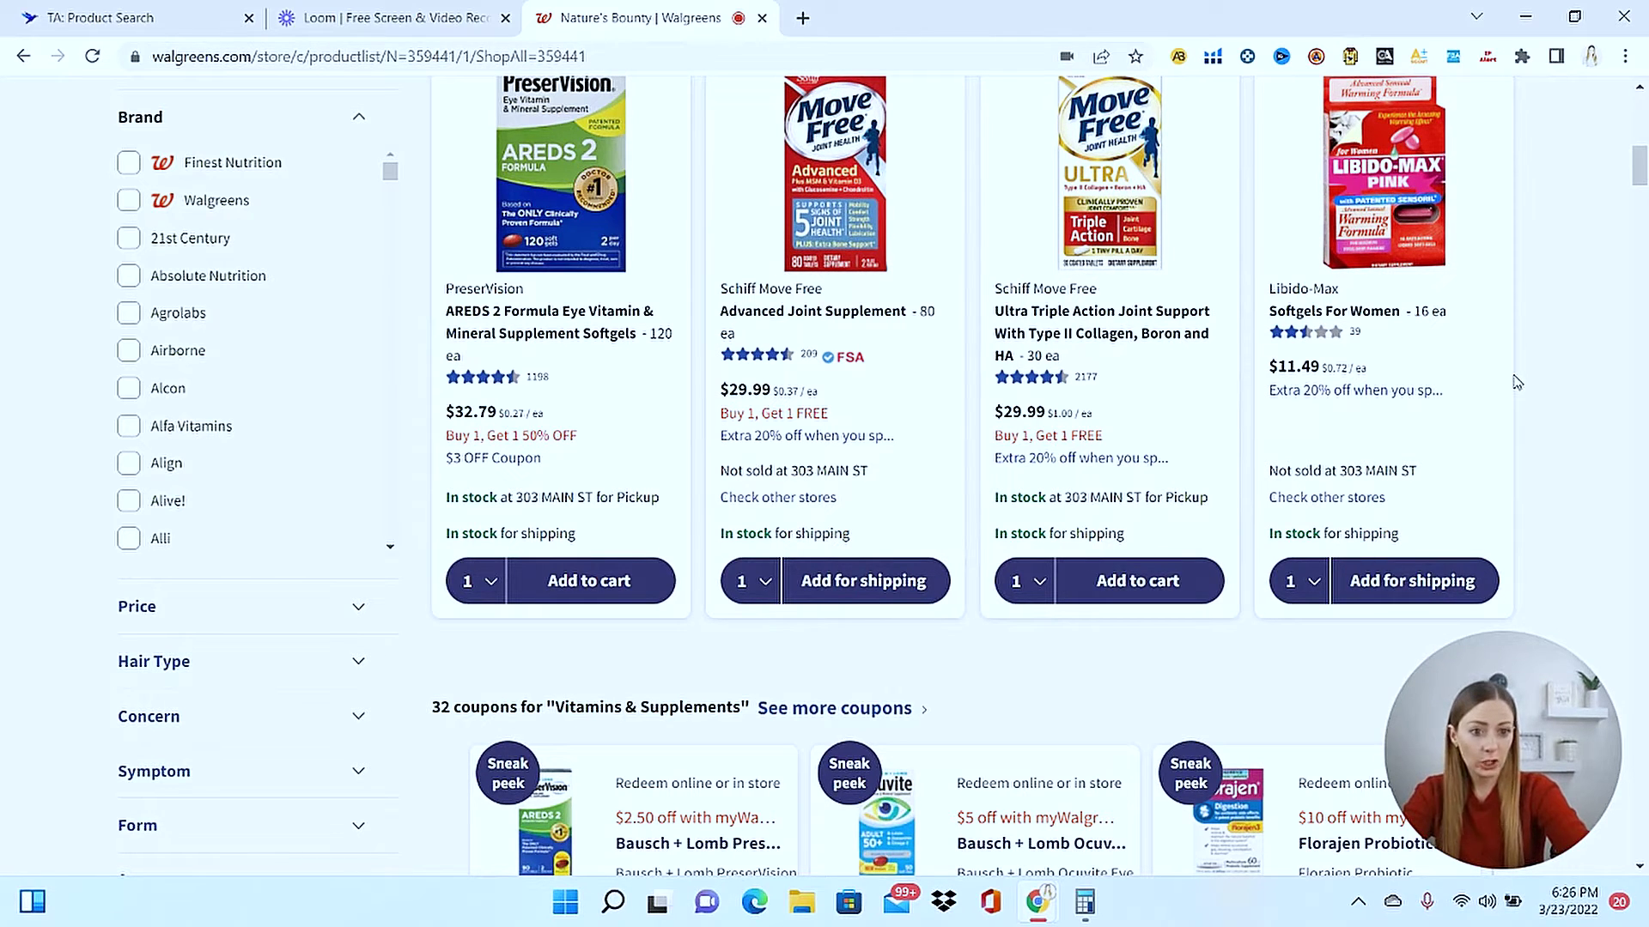
drag(1641, 168, 1642, 680)
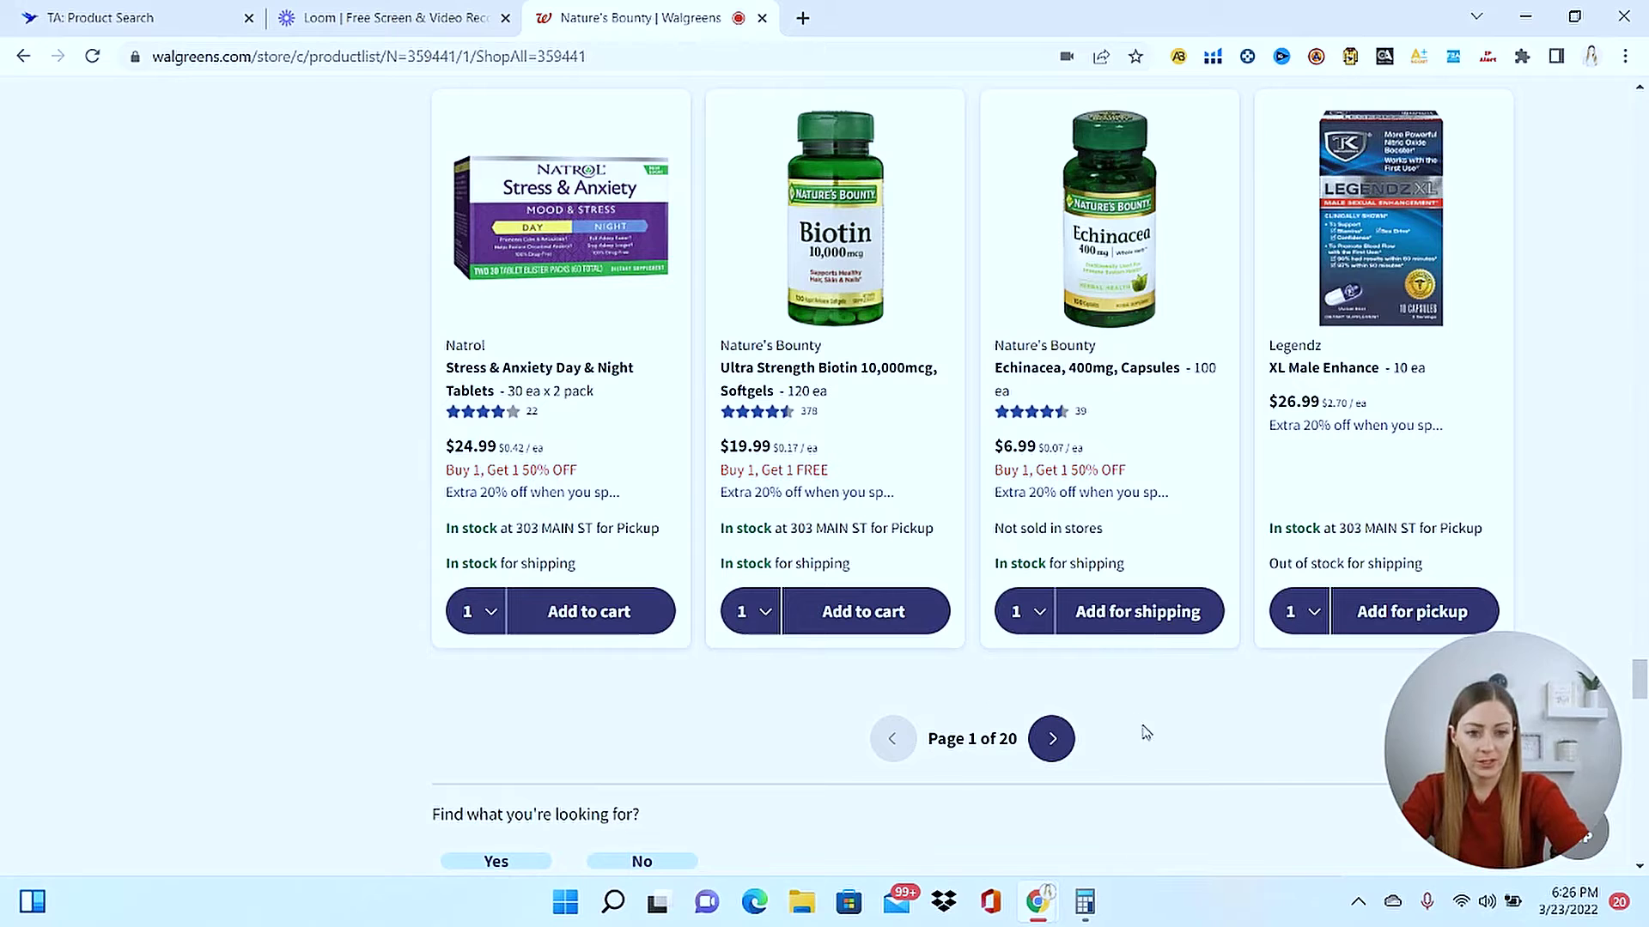
click(560, 65)
key(ctrl+c)
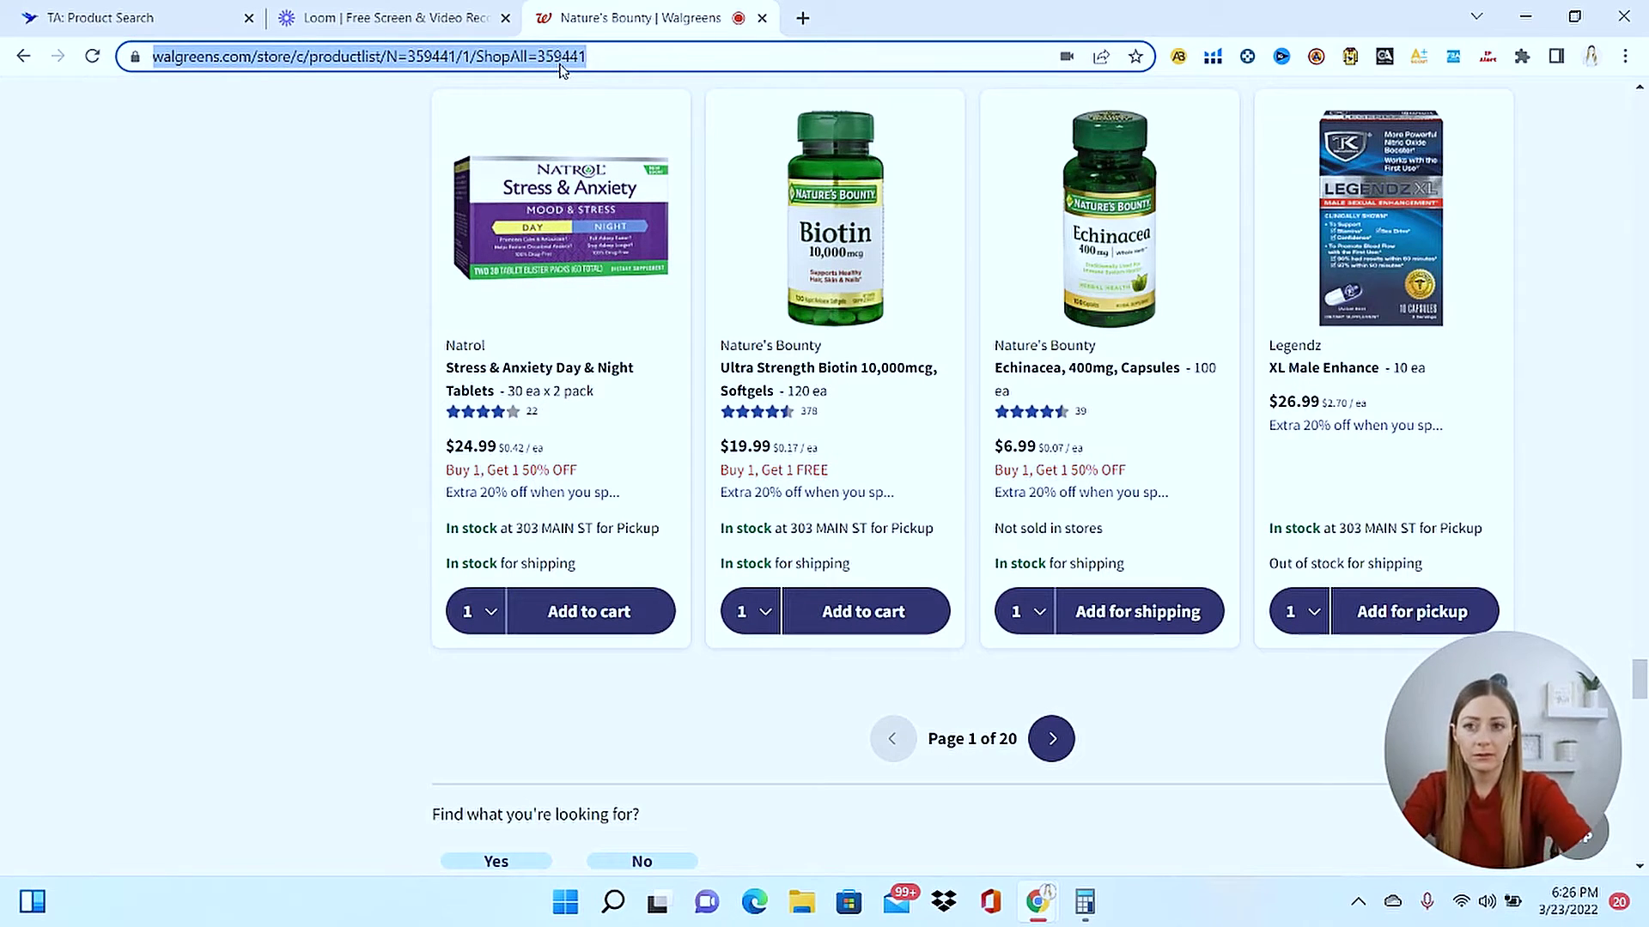
Paste the Walgreens vitamins listing URL into the Category field in Tactical Arbitrage.
click(112, 18)
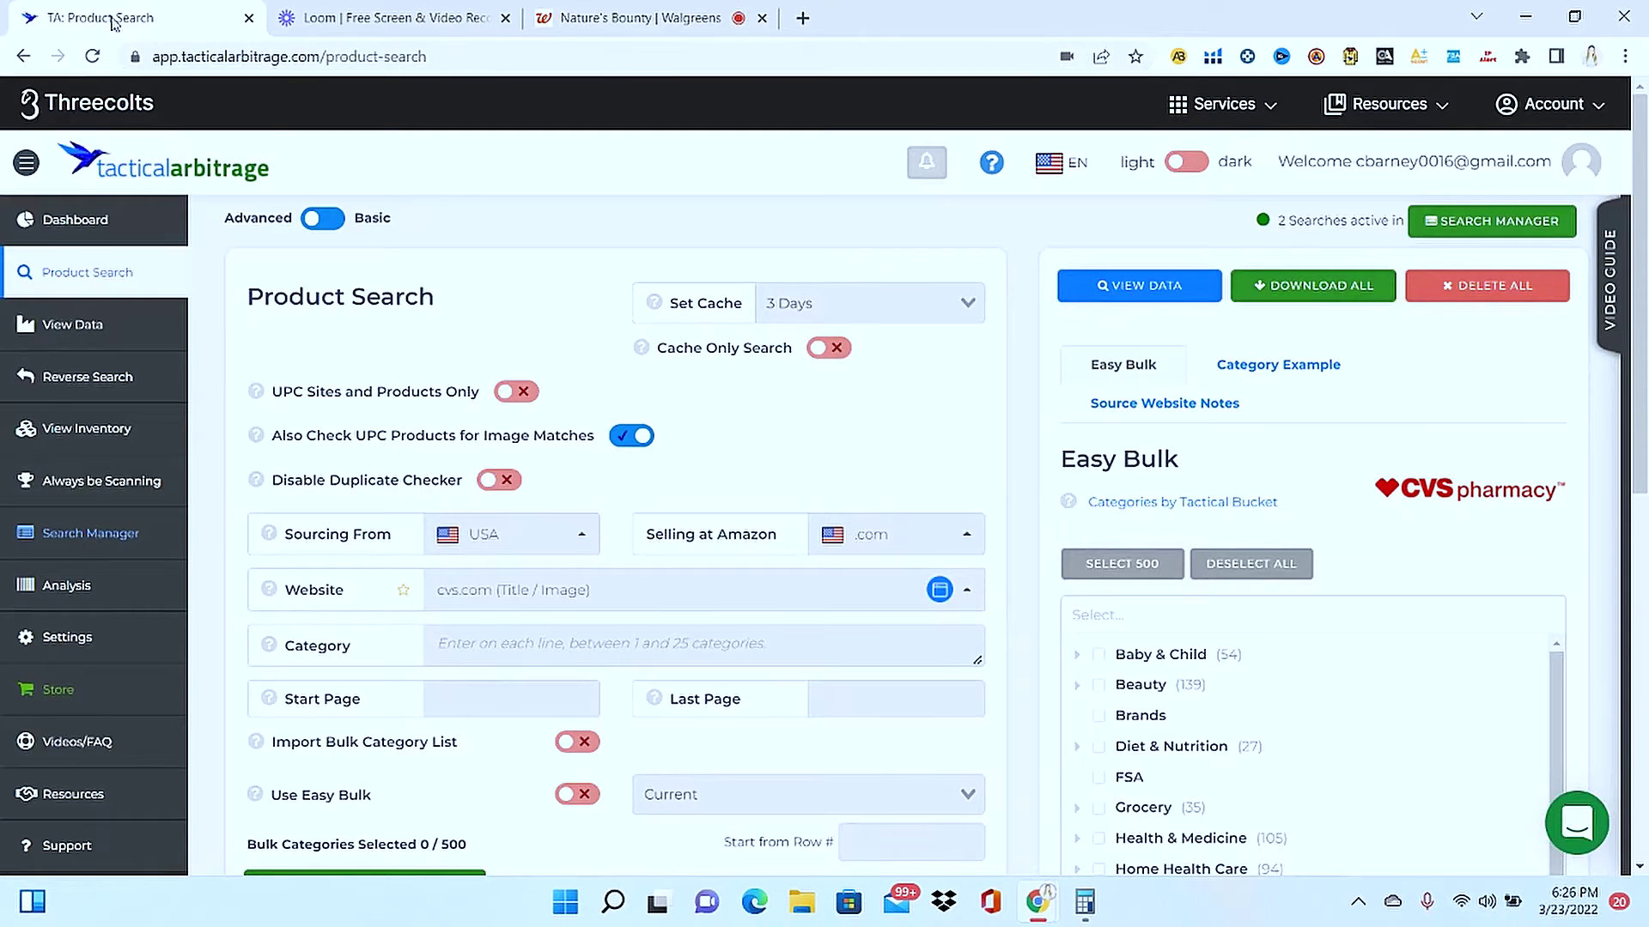
scroll(1646, 309, down, 1)
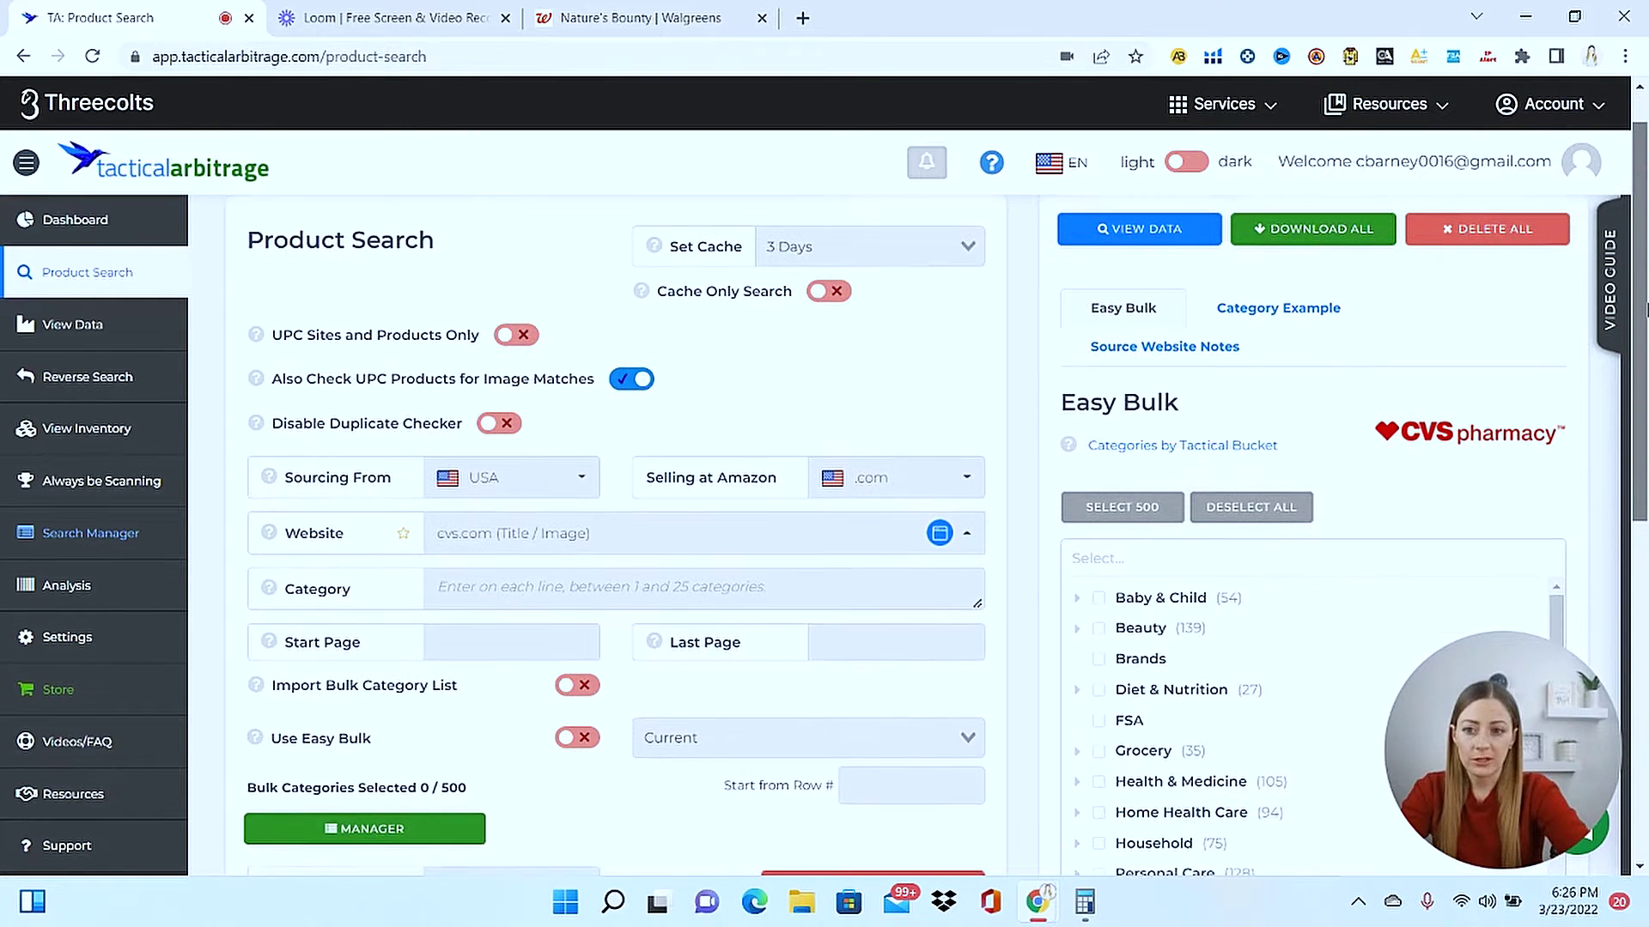
click(704, 575)
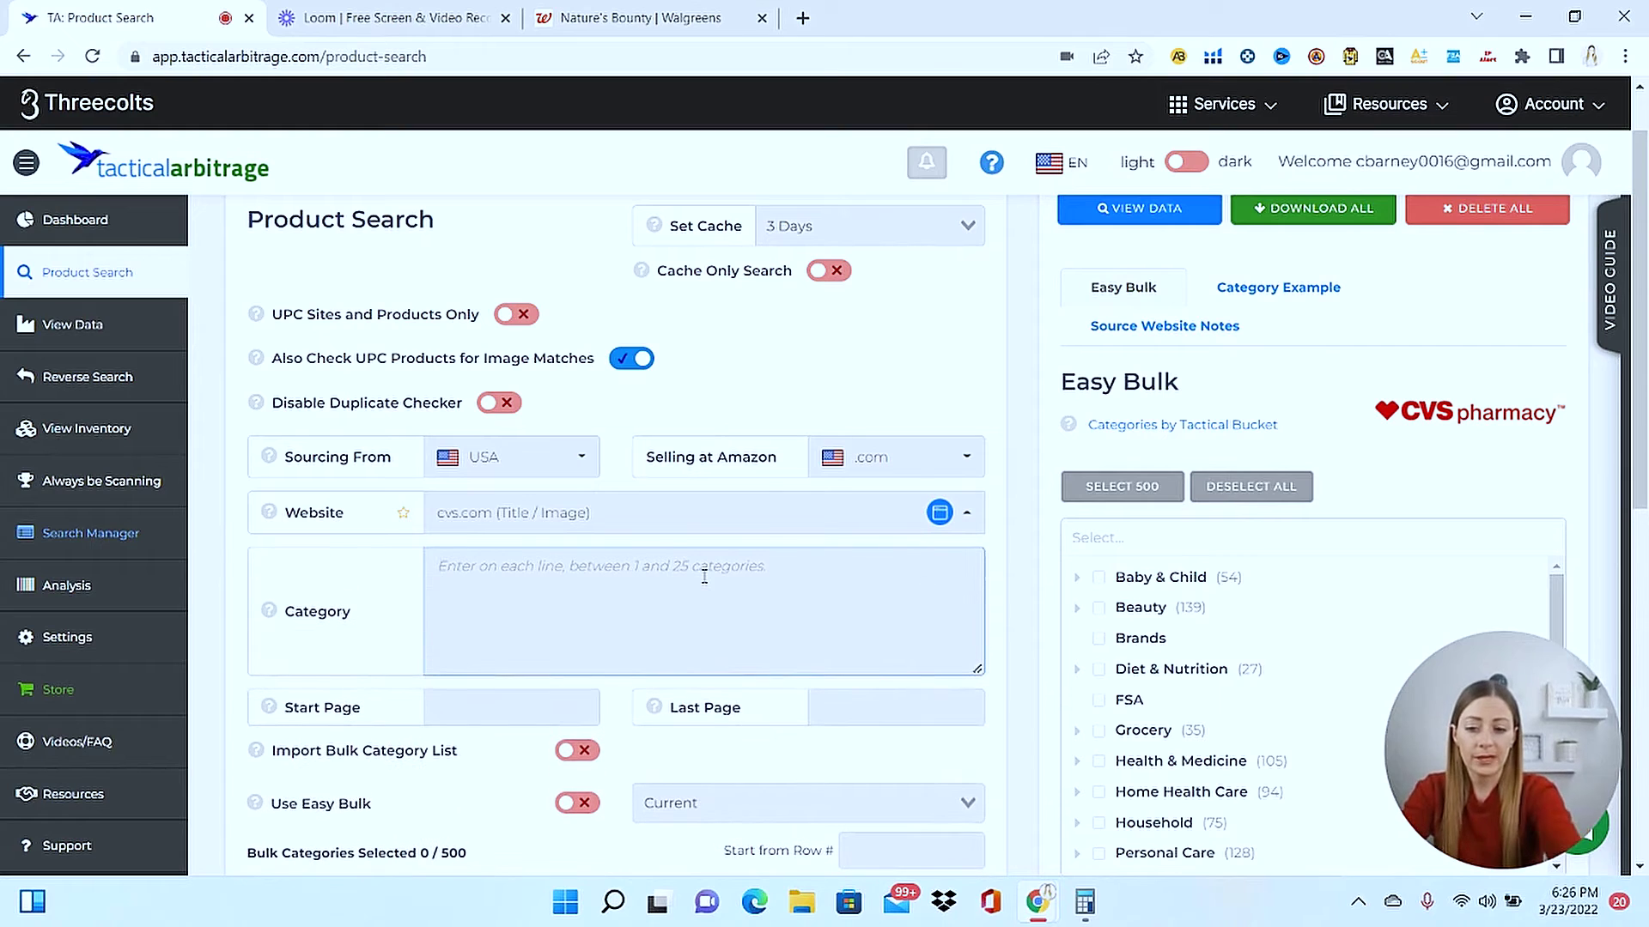
key(ctrl+v)
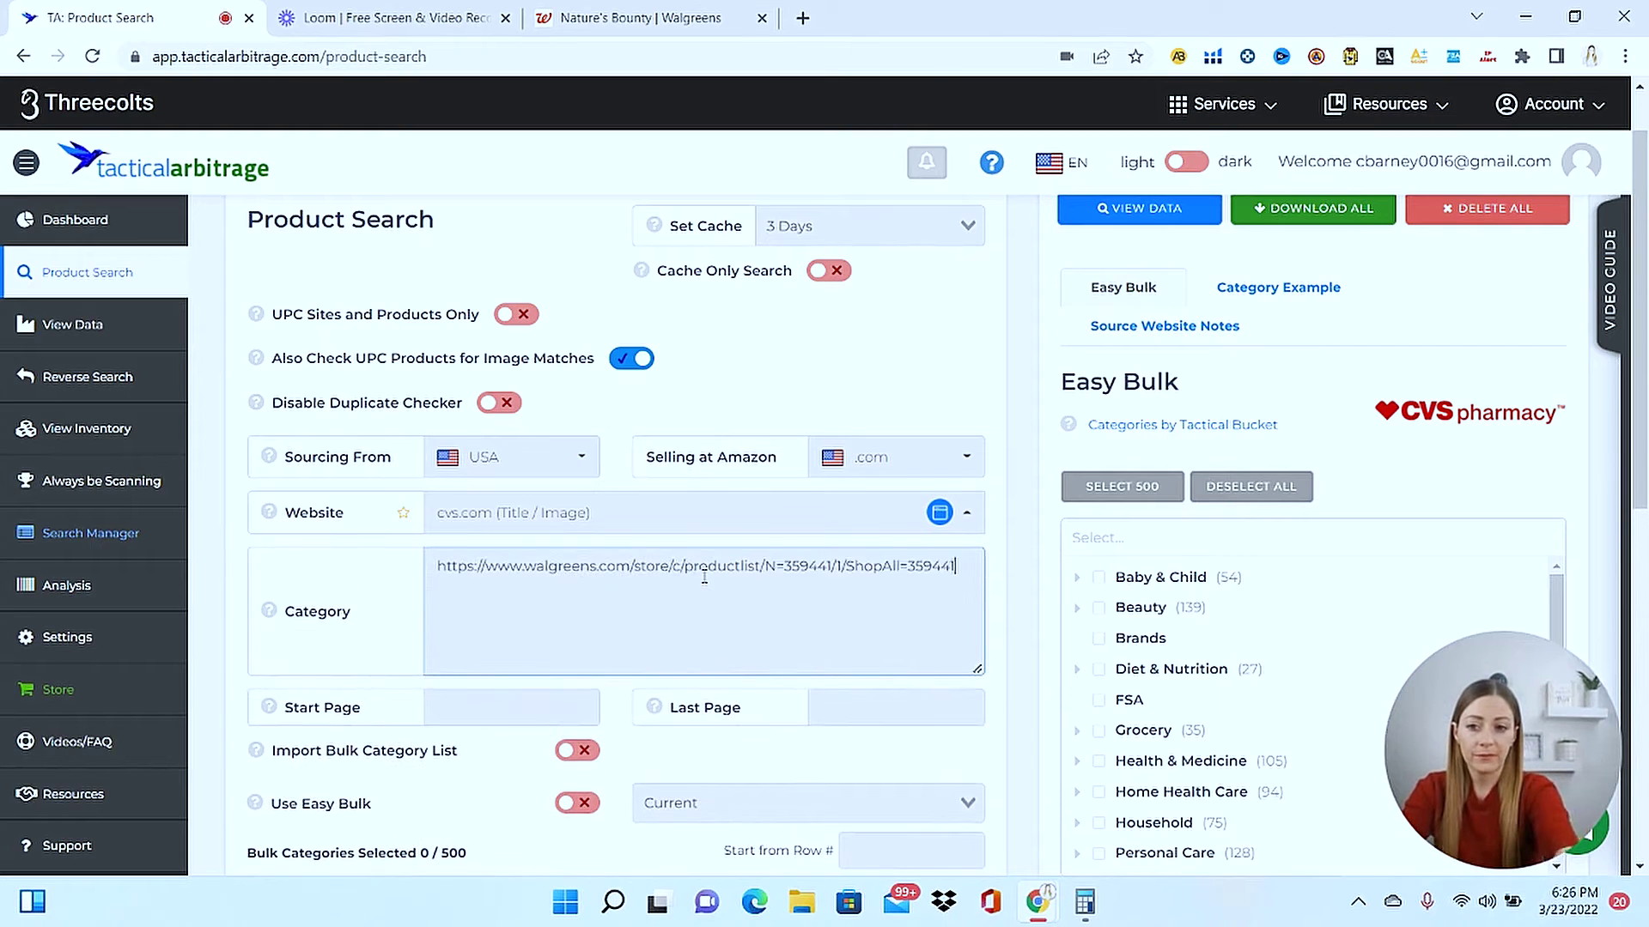
Set the search to cover Start Page 1 through Last Page 20.
click(503, 715)
text(1)
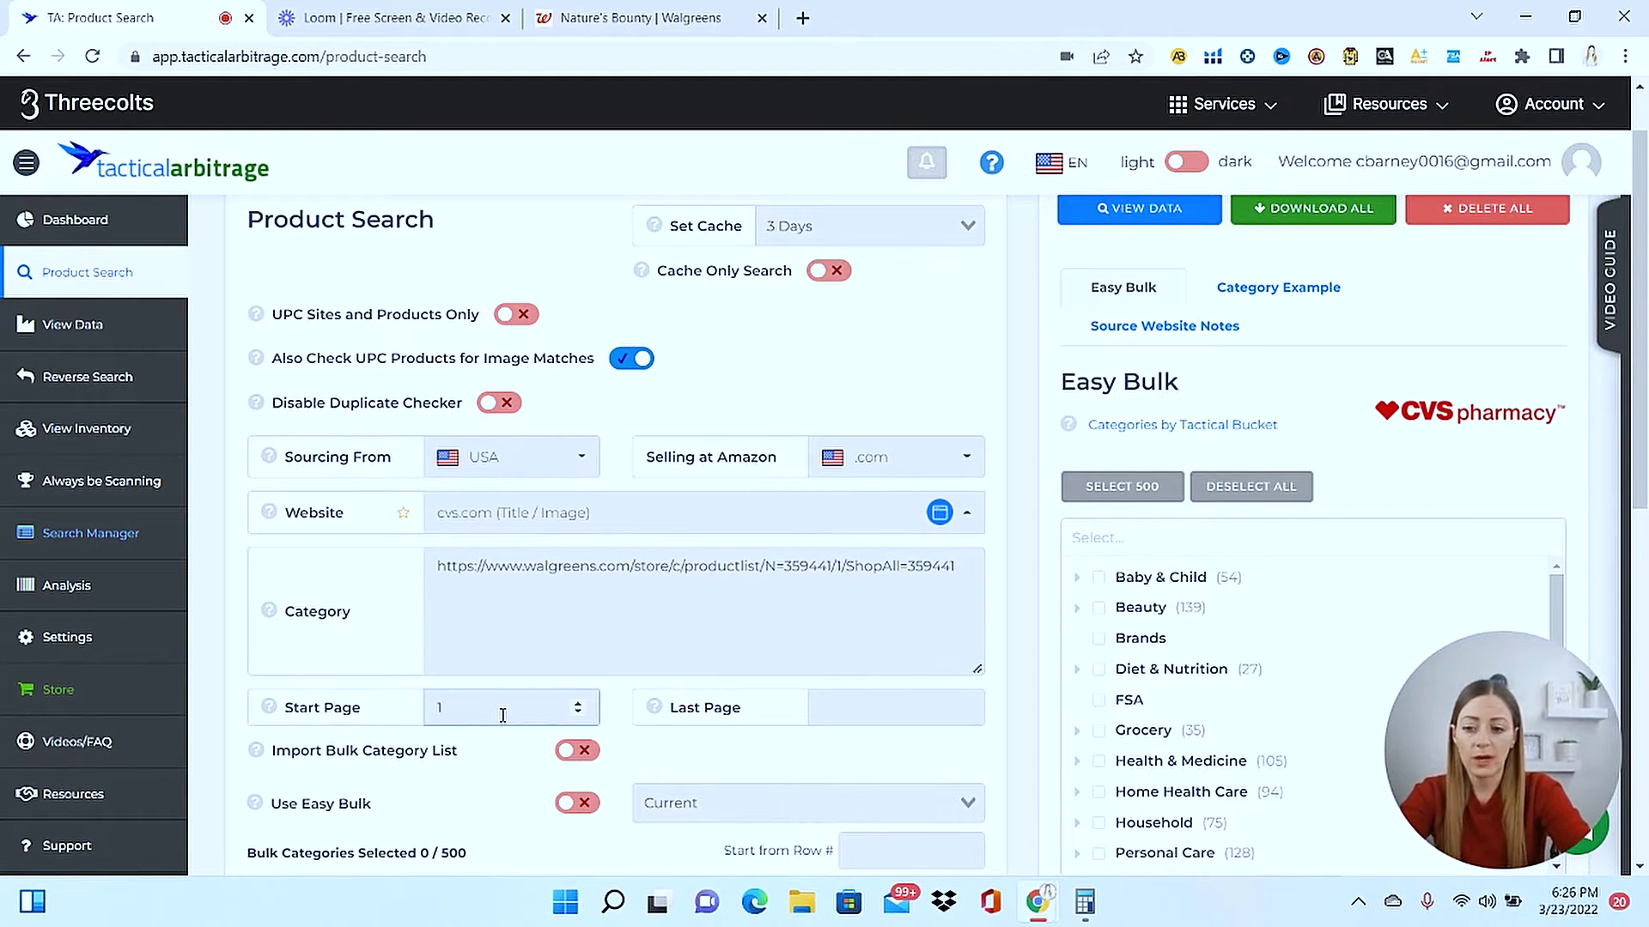
key(Tab)
text(20)
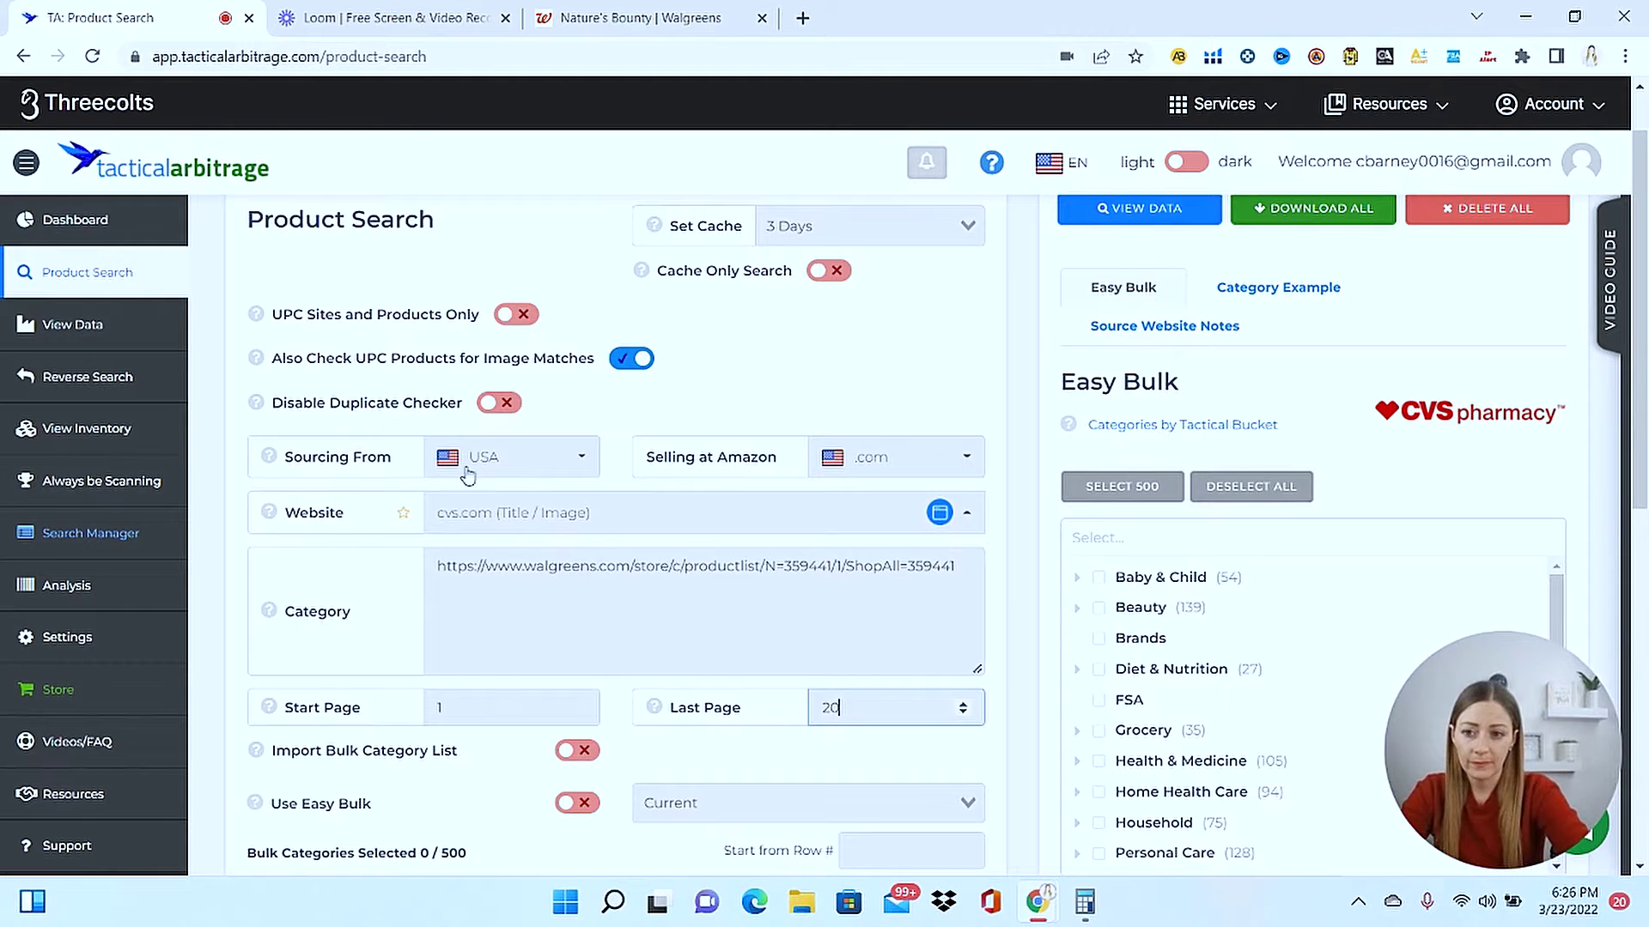
Choose walgreens.com (UPC / EAN) as the source website.
click(651, 526)
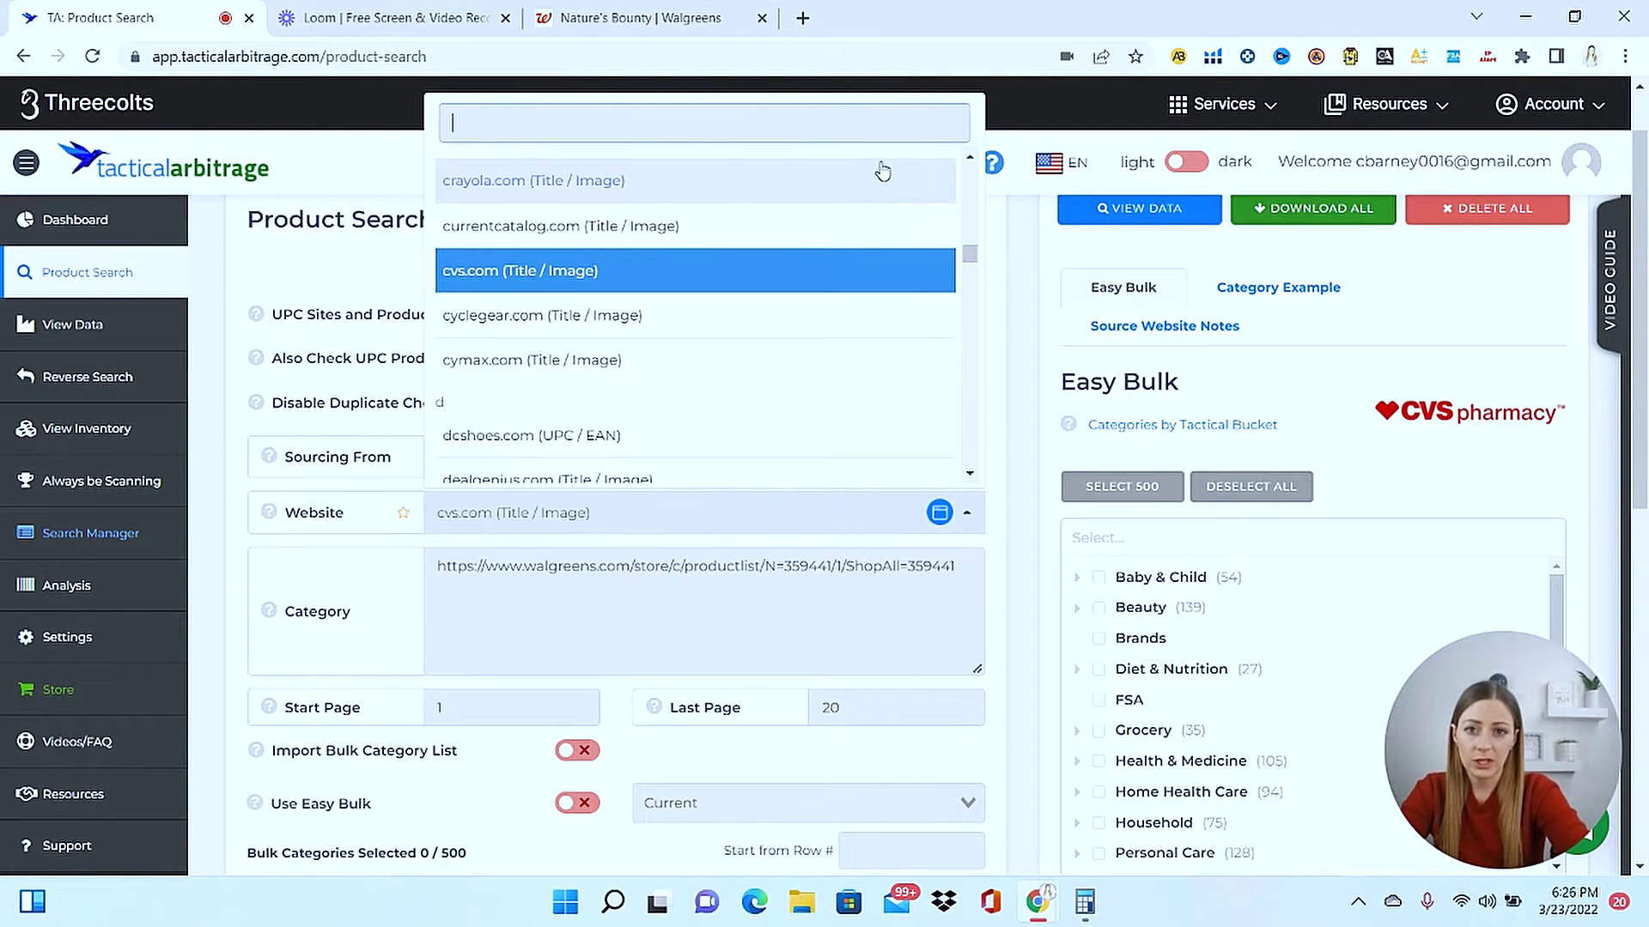
text(wal)
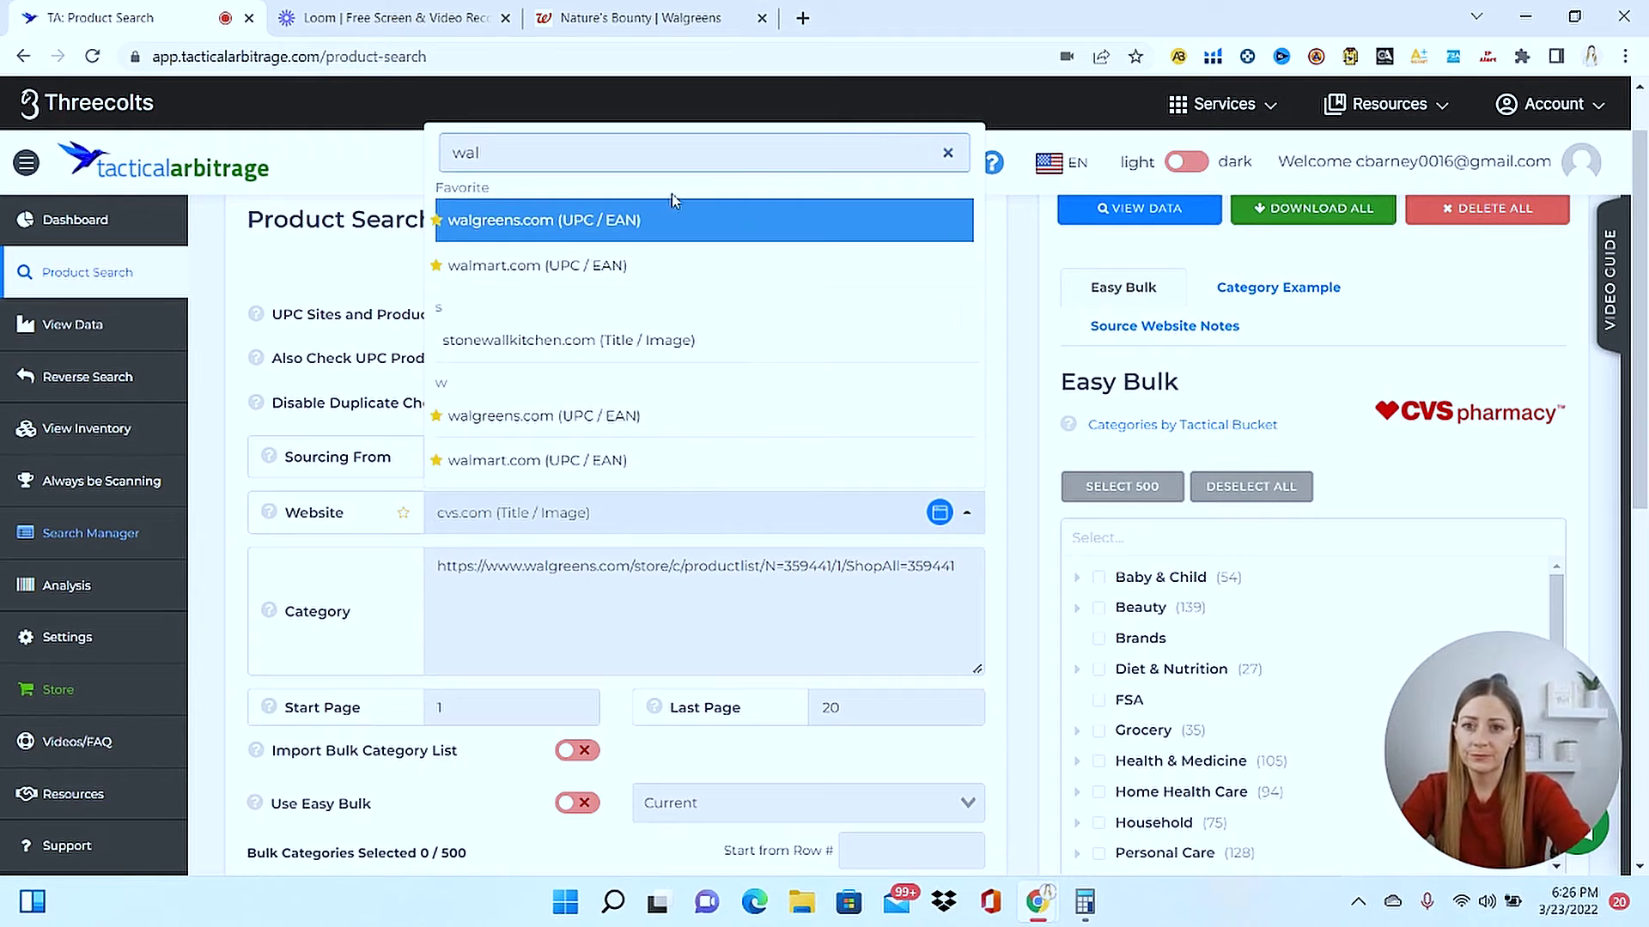
click(676, 208)
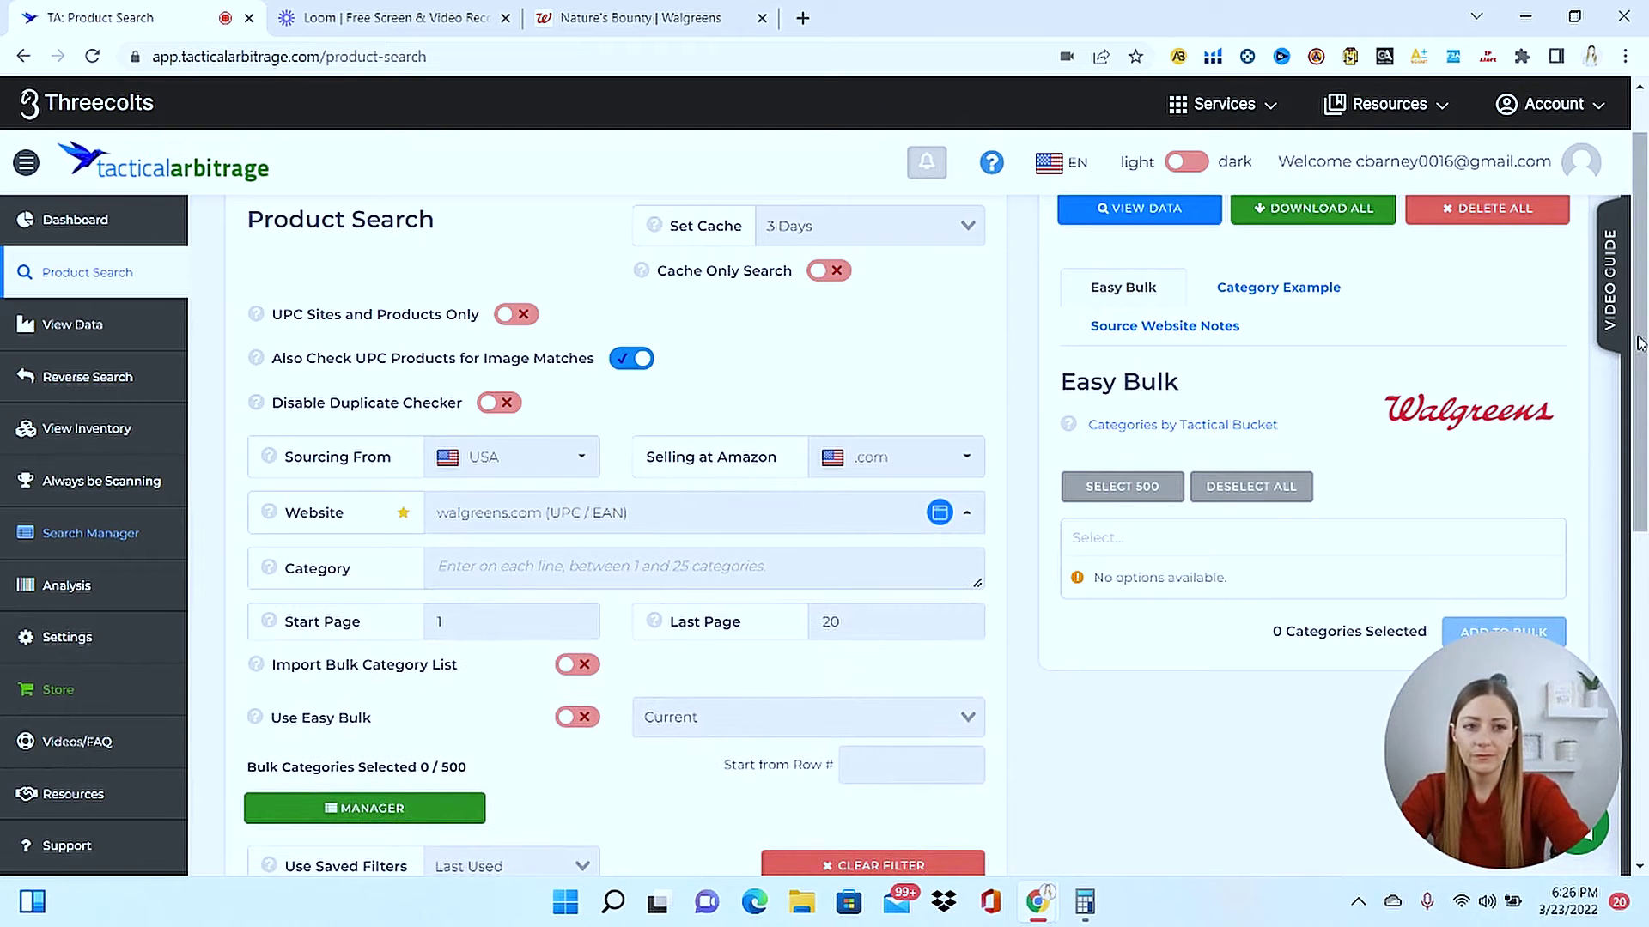
scroll(1645, 481, down, 2)
drag(1645, 437, 1630, 653)
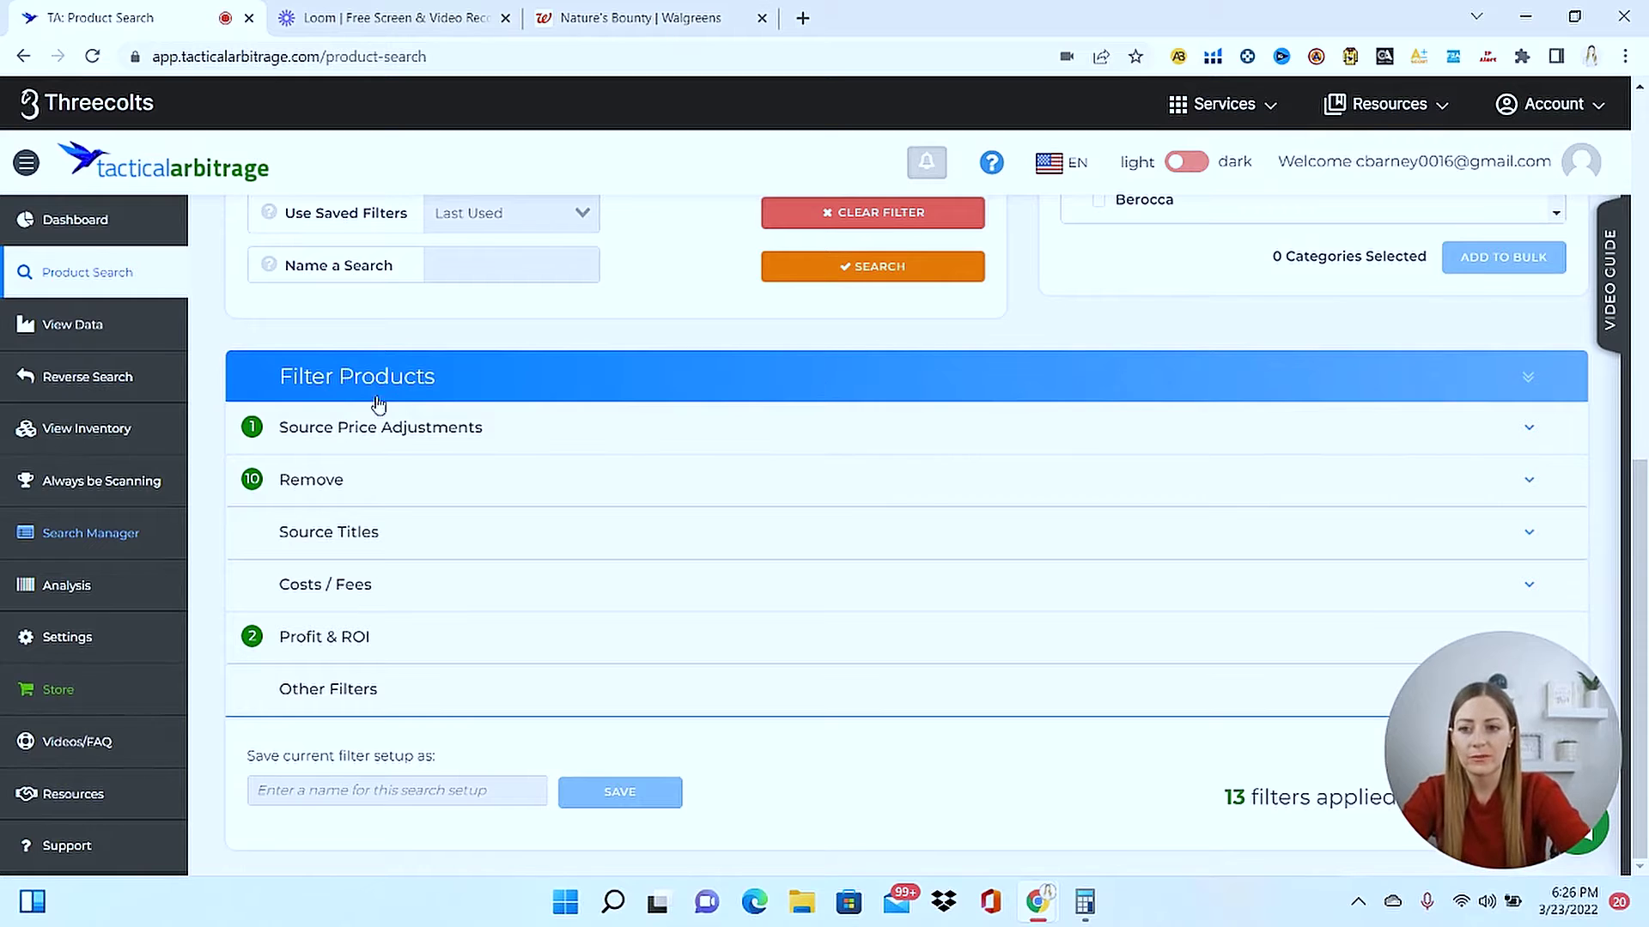
Under Source Price Adjustments, enter a 20% store discount and 3% cashback.
click(470, 429)
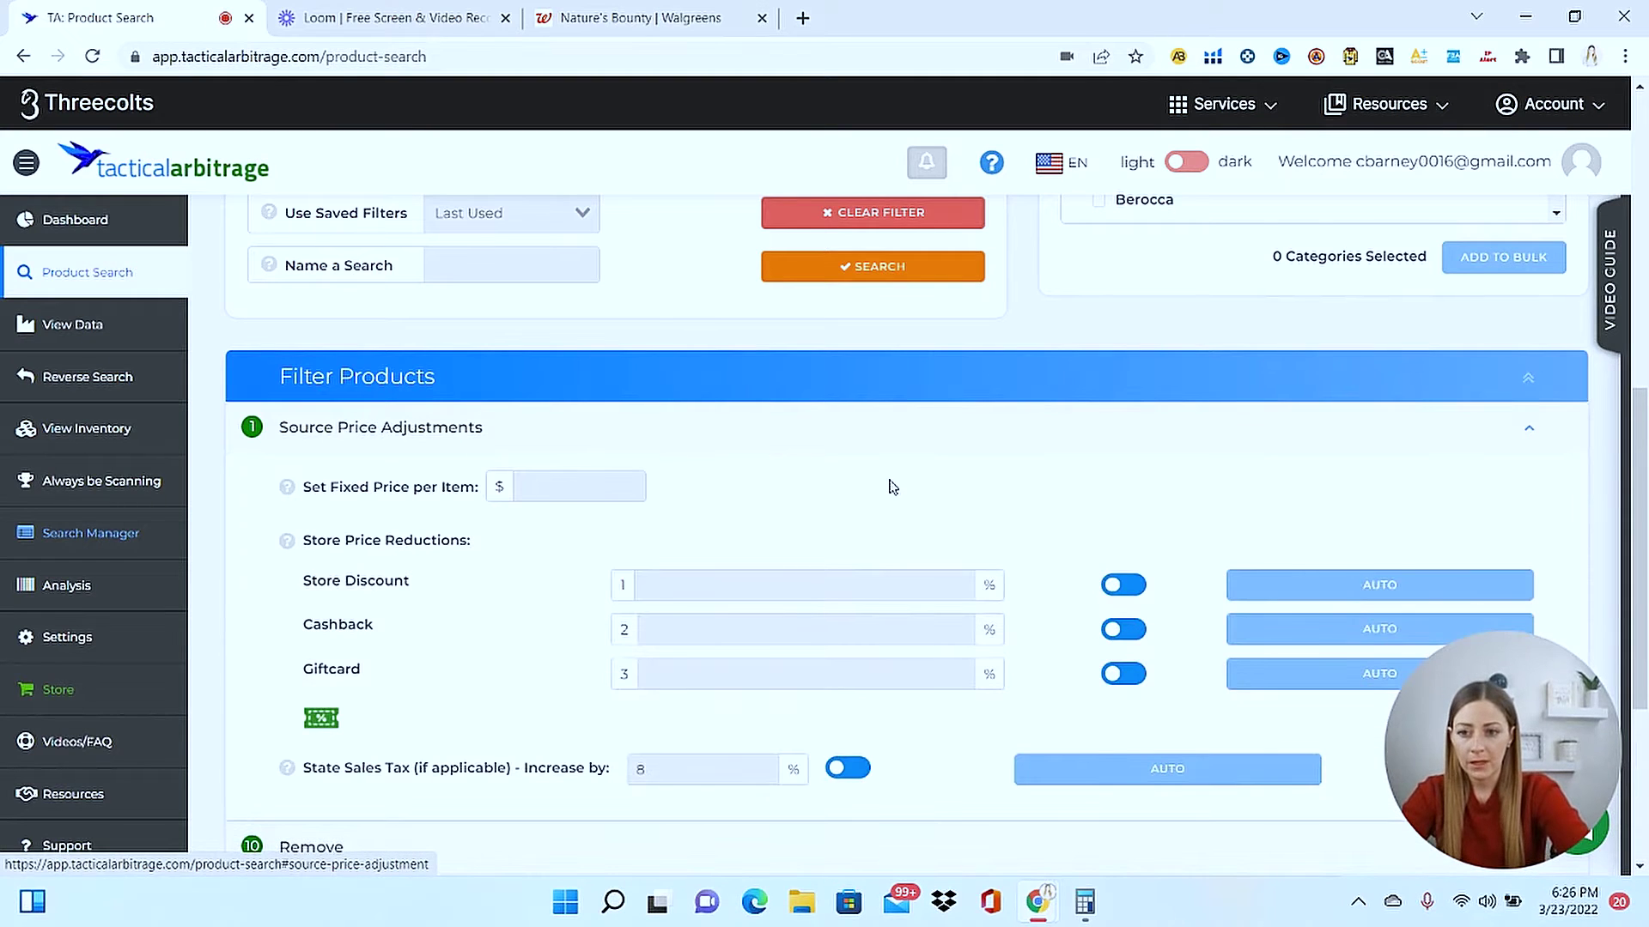
click(860, 590)
text(20)
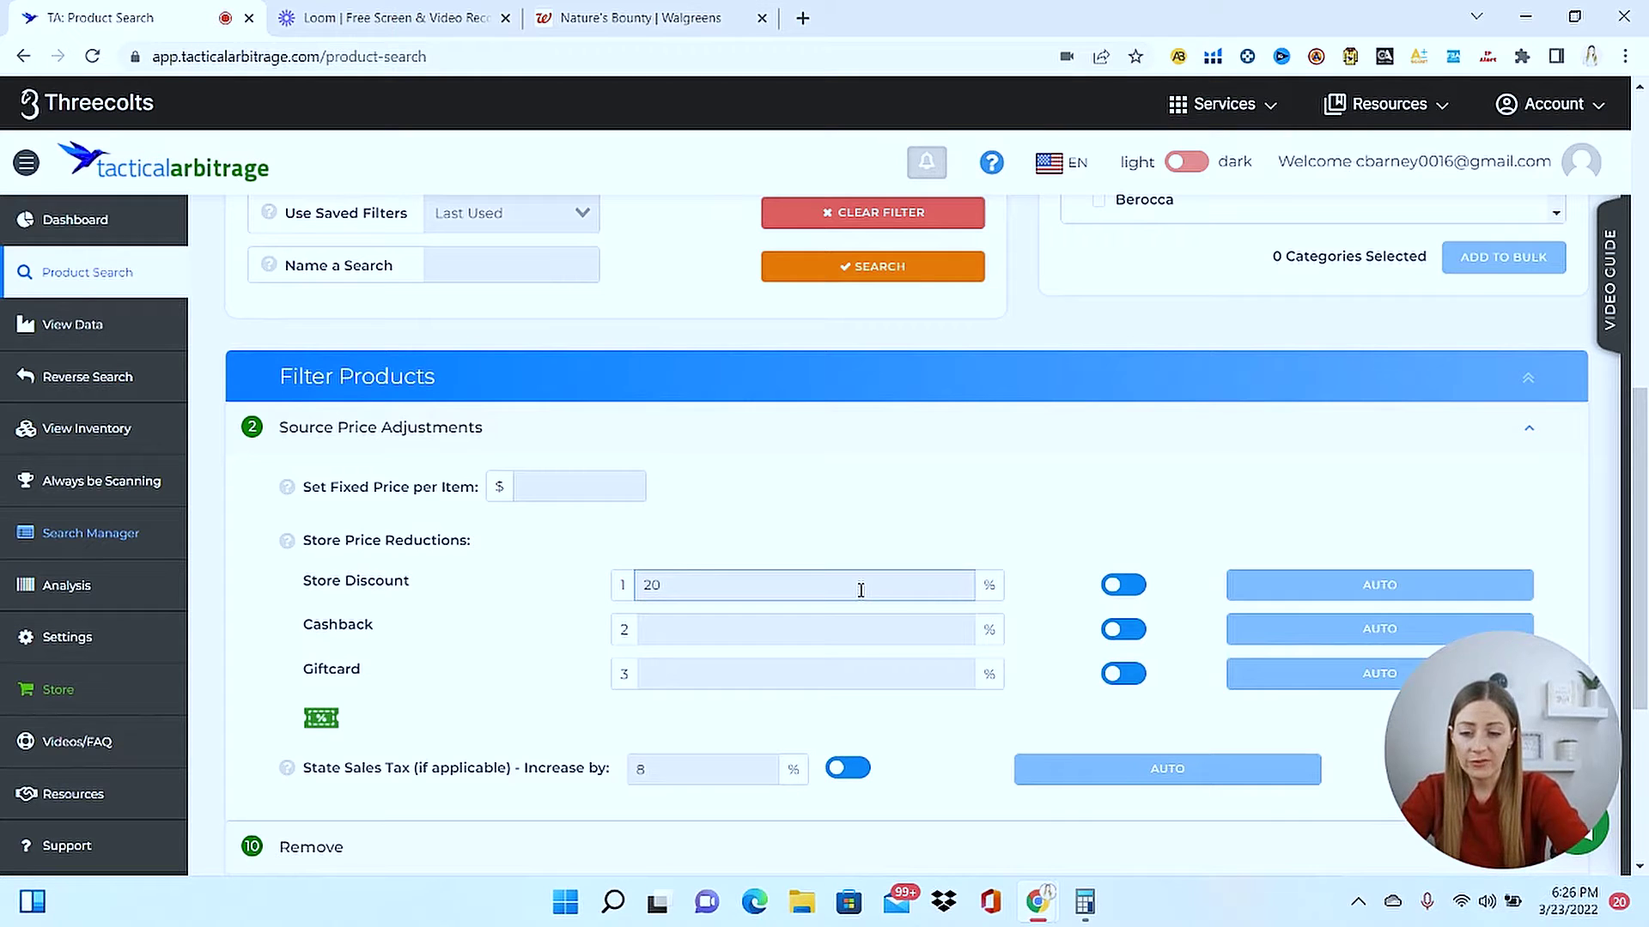
click(889, 630)
text(3)
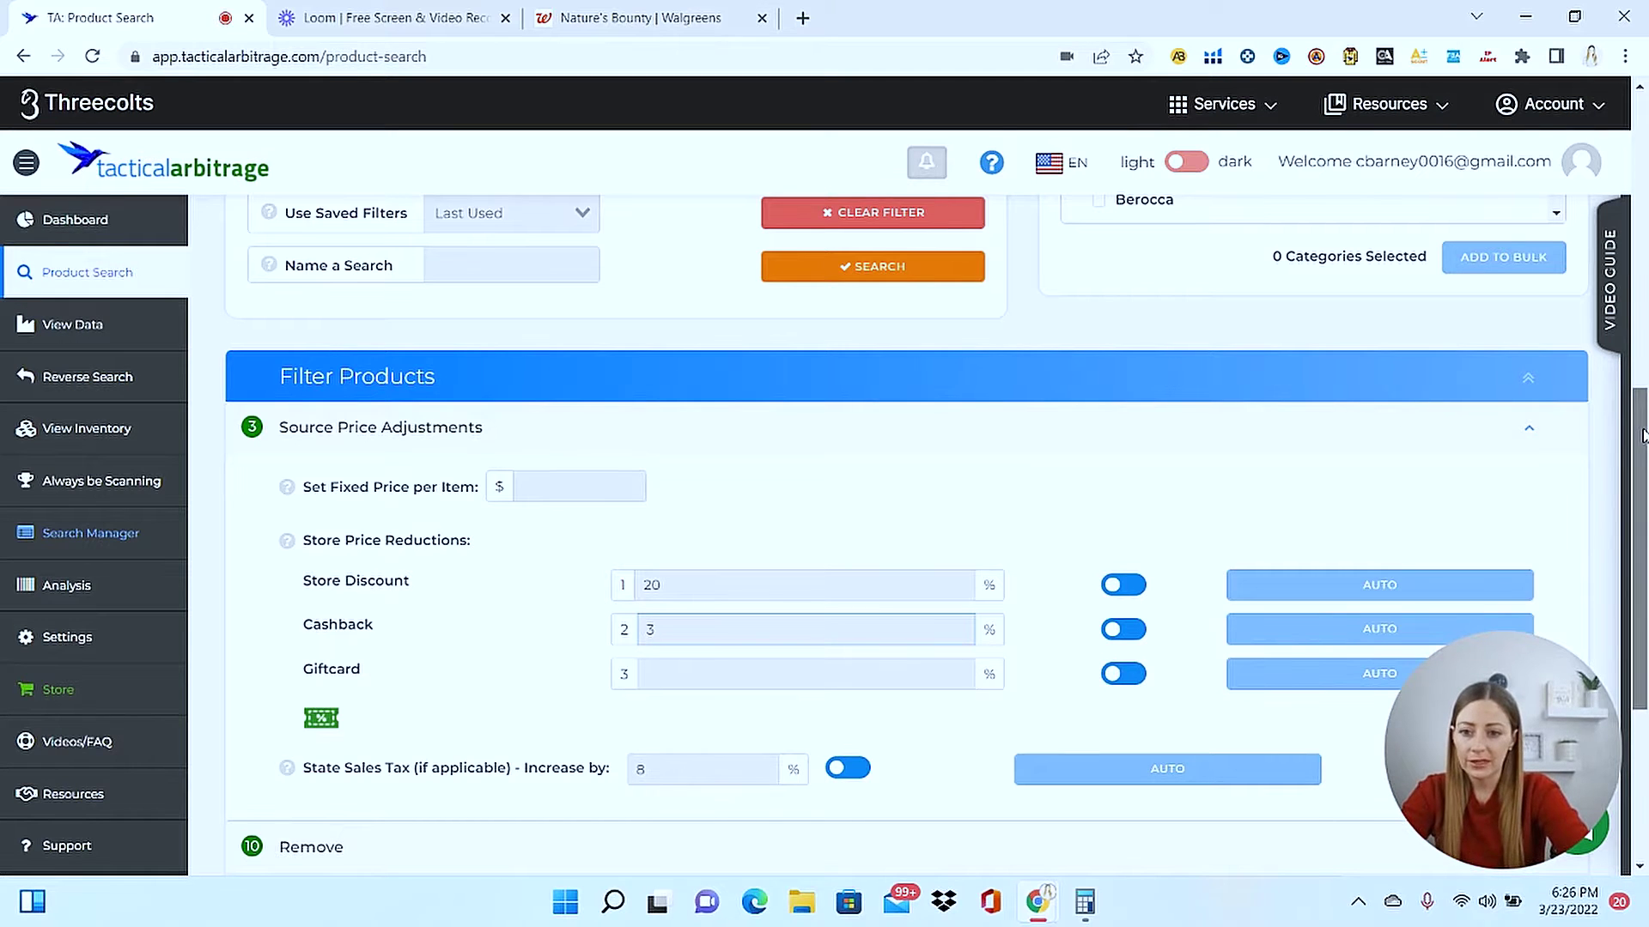
scroll(1644, 474, down, 1)
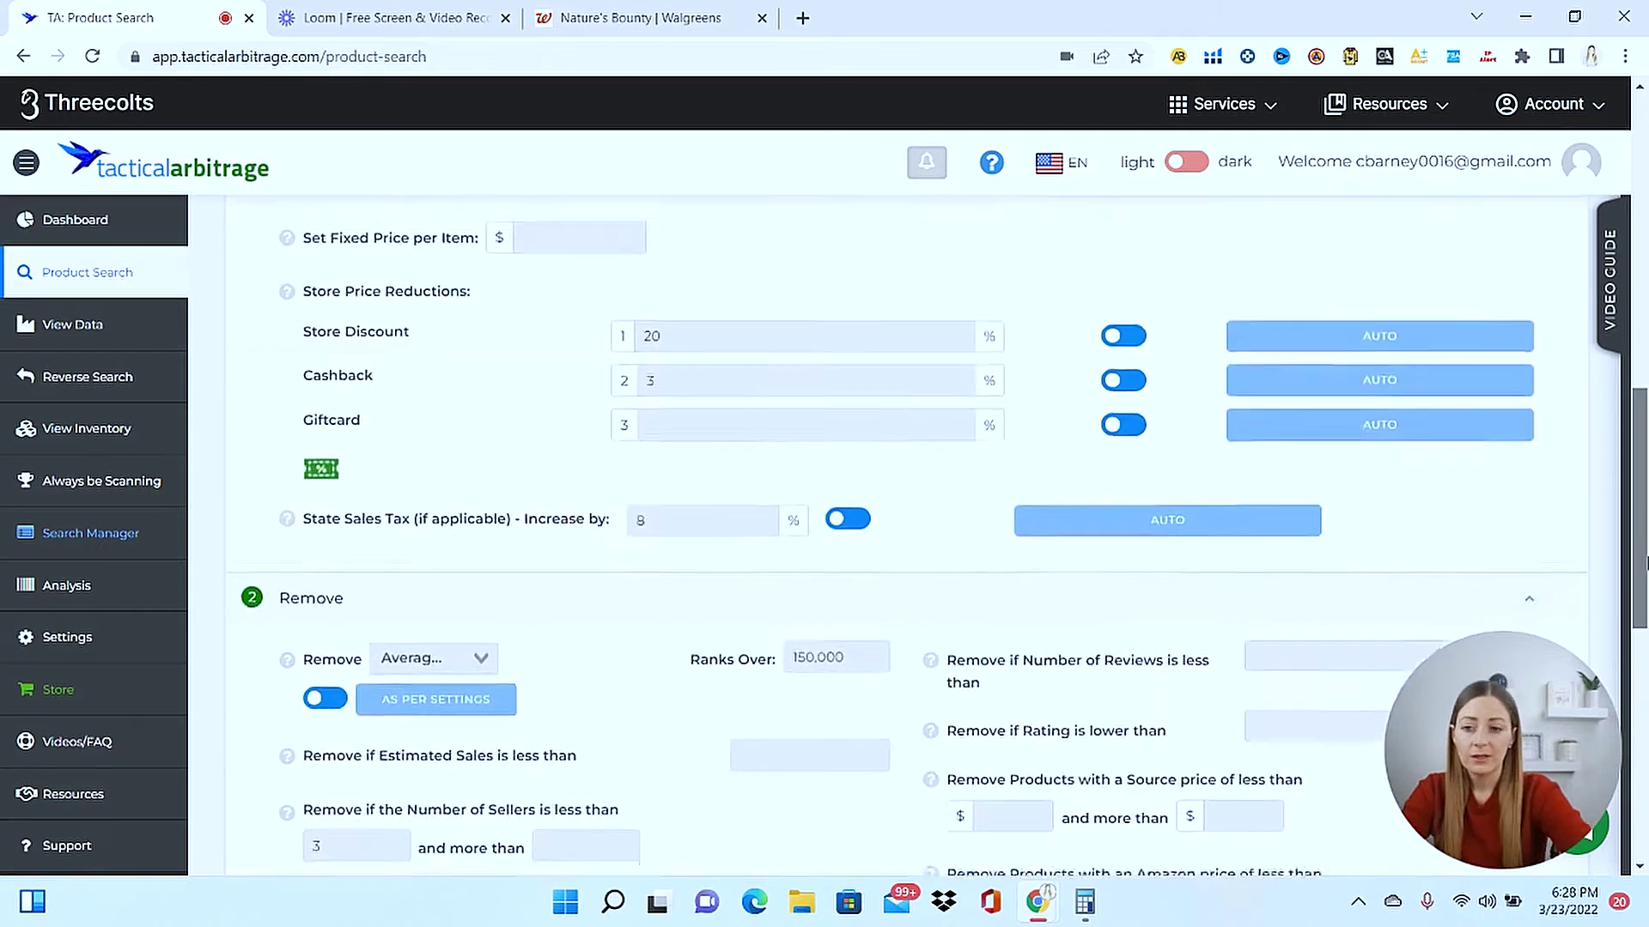
drag(1645, 562, 1644, 662)
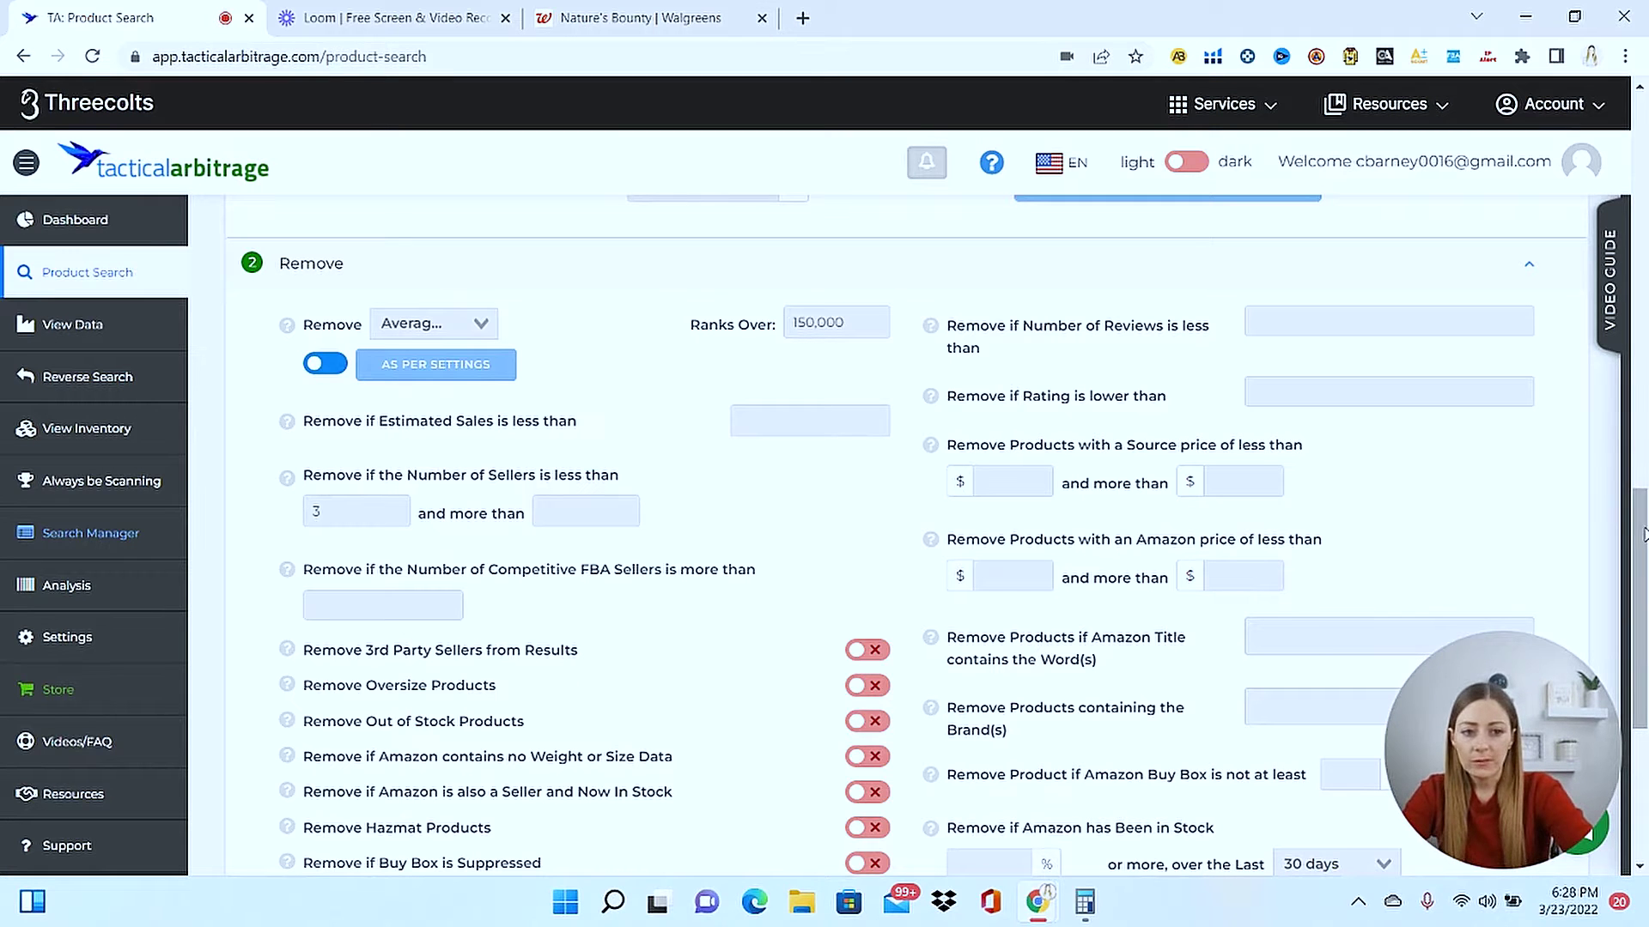
Turn on removal of oversize, Amazon-in-stock, hazmat, suppressed Buy Box and account-restricted products.
scroll(1457, 581, down, 3)
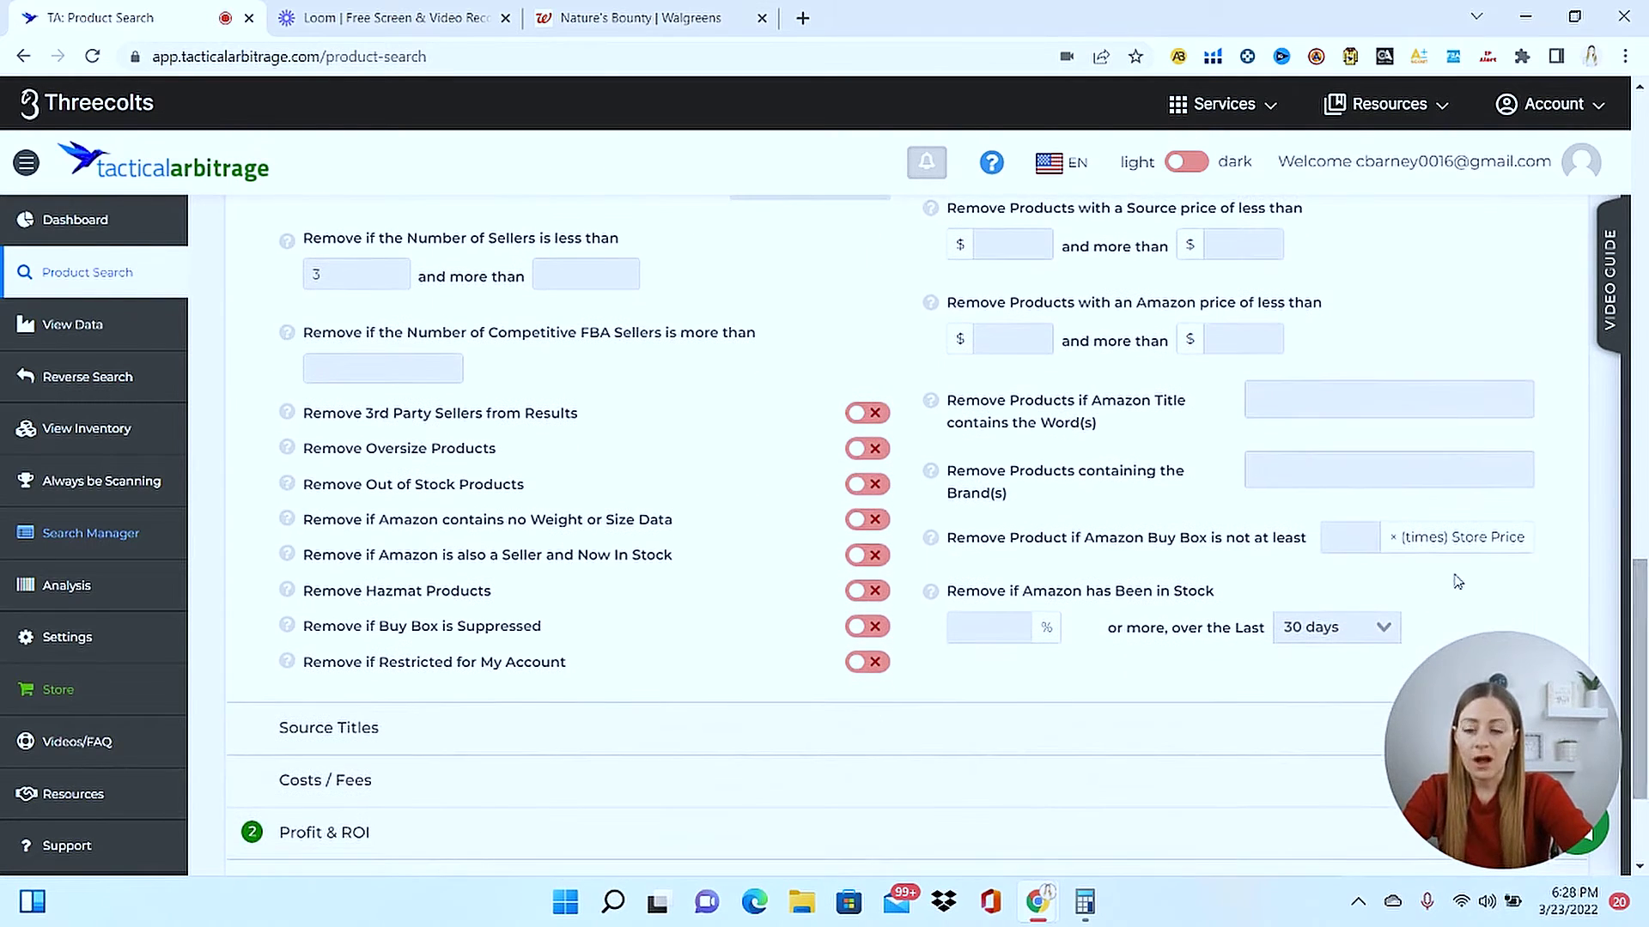
click(869, 464)
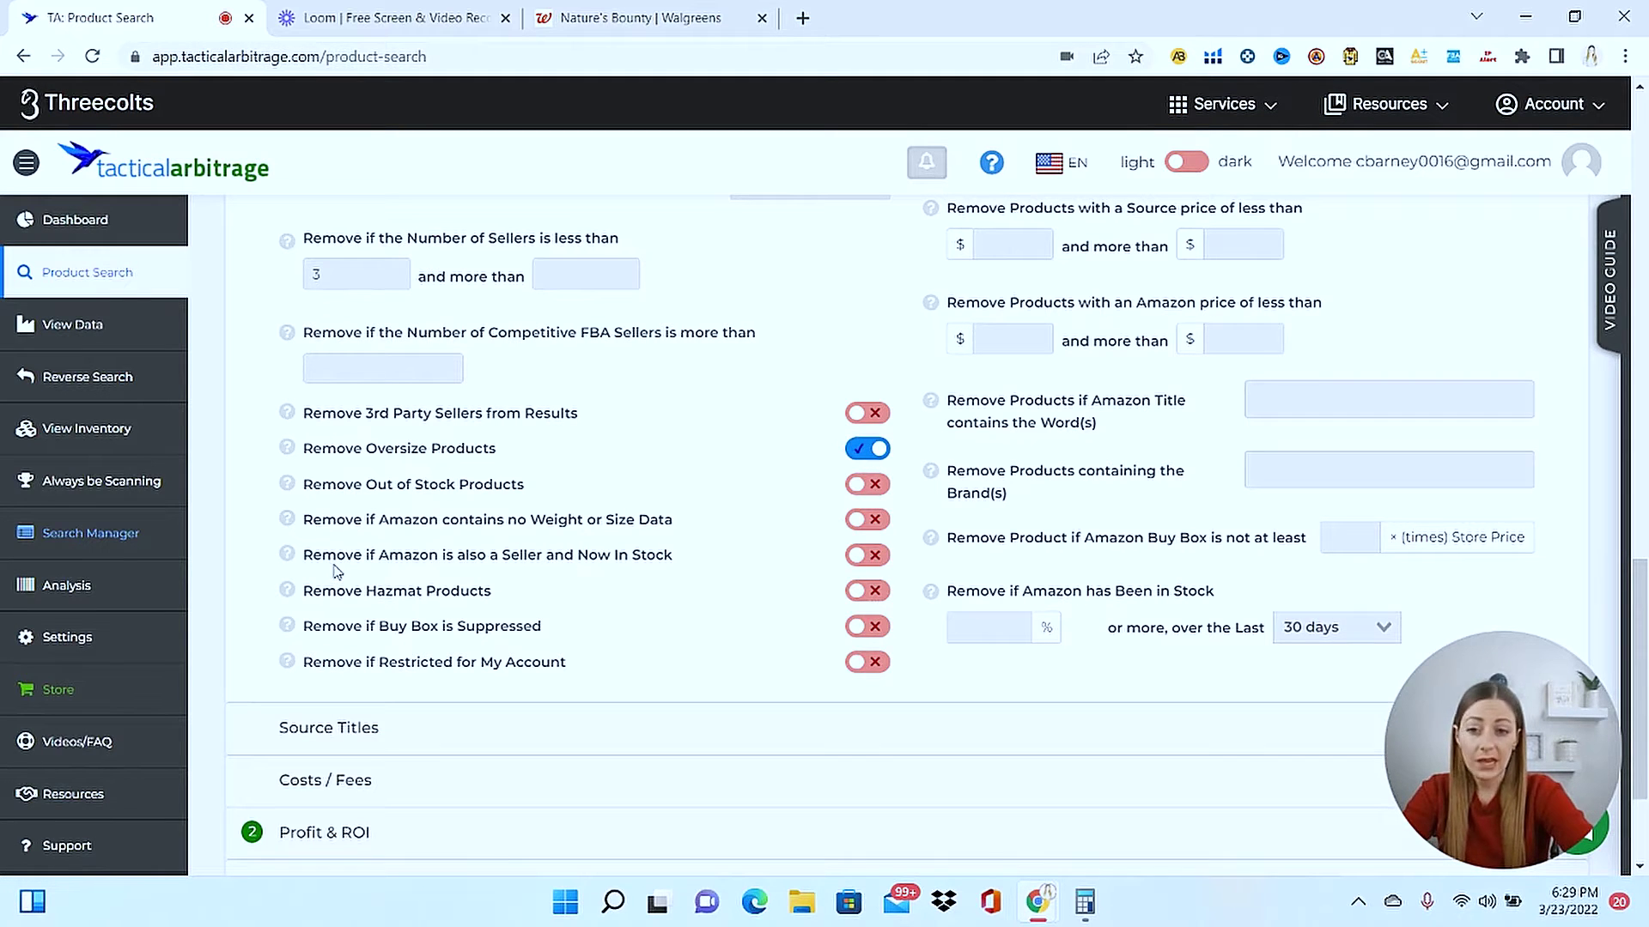
click(872, 559)
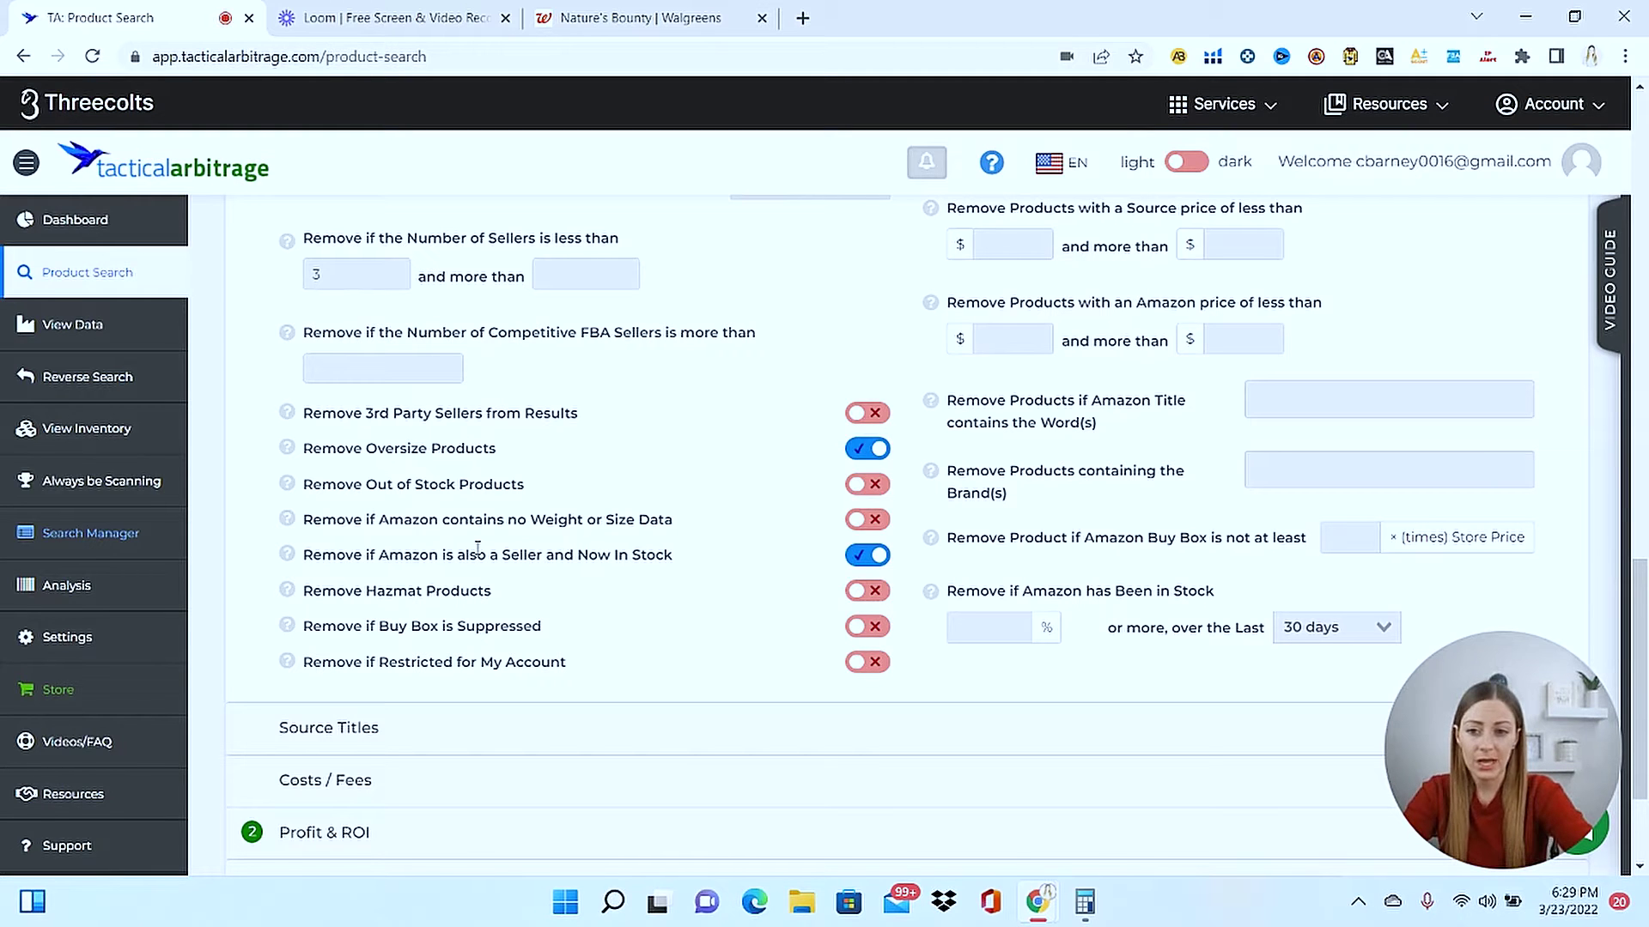
click(876, 596)
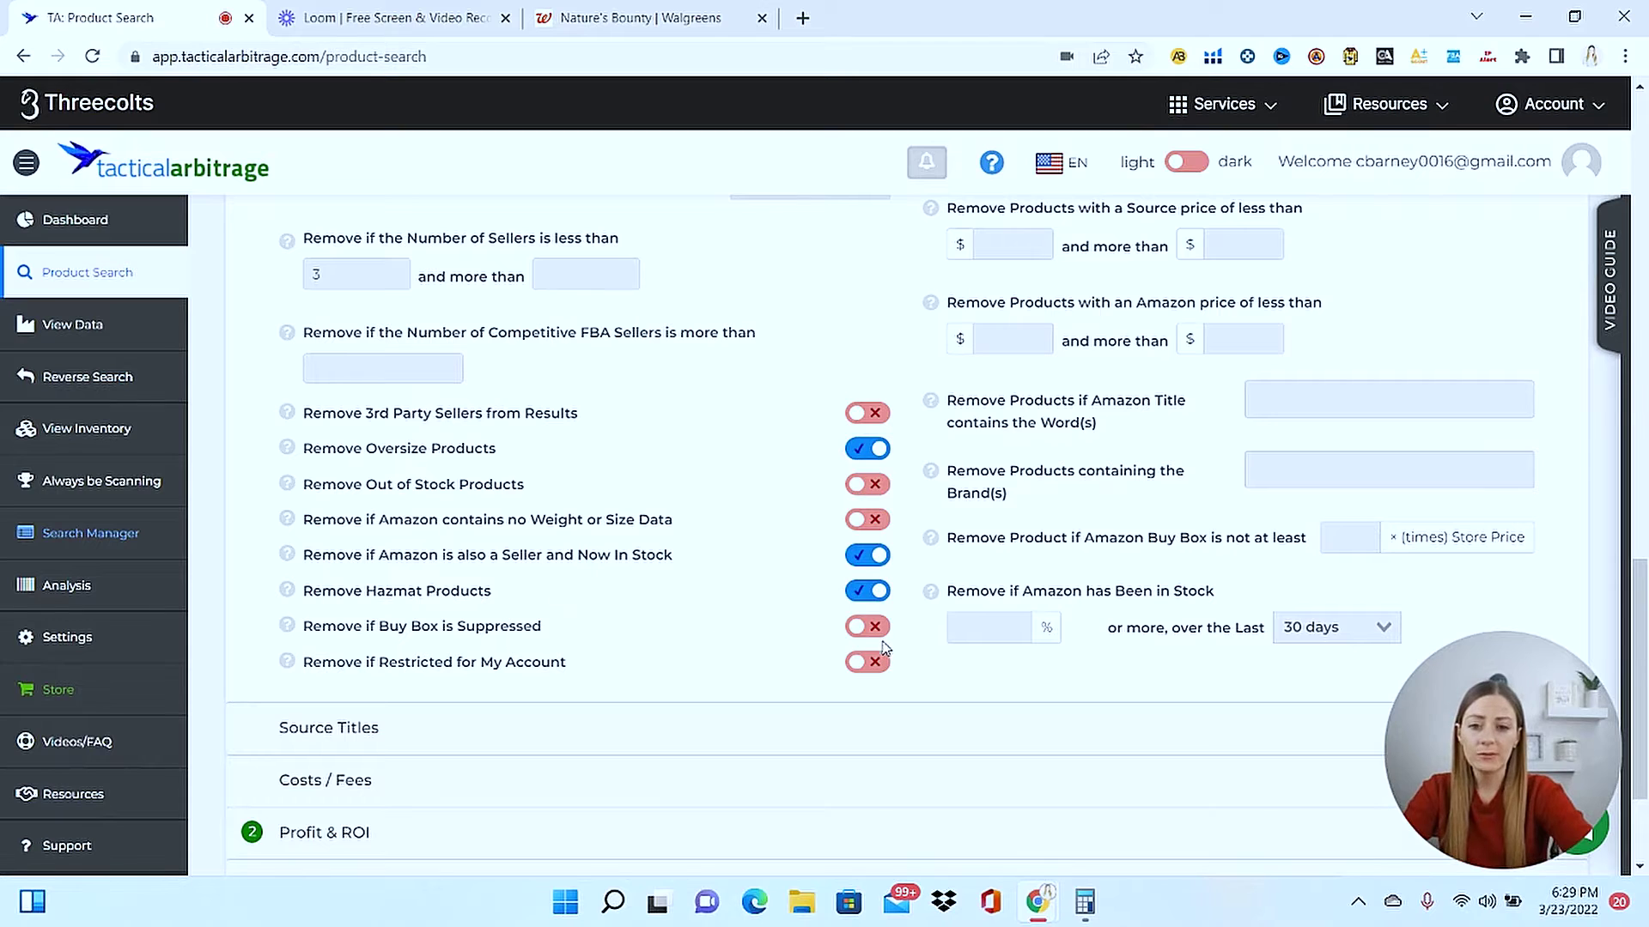
click(875, 629)
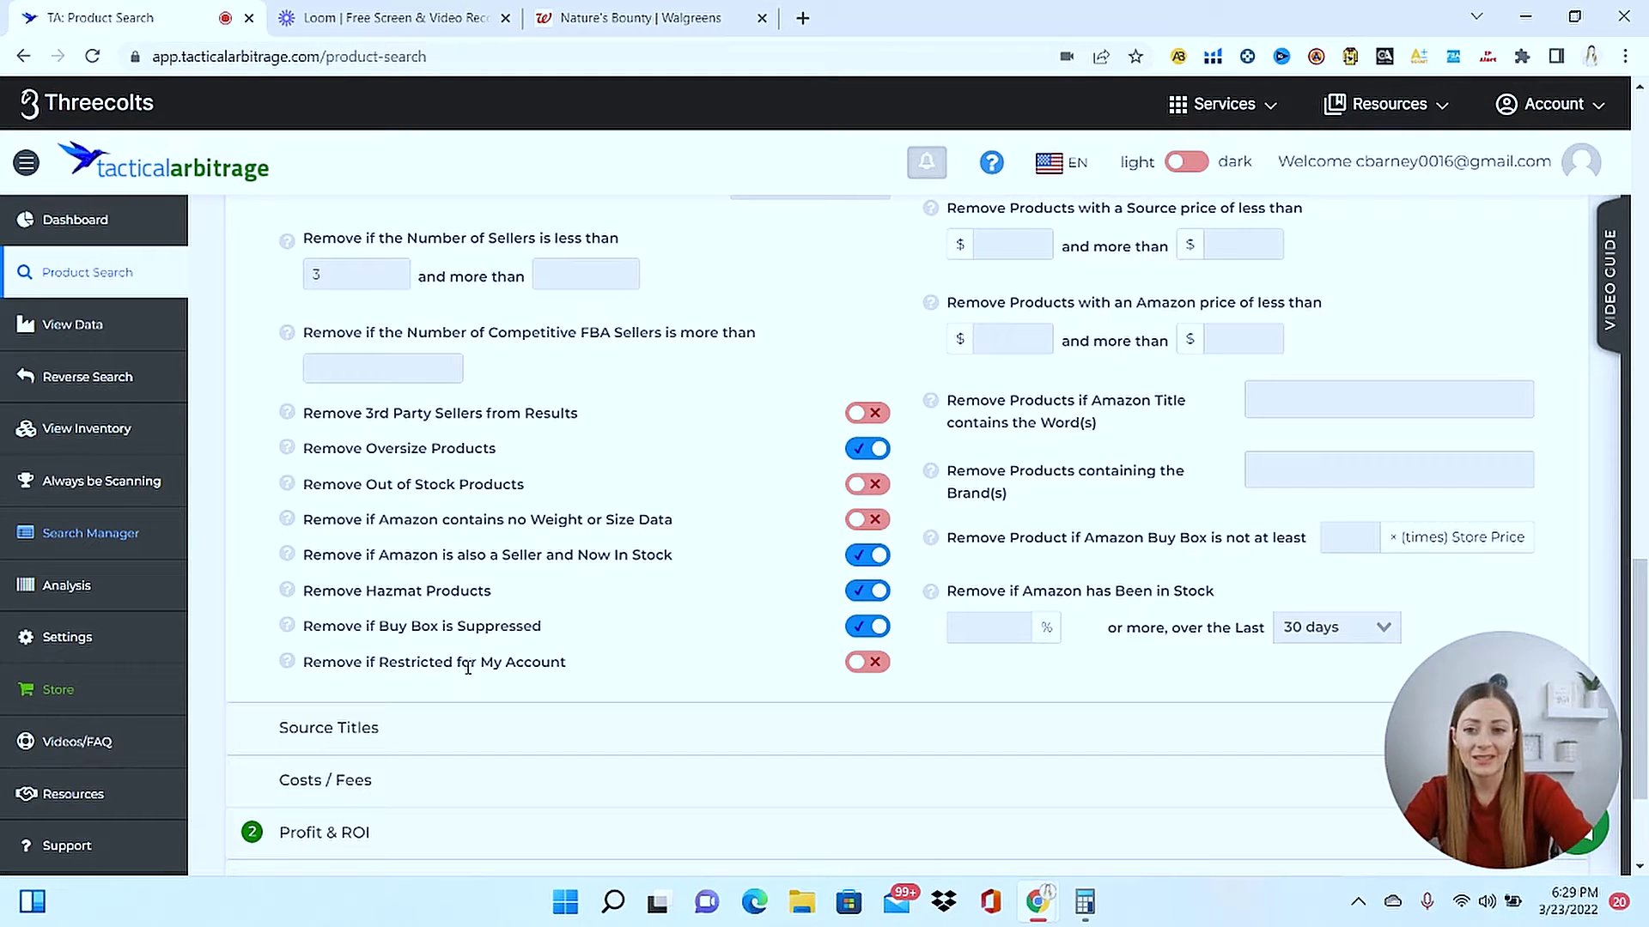
click(874, 664)
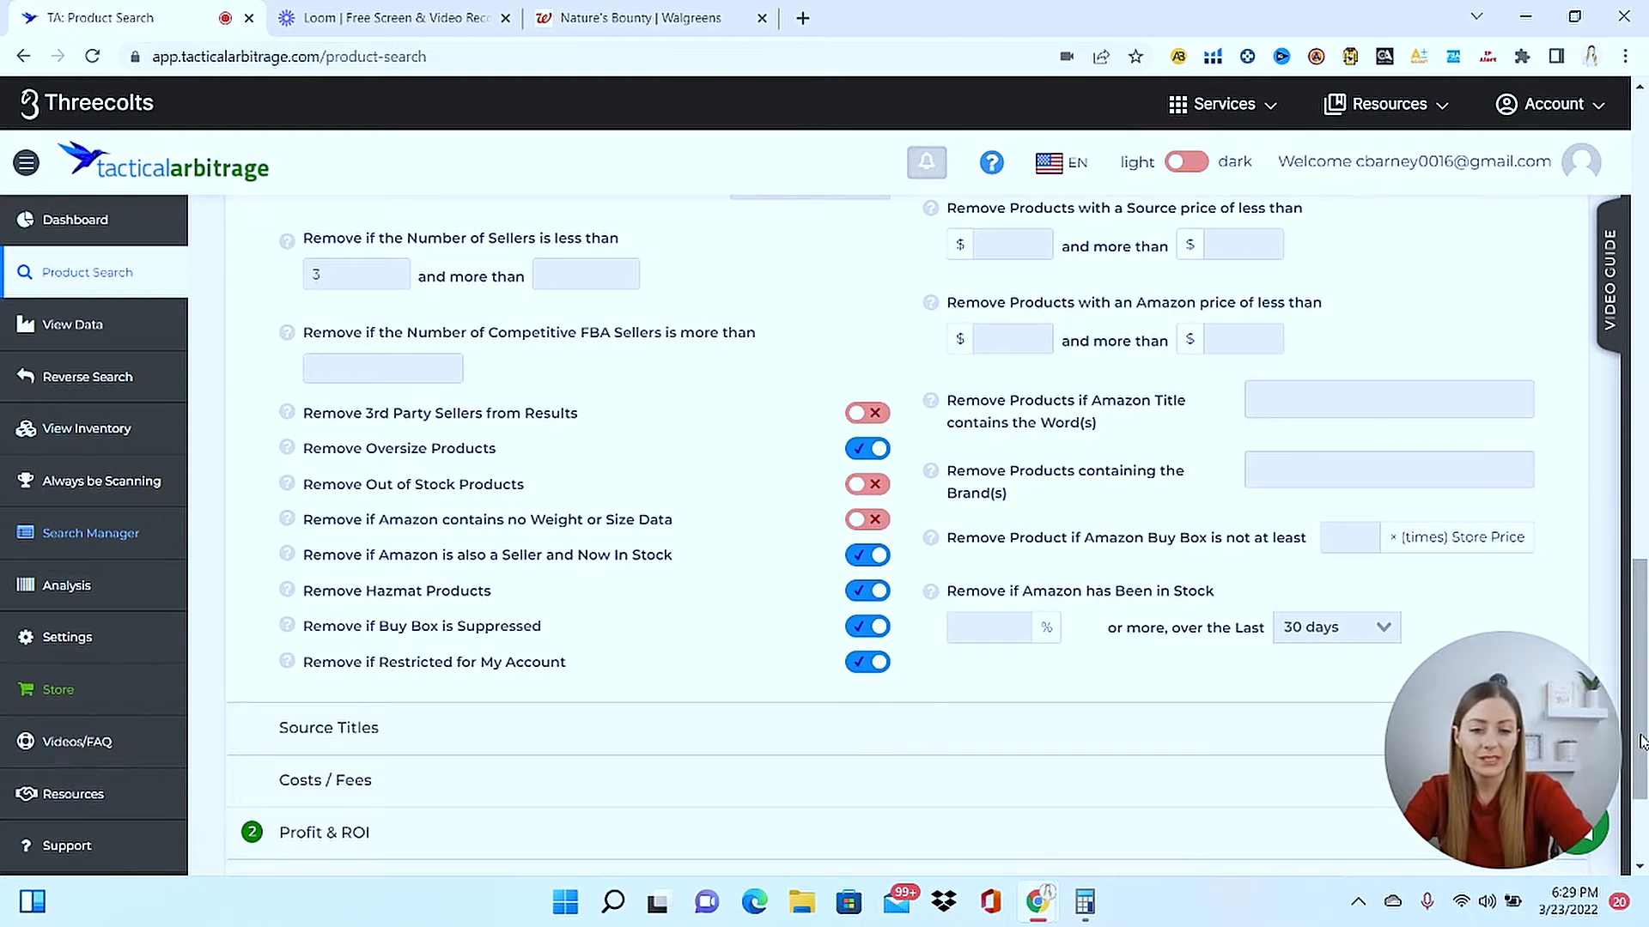
Set the Remove filter to drop products with an Amazon price less than 10.
drag(1640, 743, 1644, 681)
scroll(1116, 481, up, 1)
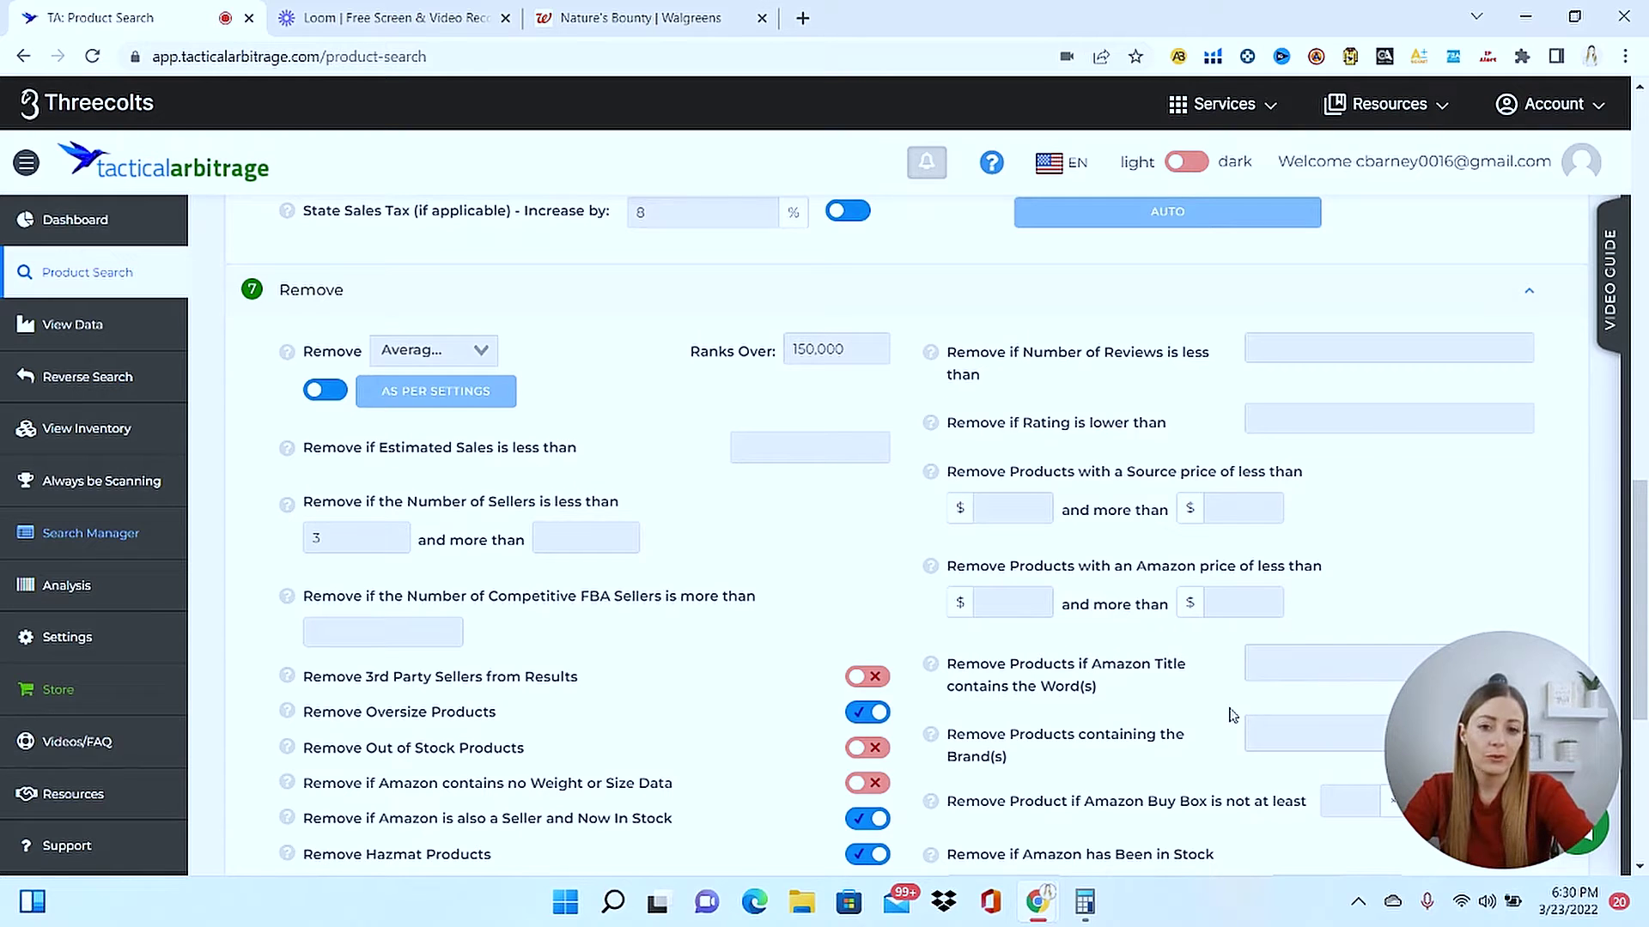
click(1020, 601)
text(10)
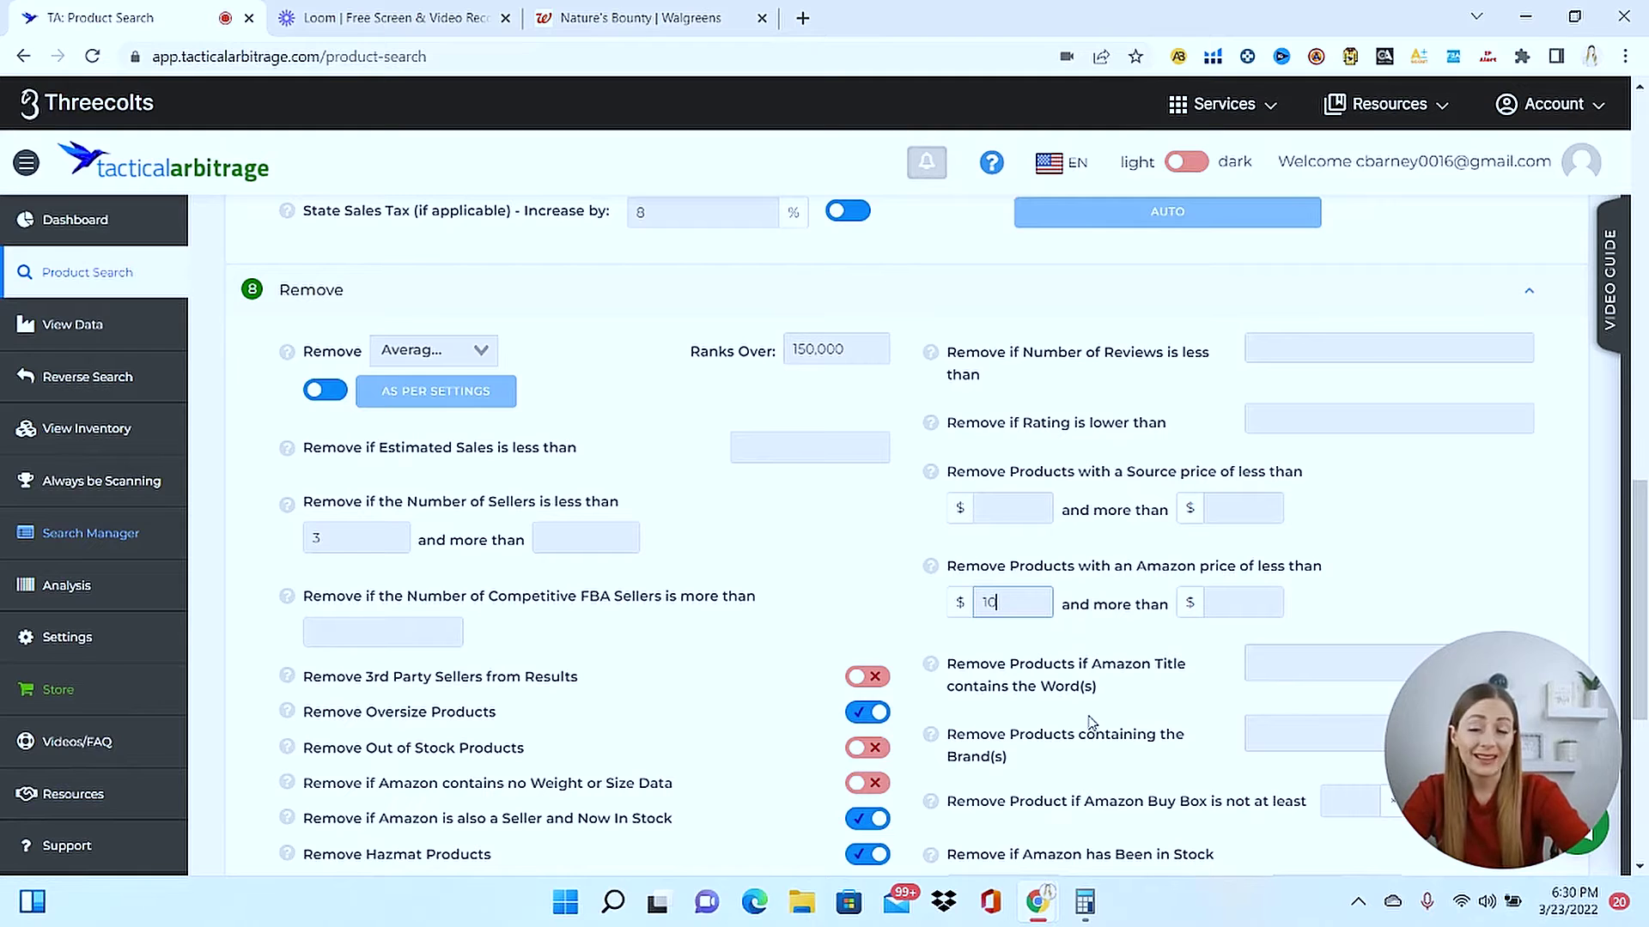
In Profit & ROI, change minimum gross profit from 2 to 4 and gross ROI from 40 to 30.
scroll(1089, 722, down, 5)
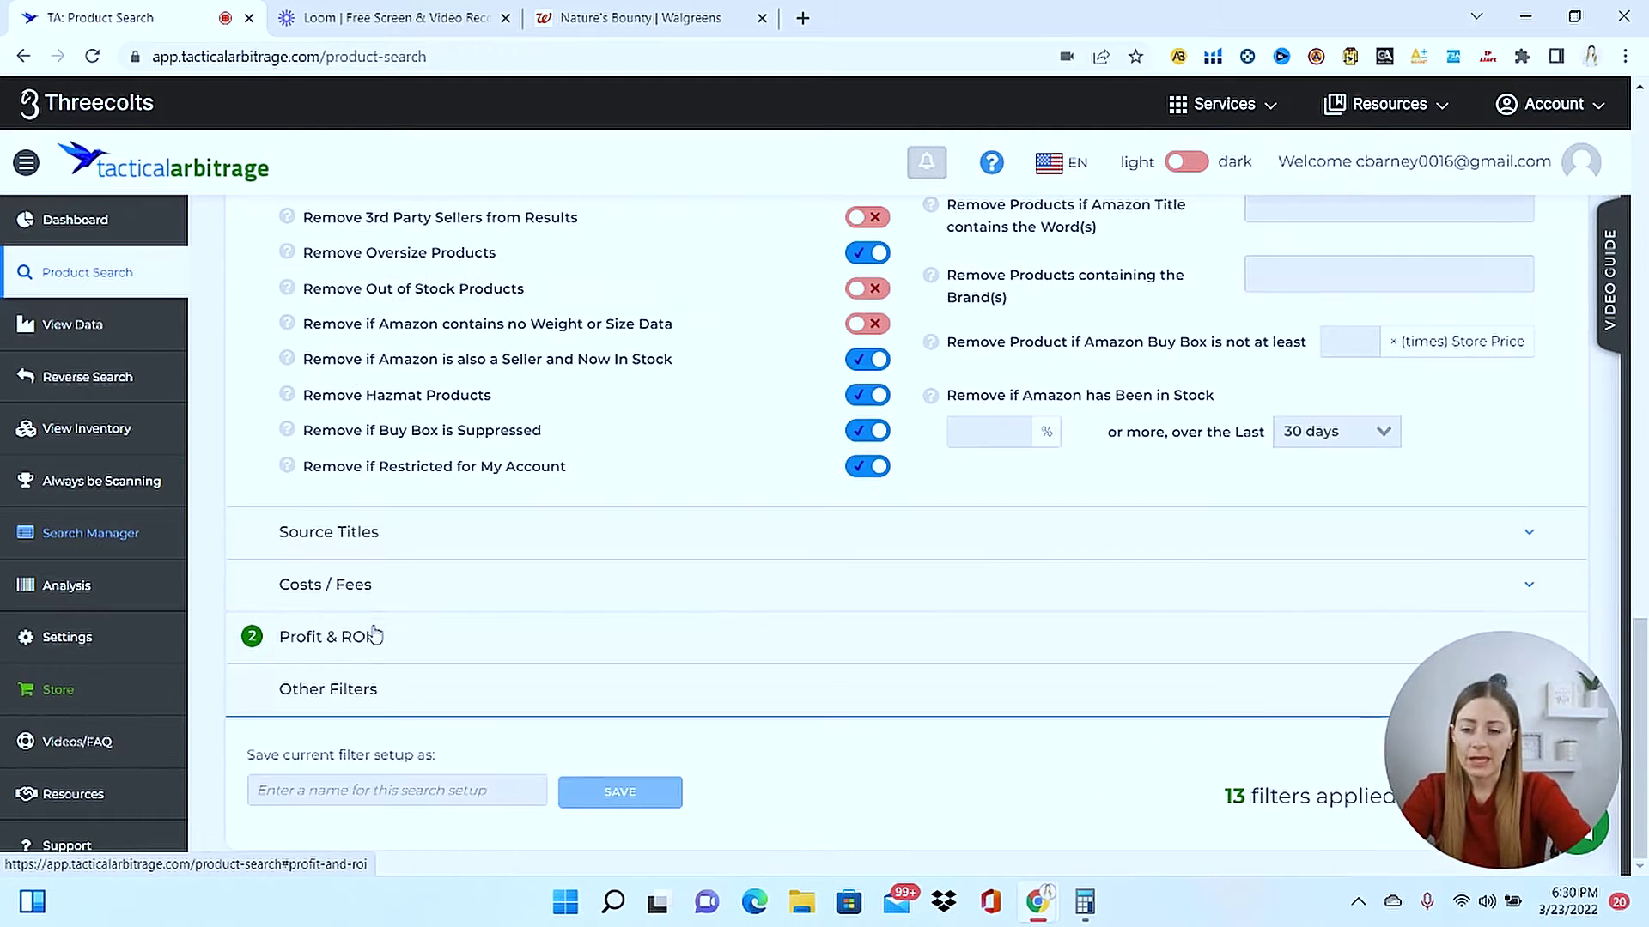
click(372, 646)
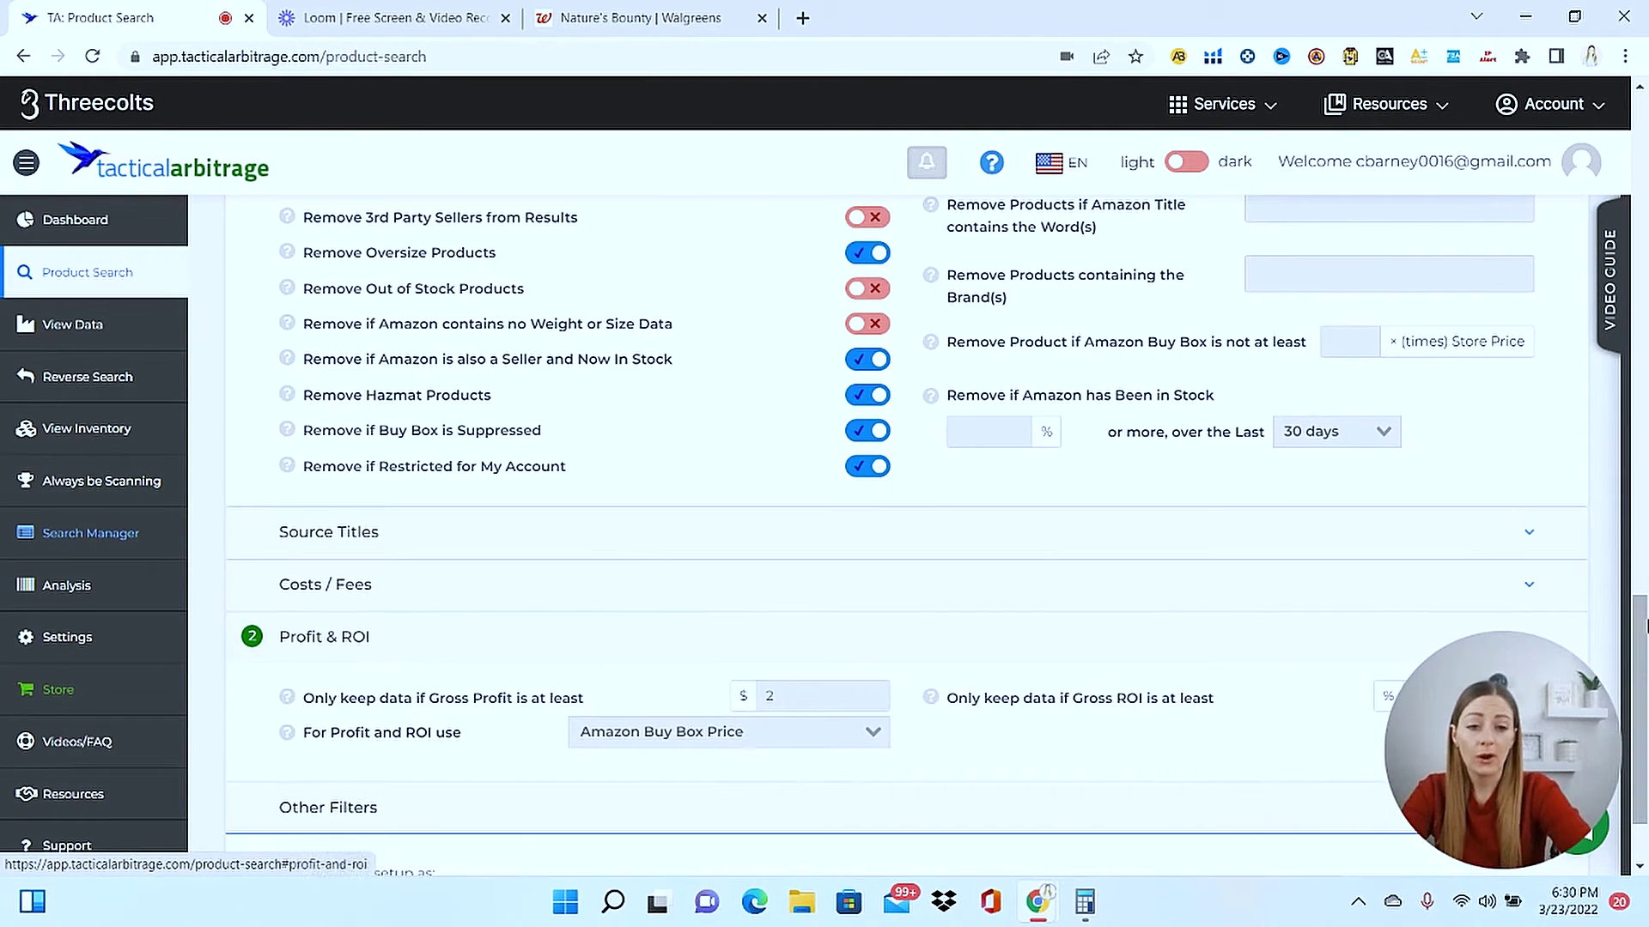
scroll(1643, 664, down, 1)
scroll(1644, 663, down, 1)
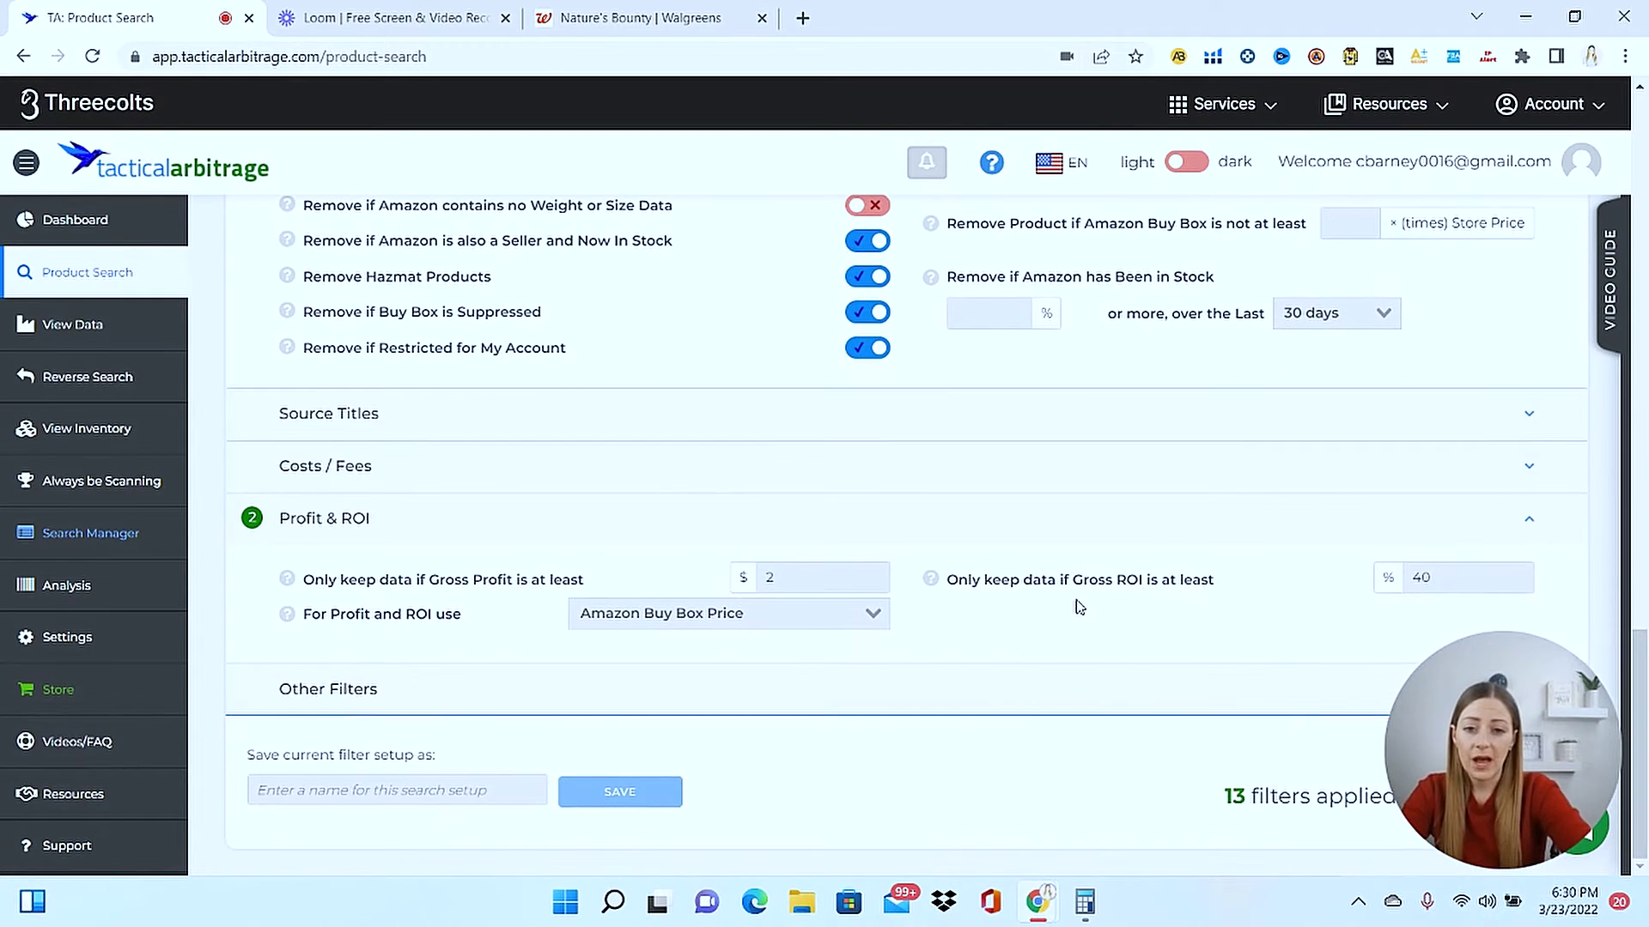
click(799, 578)
key(BackSpace)
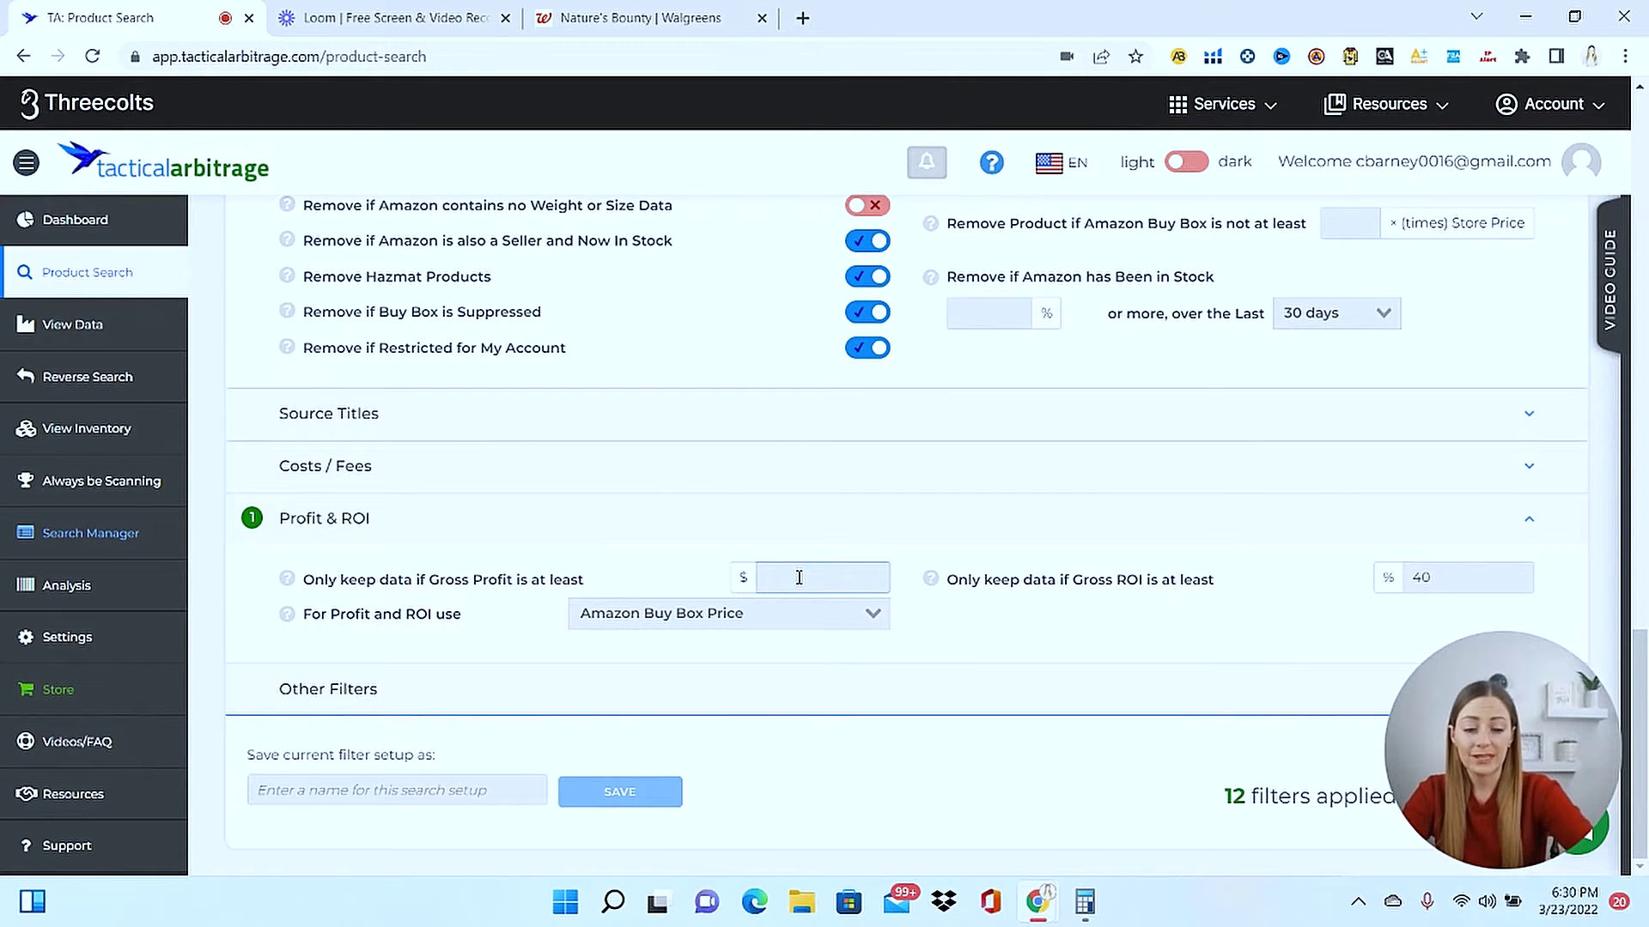
text(4)
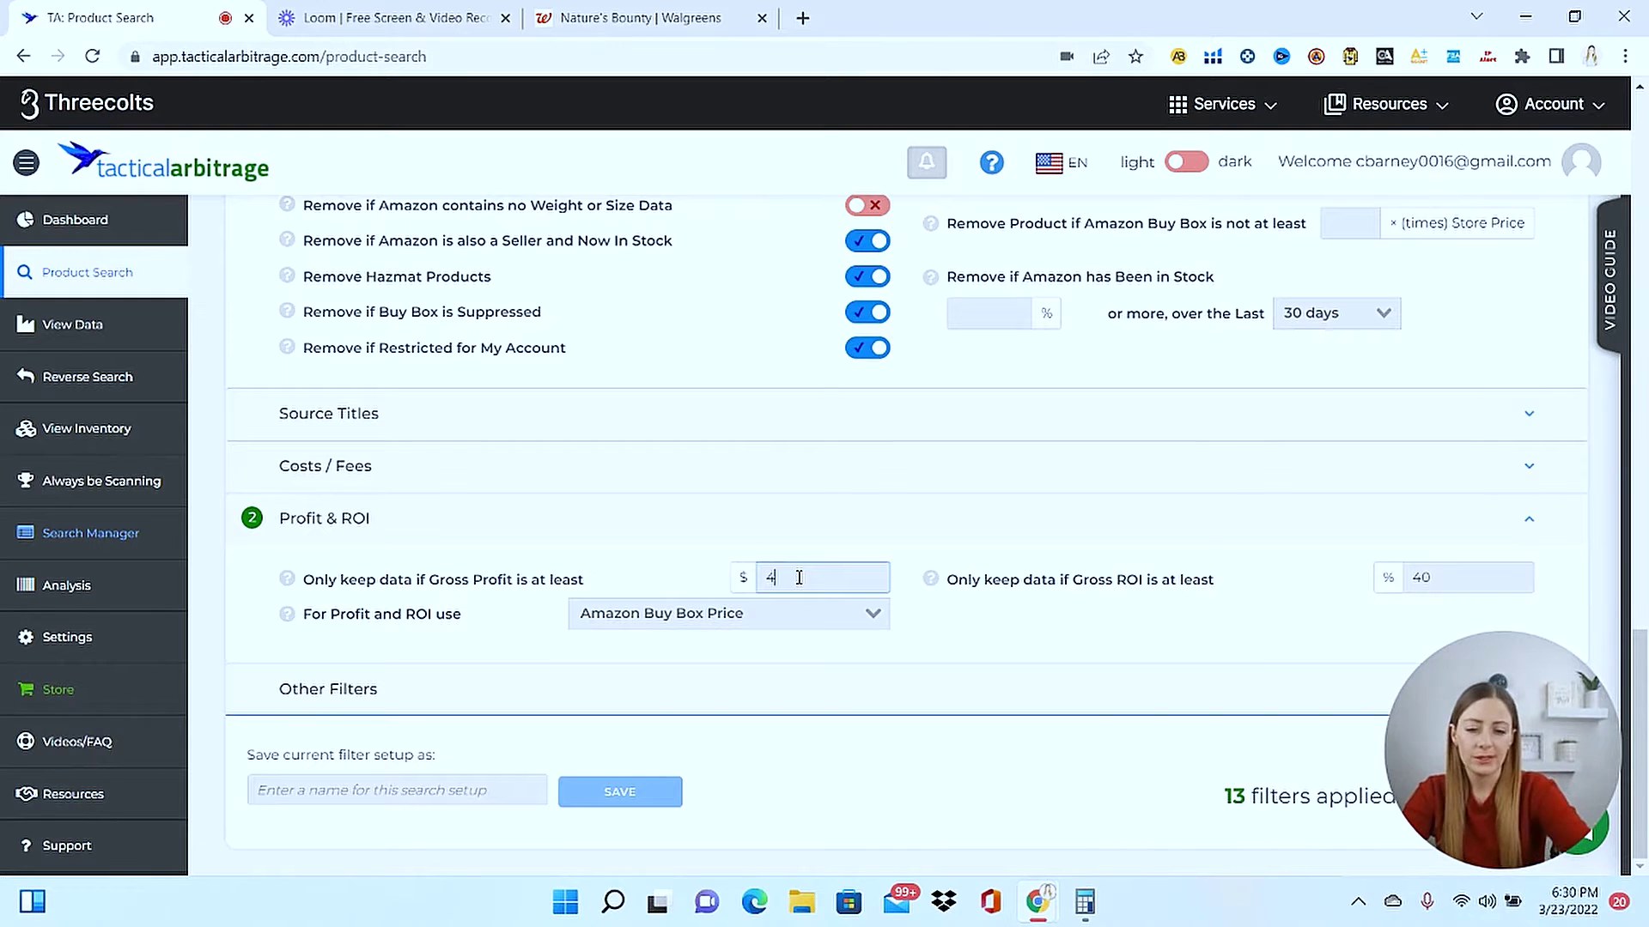
click(1451, 578)
key(BackSpace)
key(BackSpace)
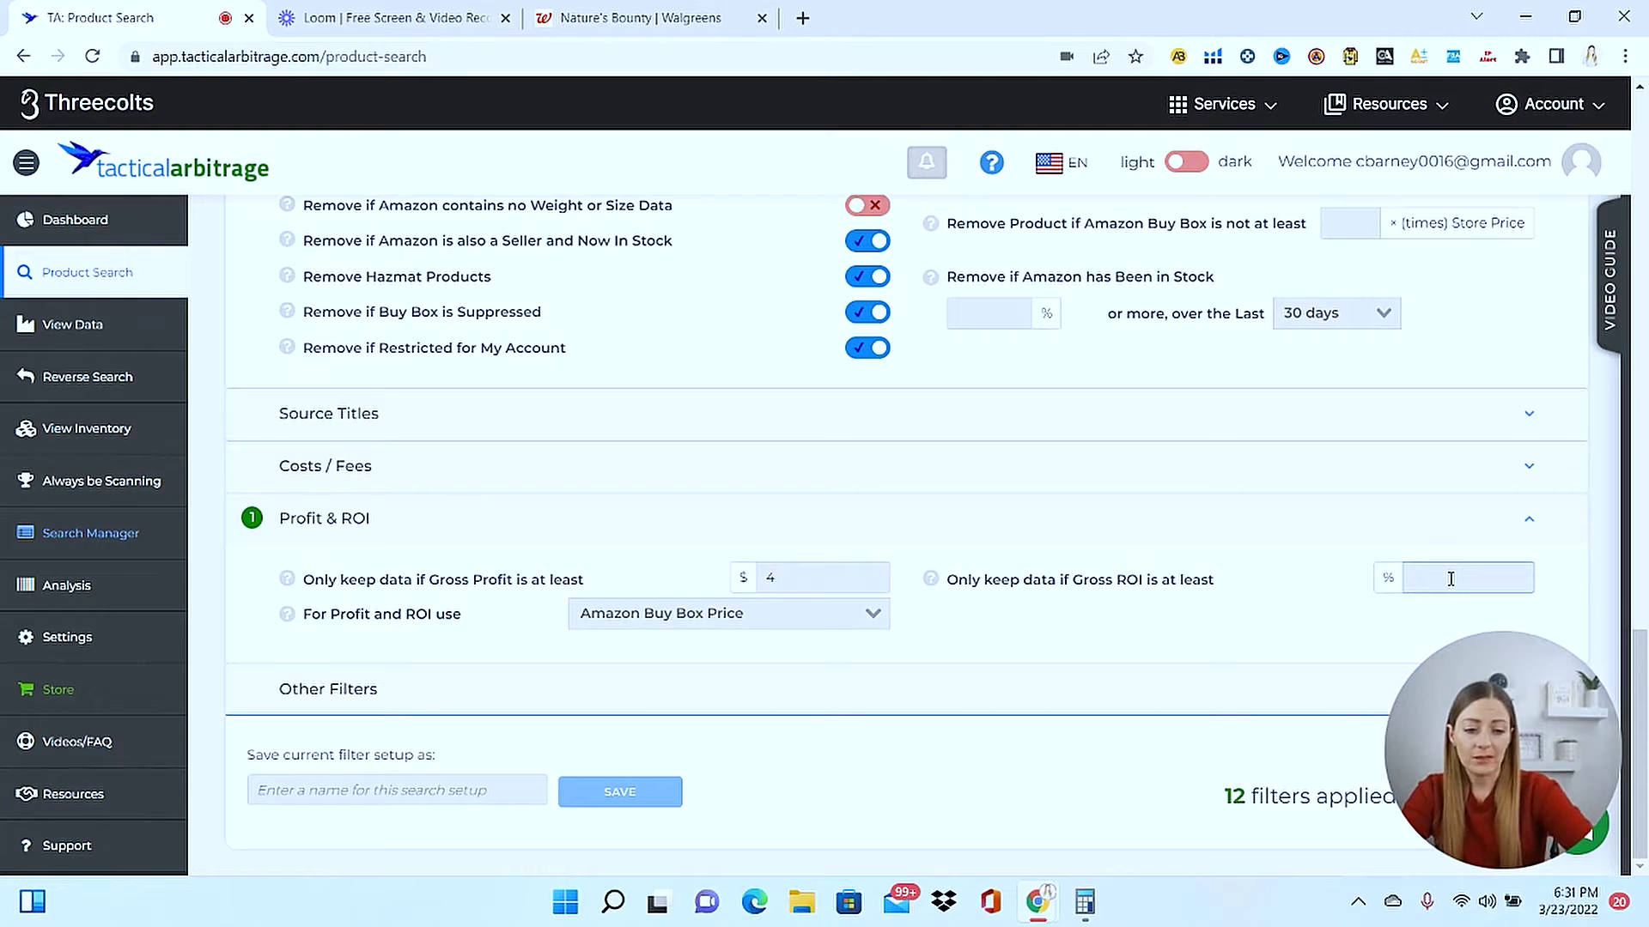
text(30)
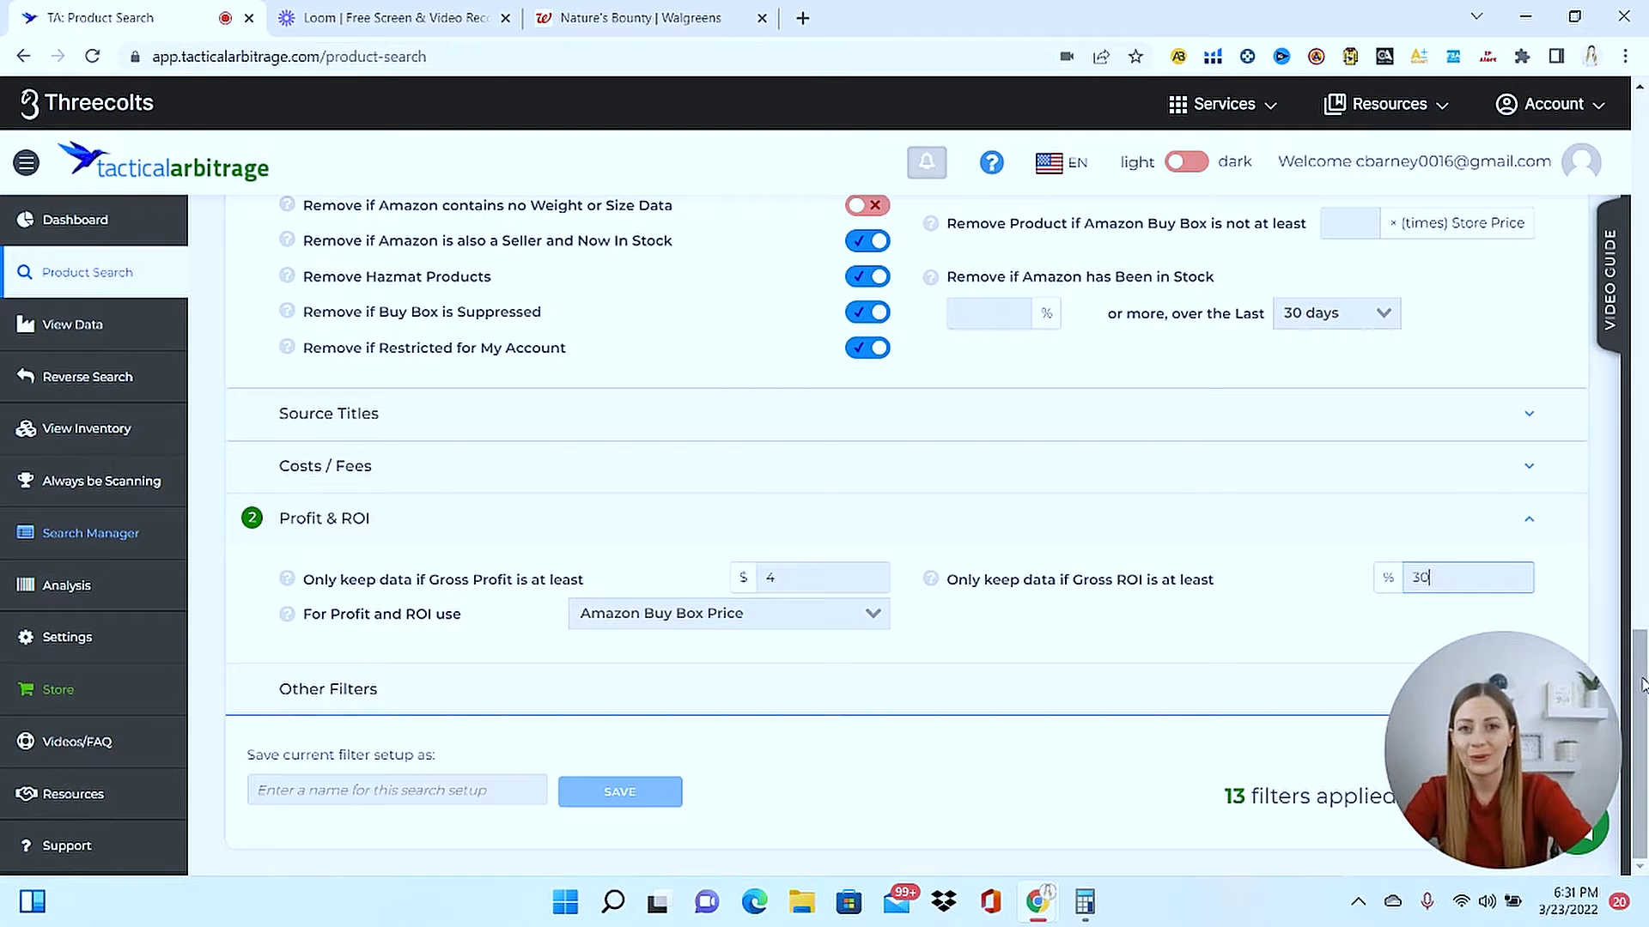
drag(1643, 684, 1644, 249)
scroll(1398, 368, up, 5)
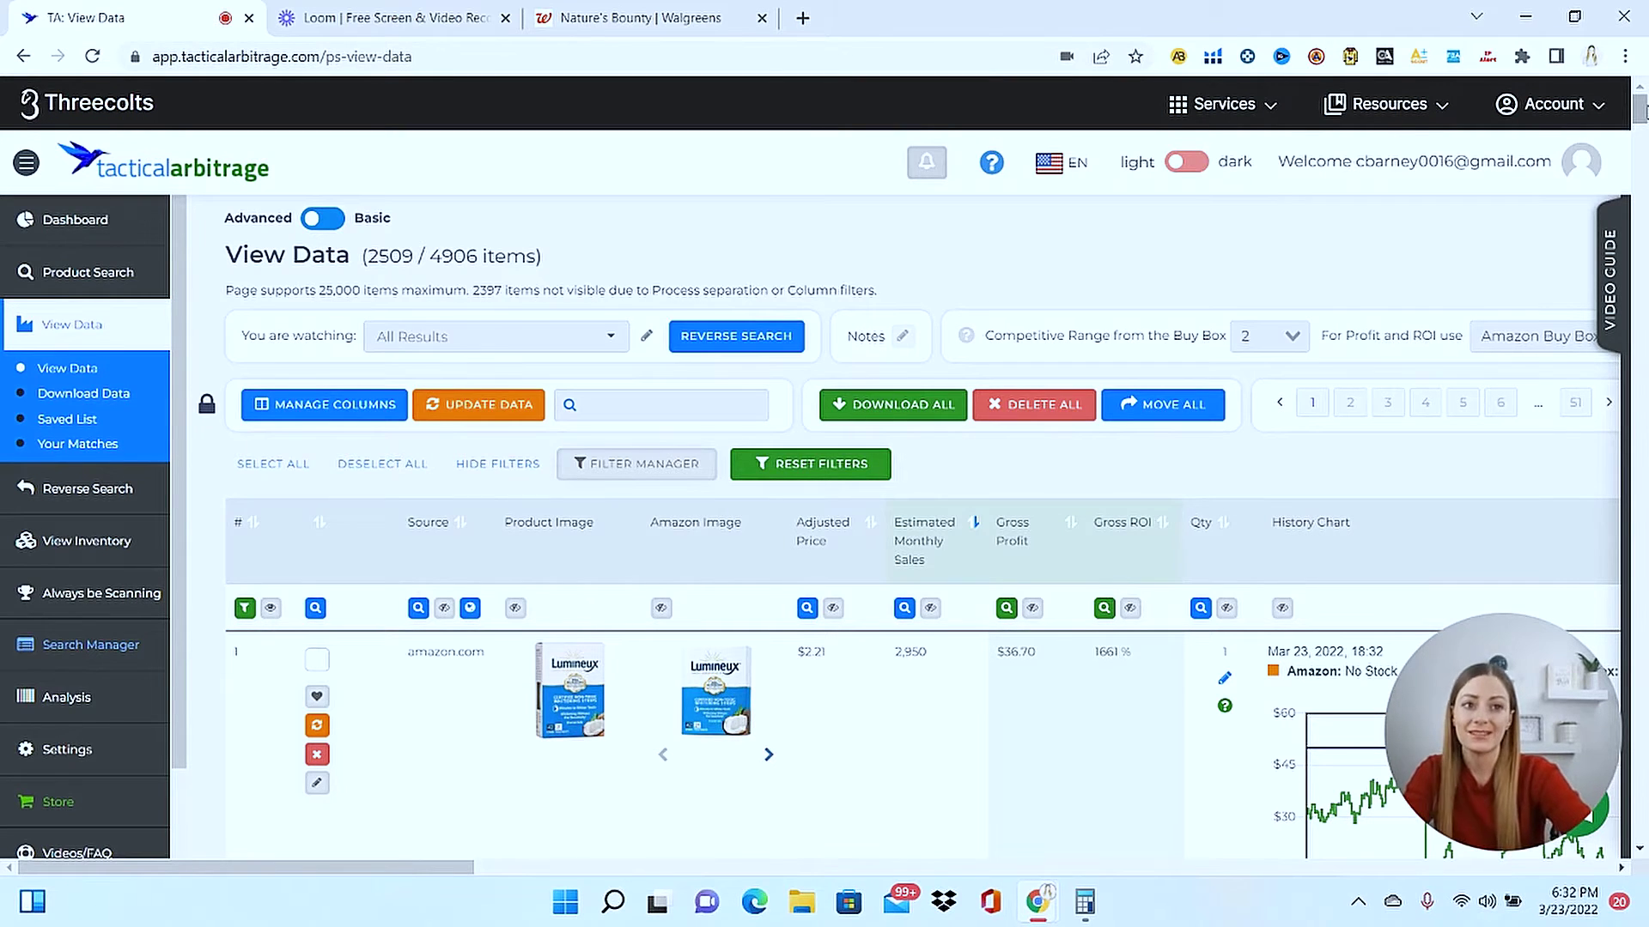
Scroll through the View Data leads, preview product images, and scroll the table right to the Title column.
scroll(859, 601, down, 5)
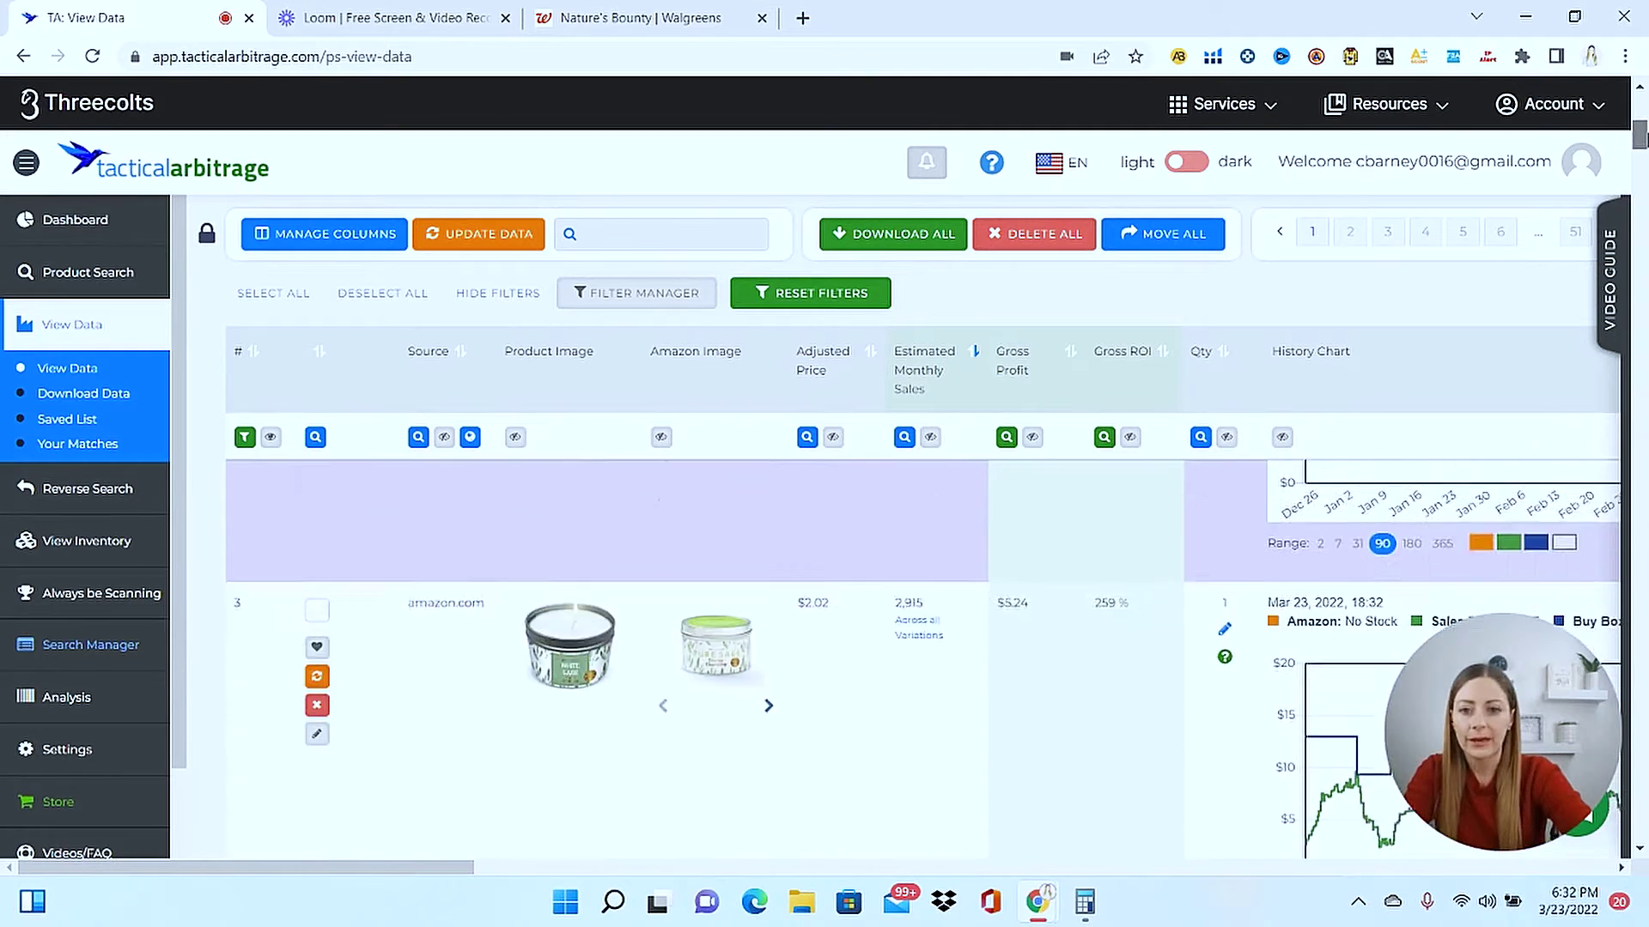
scroll(859, 601, down, 6)
scroll(858, 601, down, 3)
scroll(859, 601, down, 1)
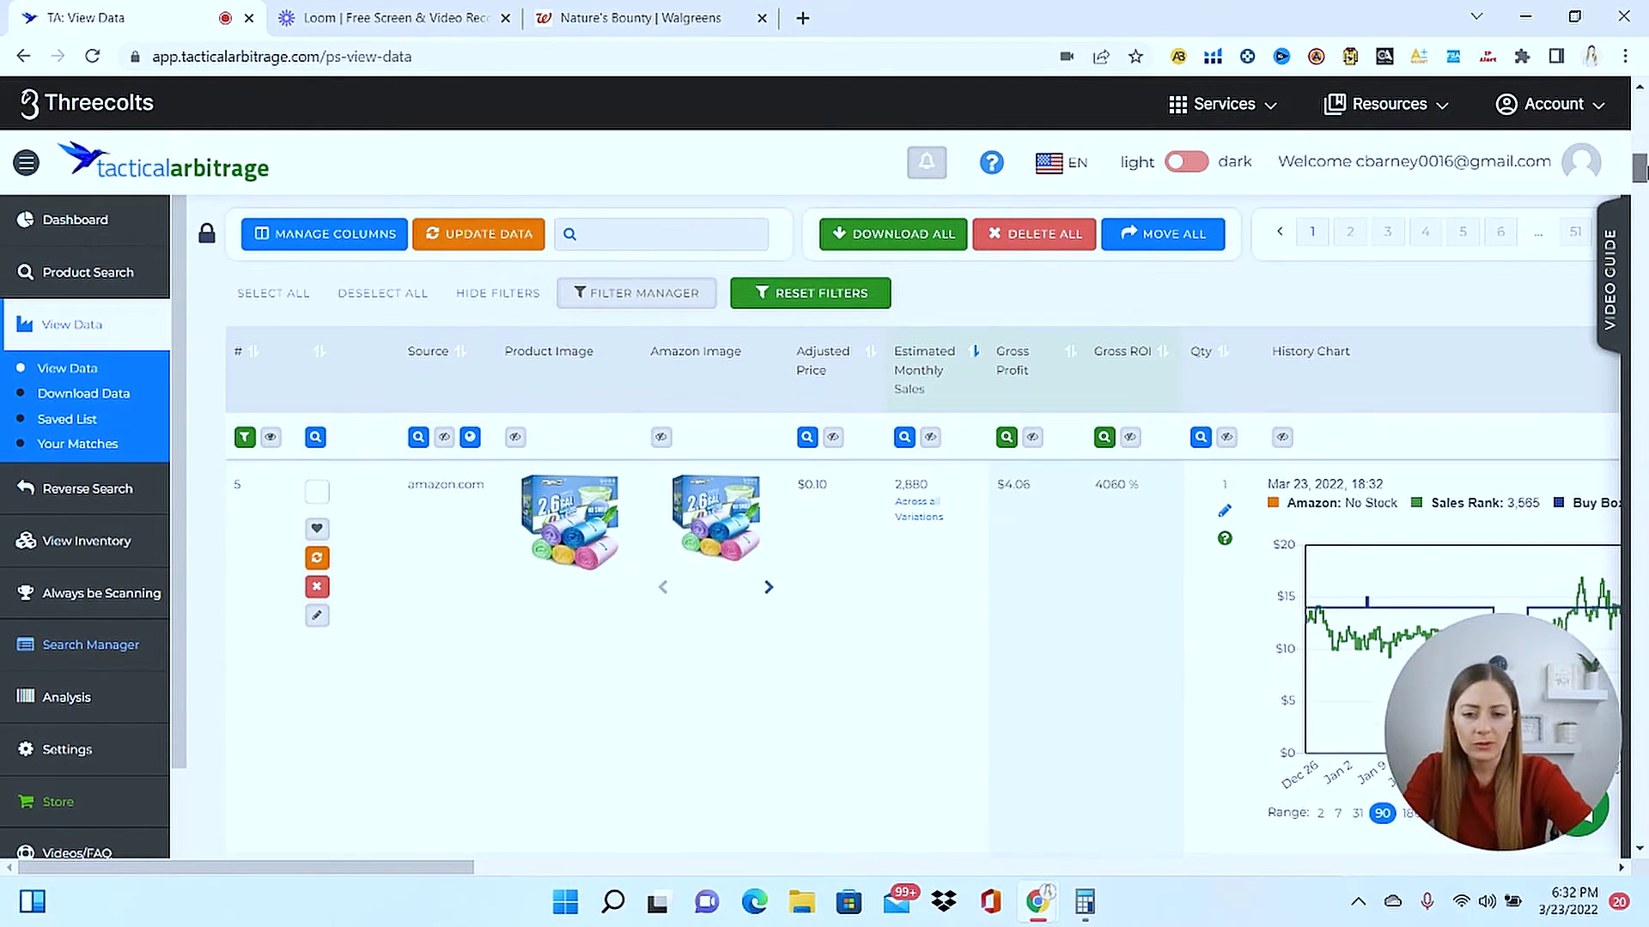
scroll(858, 601, up, 2)
scroll(858, 601, down, 1)
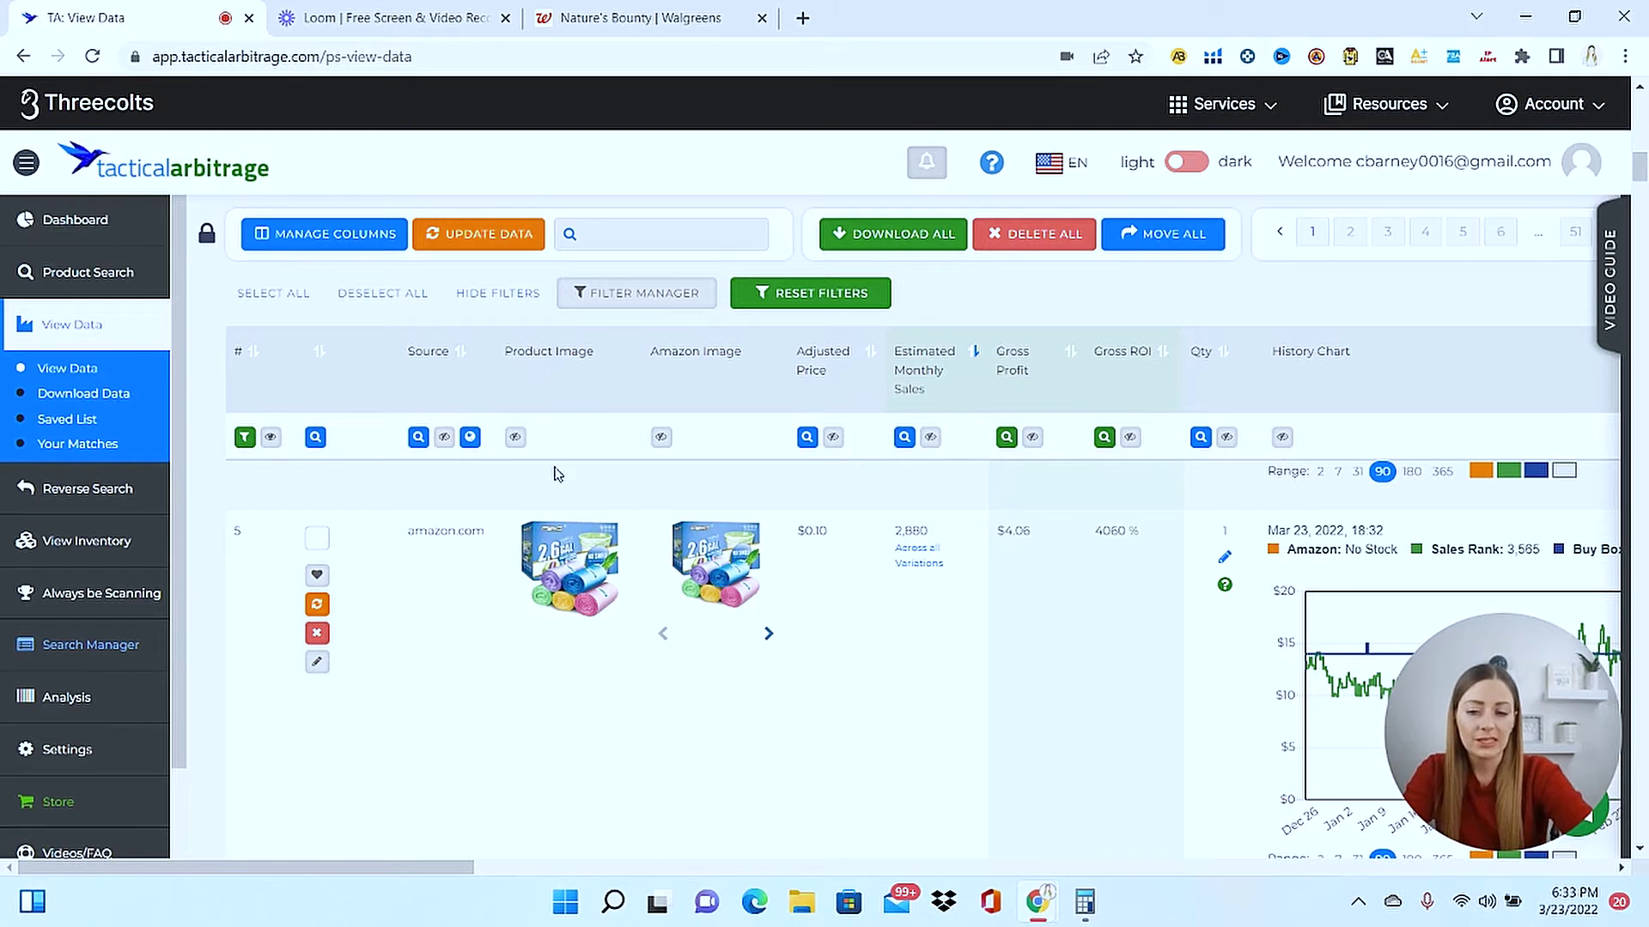
mouse_move(566, 574)
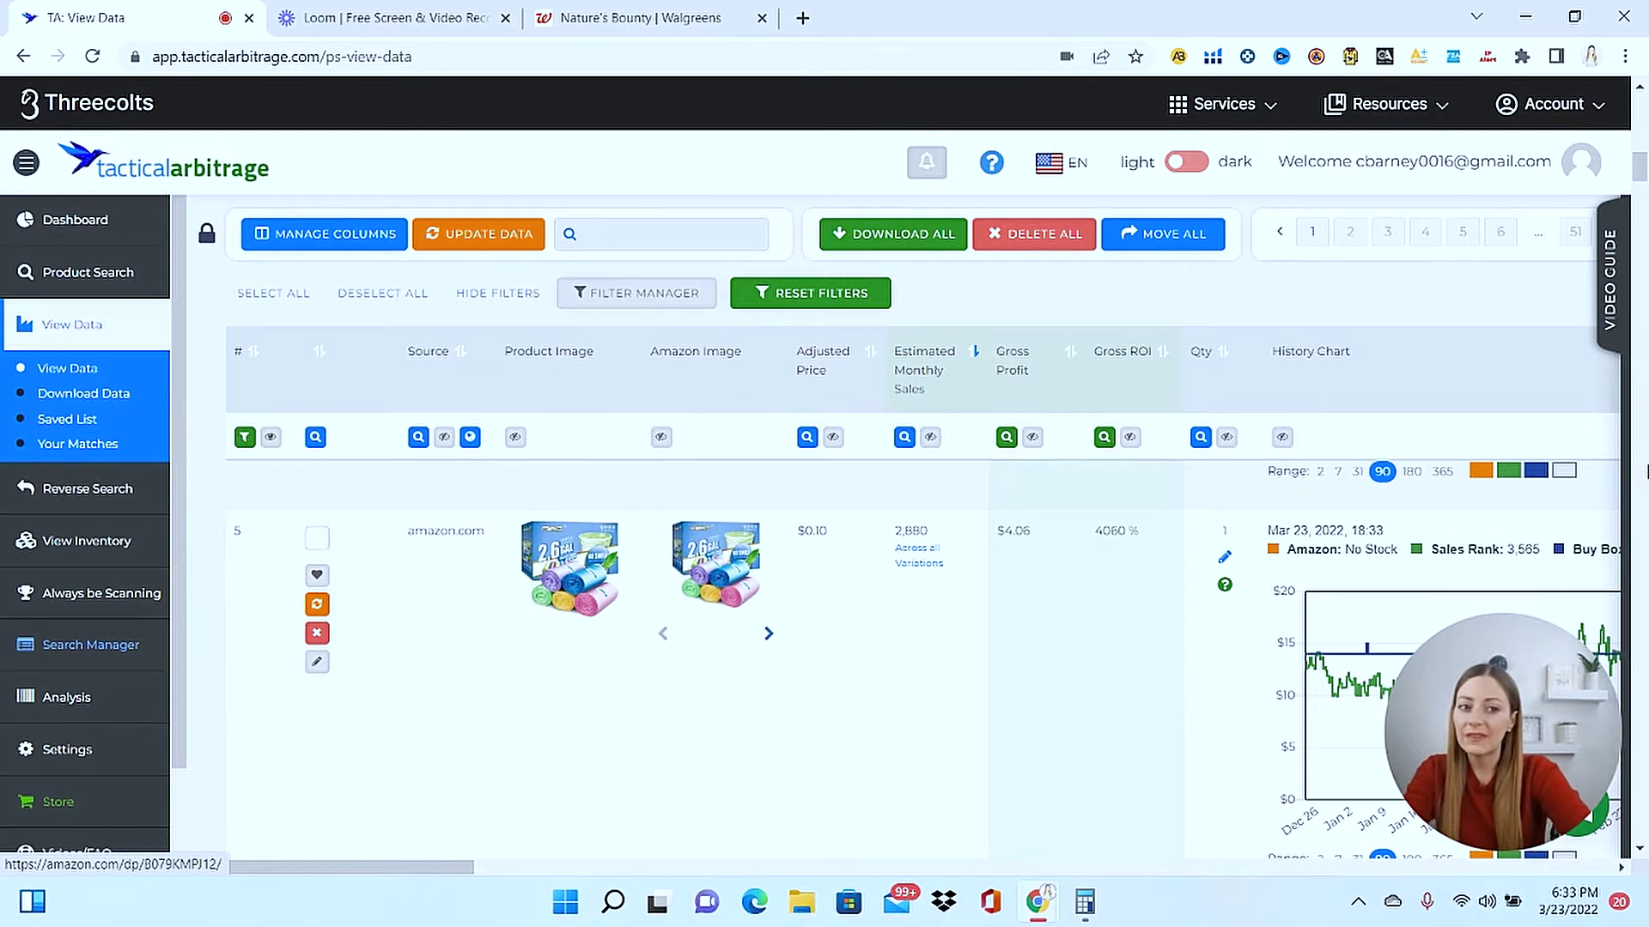
drag(1639, 168, 1640, 203)
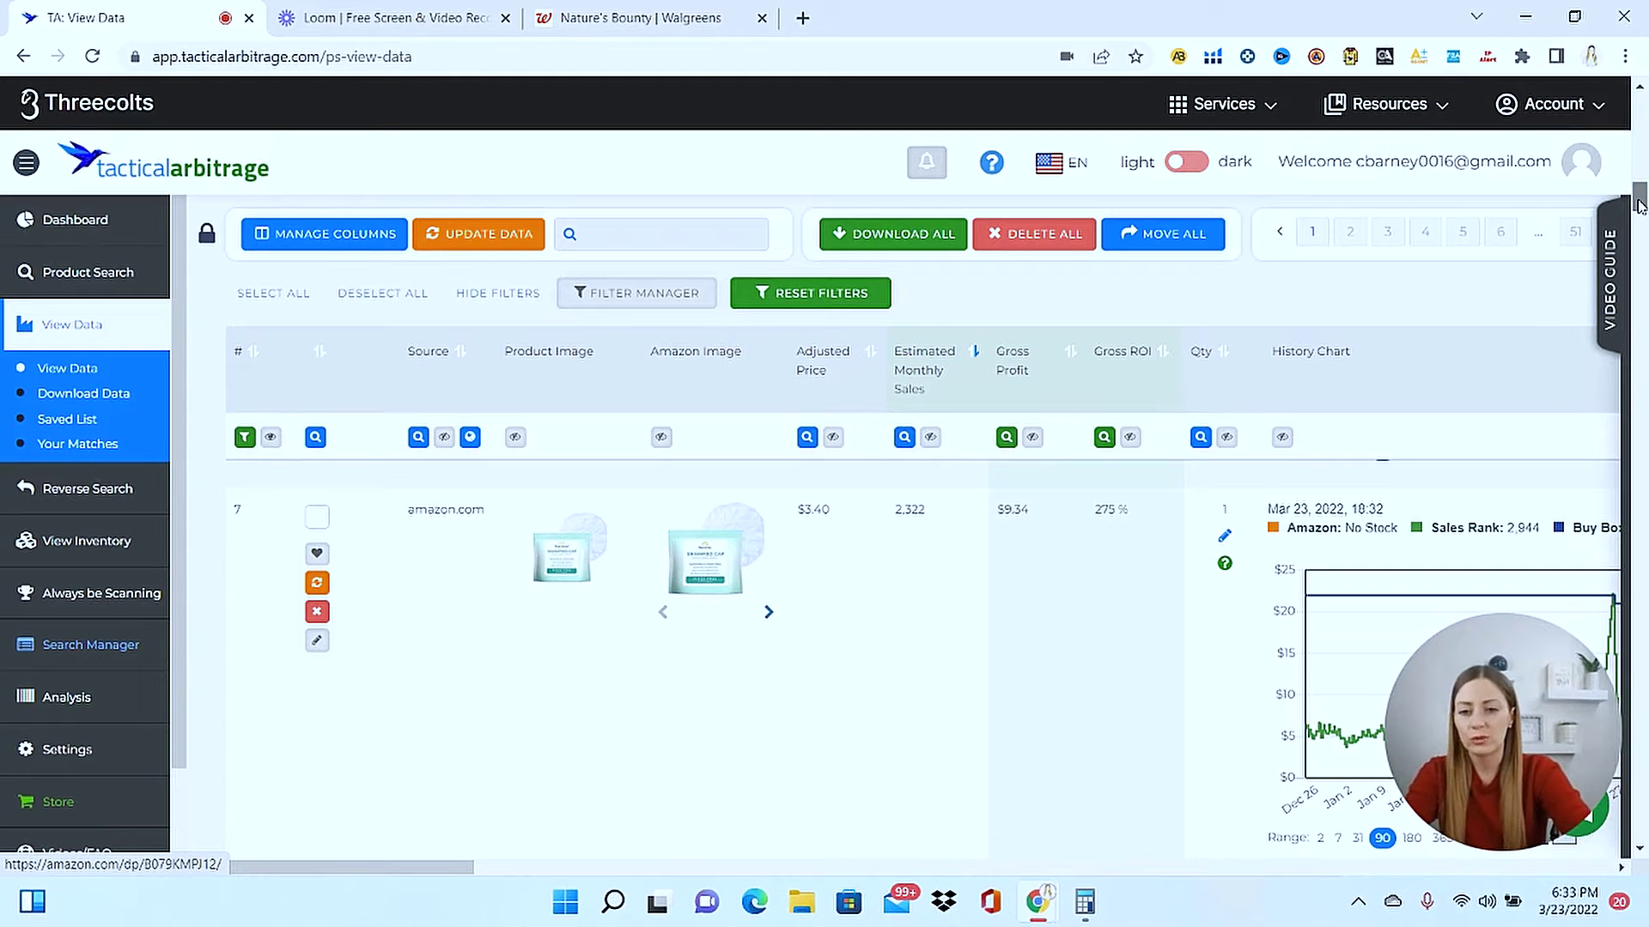
mouse_move(1640, 206)
mouse_down()
mouse_move(1641, 222)
mouse_move(1641, 203)
mouse_up()
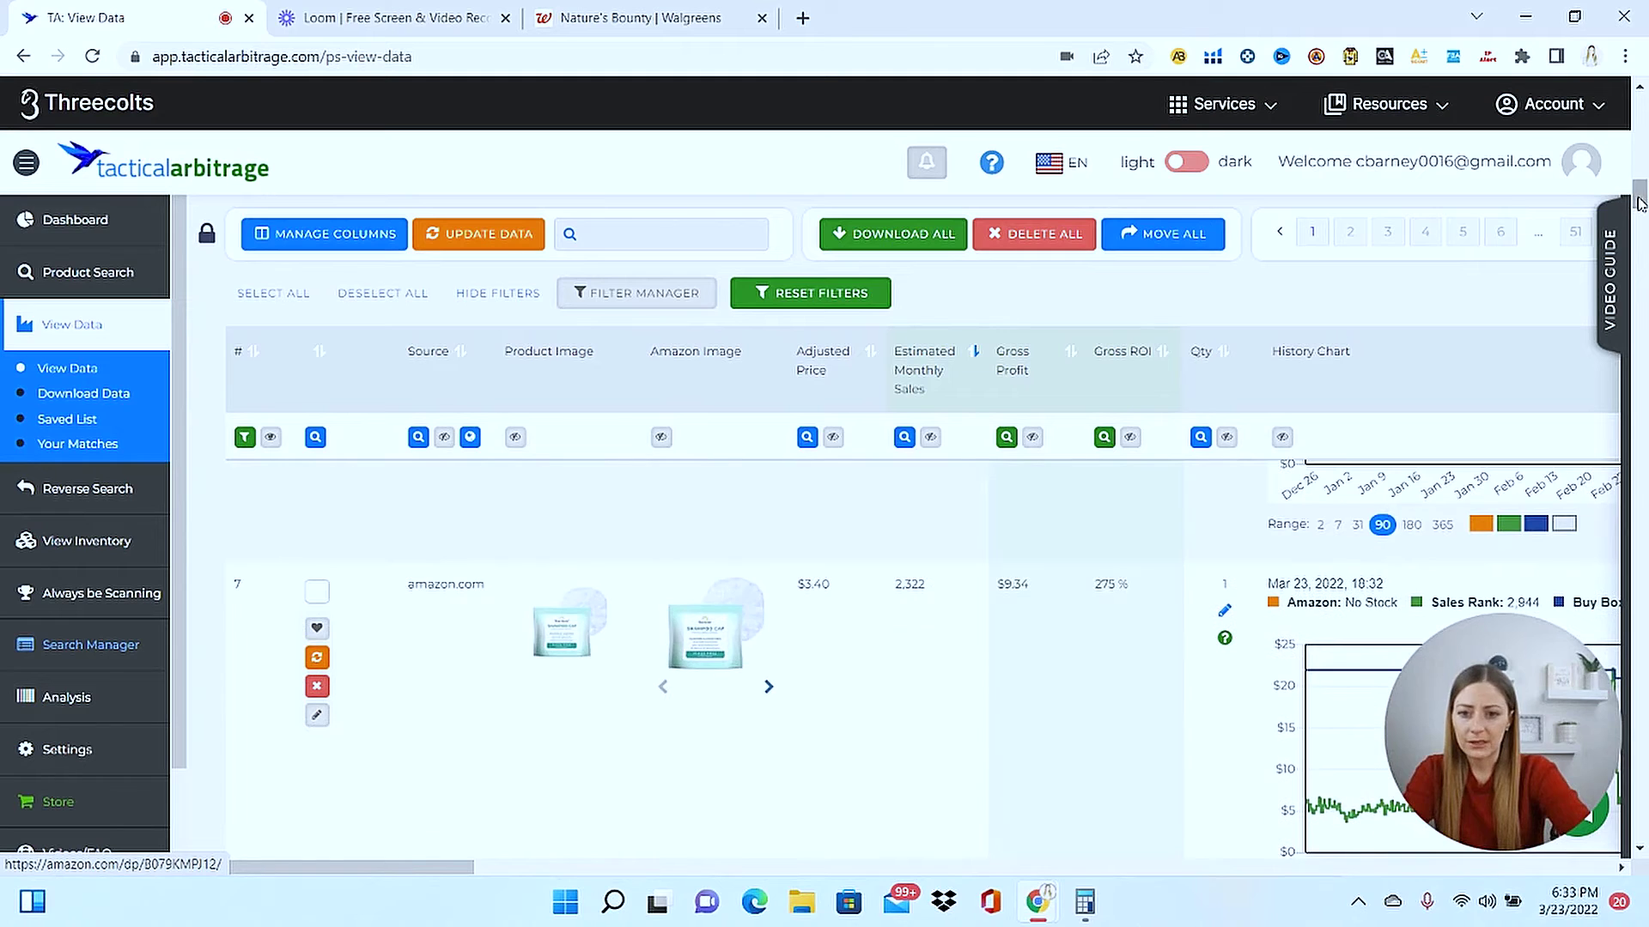
mouse_move(543, 625)
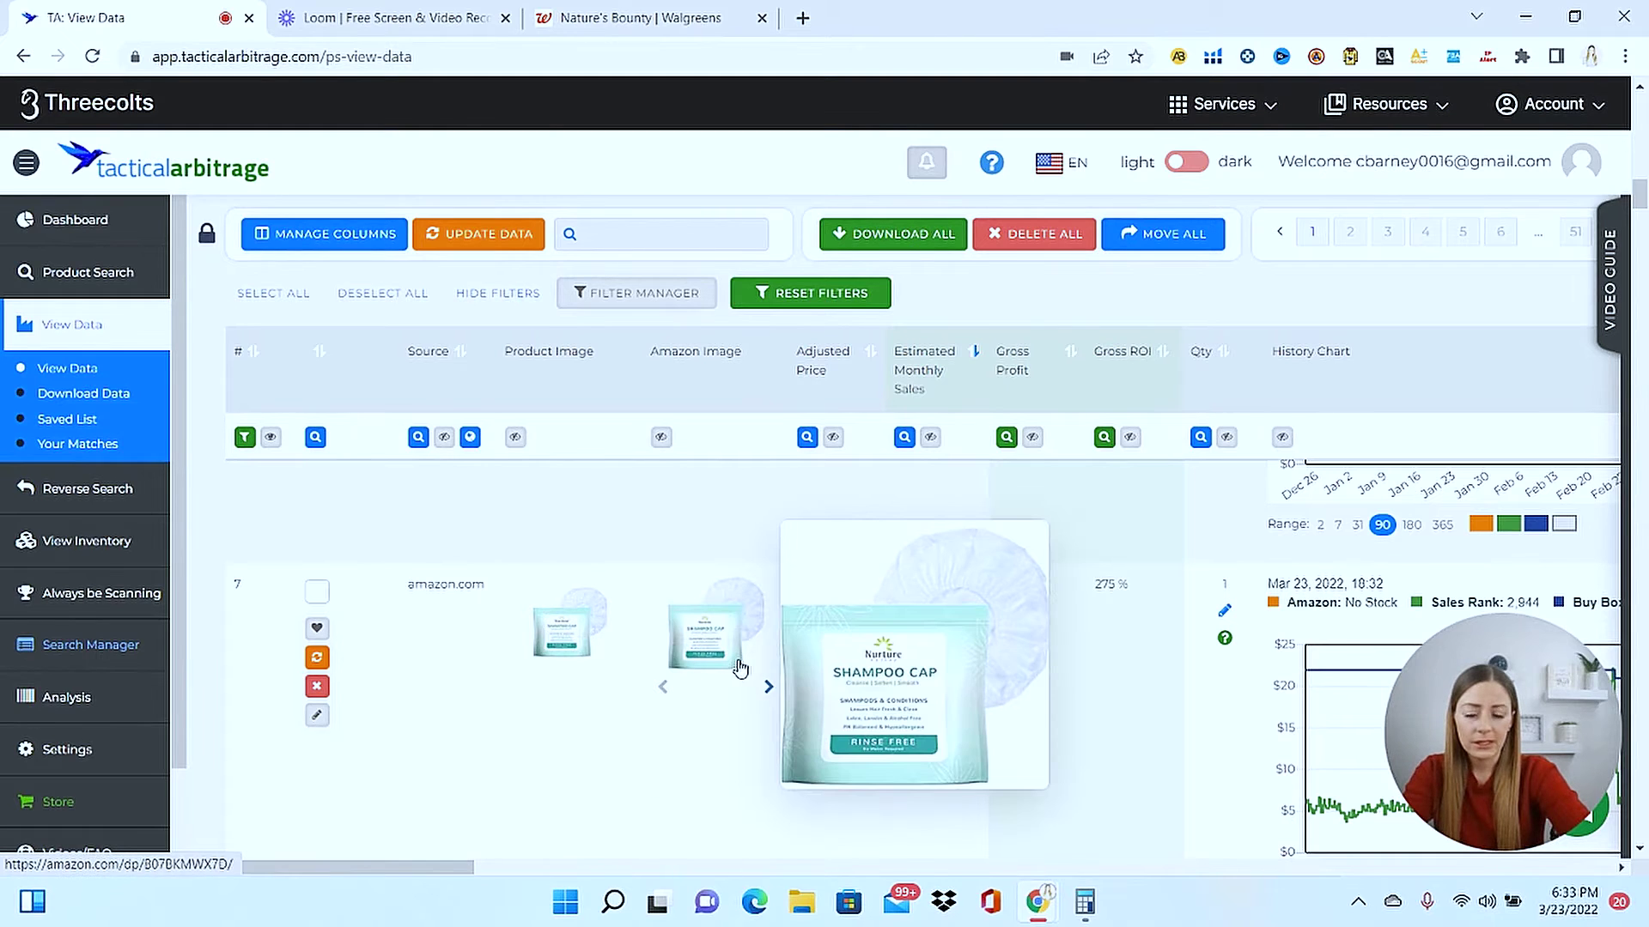
drag(409, 873, 560, 872)
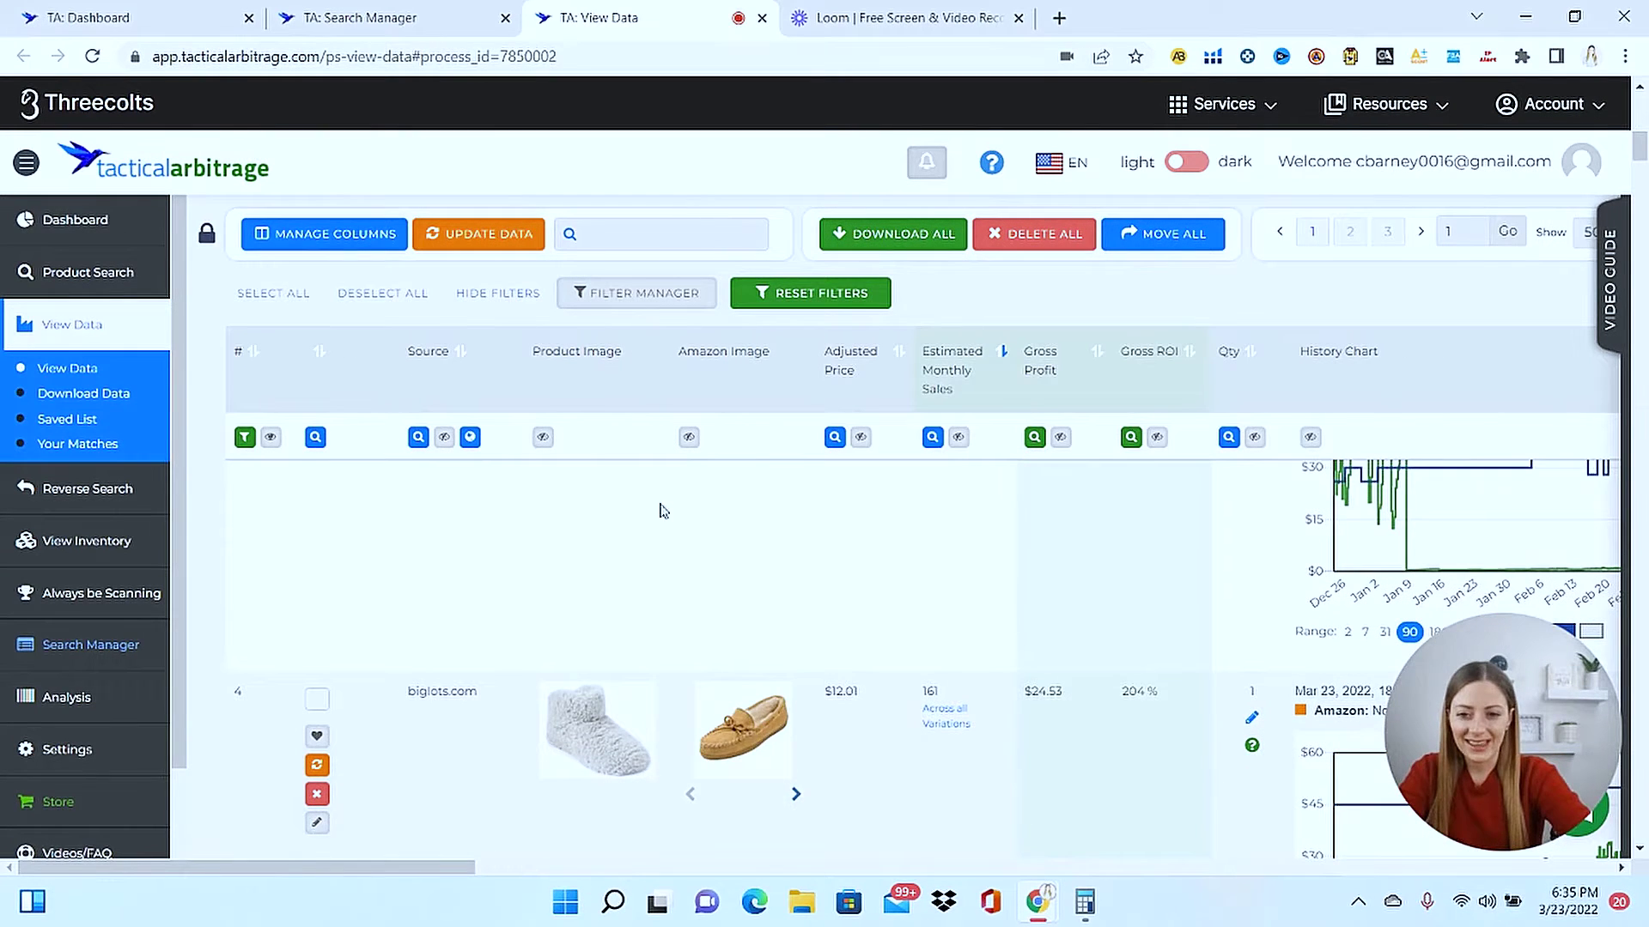
Preview the product and Amazon image thumbnails of leads in the other search's results.
mouse_move(576, 757)
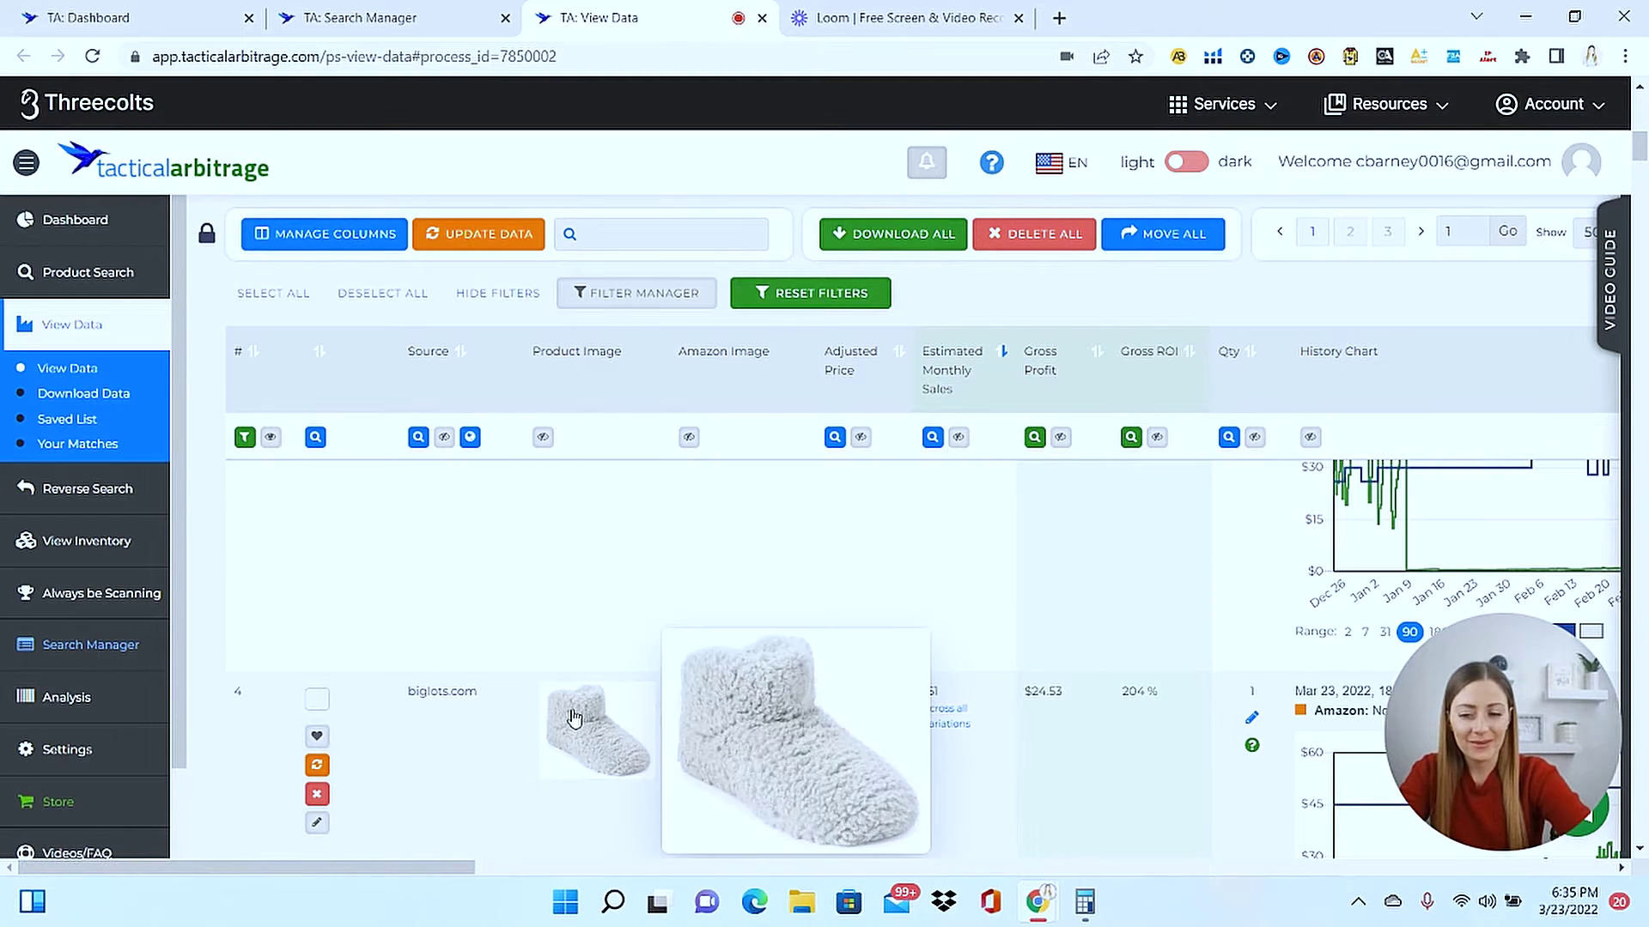
mouse_move(729, 762)
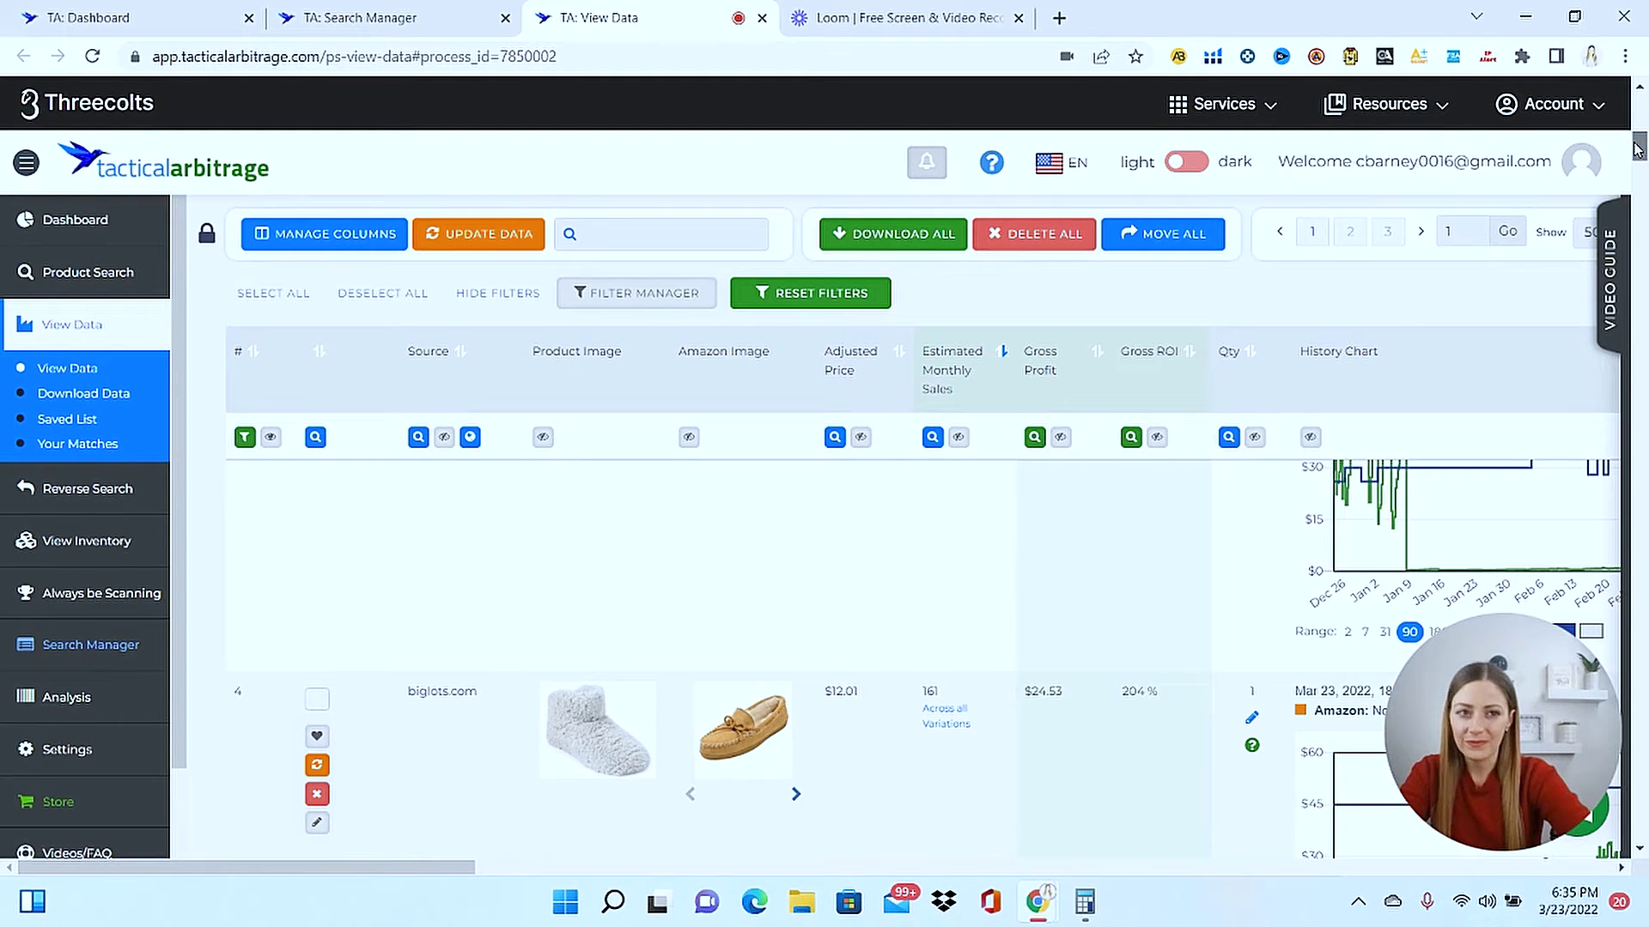
drag(1637, 150, 1642, 370)
mouse_move(622, 738)
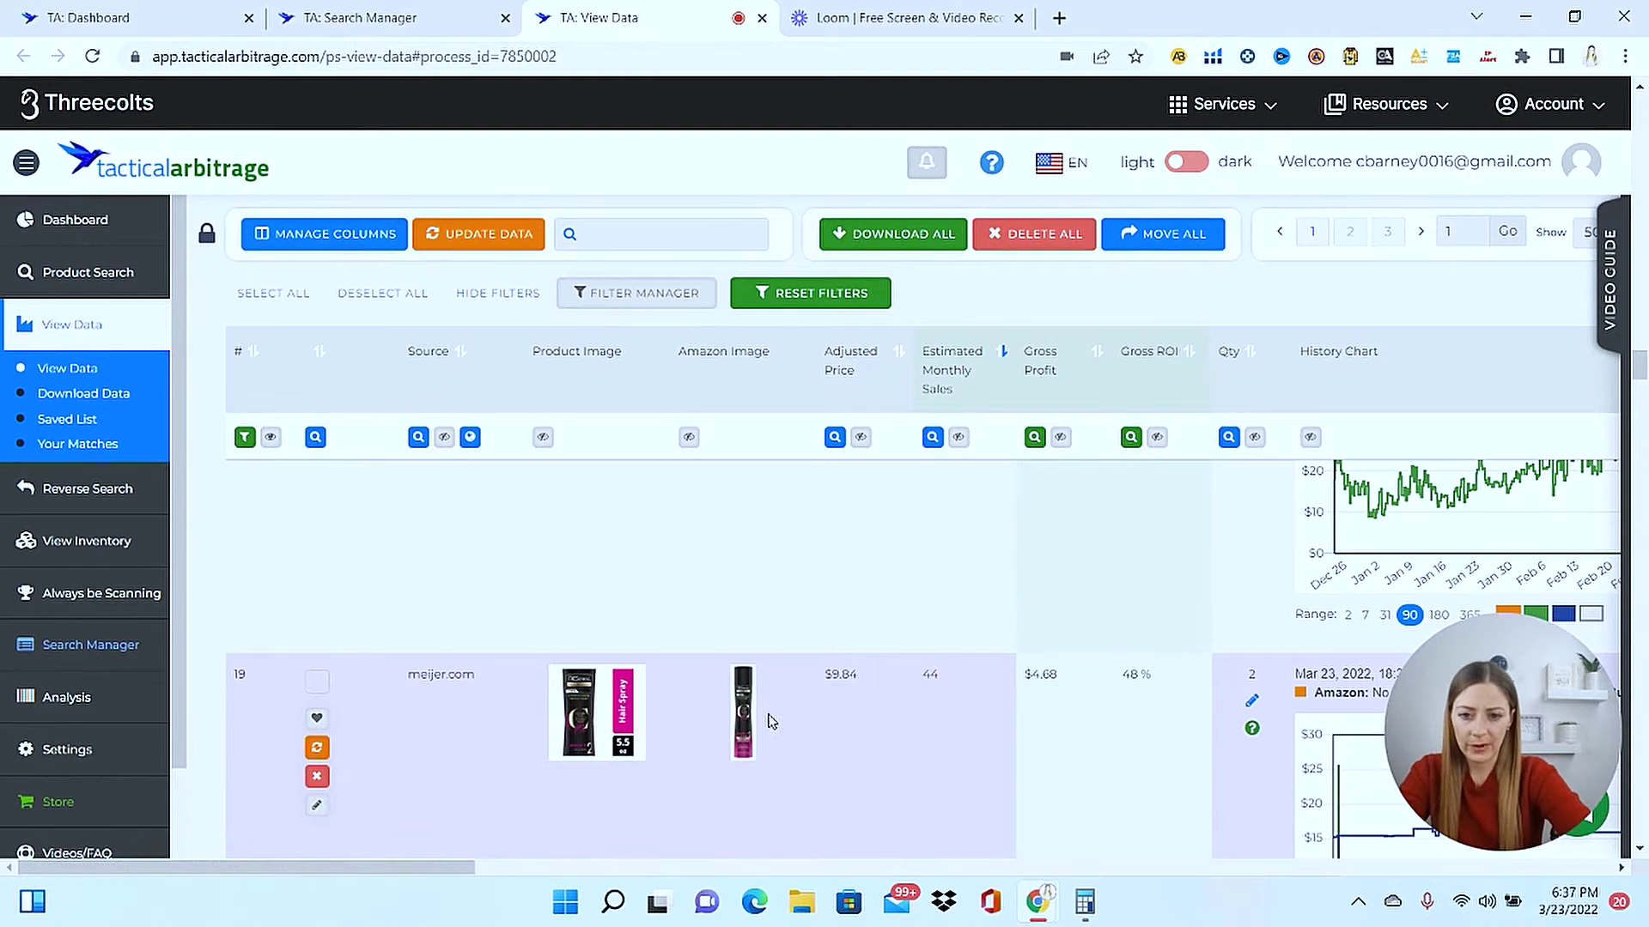
mouse_move(745, 724)
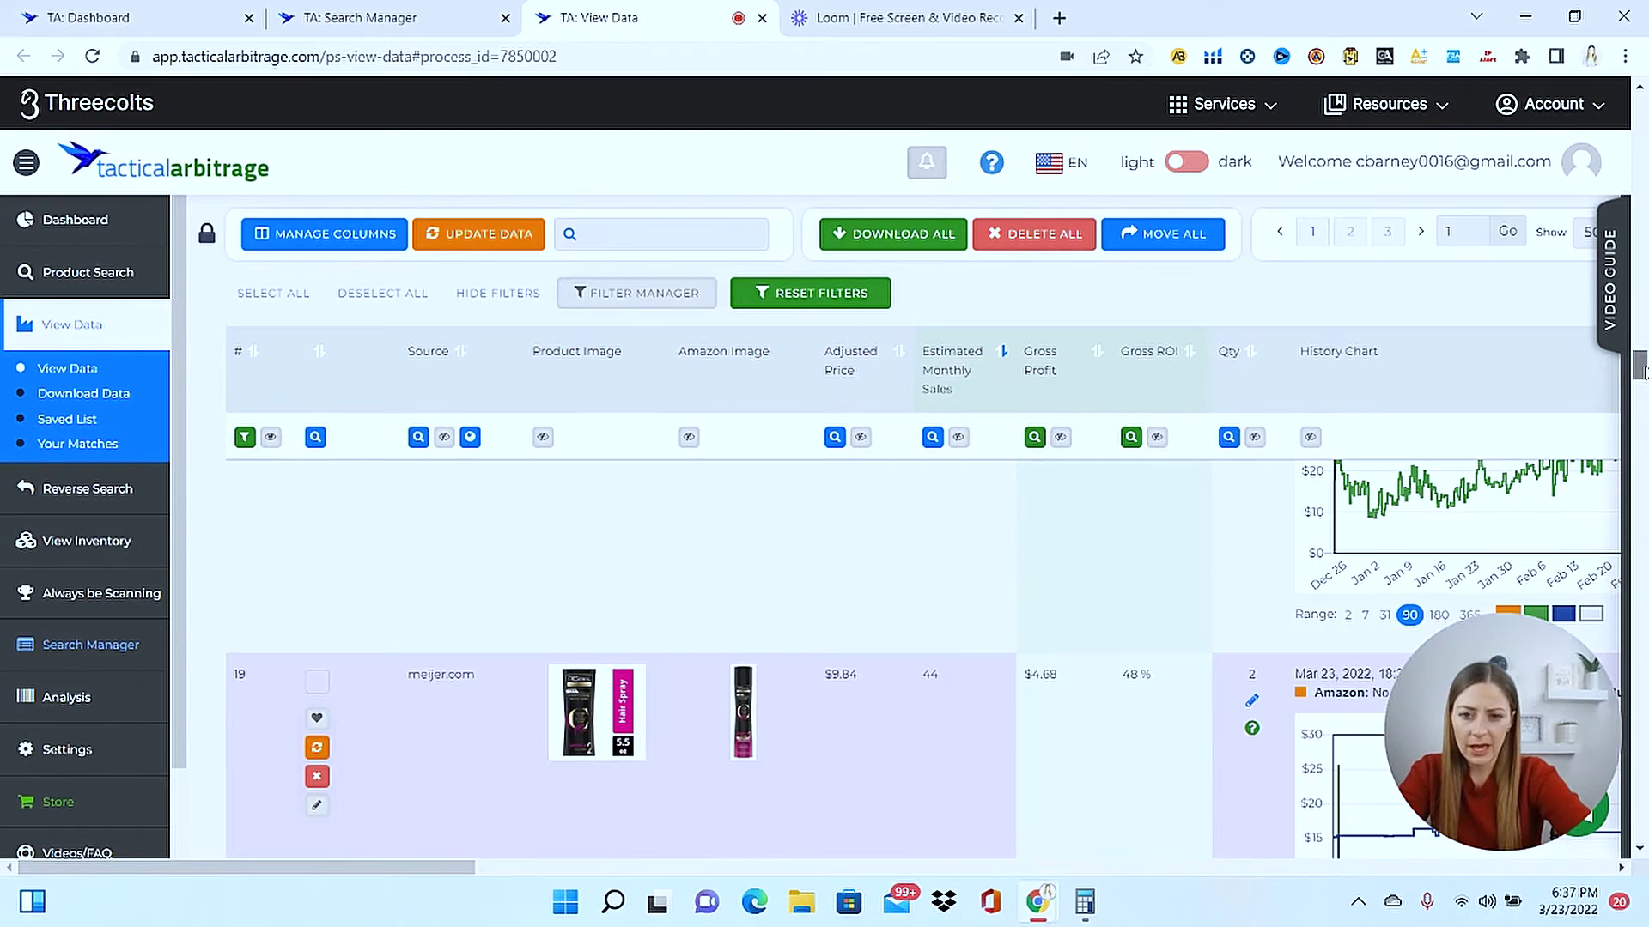
scroll(1641, 369, down, 2)
scroll(829, 547, up, 1)
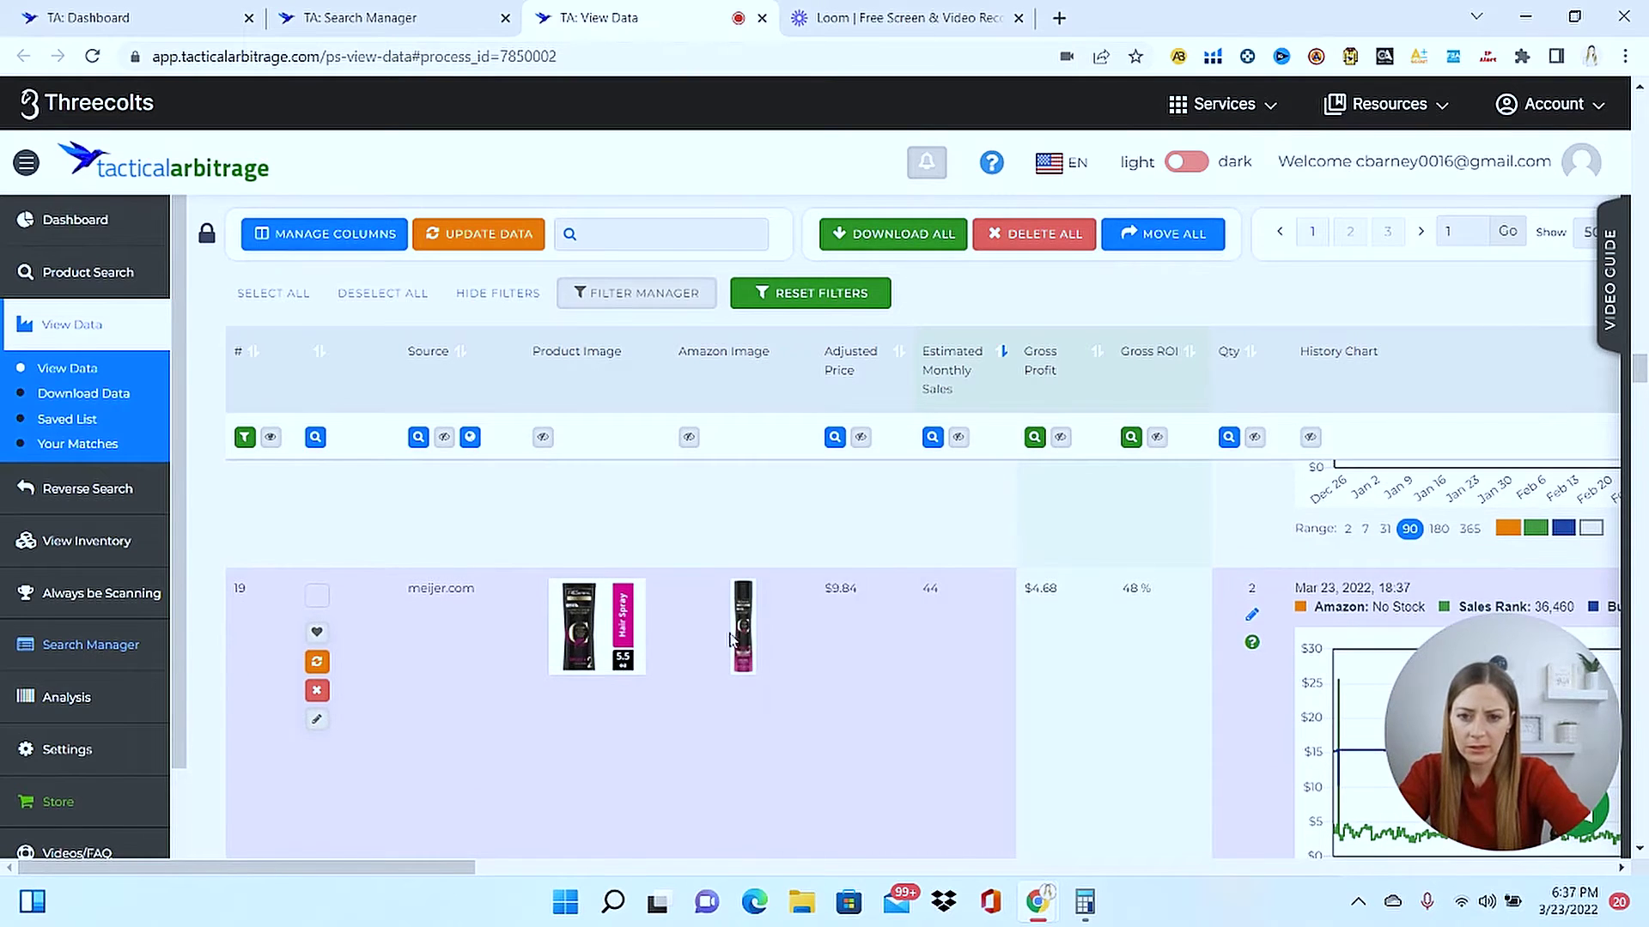
Open the meijer.com TRESemmé hair spray lead's Amazon page.
mouse_move(620, 657)
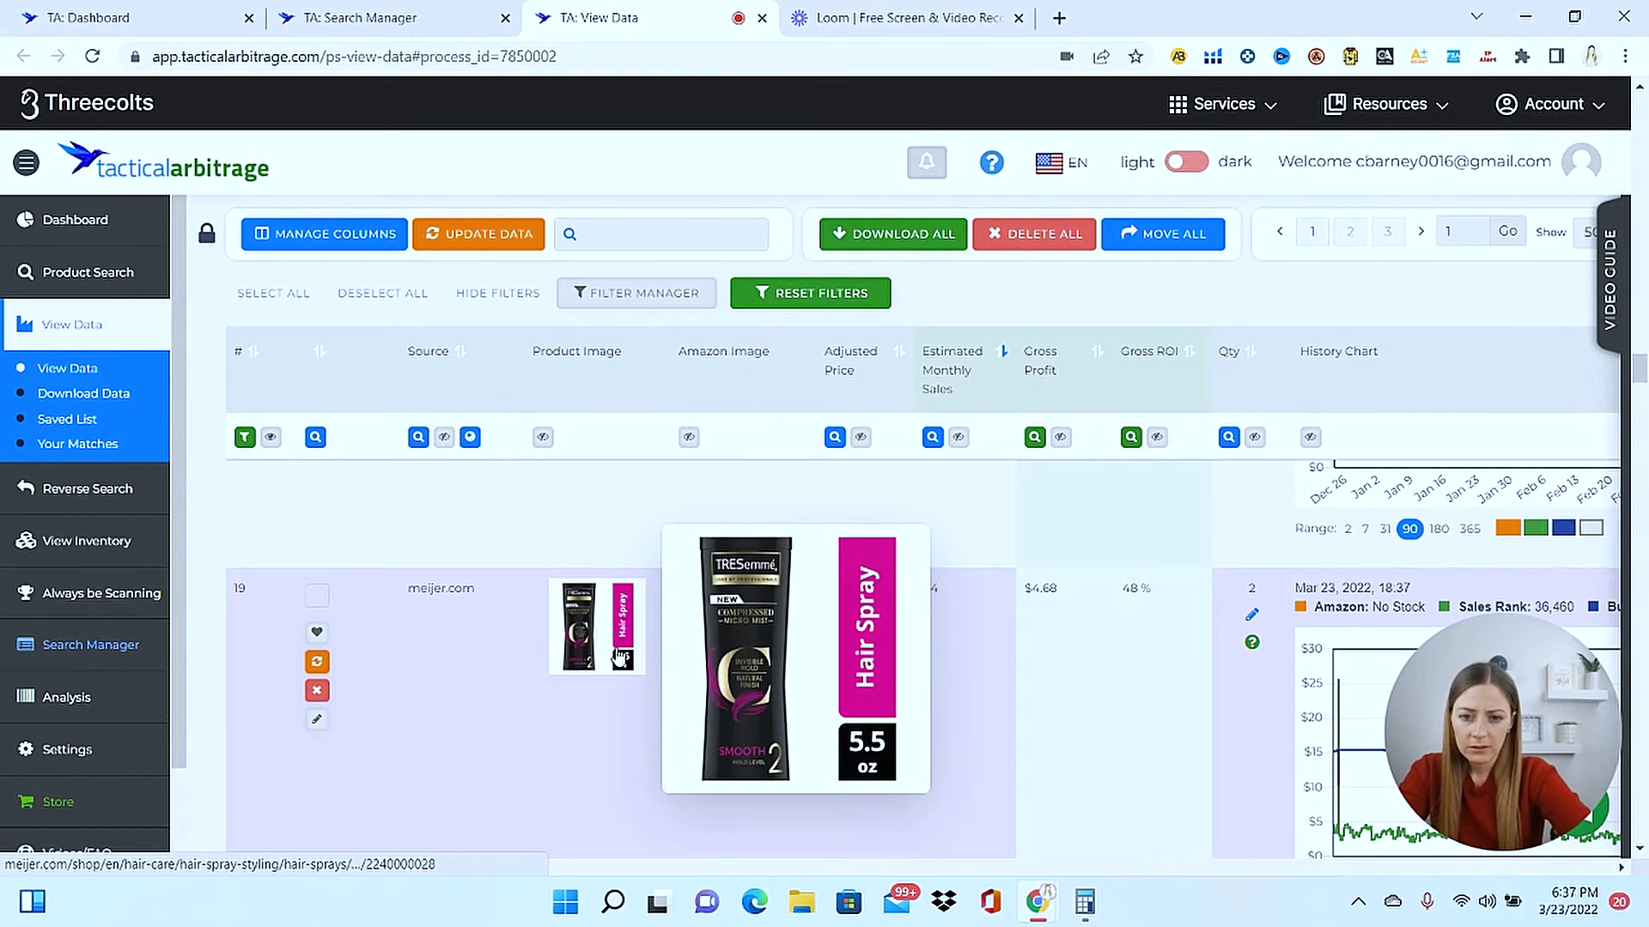
mouse_move(744, 655)
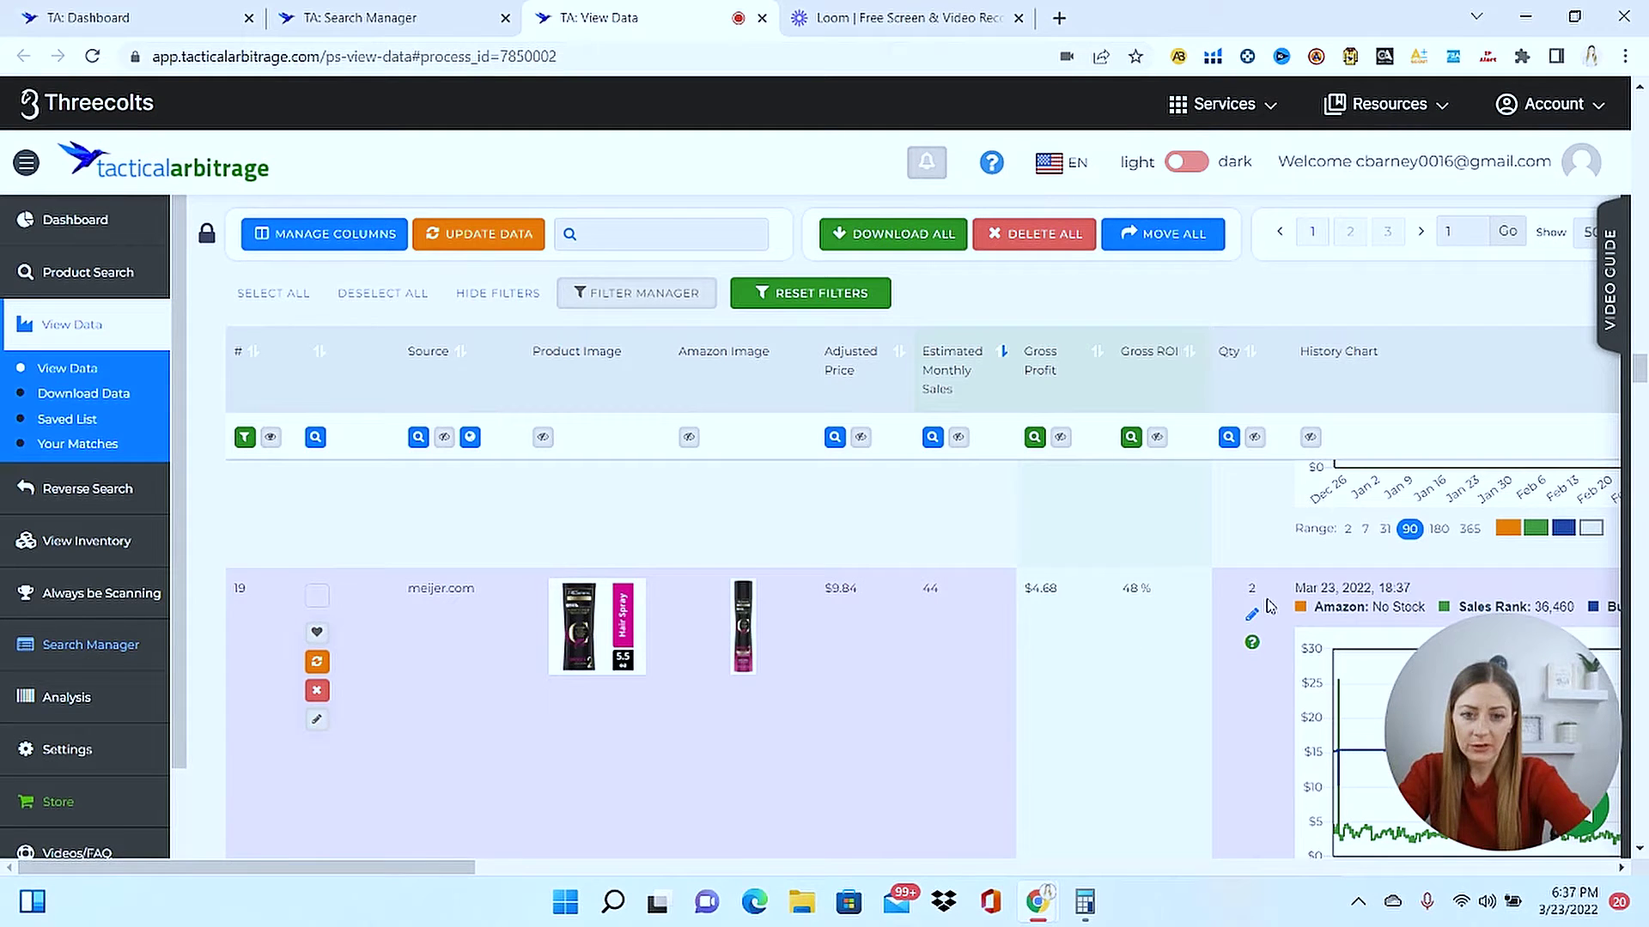
click(601, 631)
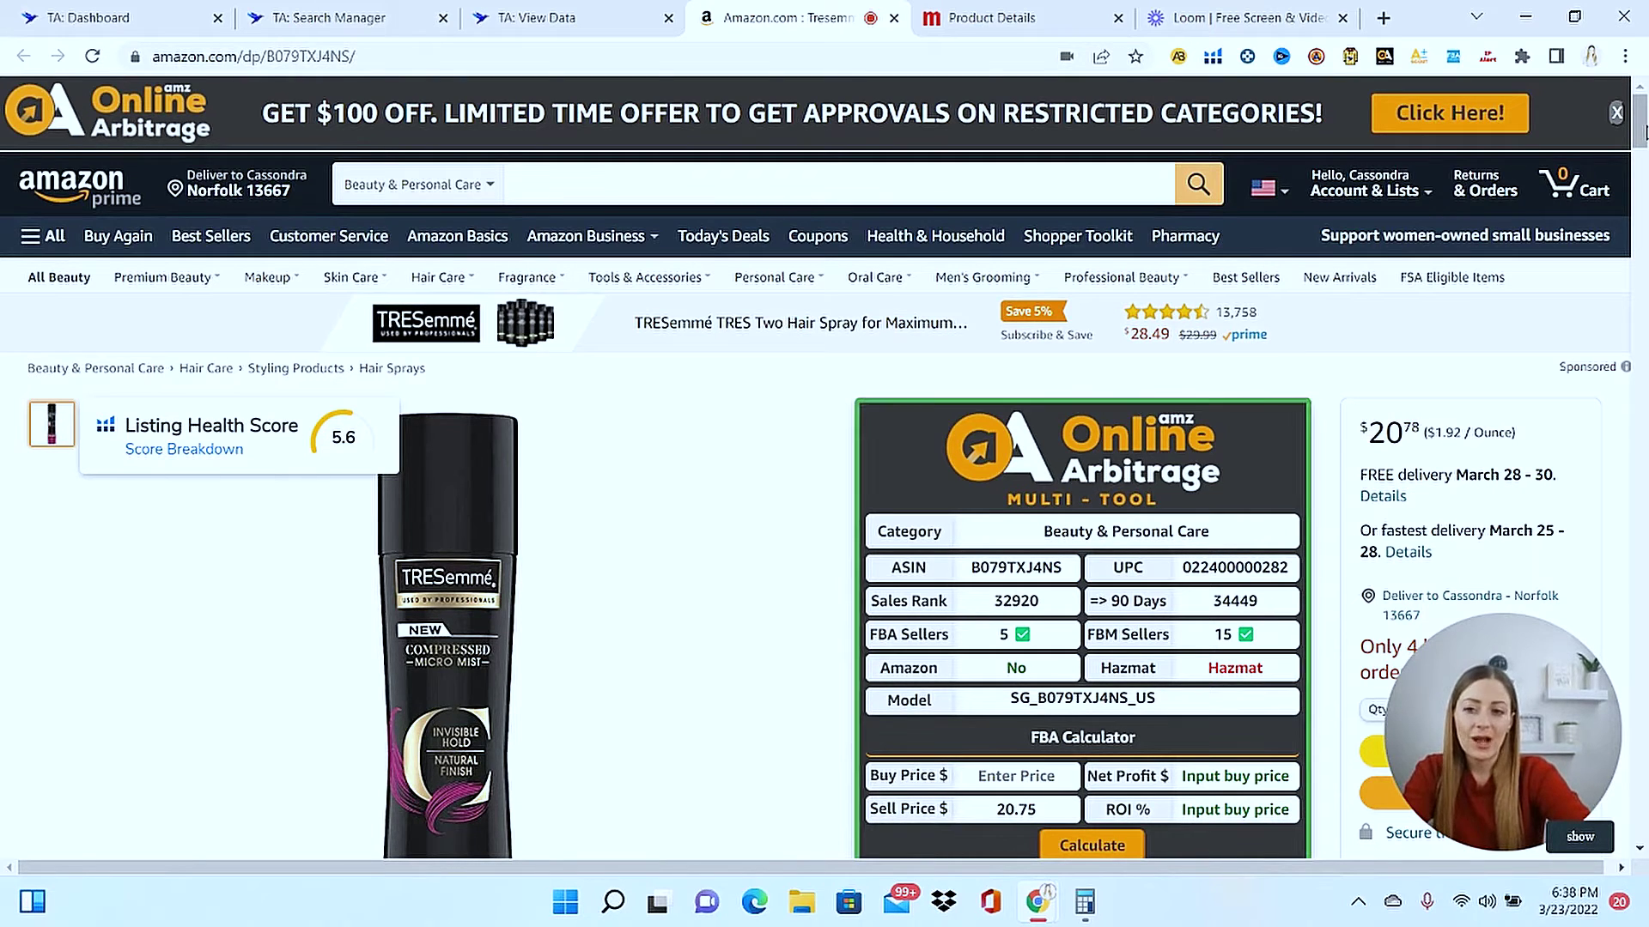
Close the TRESemmé hair spray Amazon tabs to get back to the View Data results list.
mouse_move(1645, 129)
mouse_down()
mouse_move(1645, 164)
mouse_move(1641, 142)
mouse_up()
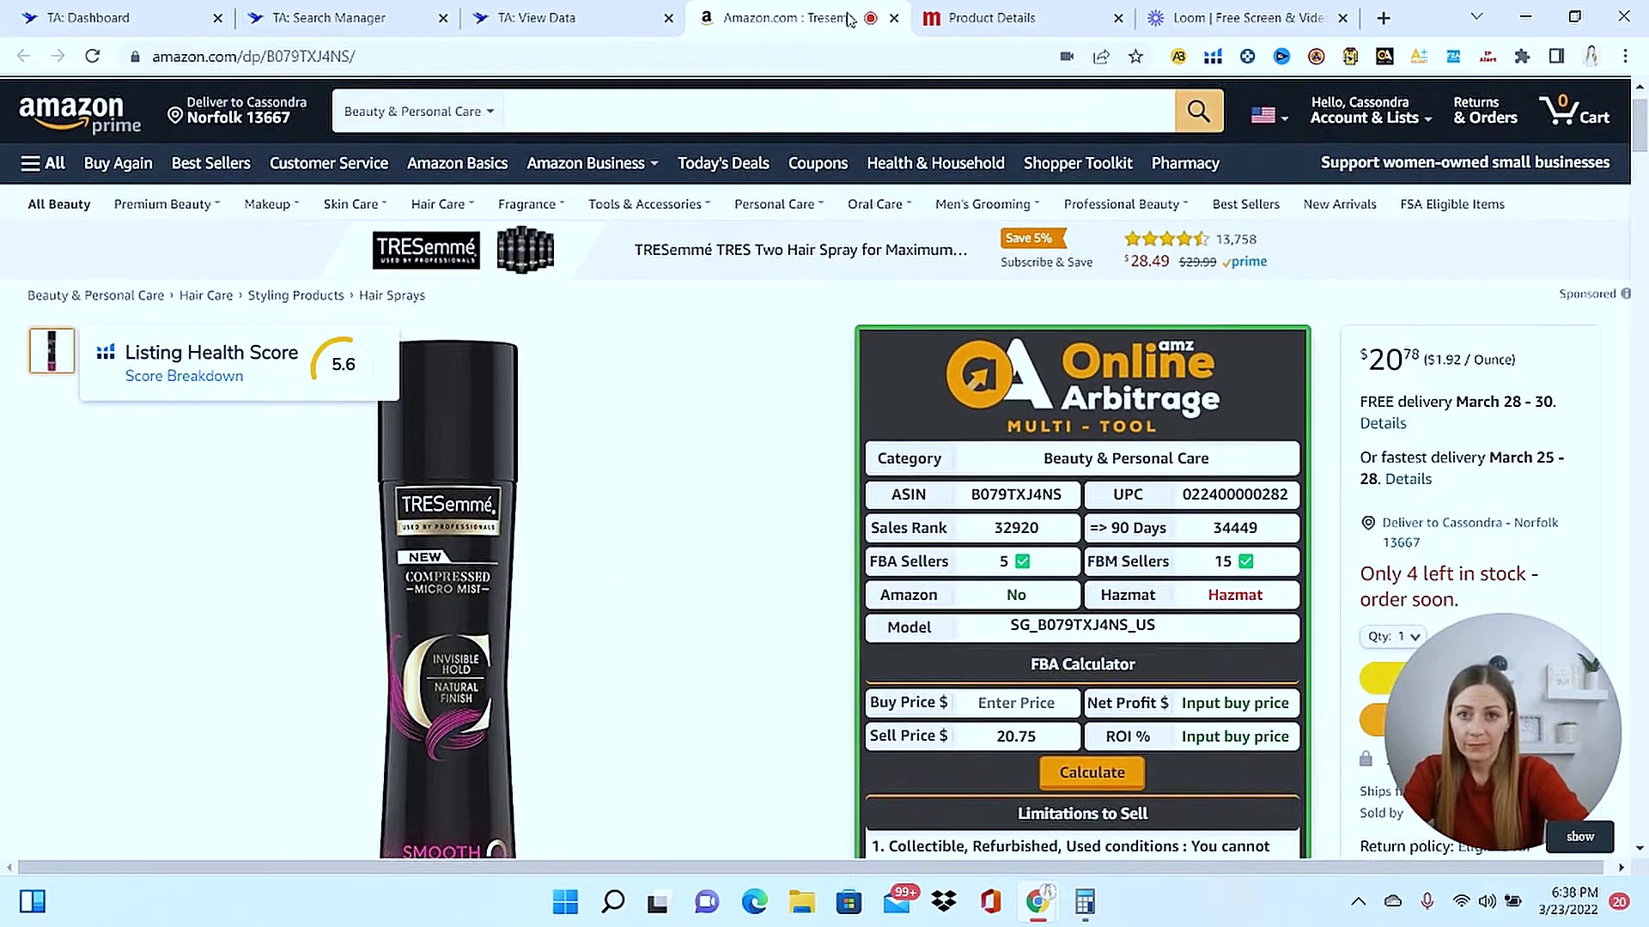
key(ctrl+w)
key(ctrl+w)
drag(1640, 409, 1640, 420)
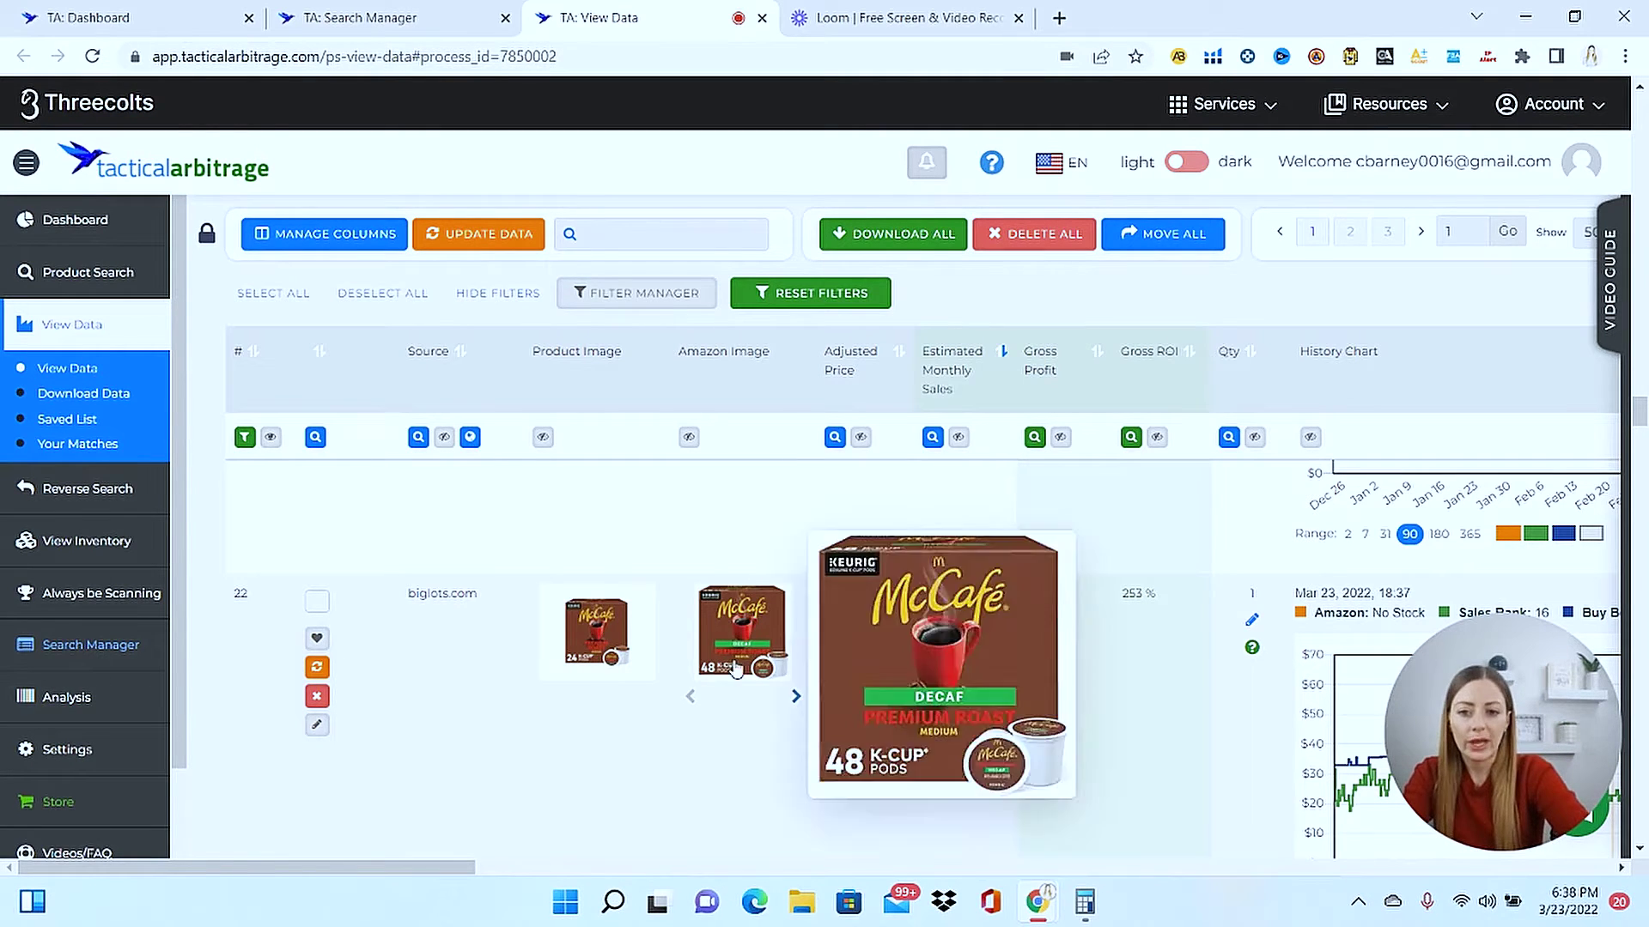
Open the Amazon page for the Big Lots McCafé Premium Roast Decaf 48-count K-Cups, selling at $47.58.
mouse_move(745, 640)
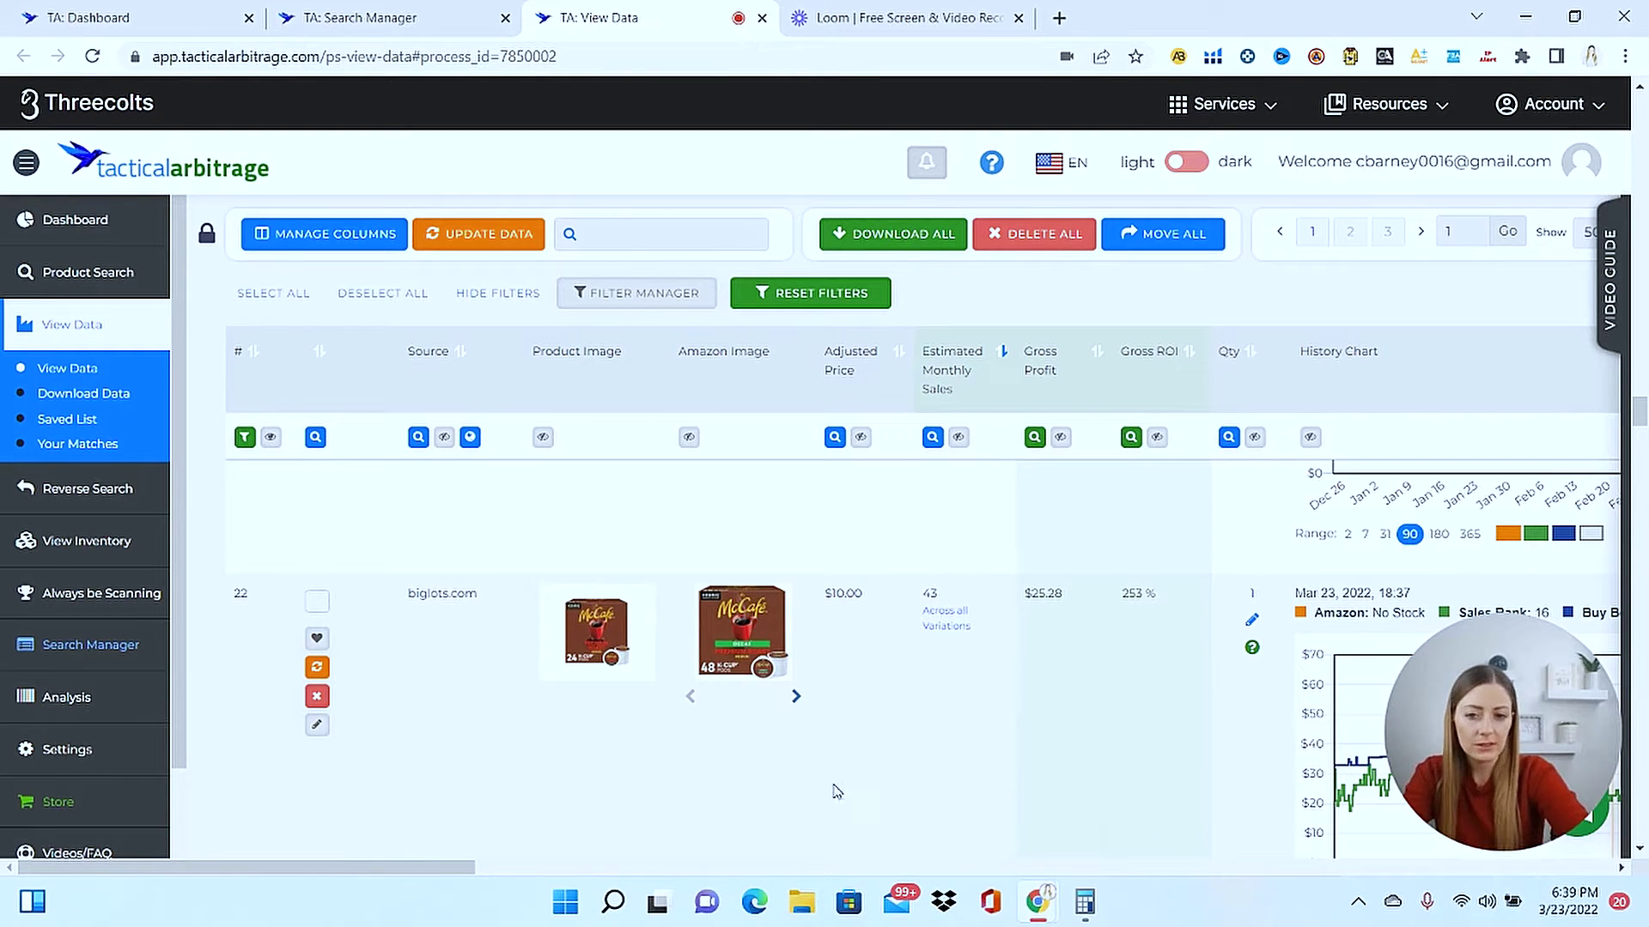
click(742, 631)
scroll(1116, 429, down, 3)
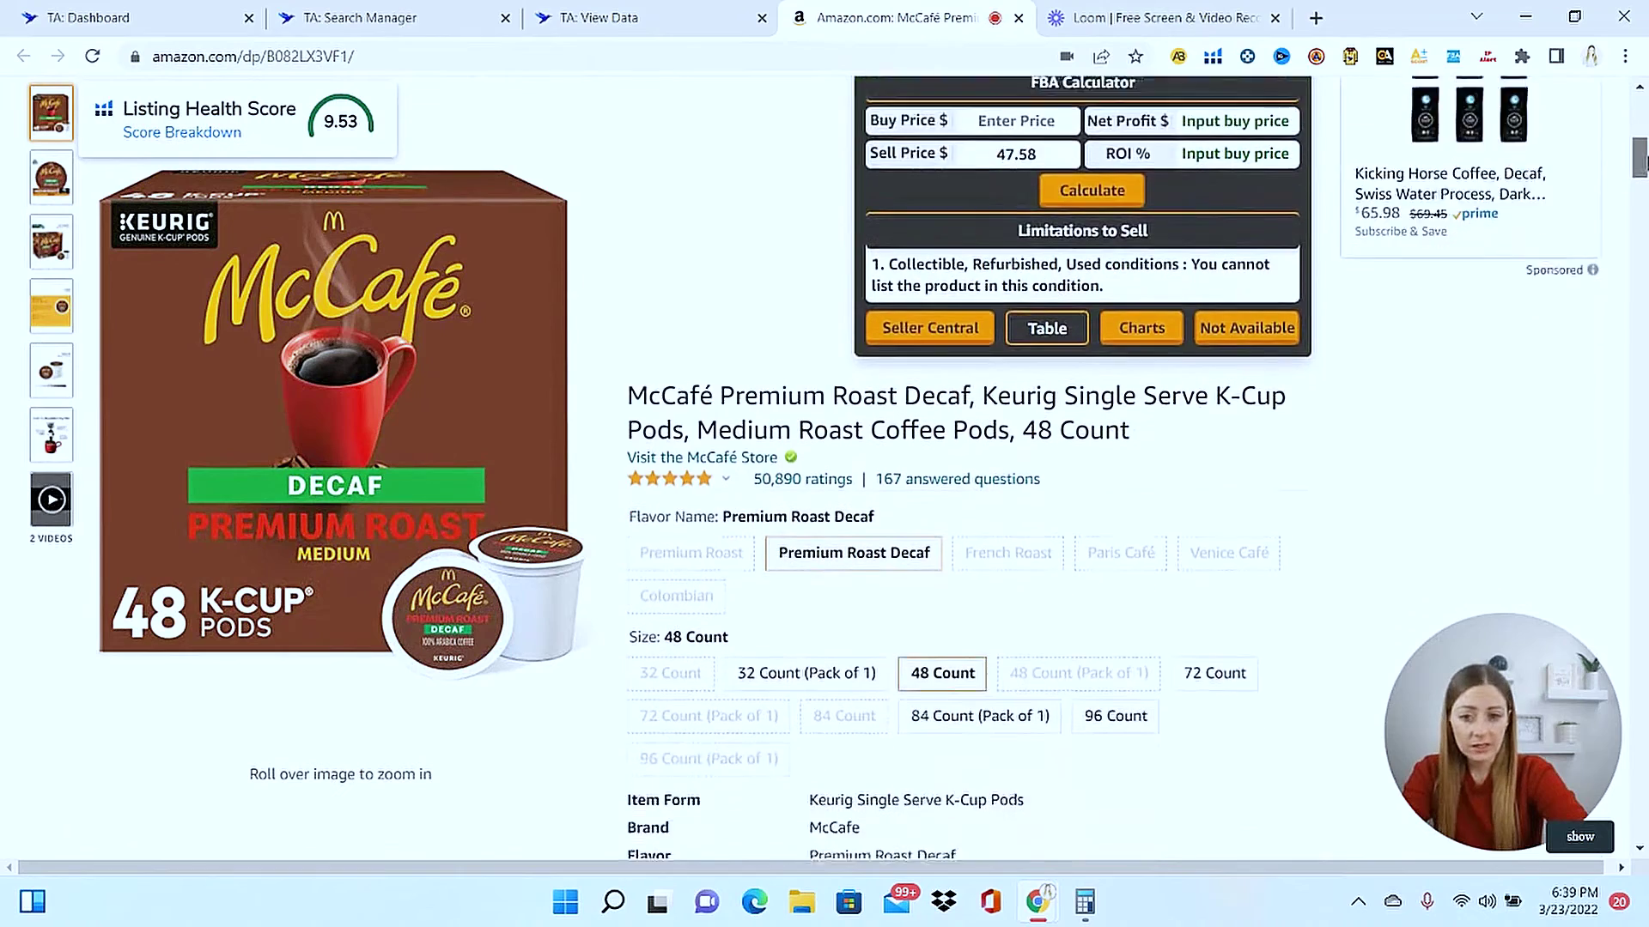
Scroll the McCafé listing down to Keepa and show its 19-variant variations table.
drag(1642, 159, 1642, 176)
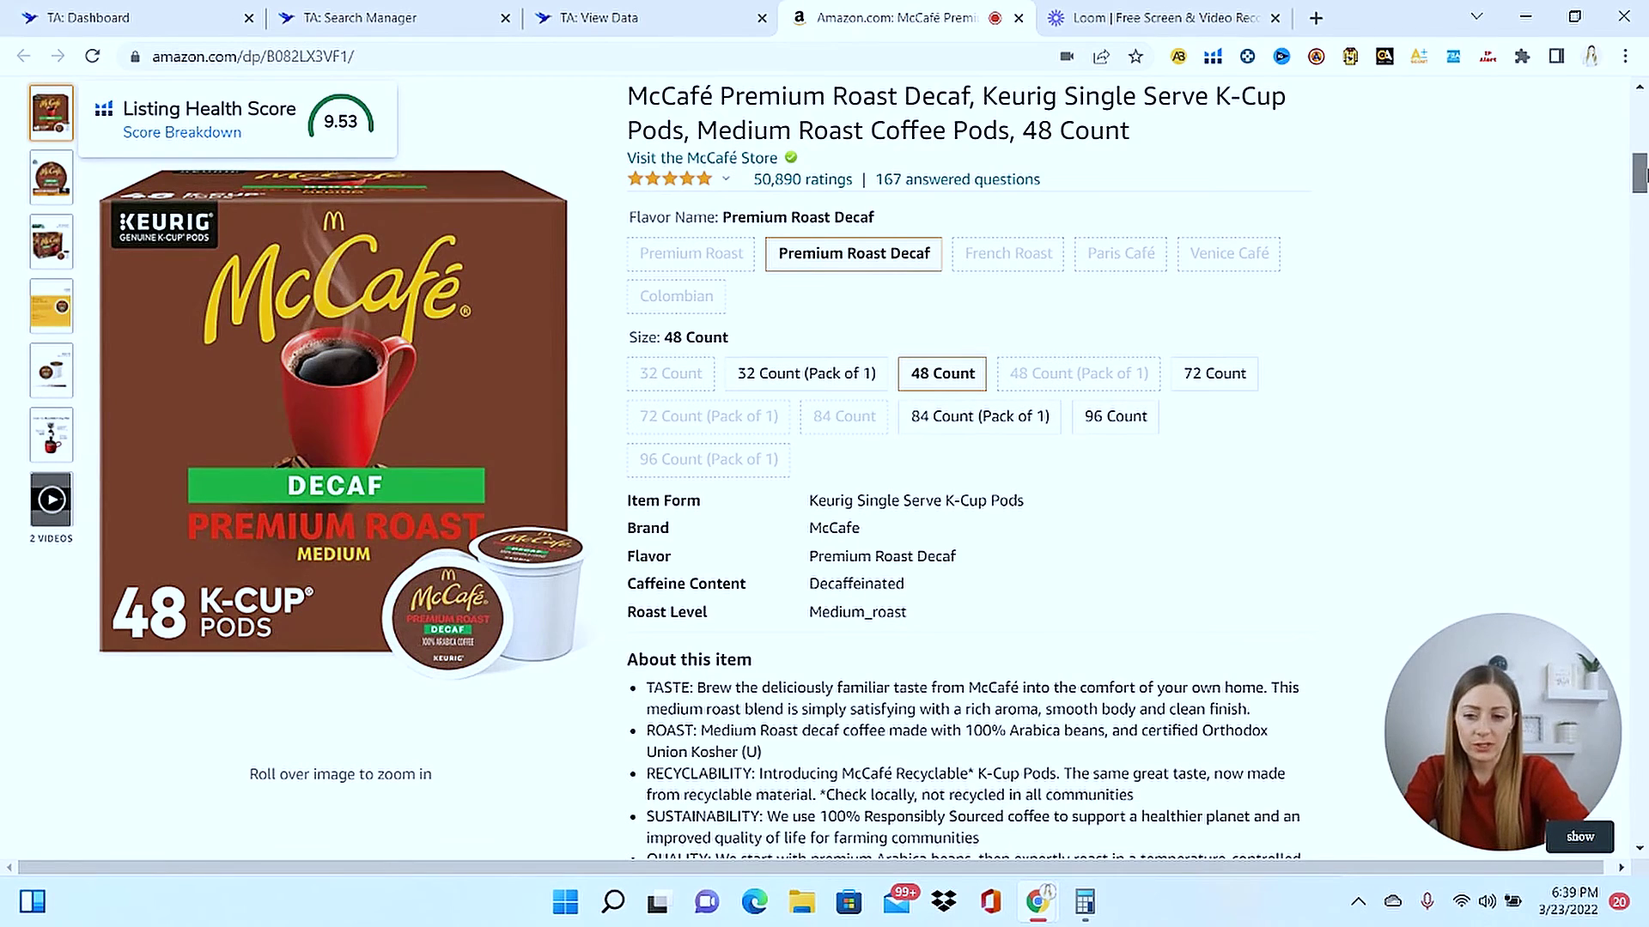
drag(1640, 174, 1640, 230)
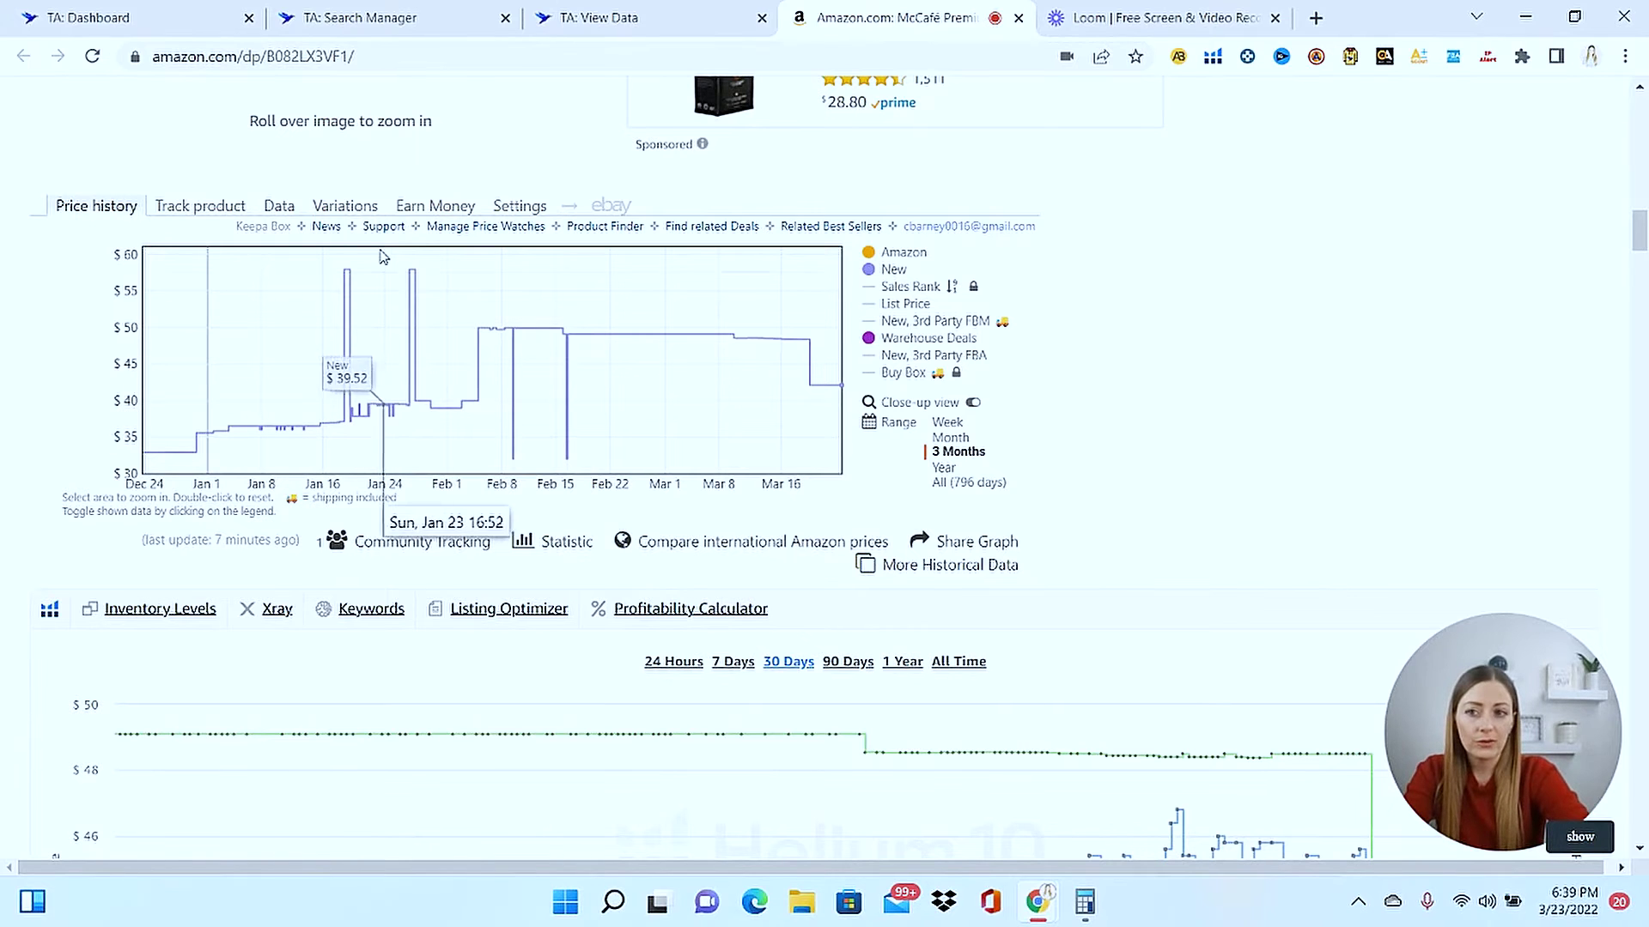
click(340, 210)
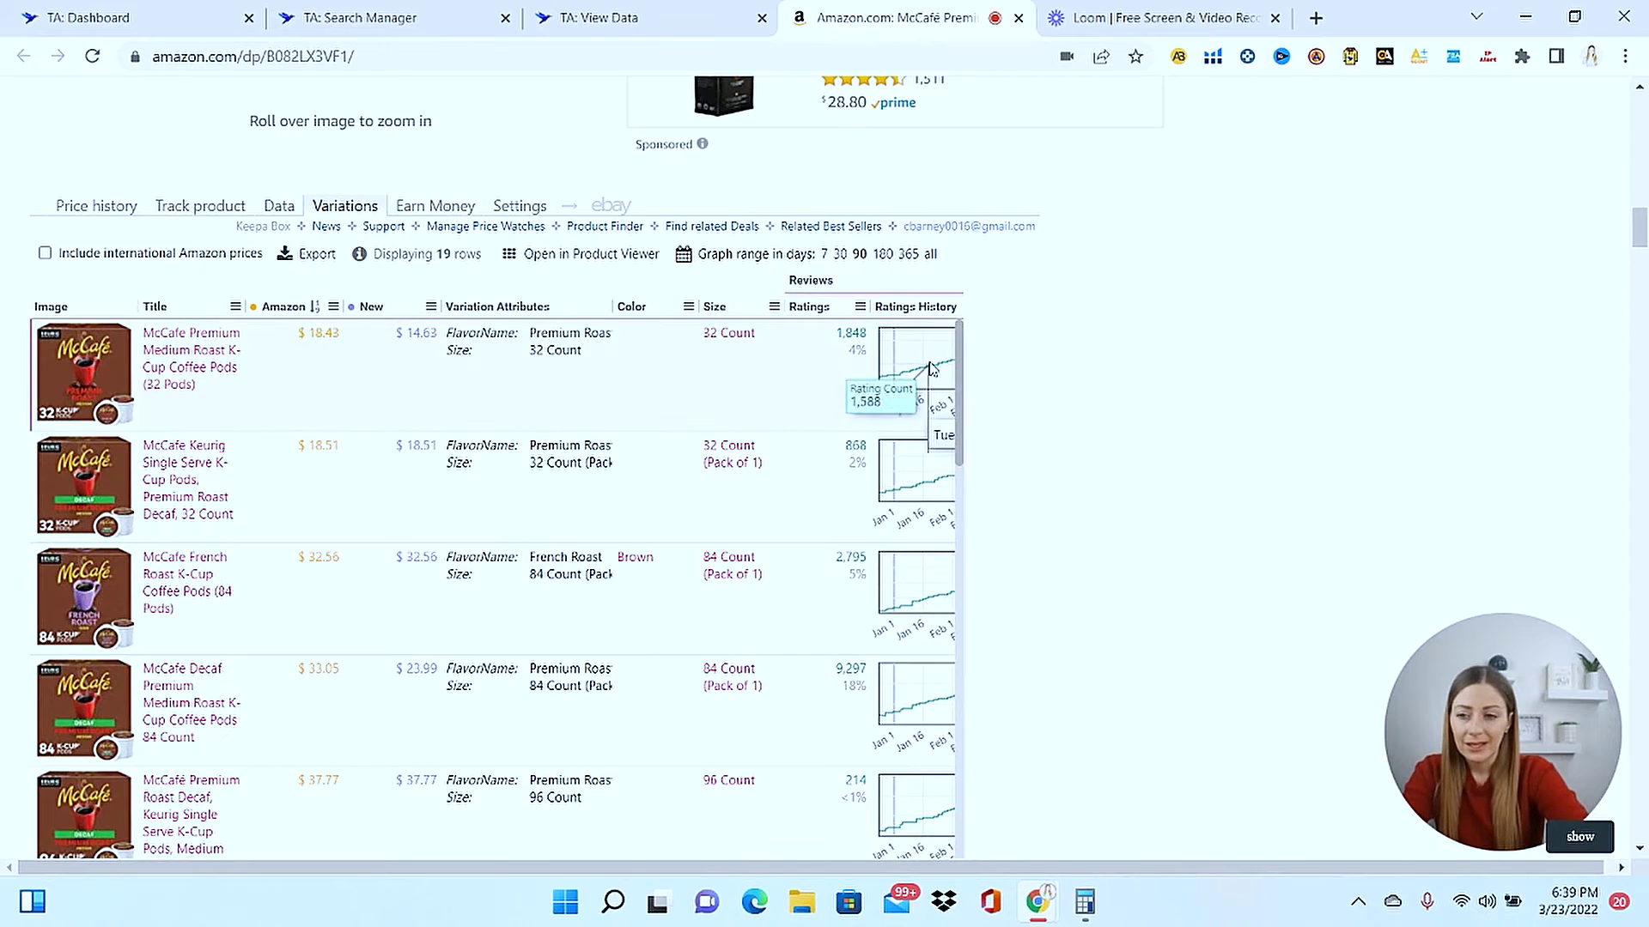
Copy the McCafé Premium Roast 84-count variant's ASIN from Keepa's variations table, then return to the TA Dashboard.
drag(1639, 230, 1638, 241)
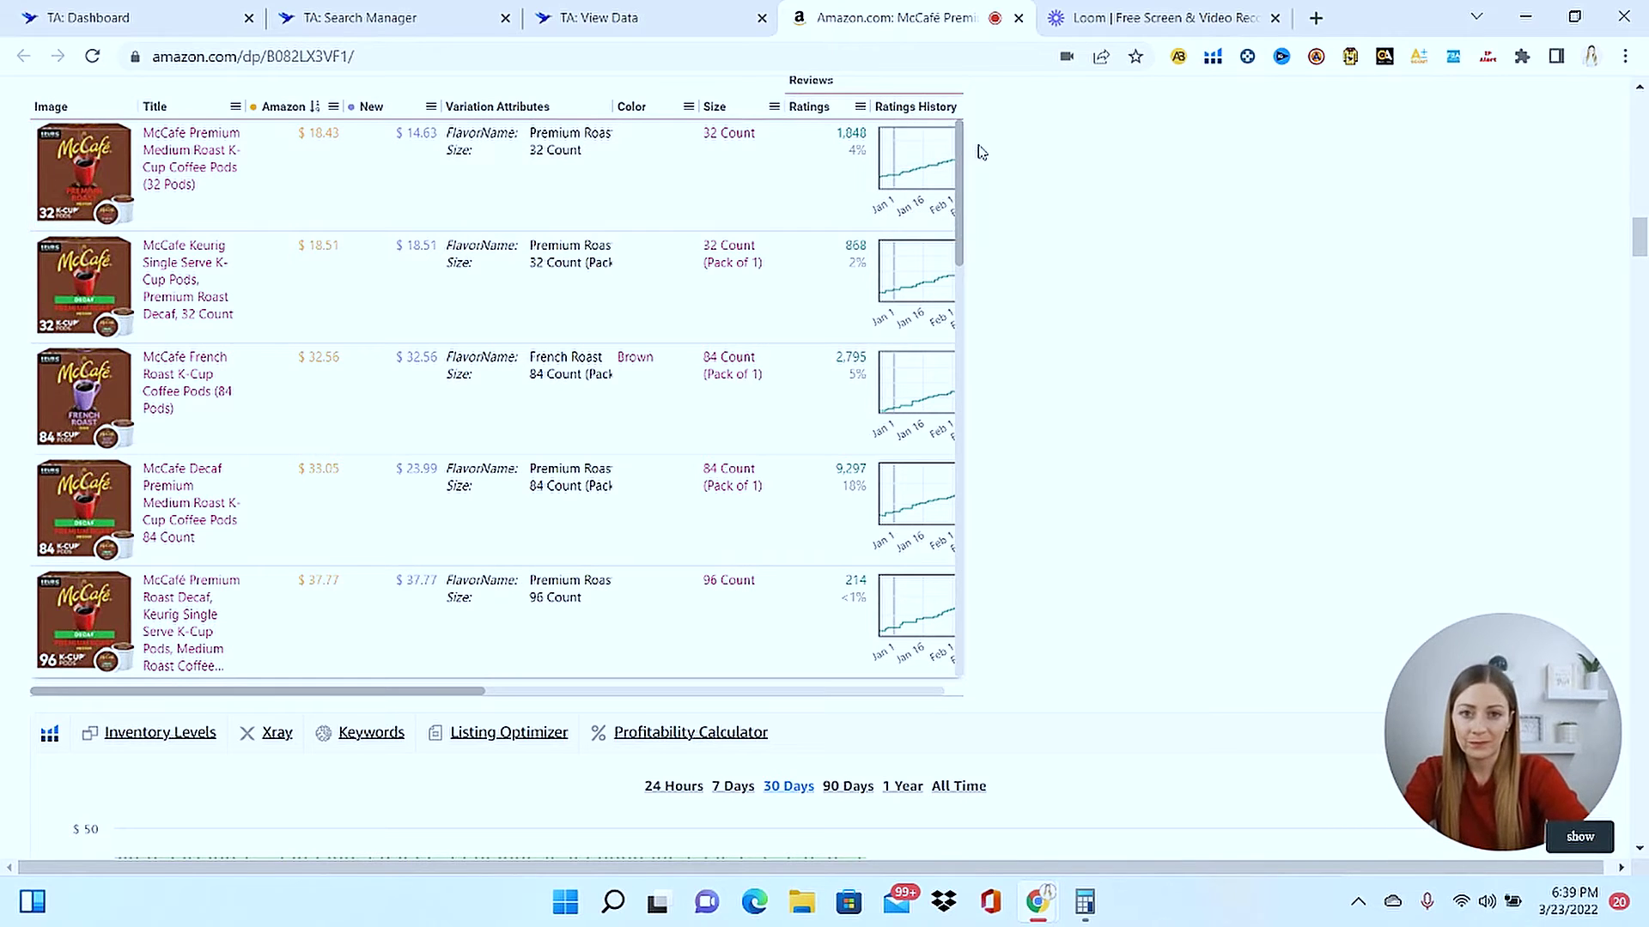
drag(961, 142, 1004, 342)
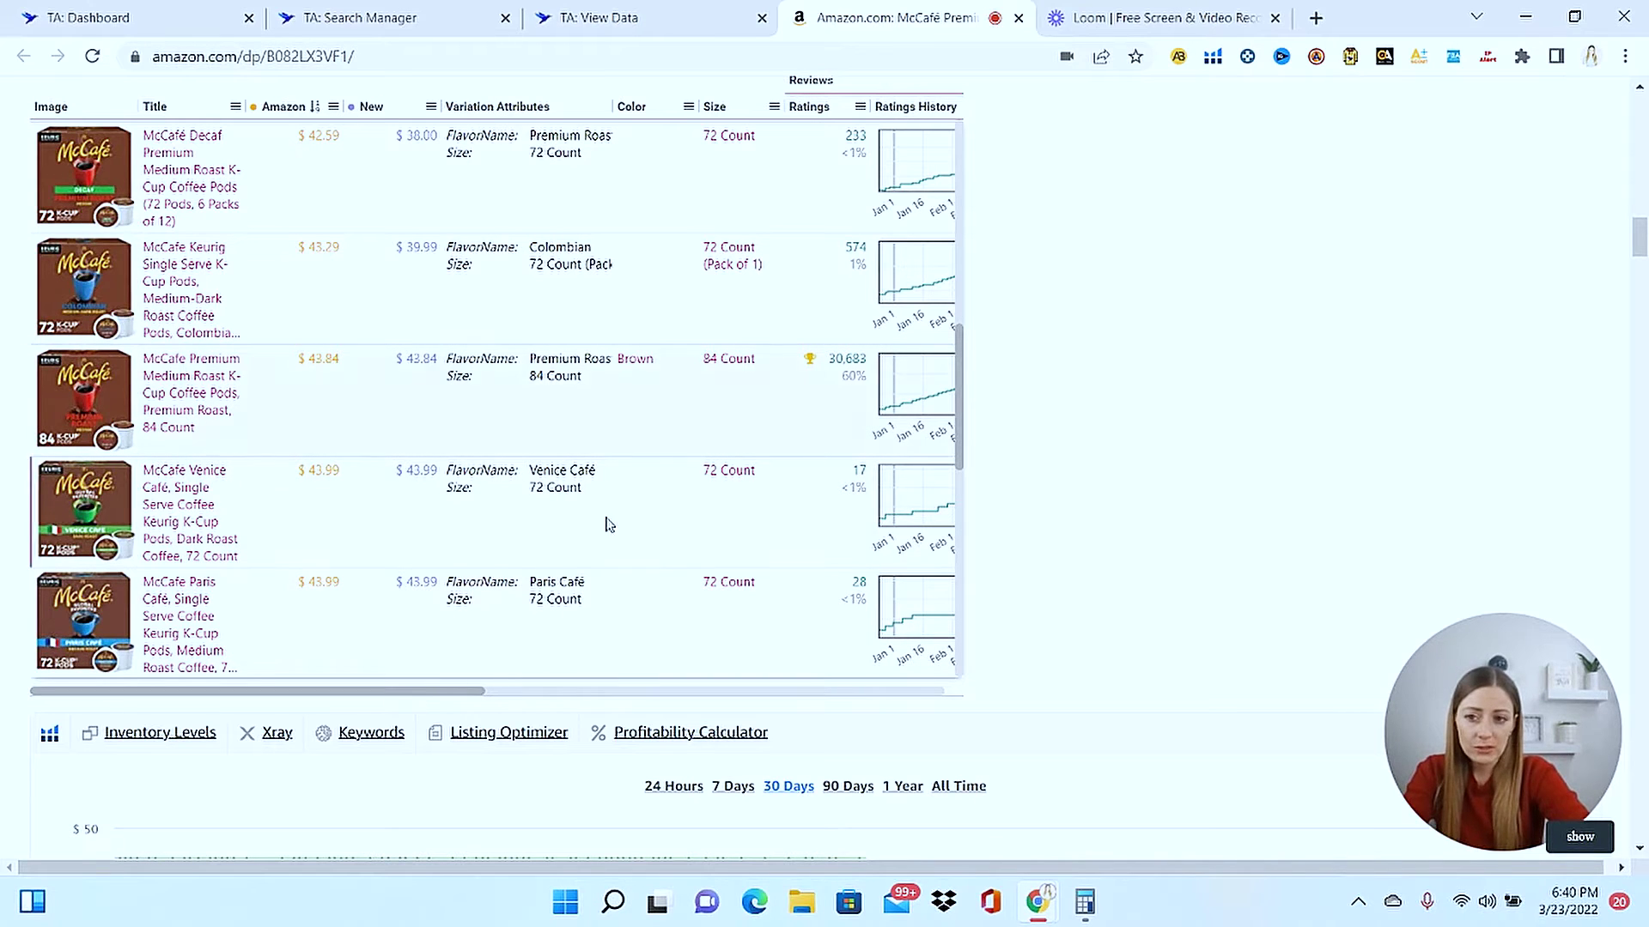
drag(423, 697, 652, 697)
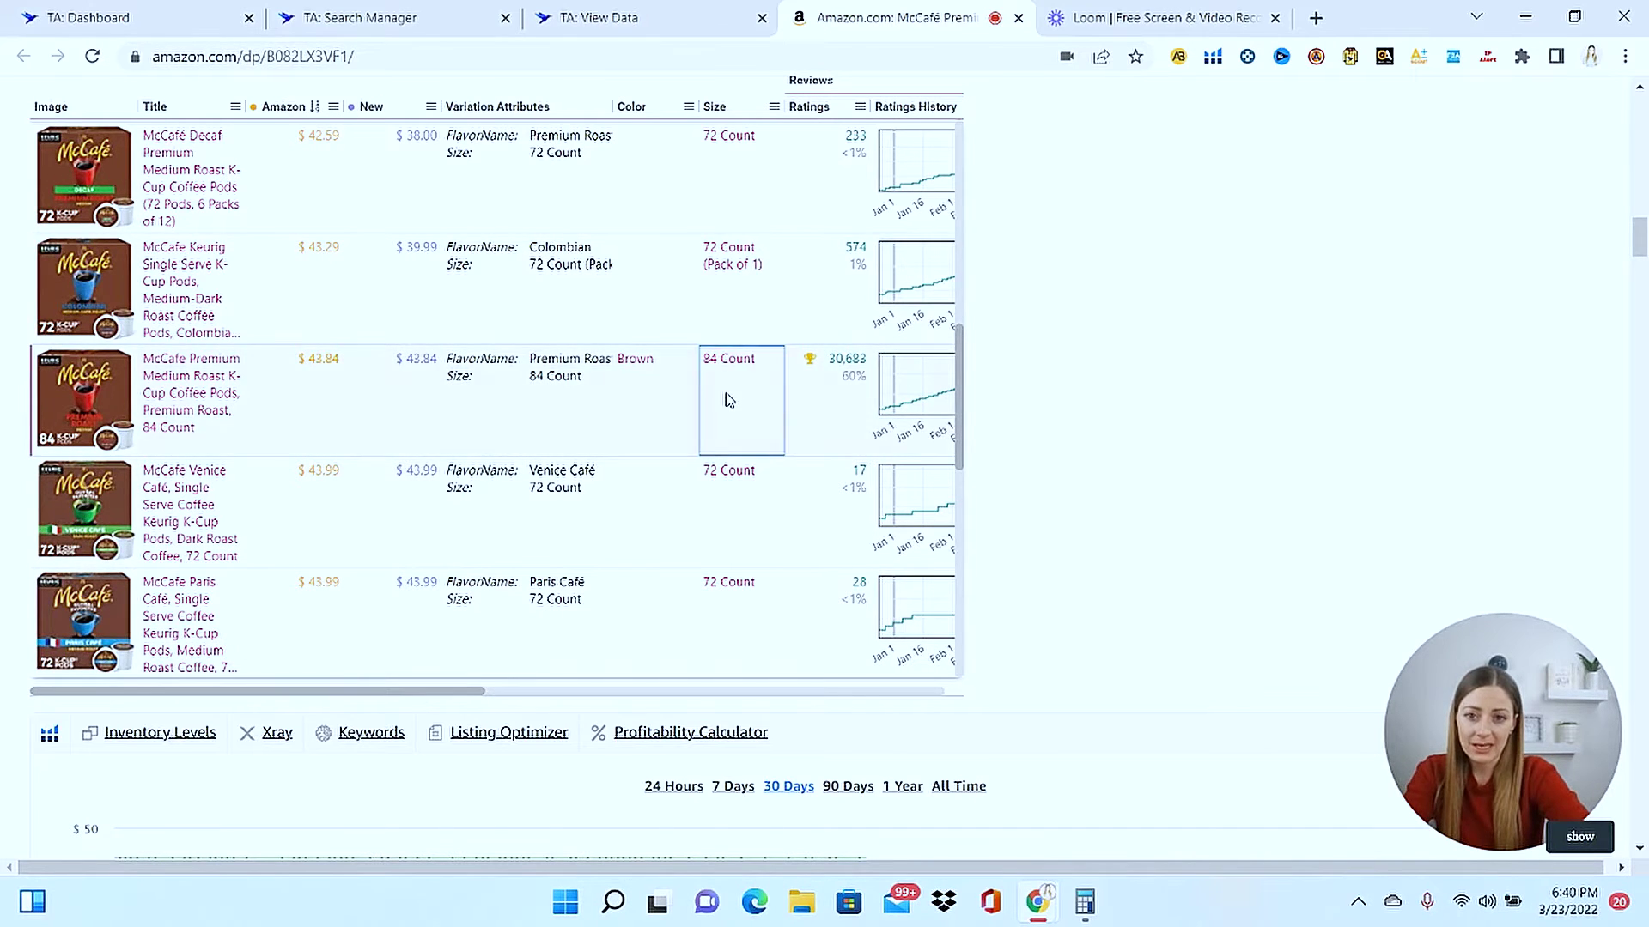
scroll(726, 399, right, 3)
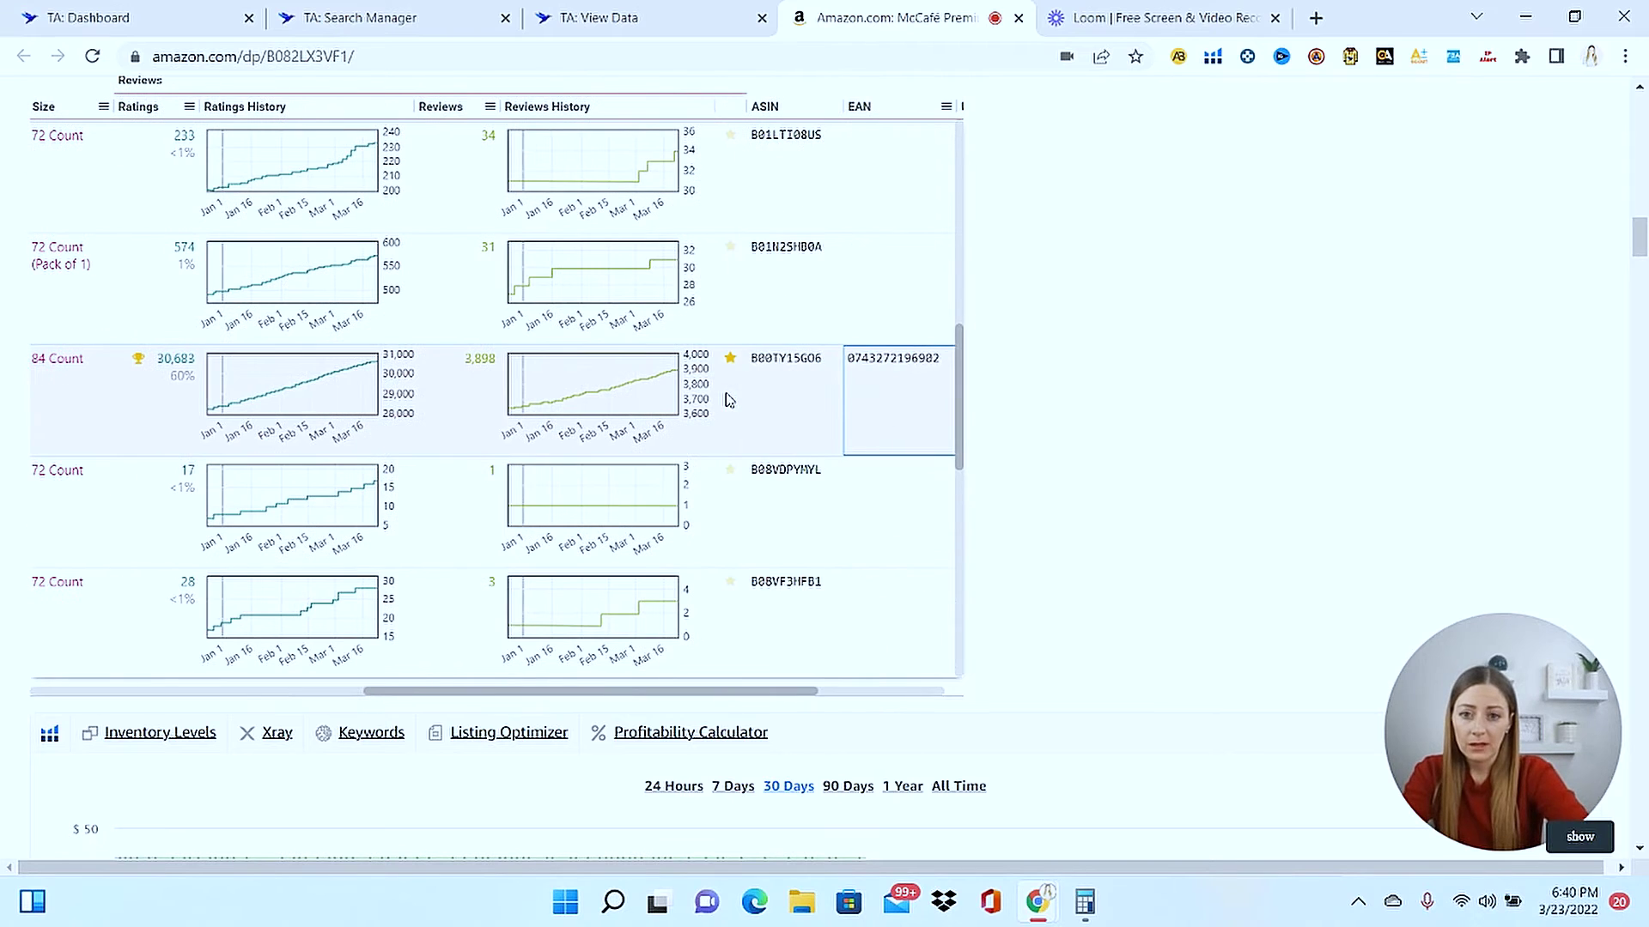
click(789, 369)
right_click(789, 369)
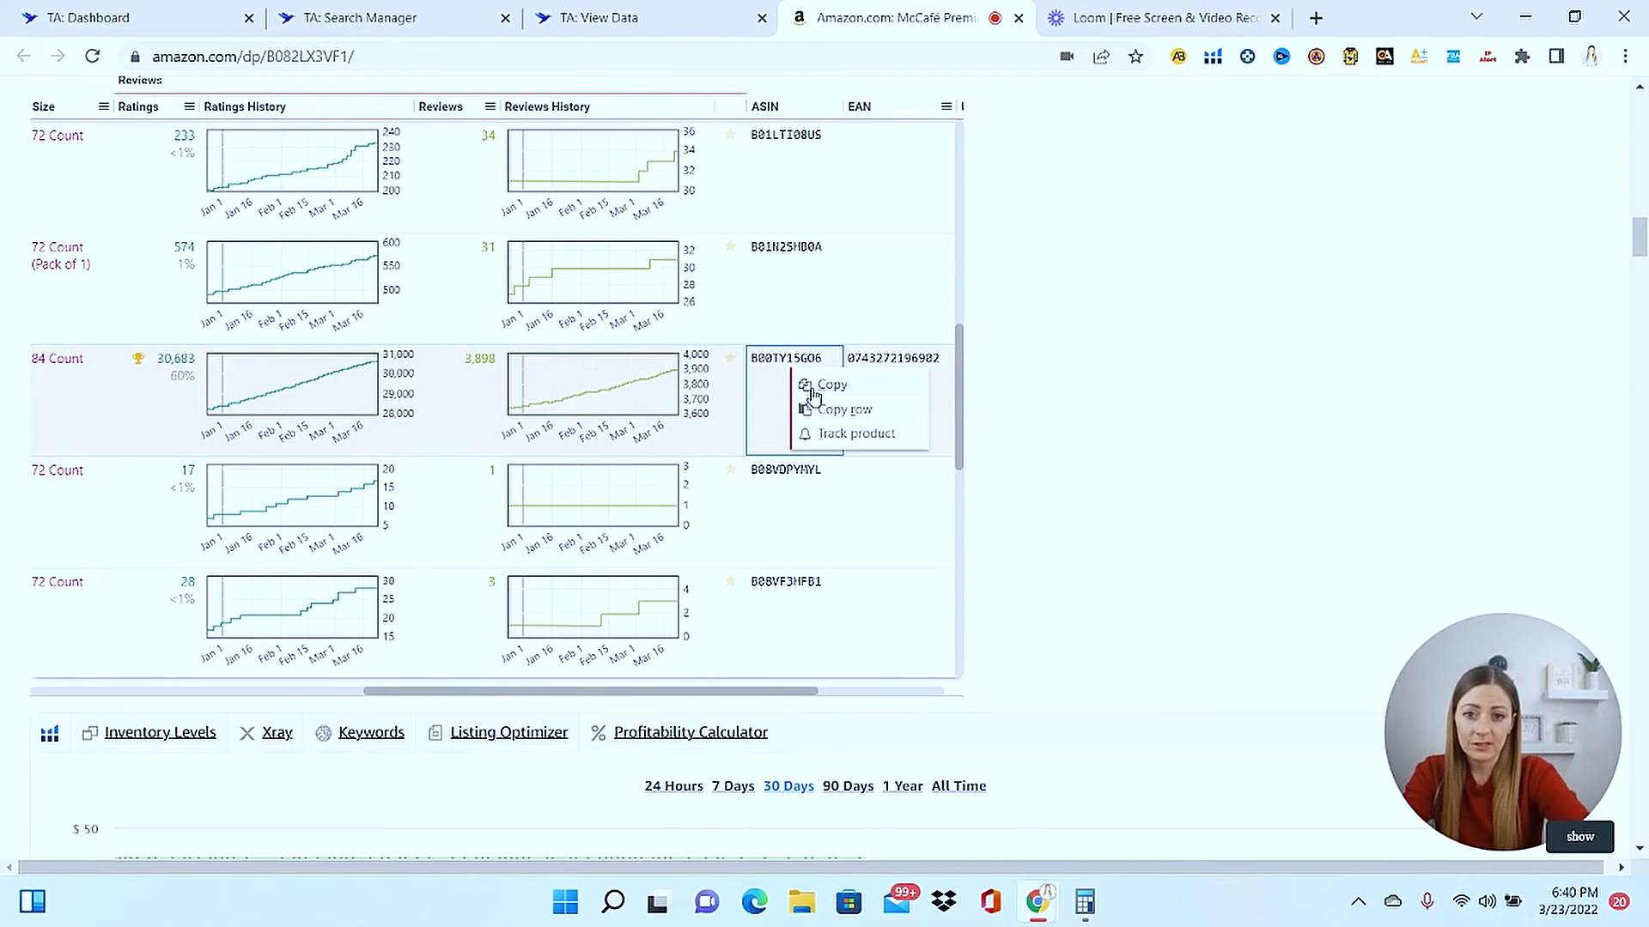
click(814, 386)
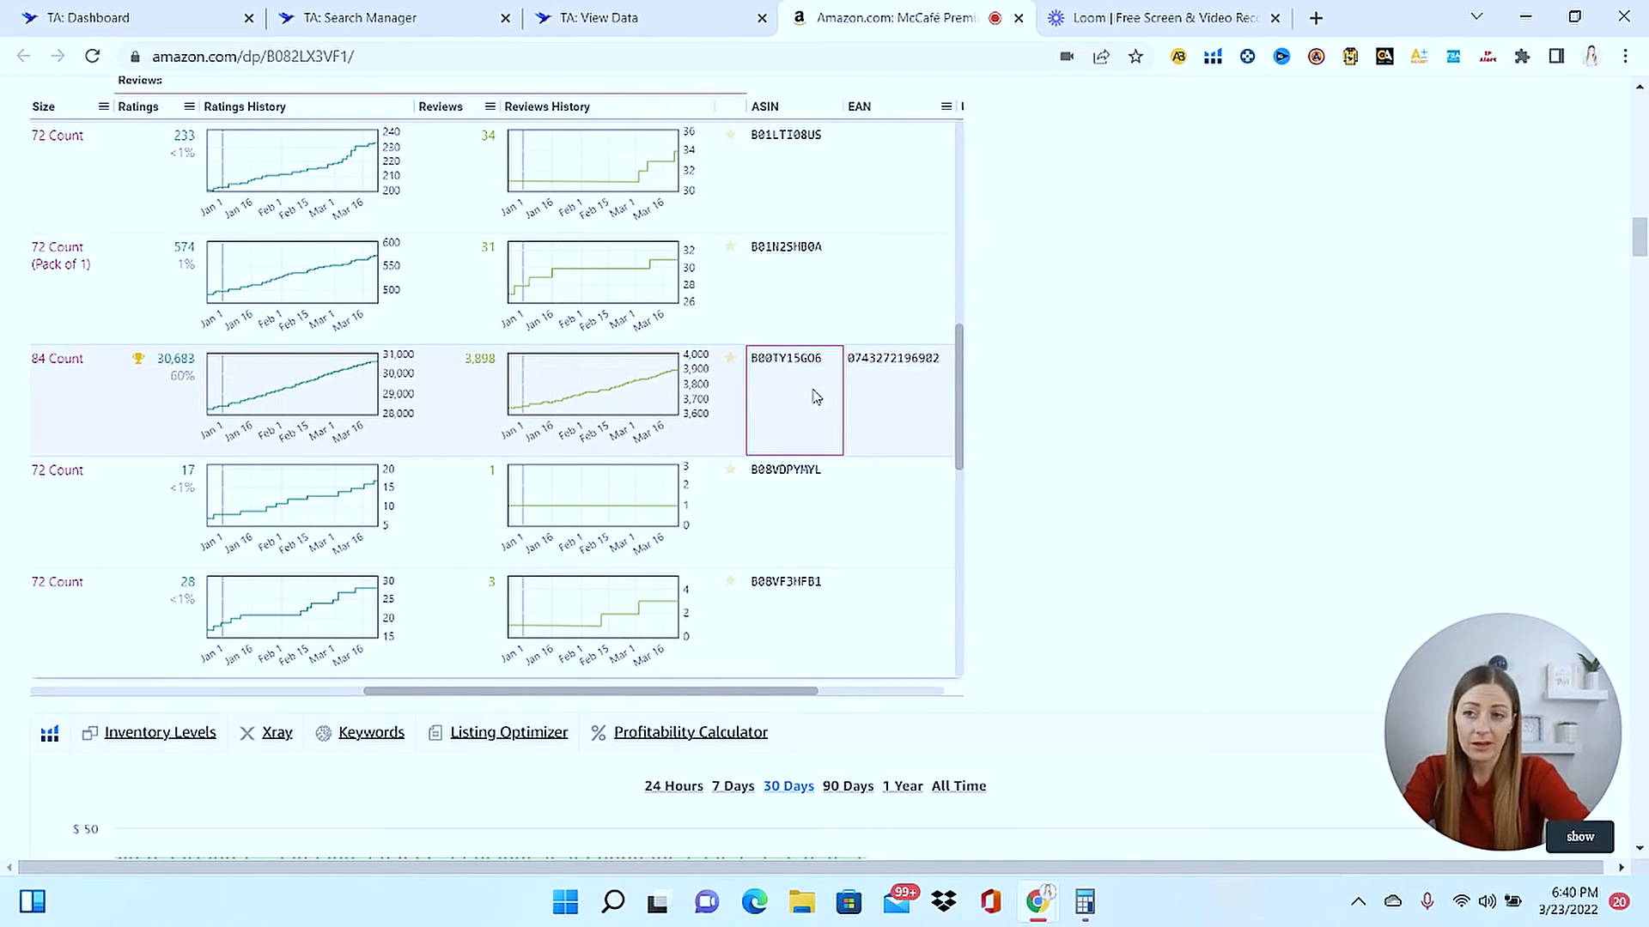
click(151, 21)
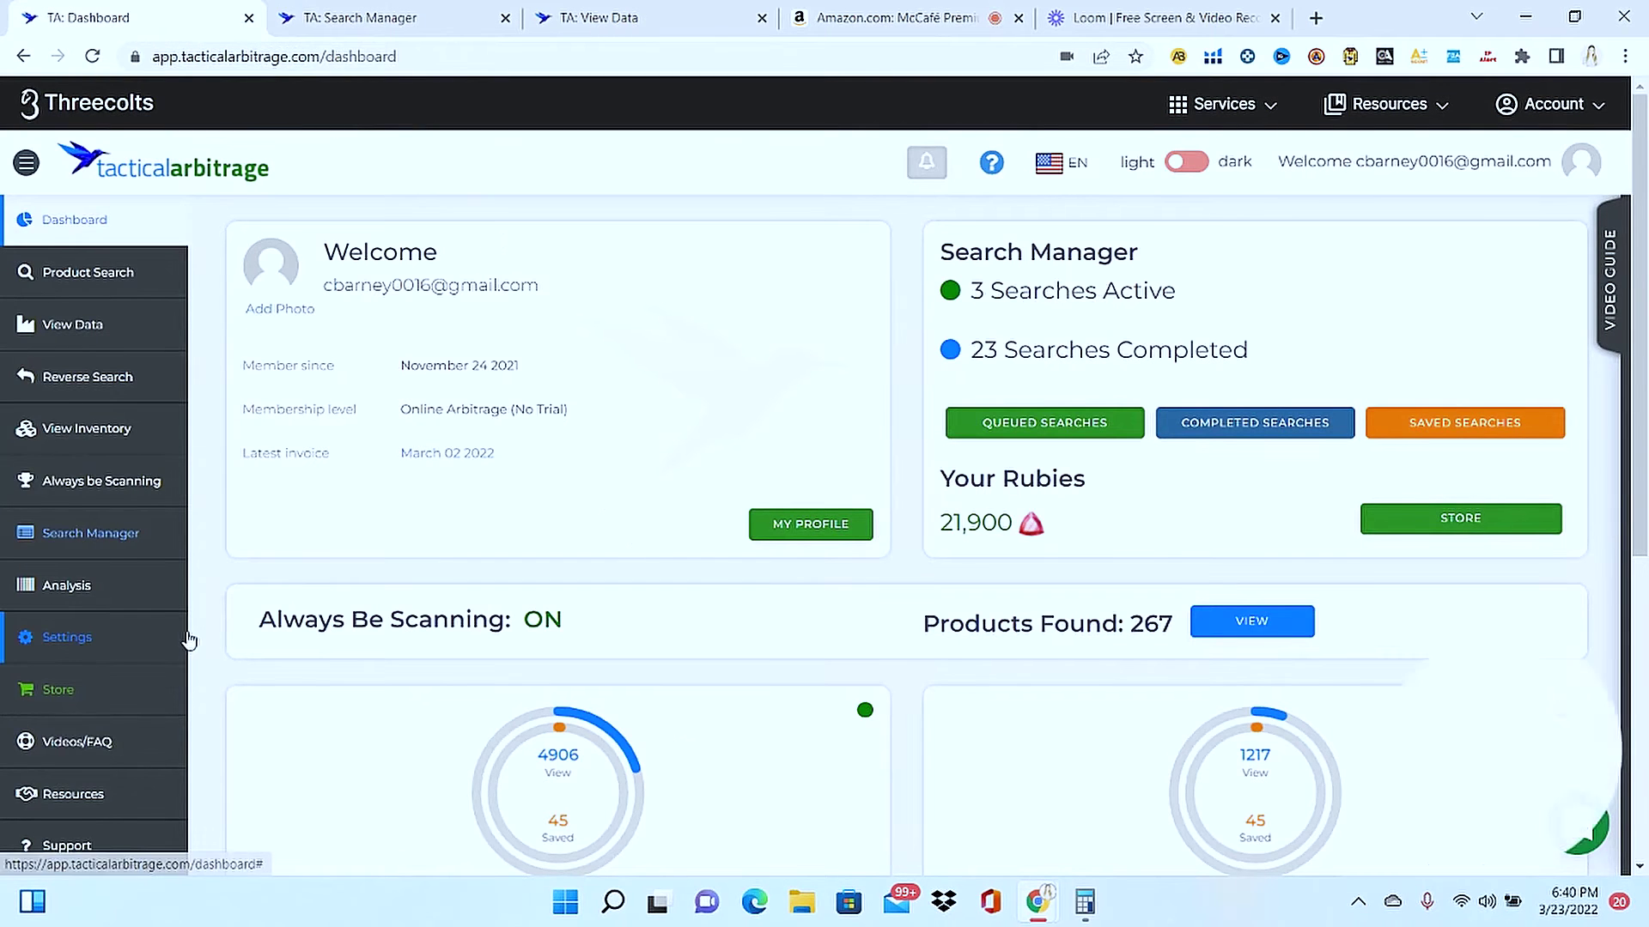
Look up the copied 84-count McCafé ASIN in Tactical Edge, showing Buy Box $43.84 and sales rank 16.
click(76, 601)
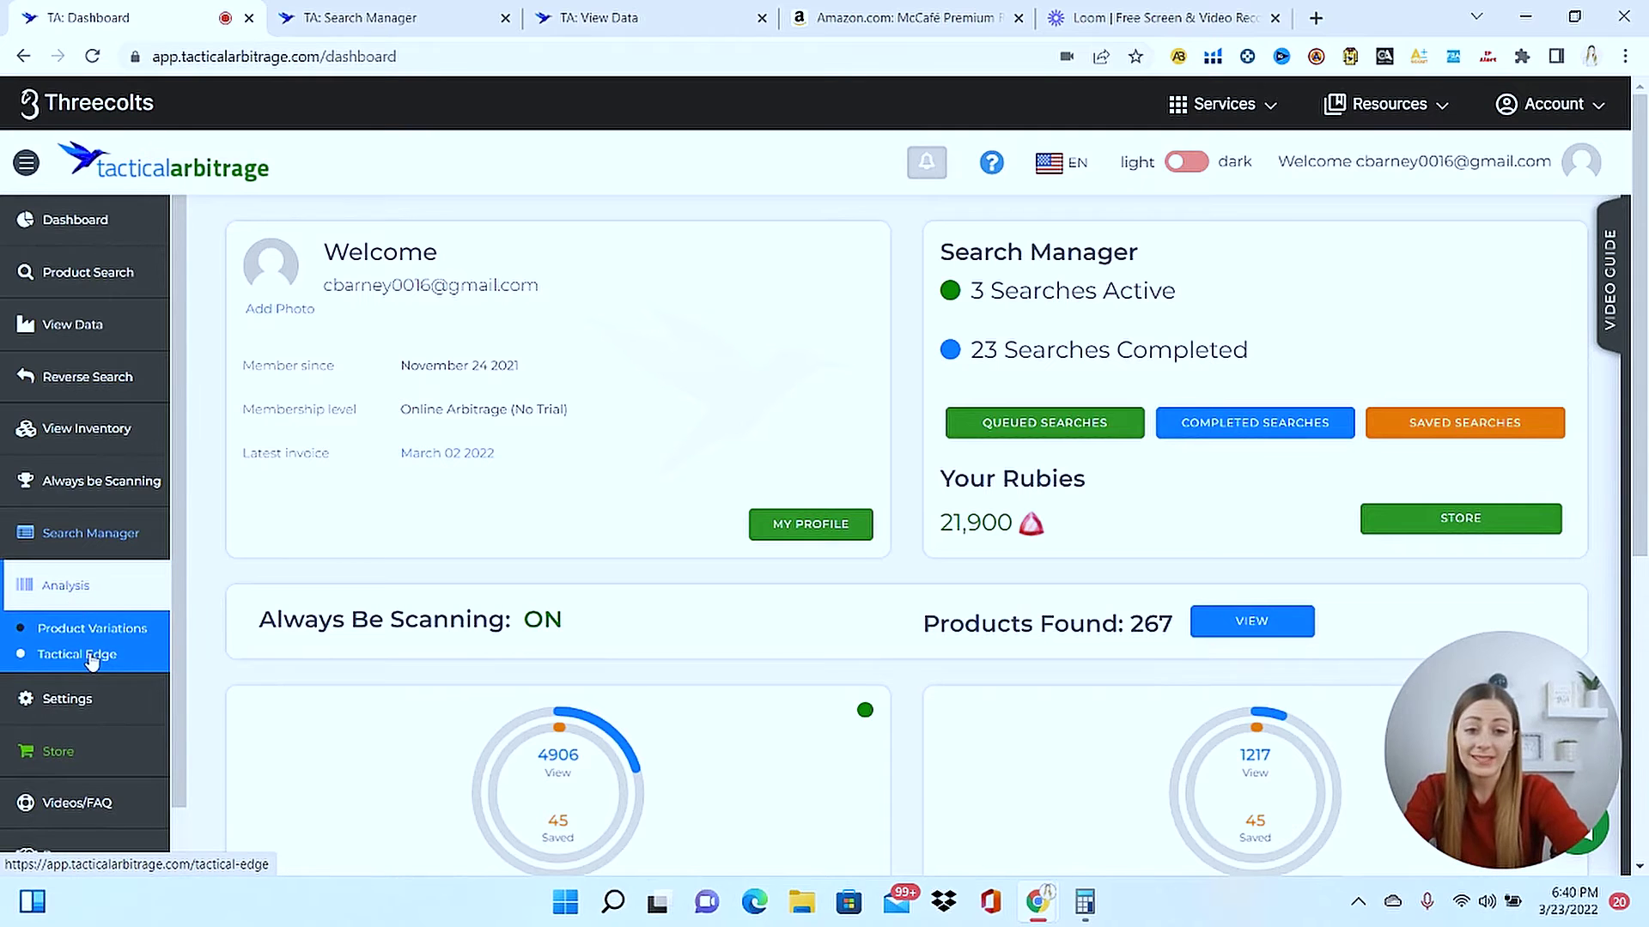
click(77, 655)
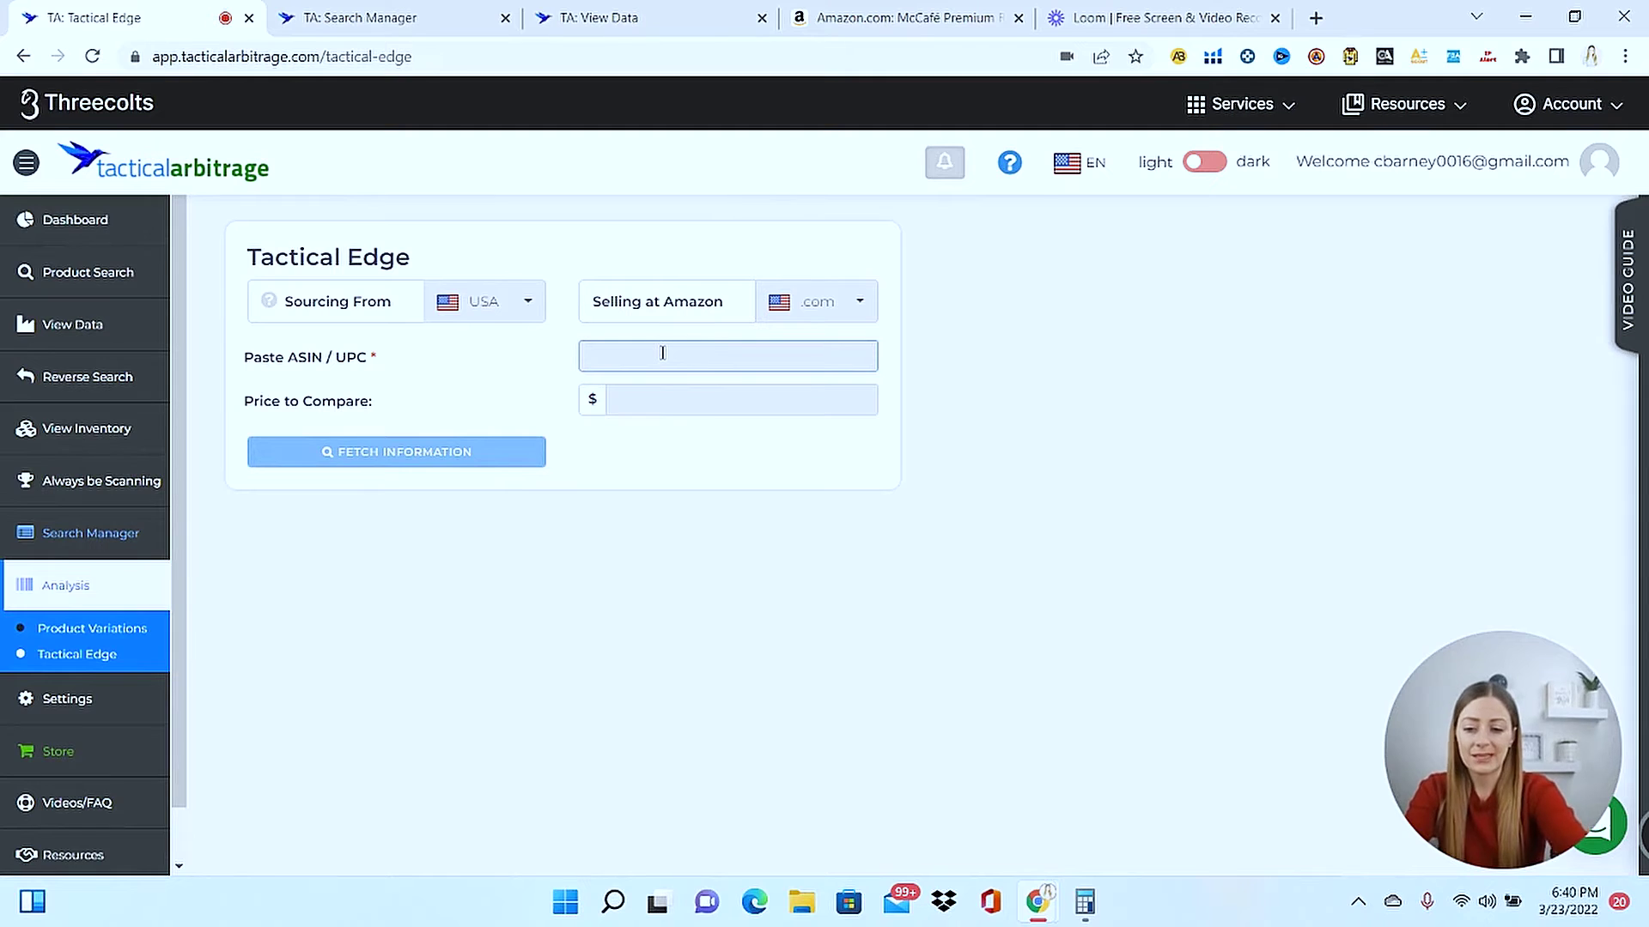
key(ctrl+v)
key(Return)
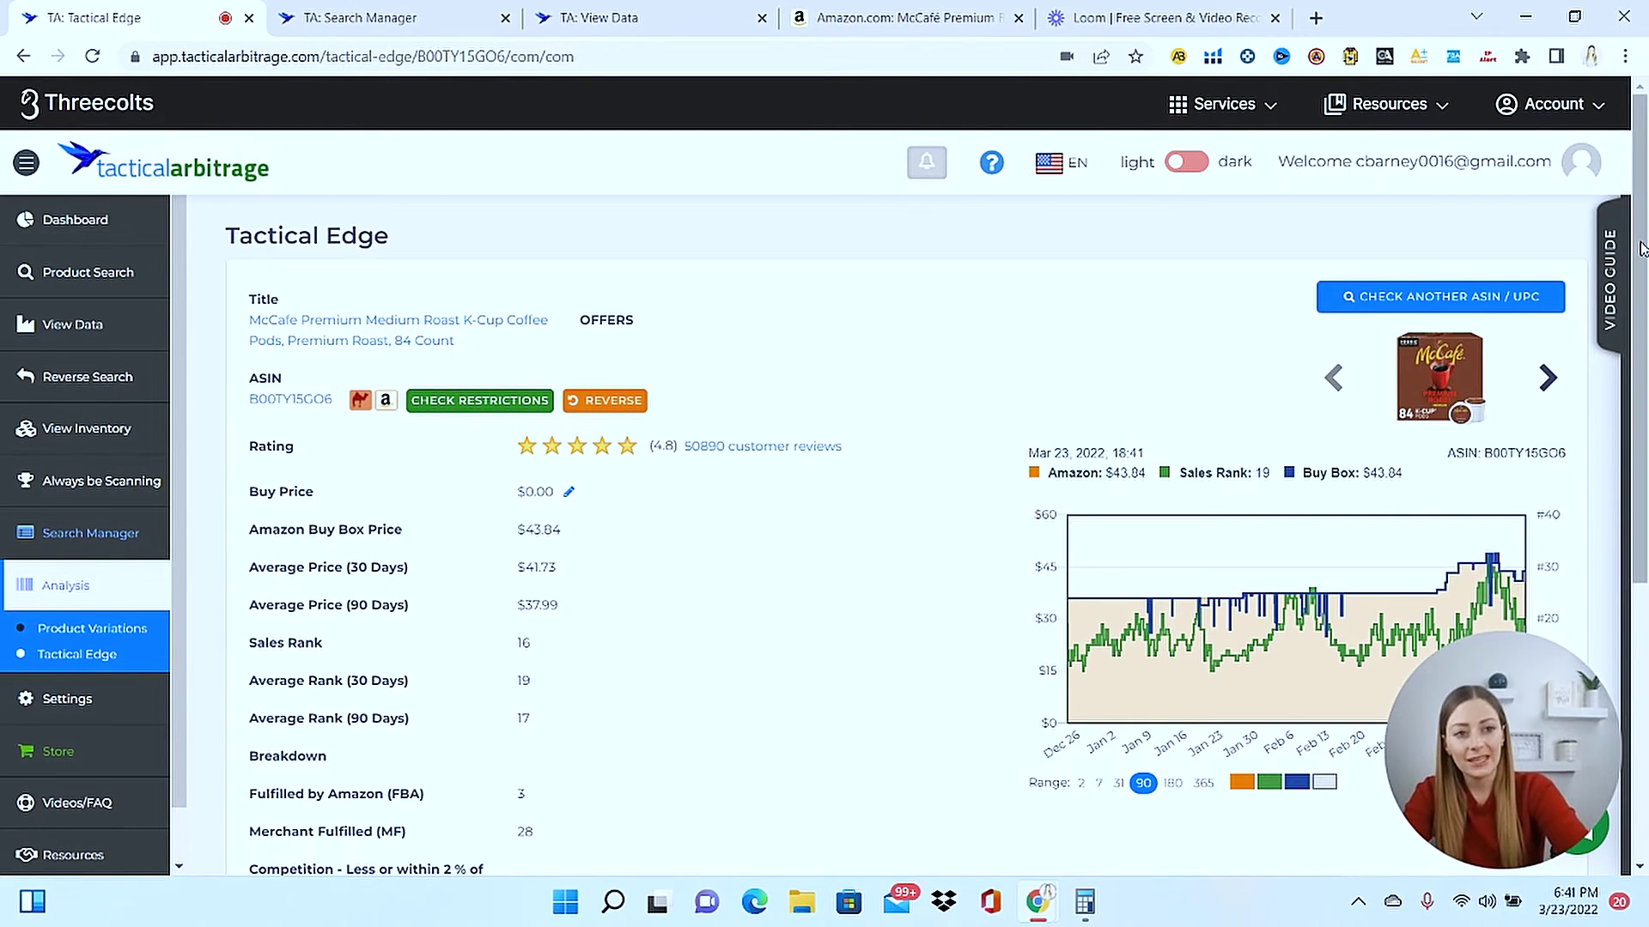
scroll(1642, 279, down, 2)
Set the McCafé chart to the 365-day range and hide the Amazon and Sales Rank series.
scroll(1641, 279, down, 2)
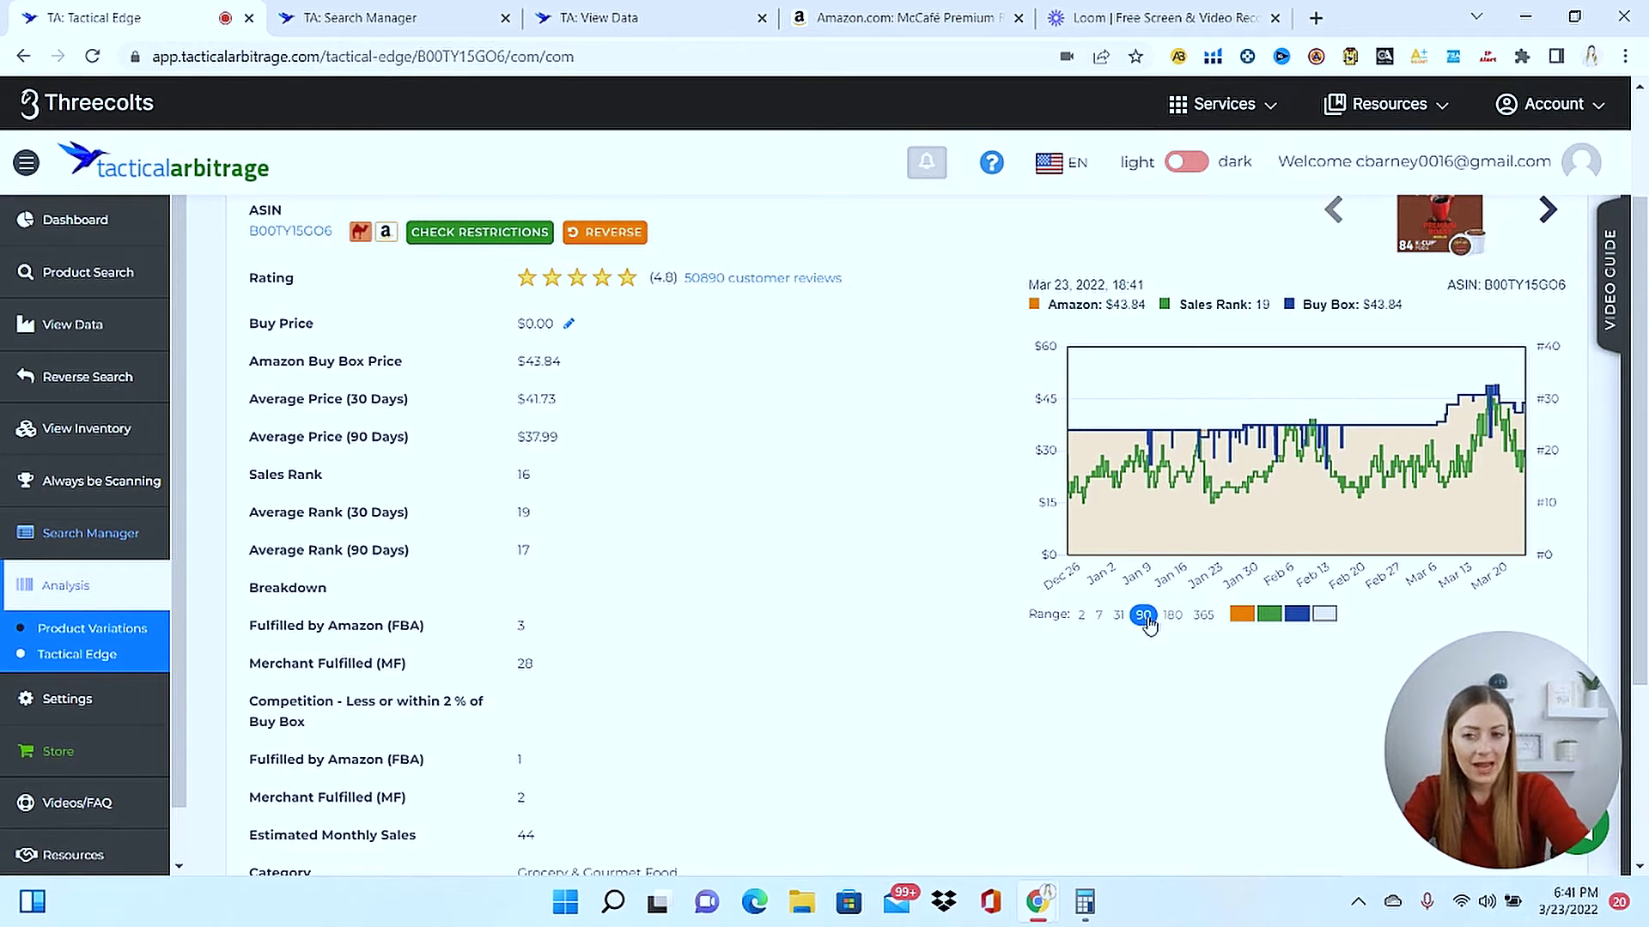
click(1204, 615)
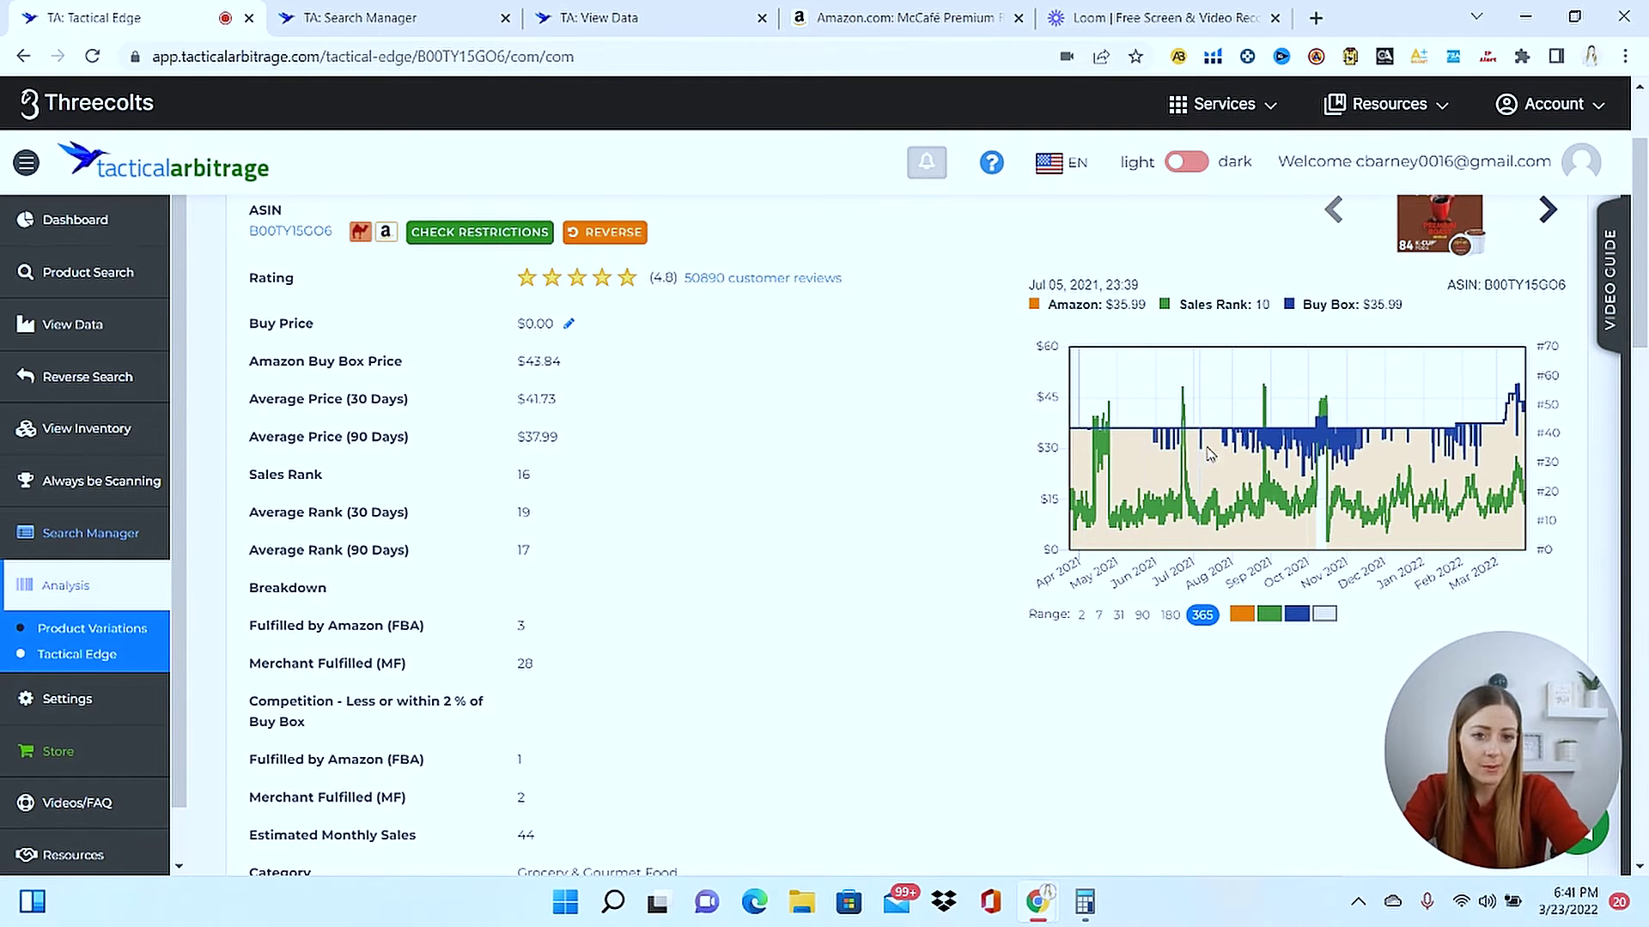
click(1246, 617)
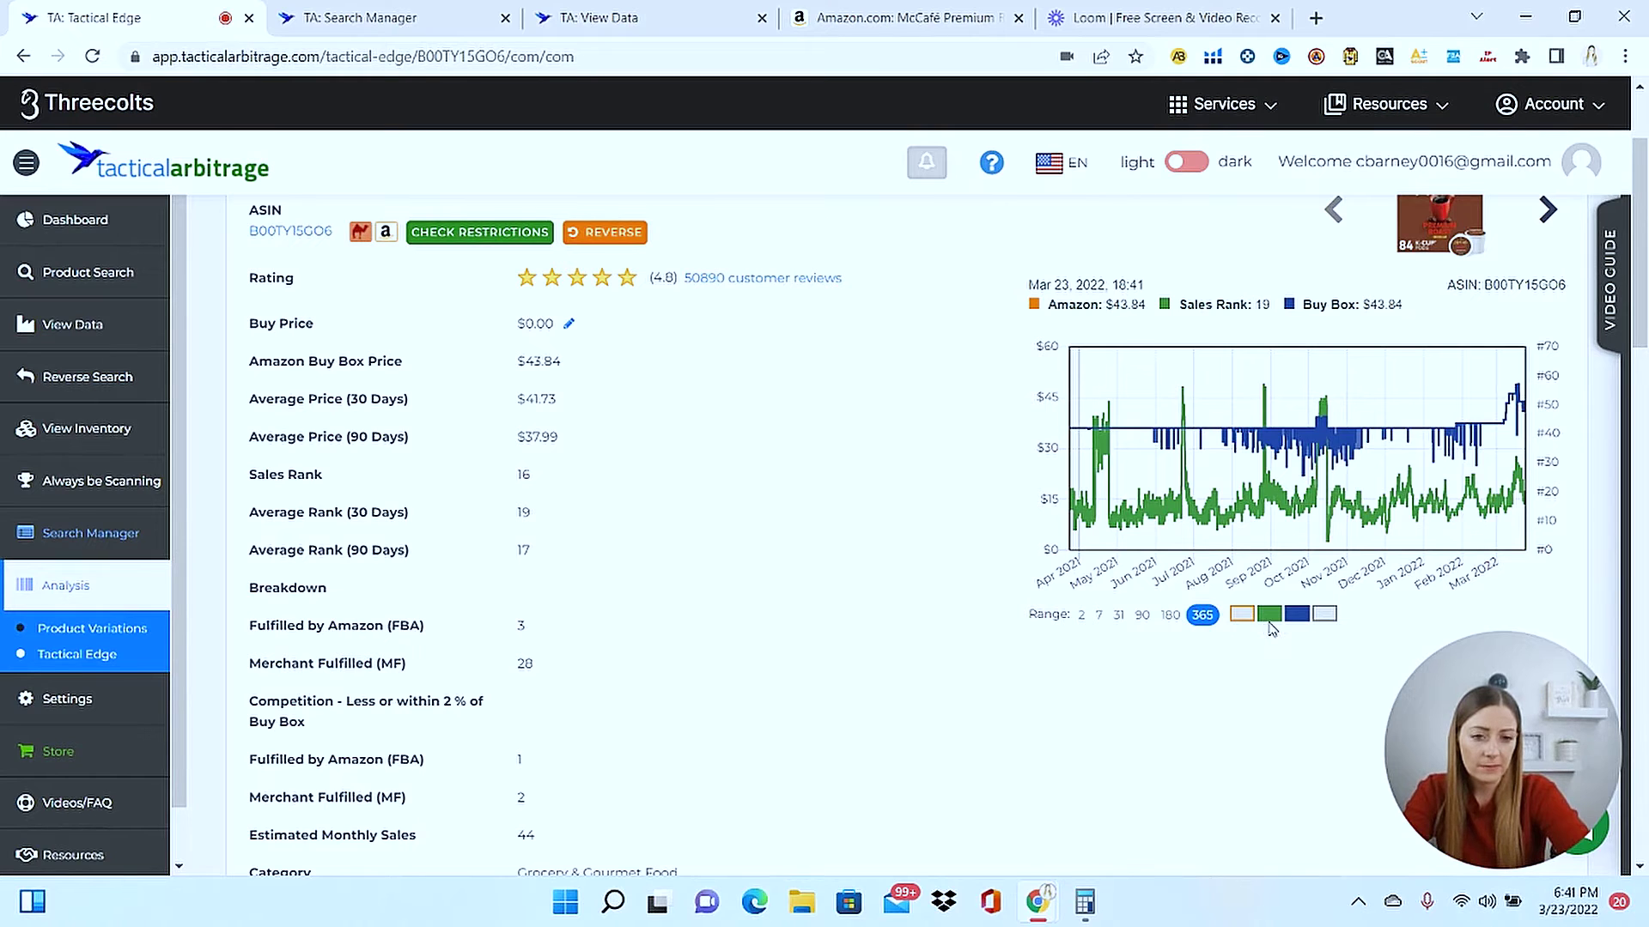
click(1269, 618)
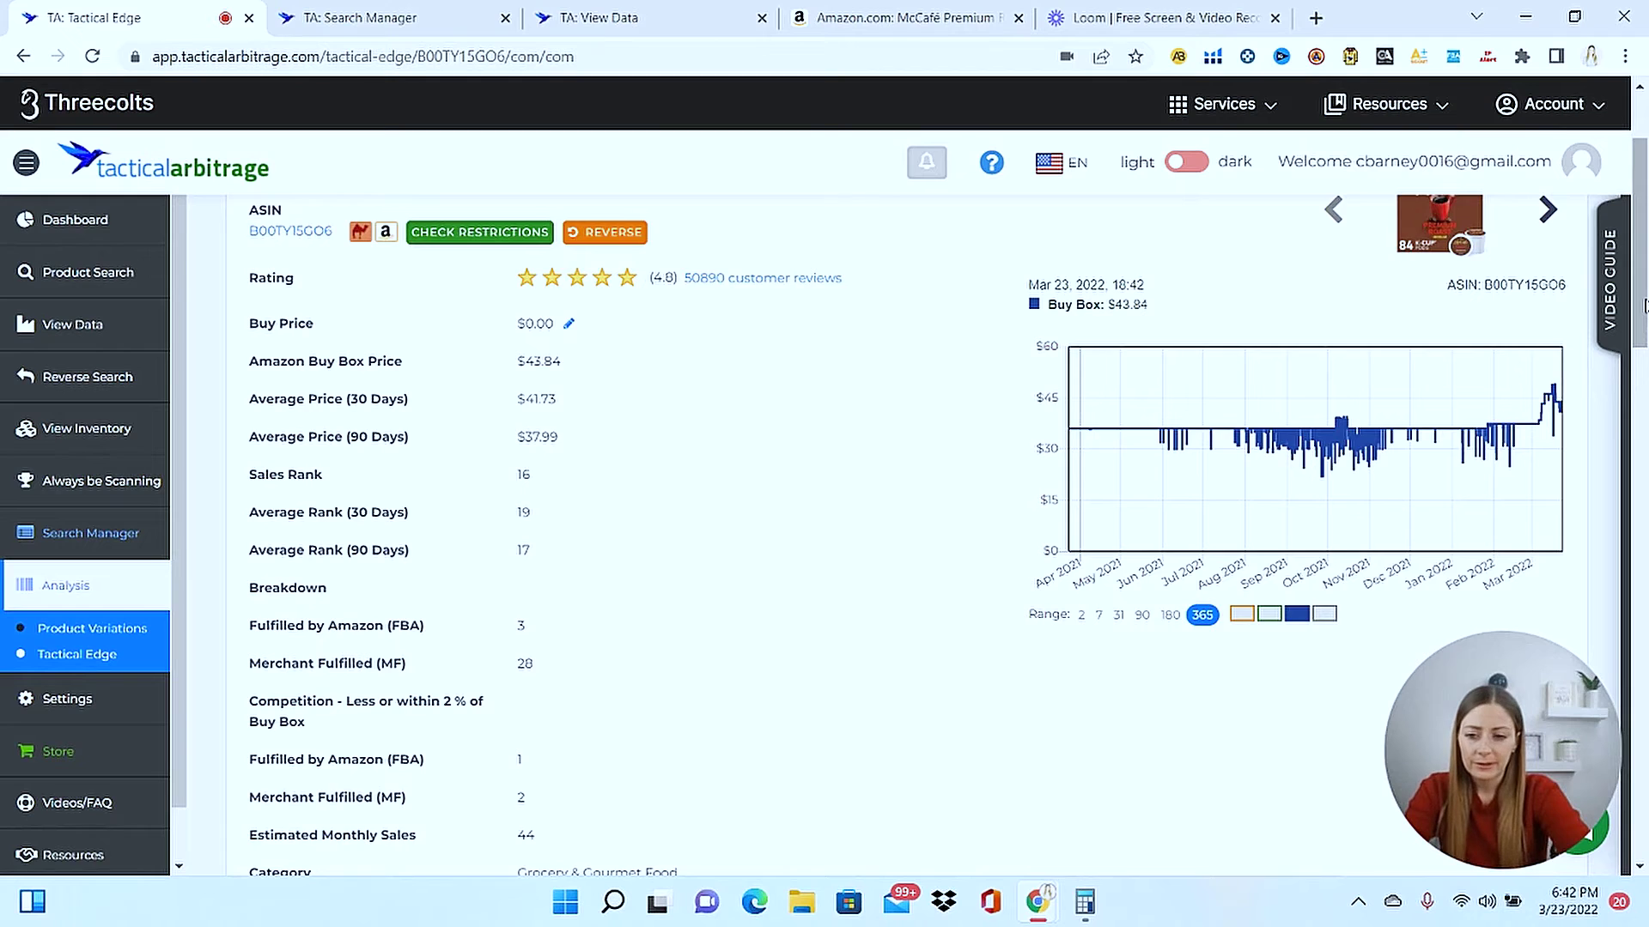
mouse_move(1644, 305)
mouse_down()
mouse_move(1642, 346)
mouse_move(1641, 319)
mouse_up()
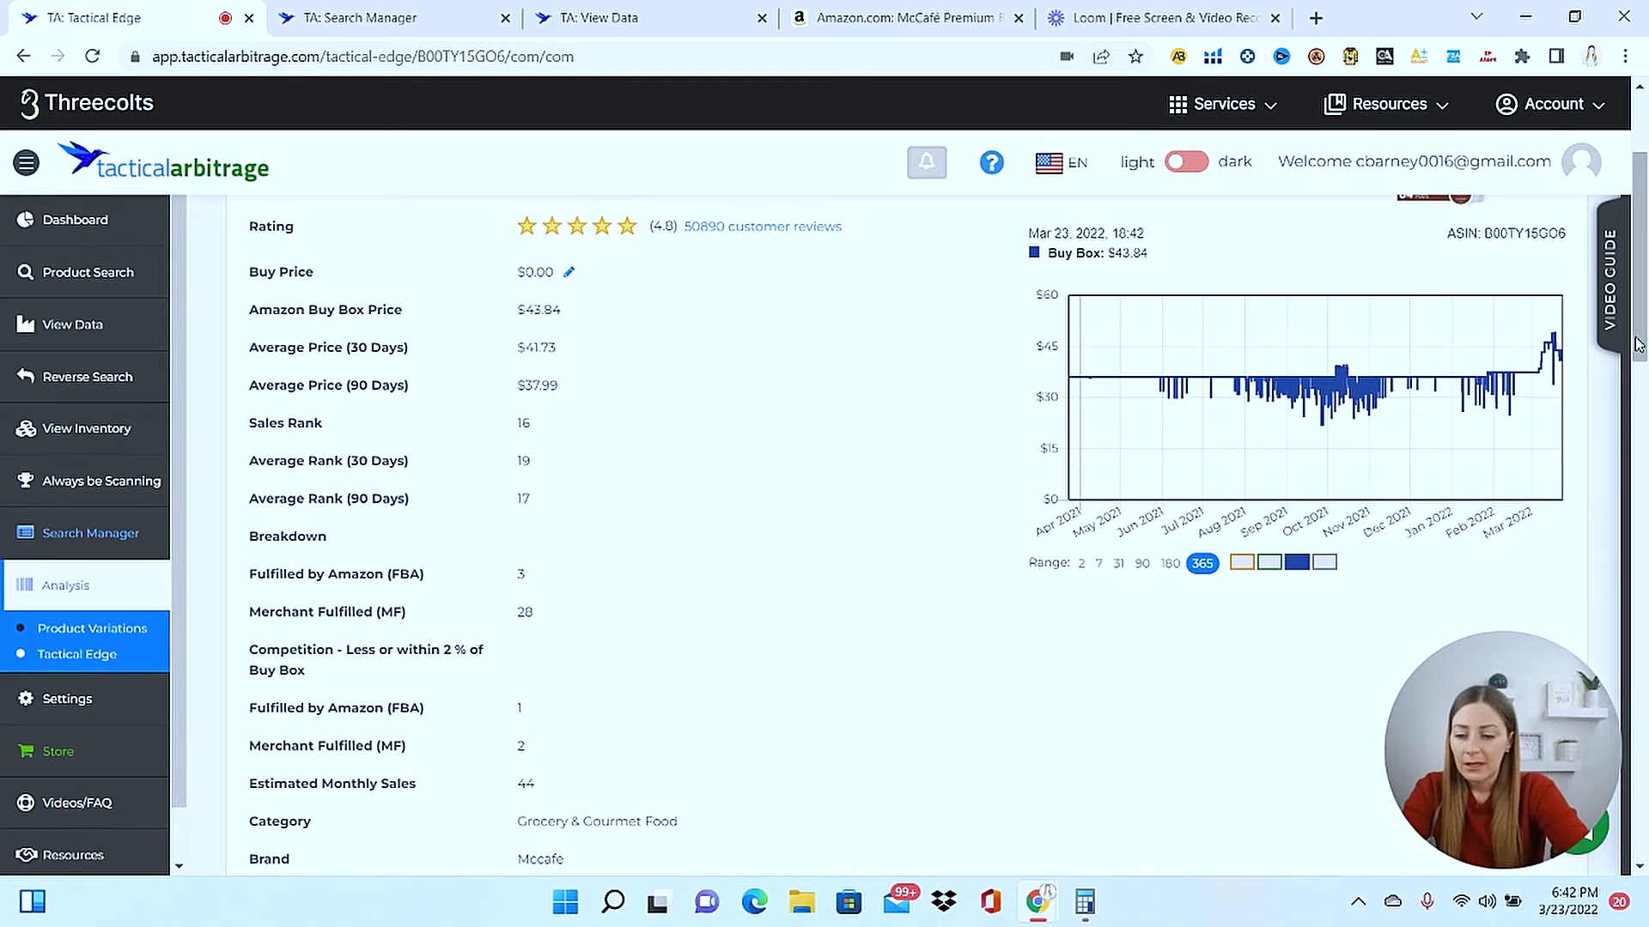
Review the Tactical Edge seller offers table's prices, stock and after-fee amounts, restoring the Amazon price series.
scroll(681, 559, down, 3)
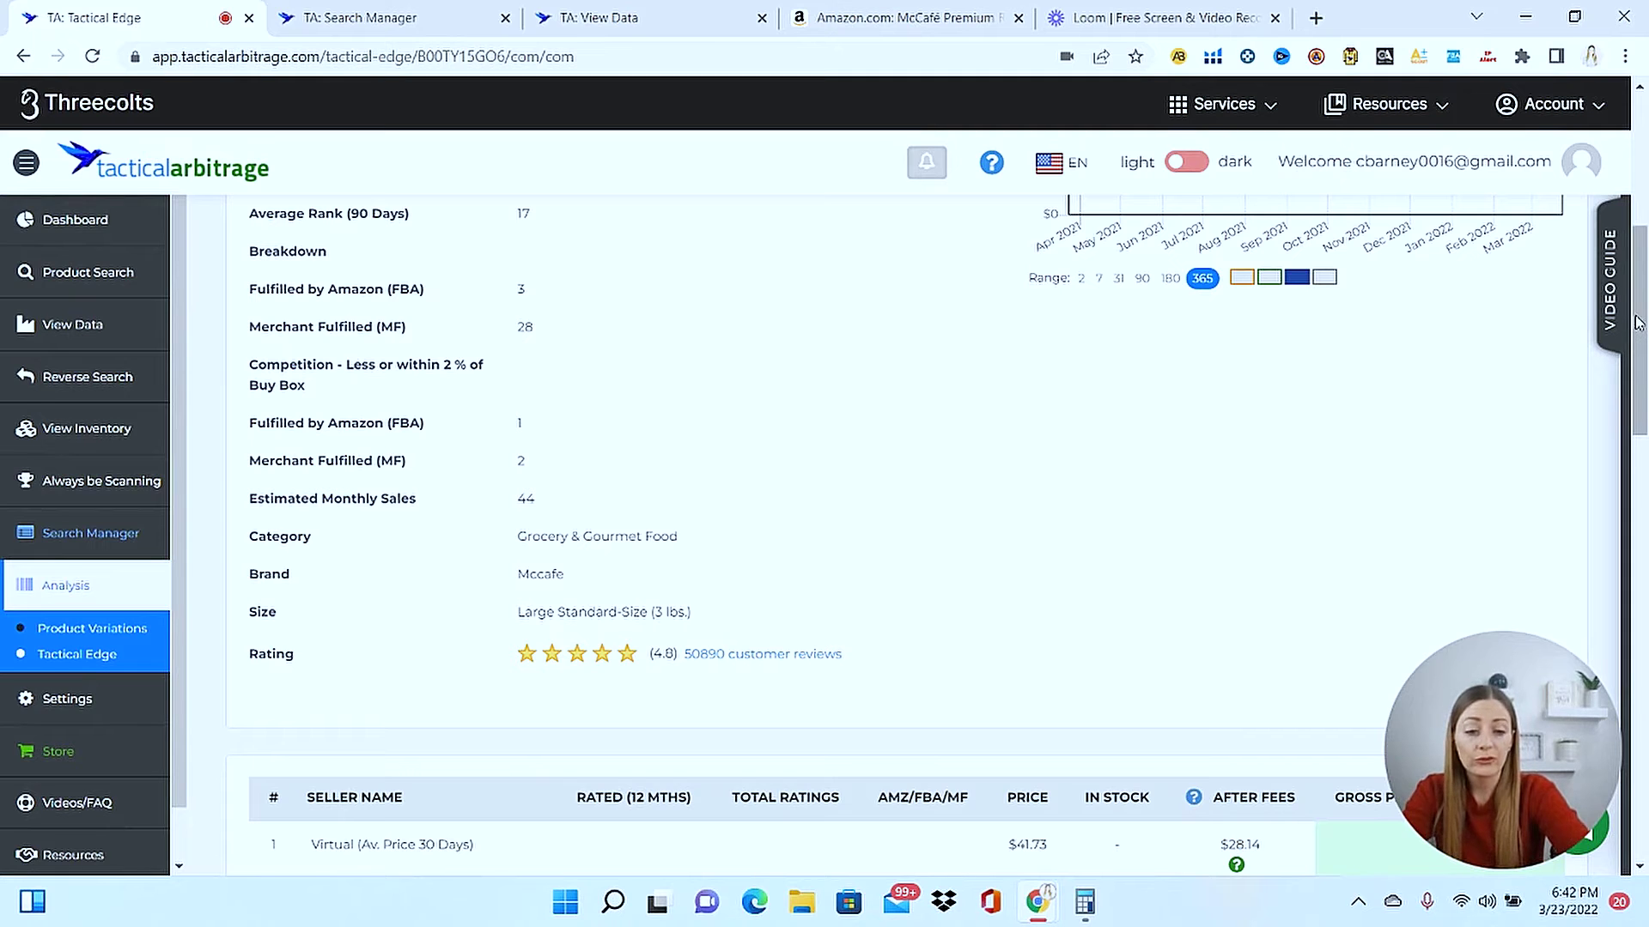
drag(1637, 322, 1647, 589)
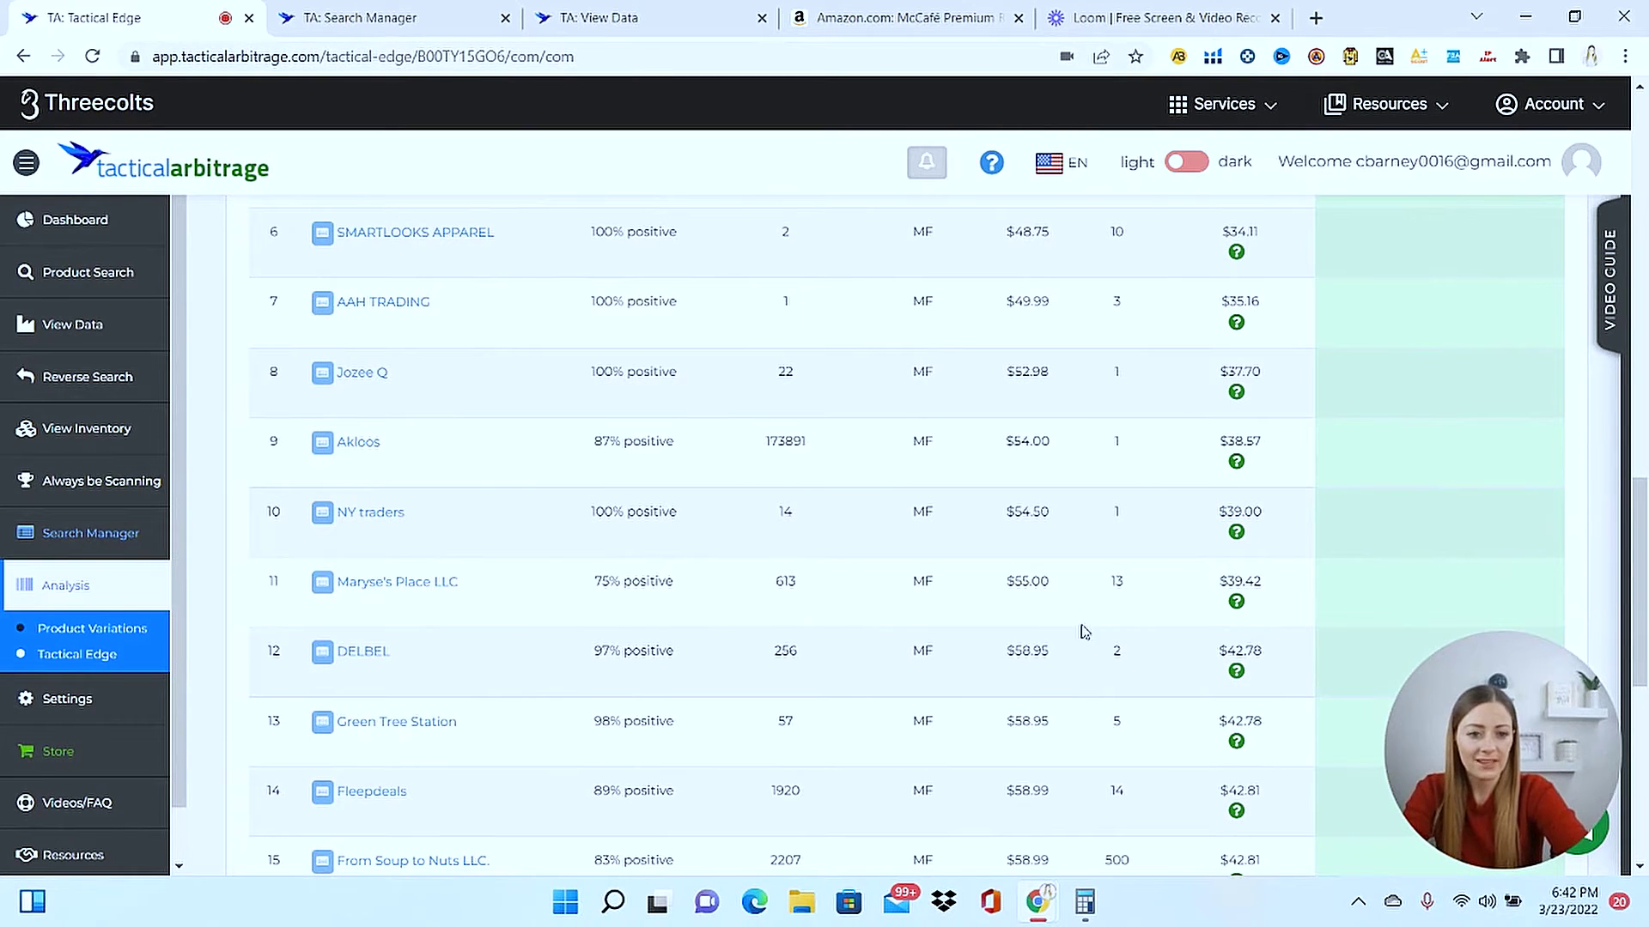
drag(1642, 547, 1644, 428)
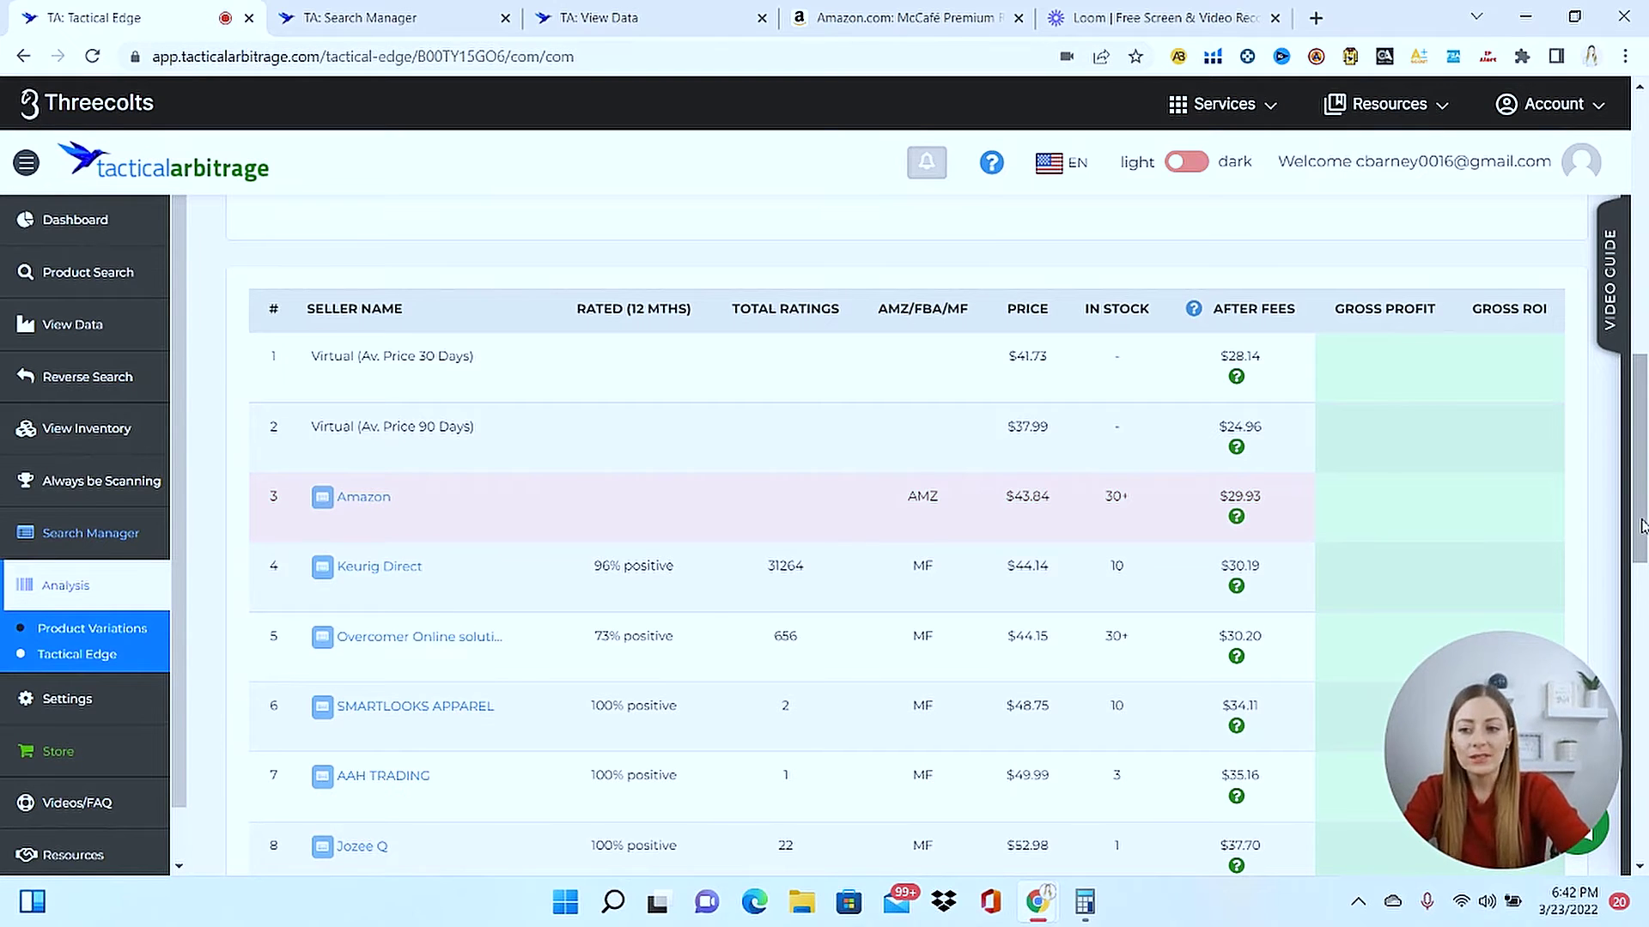
drag(1642, 525, 1645, 320)
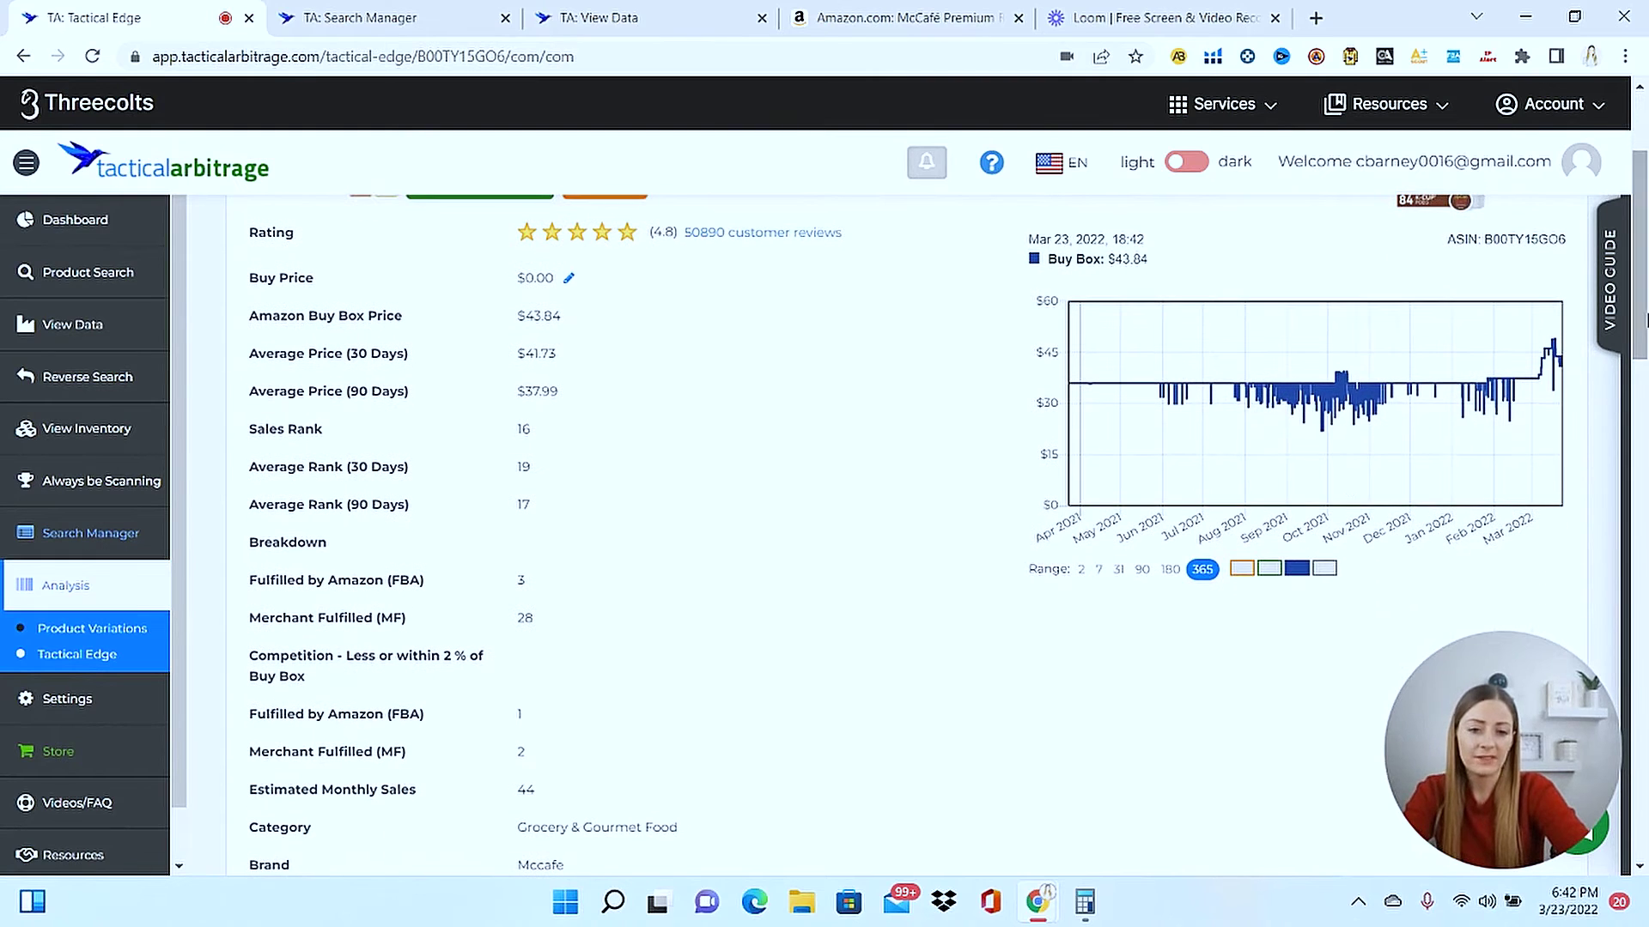
click(1242, 569)
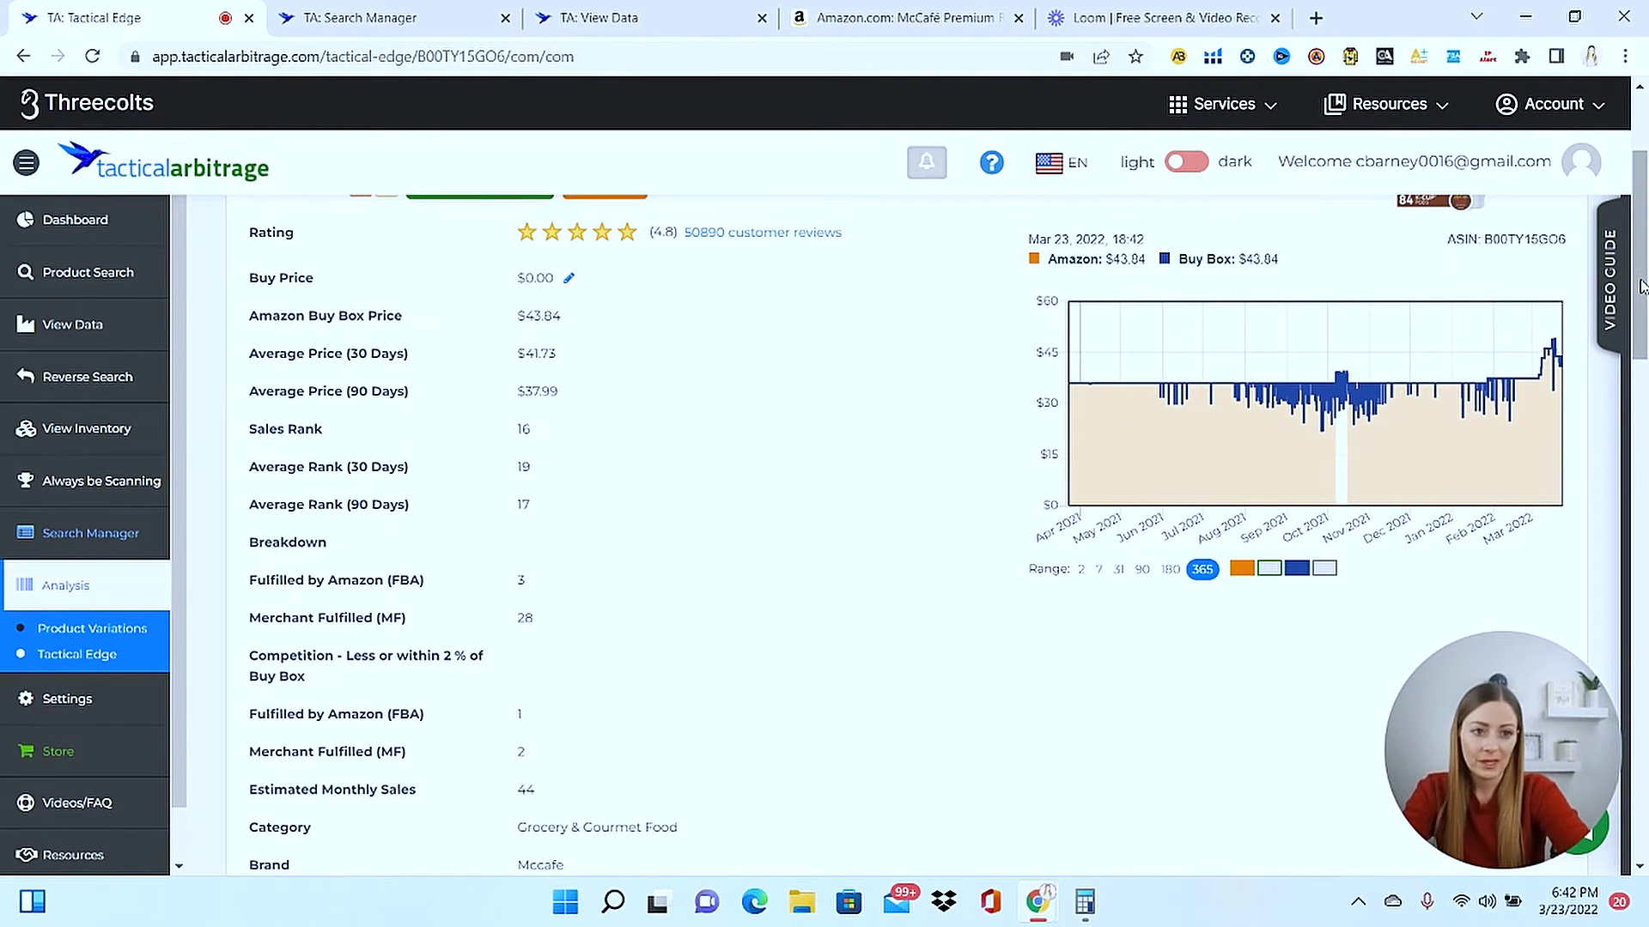
drag(1642, 286, 1645, 496)
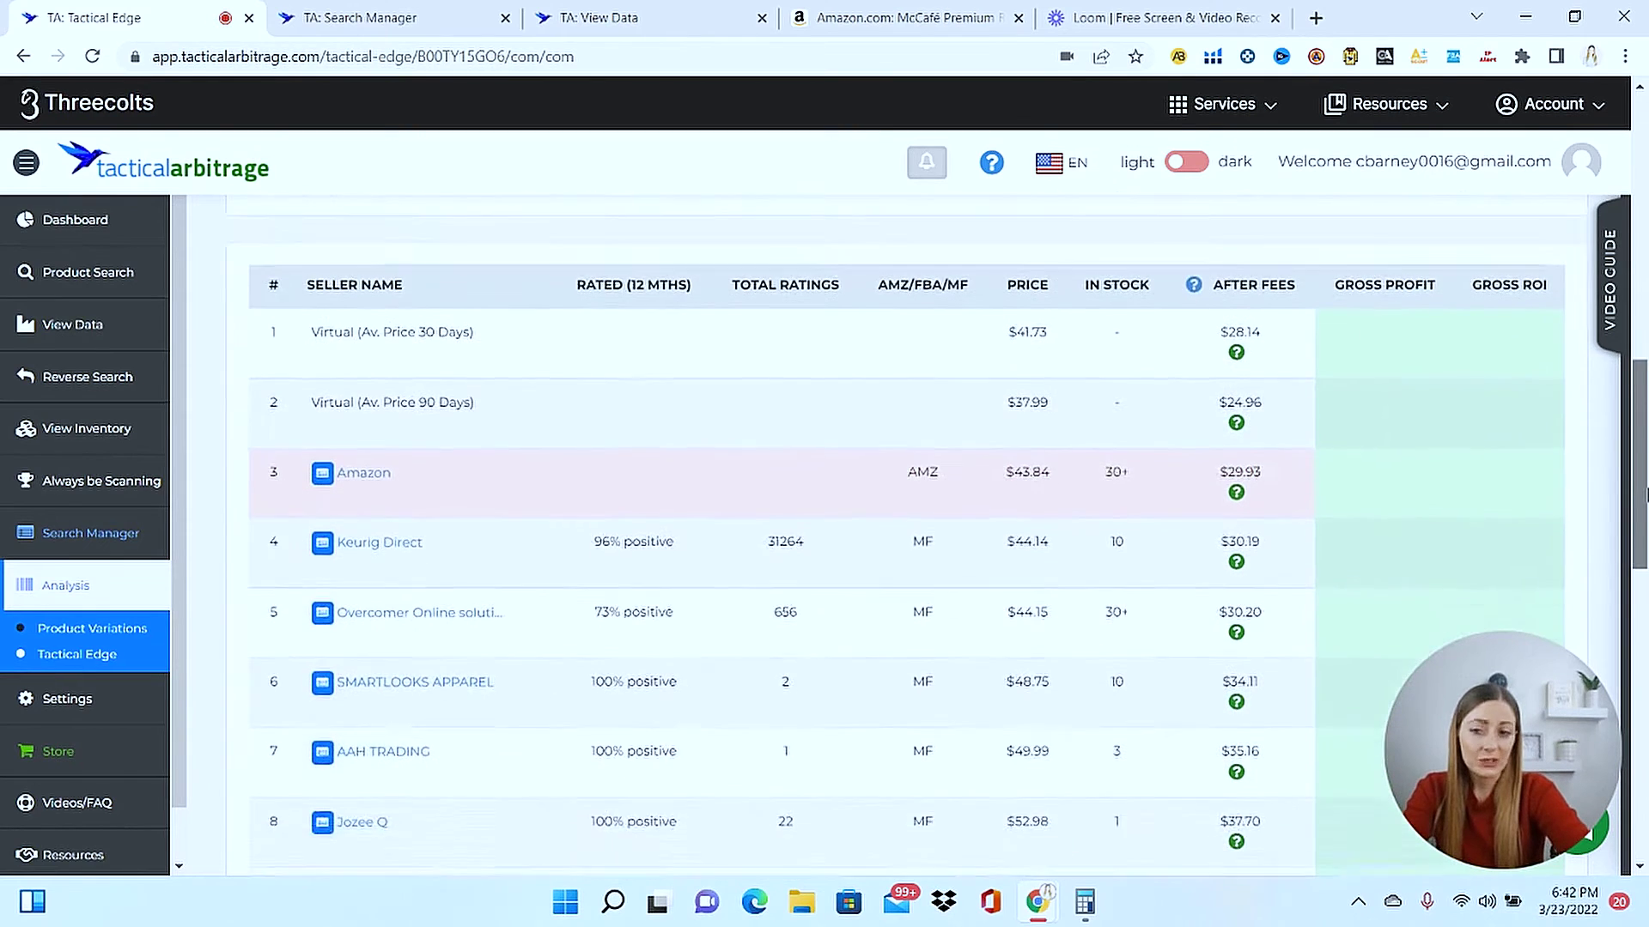
scroll(871, 407, down, 2)
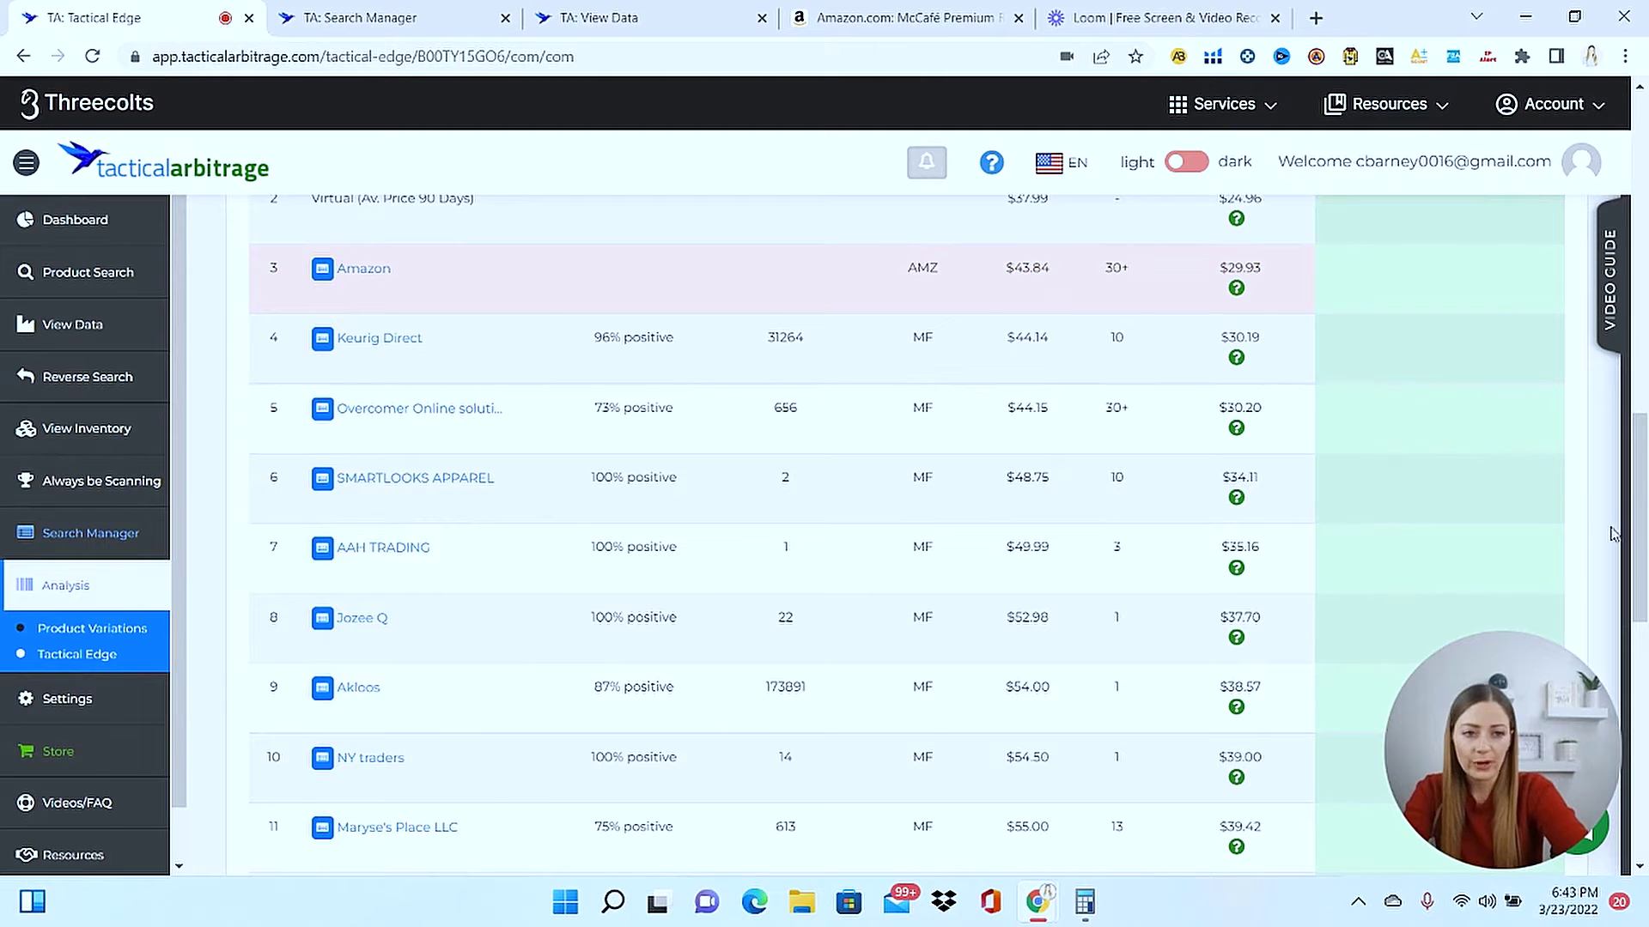
mouse_move(1644, 539)
mouse_down()
mouse_move(1644, 482)
mouse_move(1646, 510)
mouse_up()
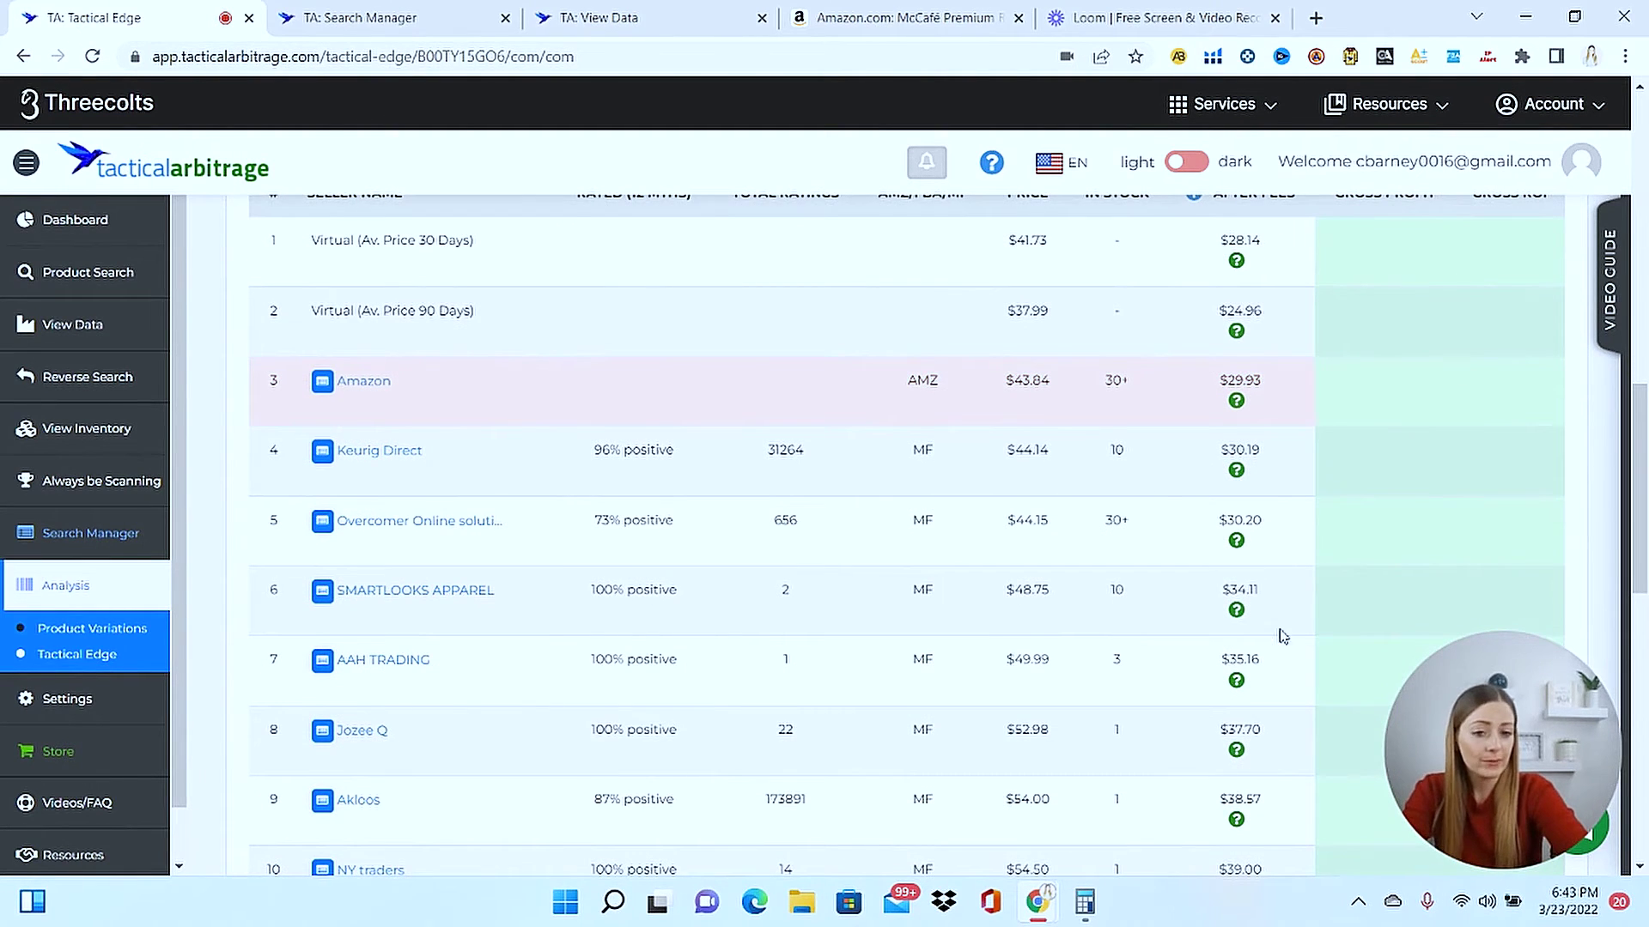
mouse_move(1640, 513)
mouse_down()
mouse_move(1641, 568)
mouse_move(1645, 502)
mouse_up()
Switch to the View Data results and scroll down the list of leads.
key(ctrl+3)
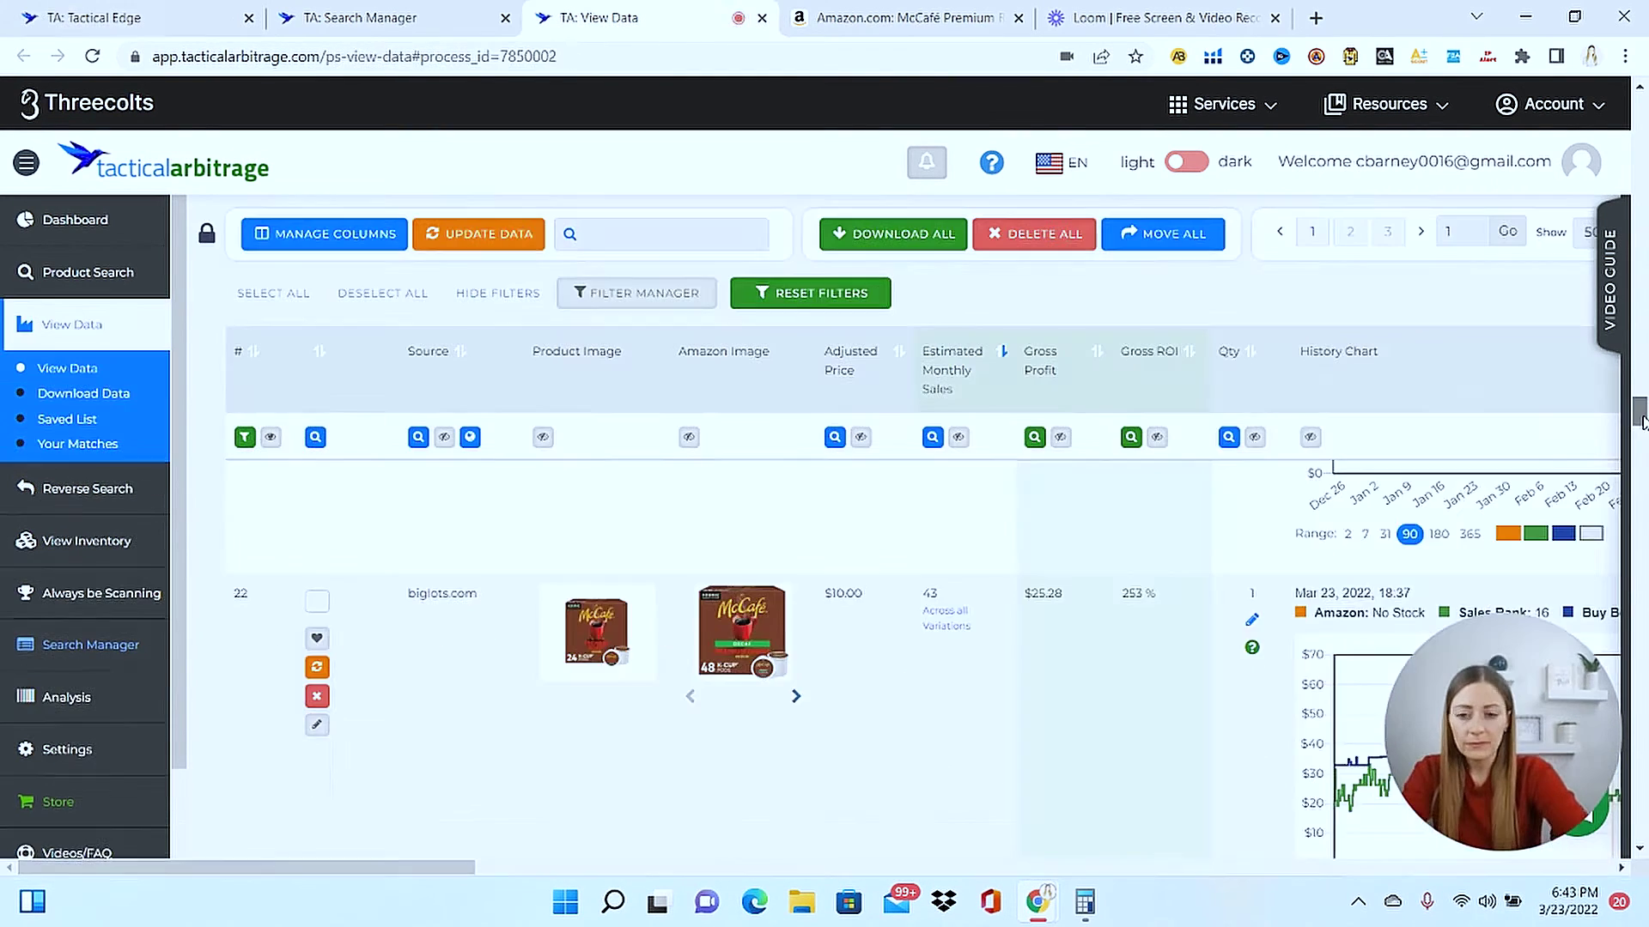
scroll(1642, 464, down, 3)
scroll(1641, 445, down, 2)
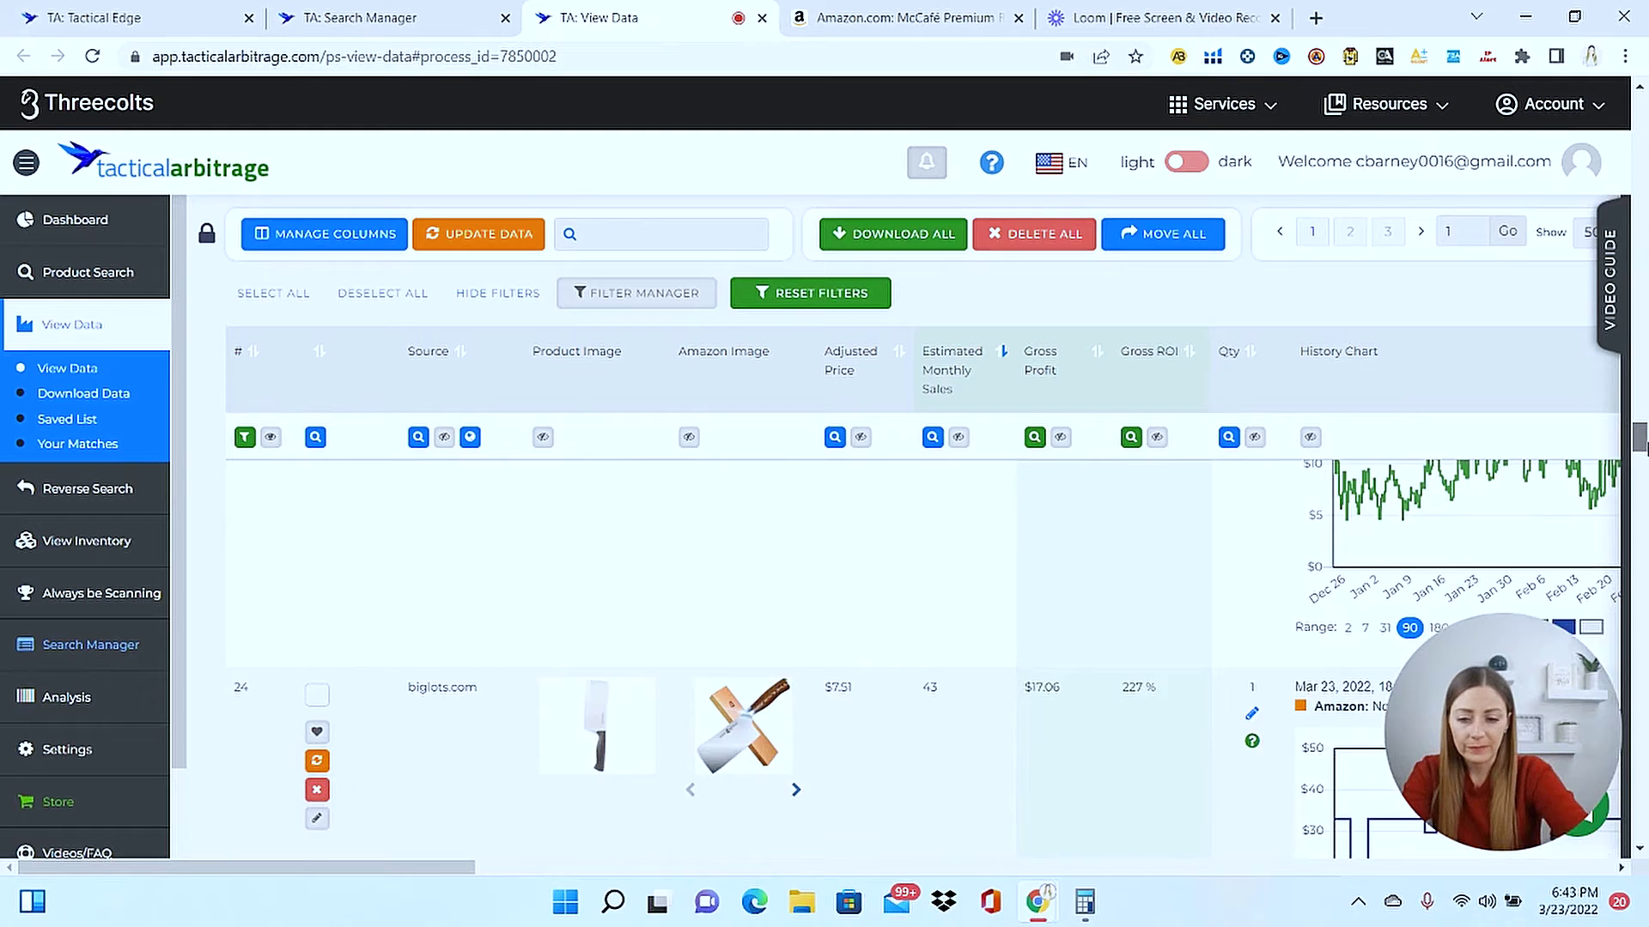
scroll(1642, 446, down, 4)
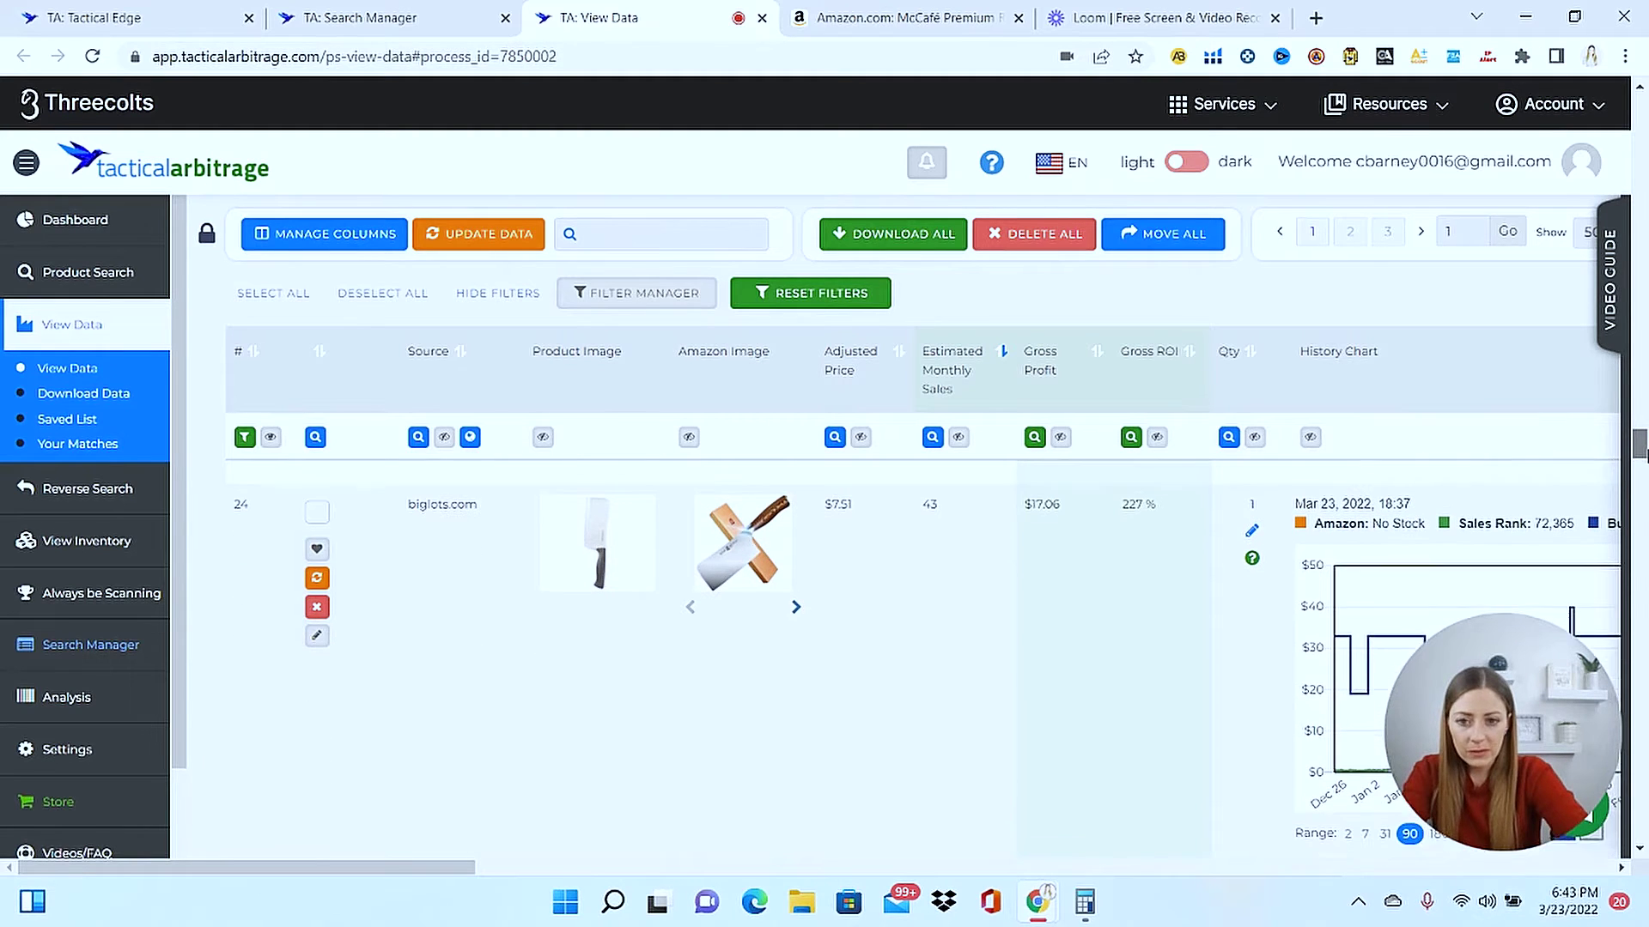
drag(1641, 462, 1641, 537)
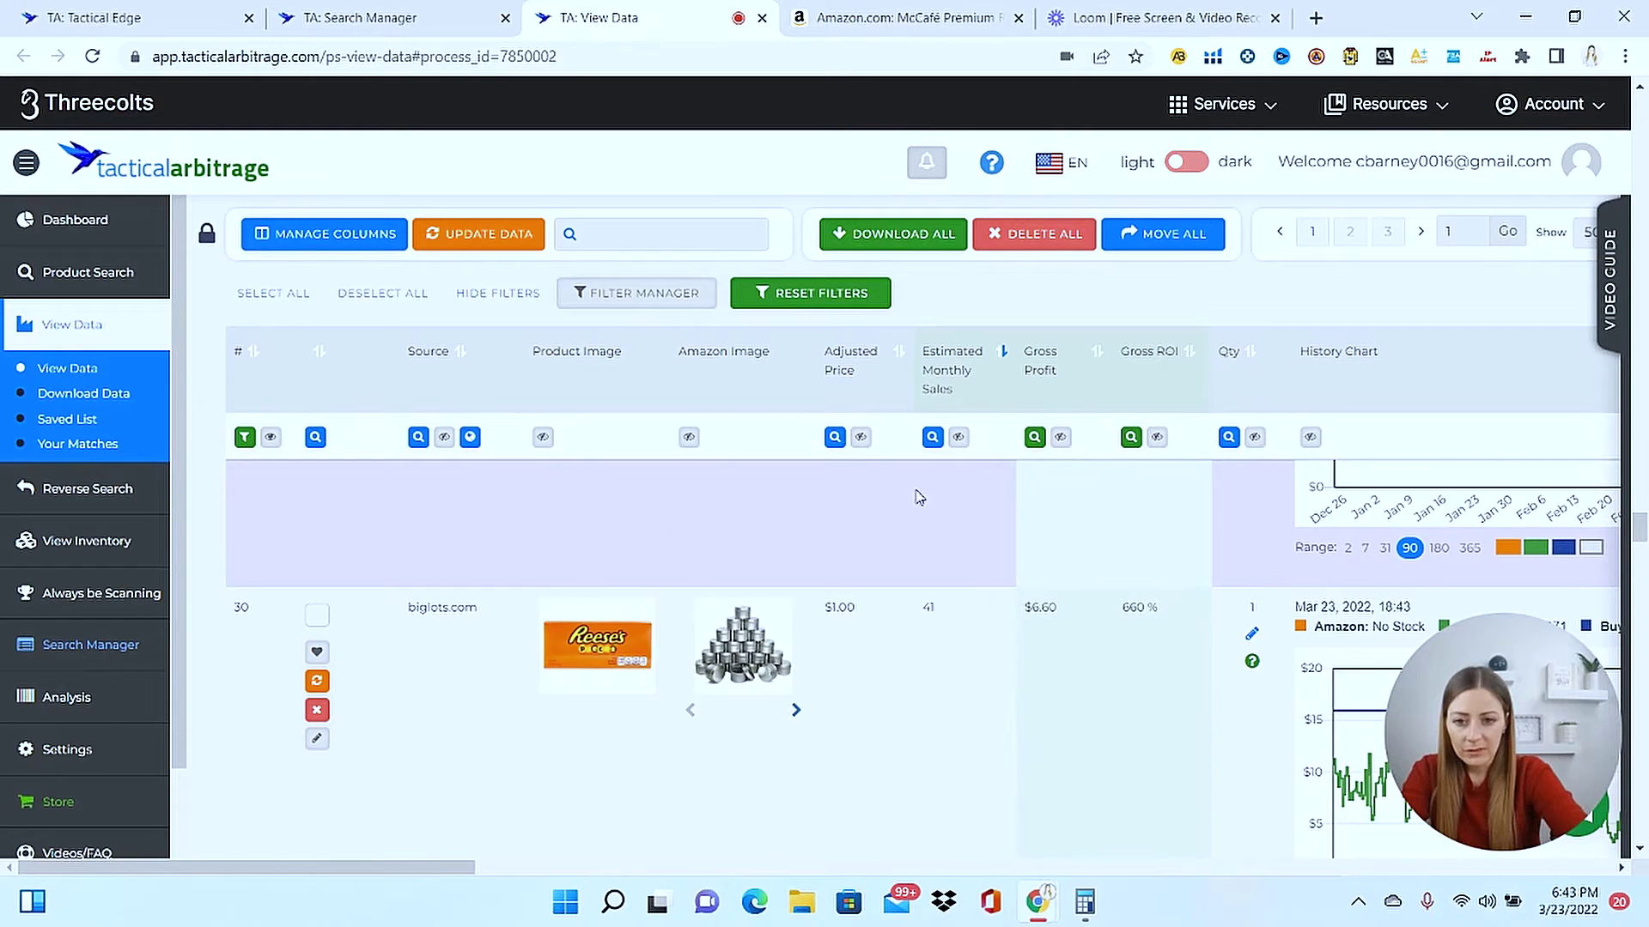
Find row 39's partycity.com Sherbet Gummi Bears lead and open its store and Amazon pages.
mouse_move(620, 689)
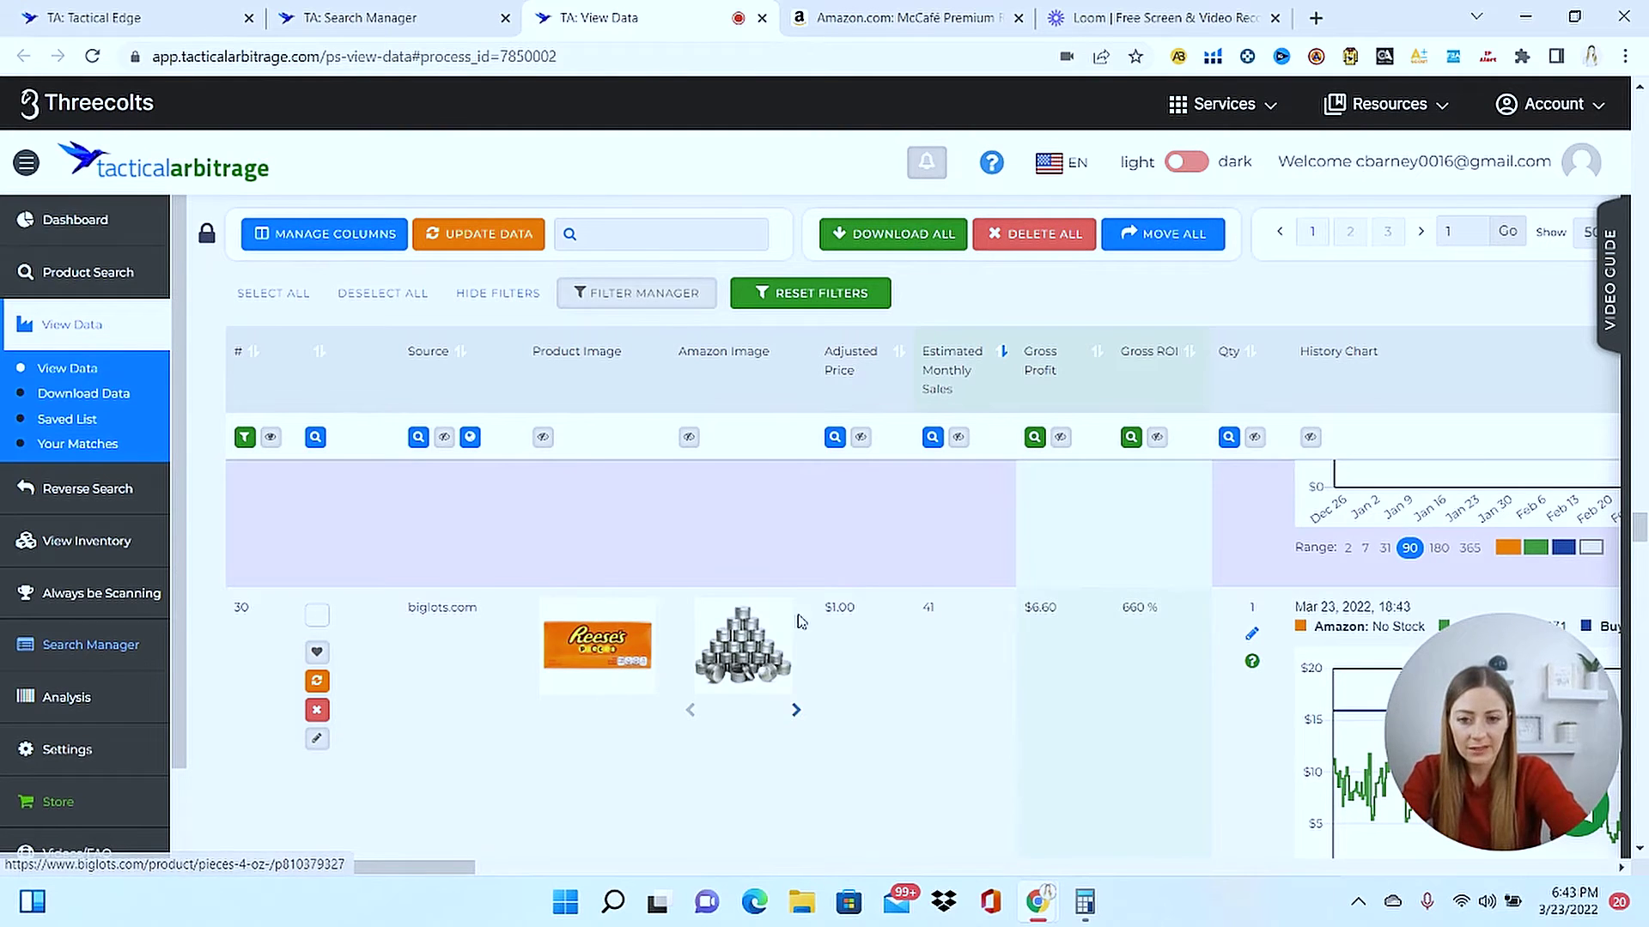
mouse_move(749, 672)
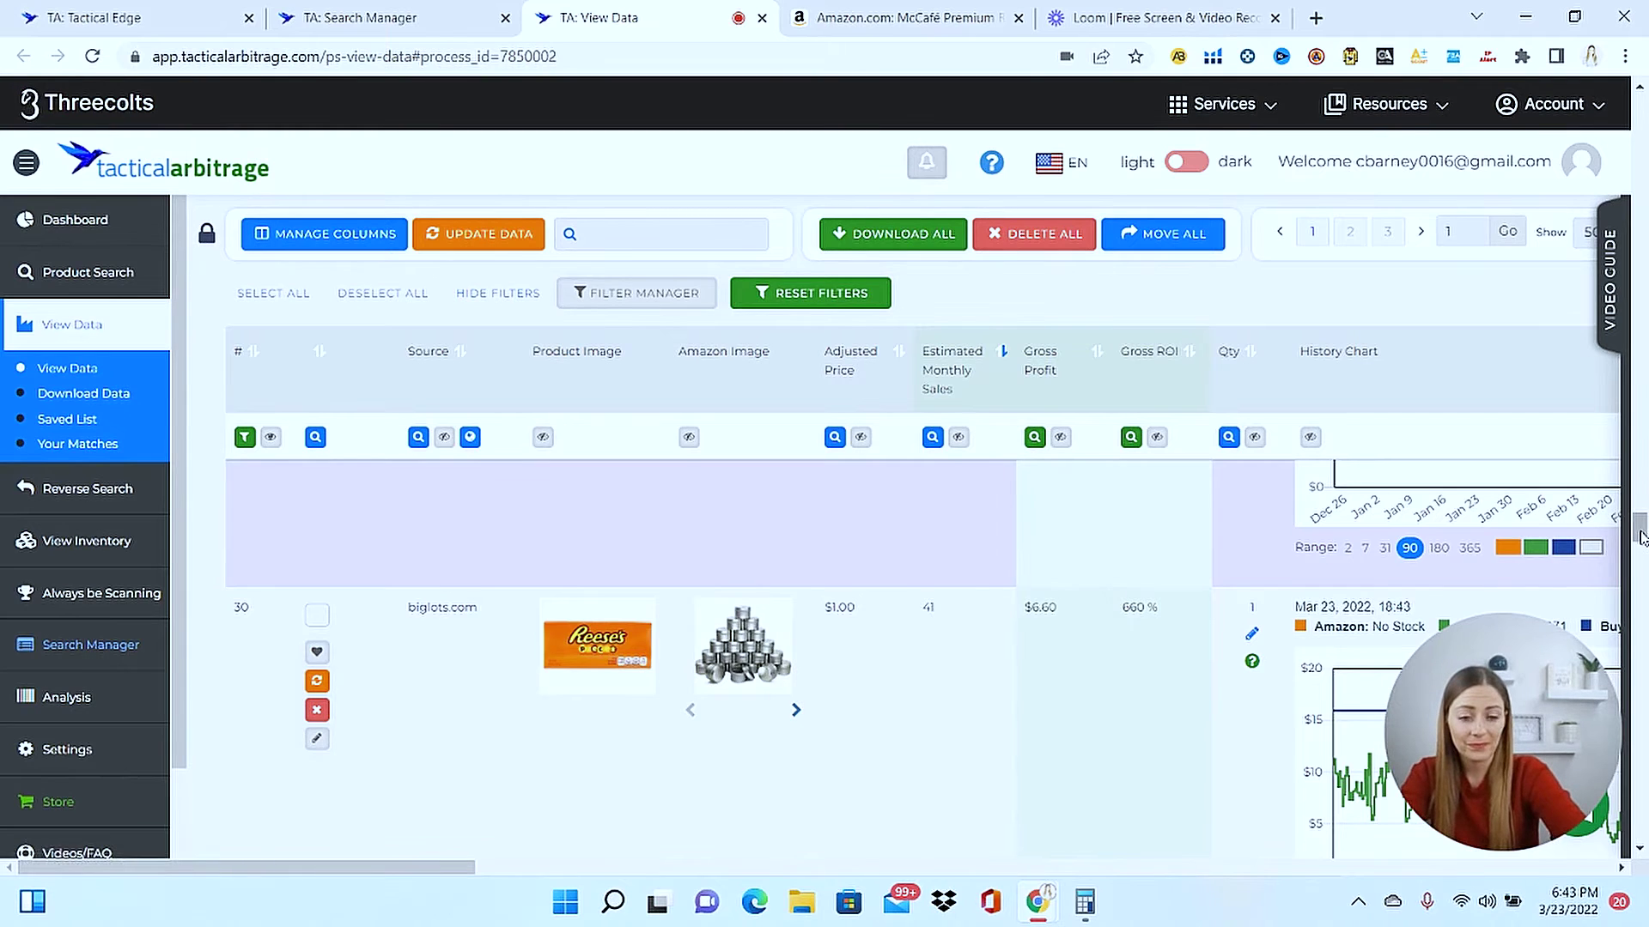
drag(1640, 536, 1640, 584)
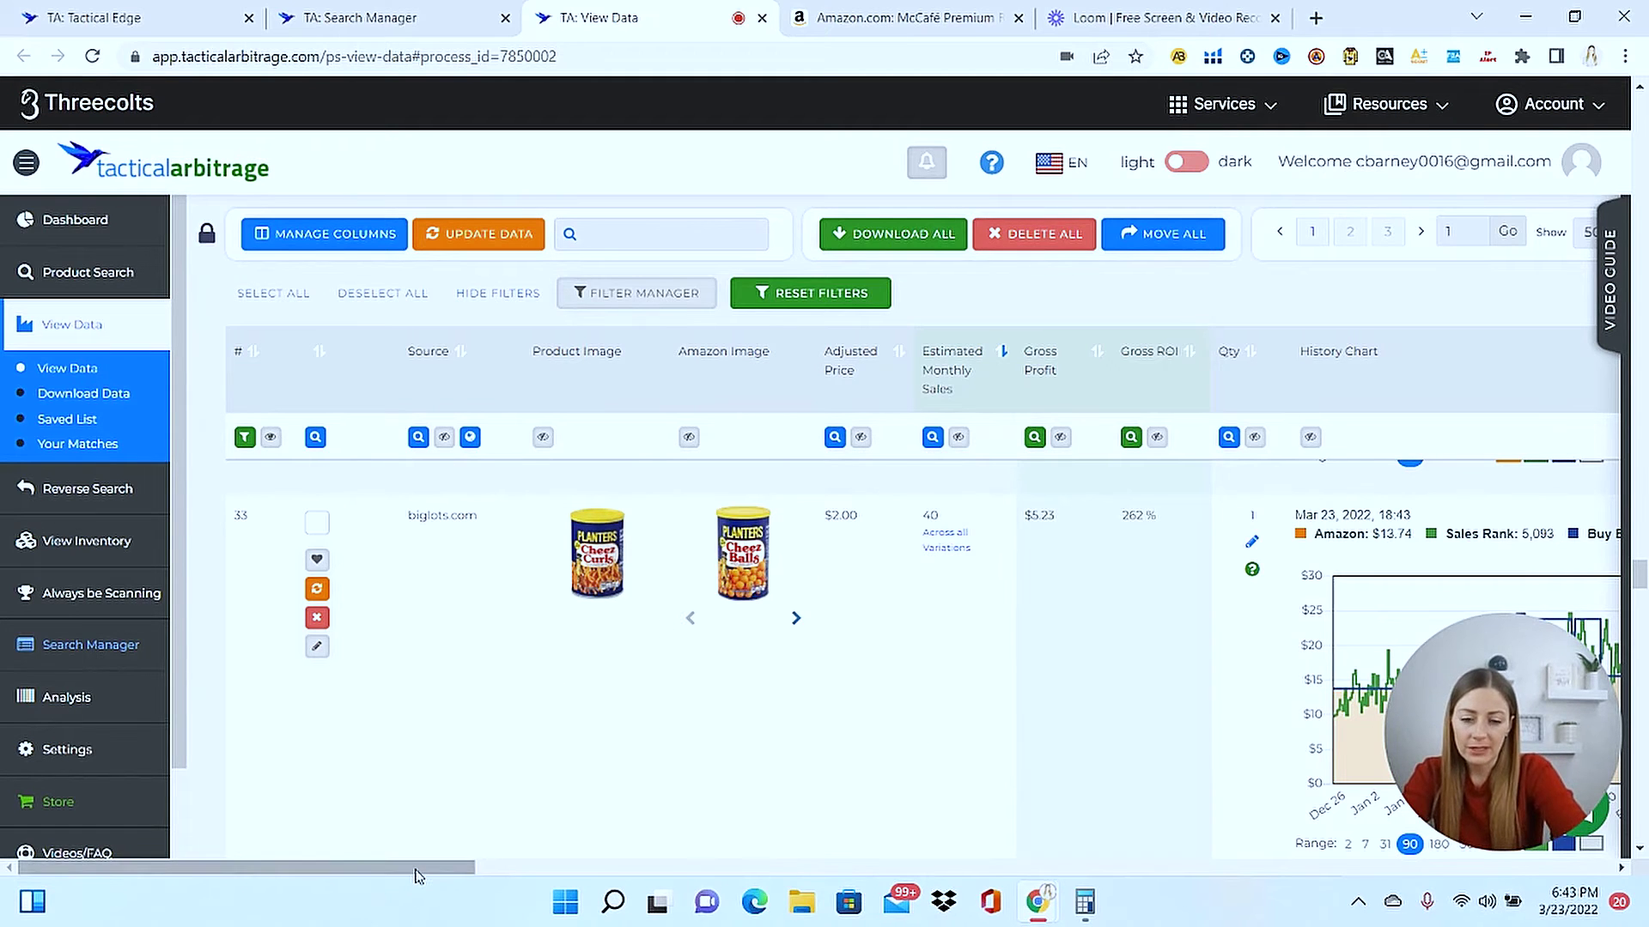
drag(415, 869, 555, 869)
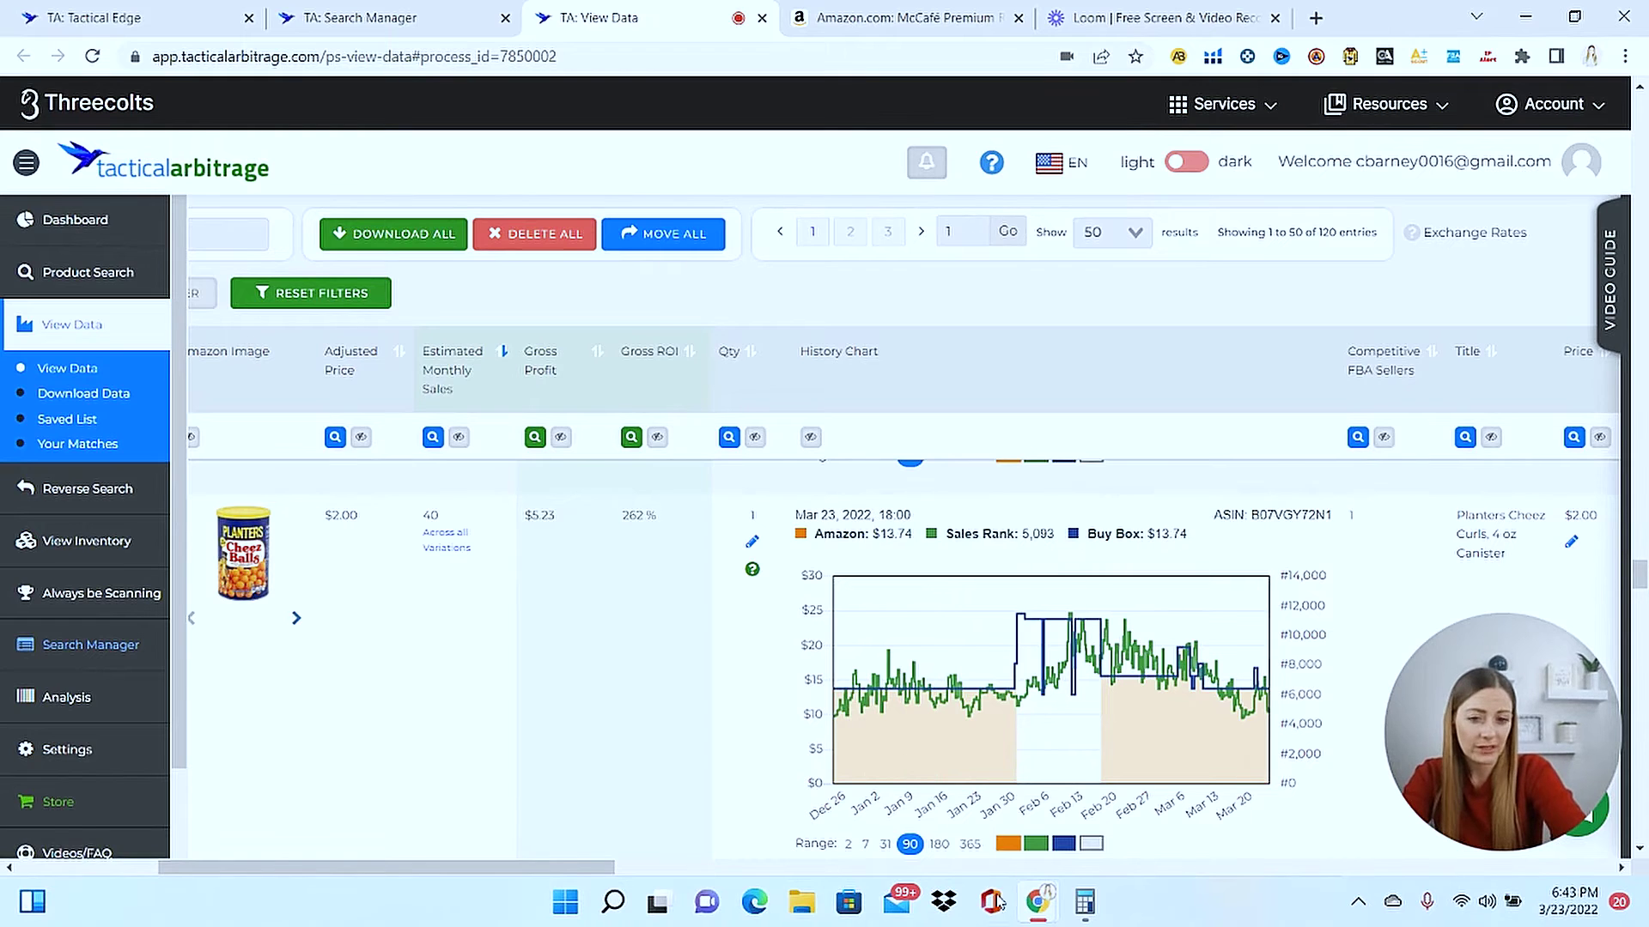
drag(554, 867, 370, 868)
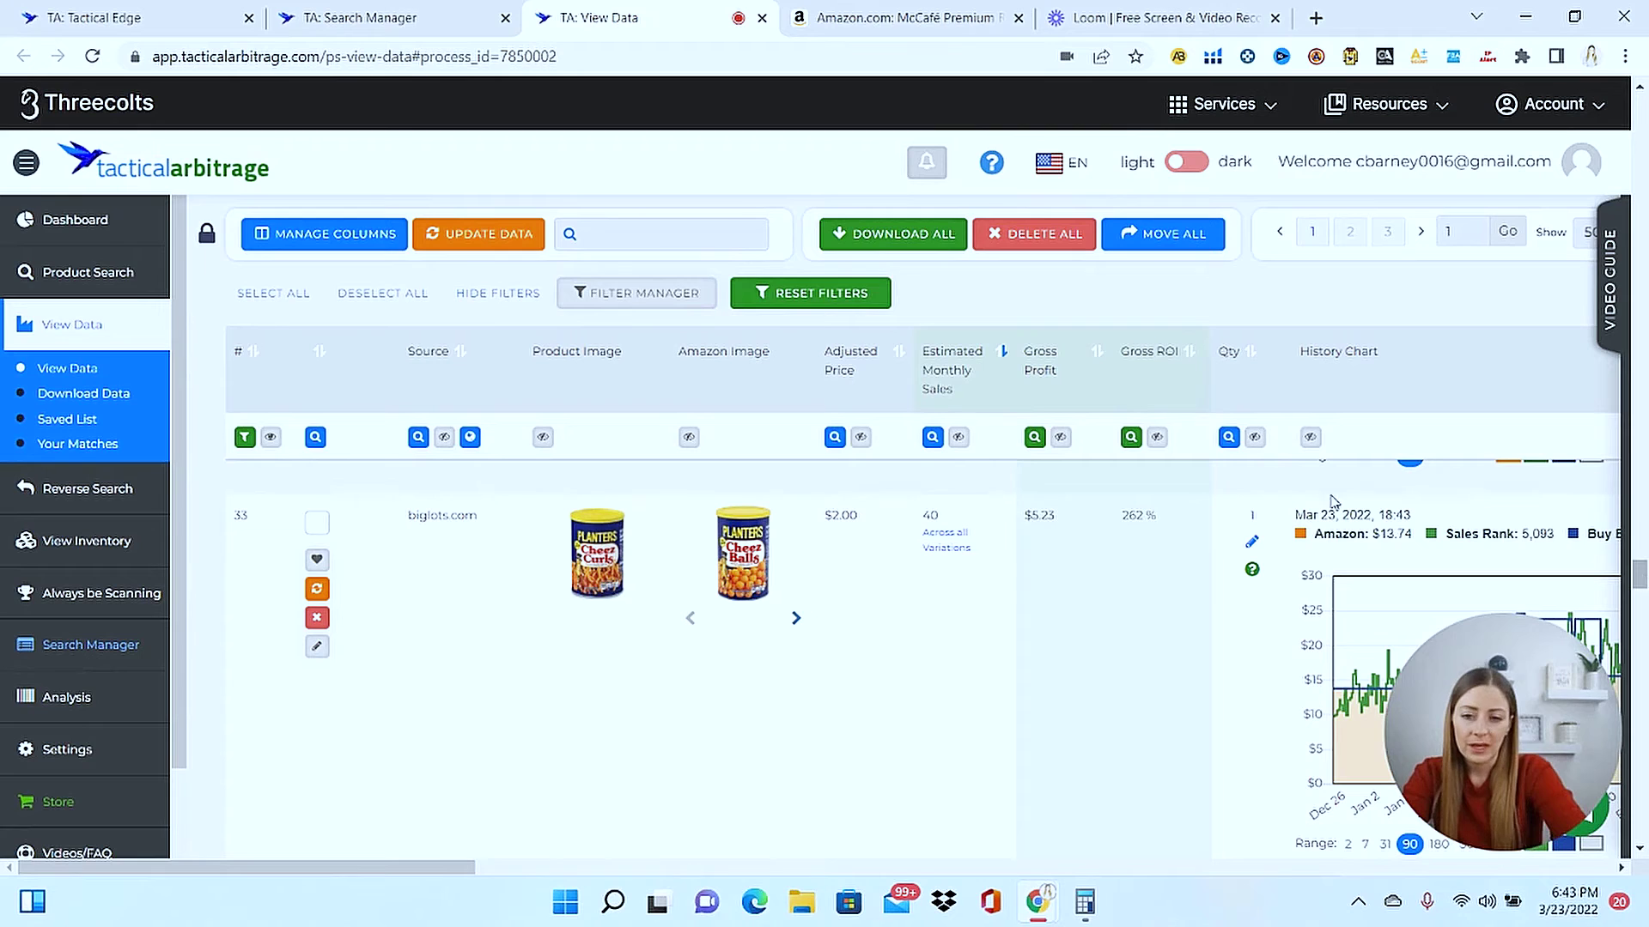
mouse_move(759, 591)
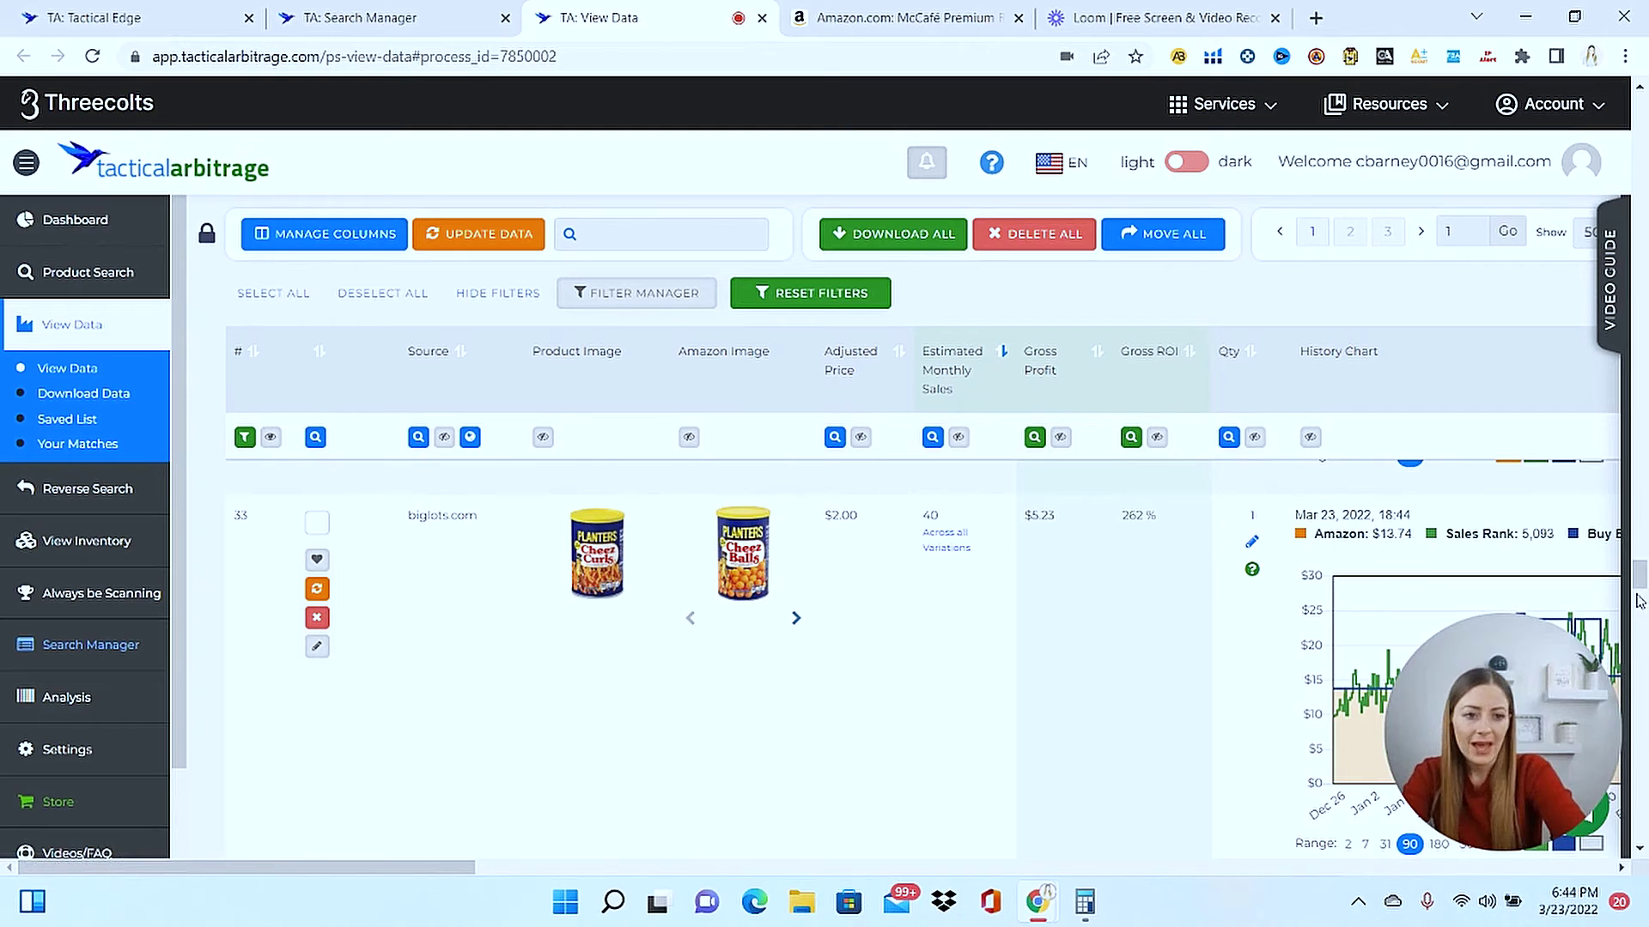
drag(1642, 587, 1641, 664)
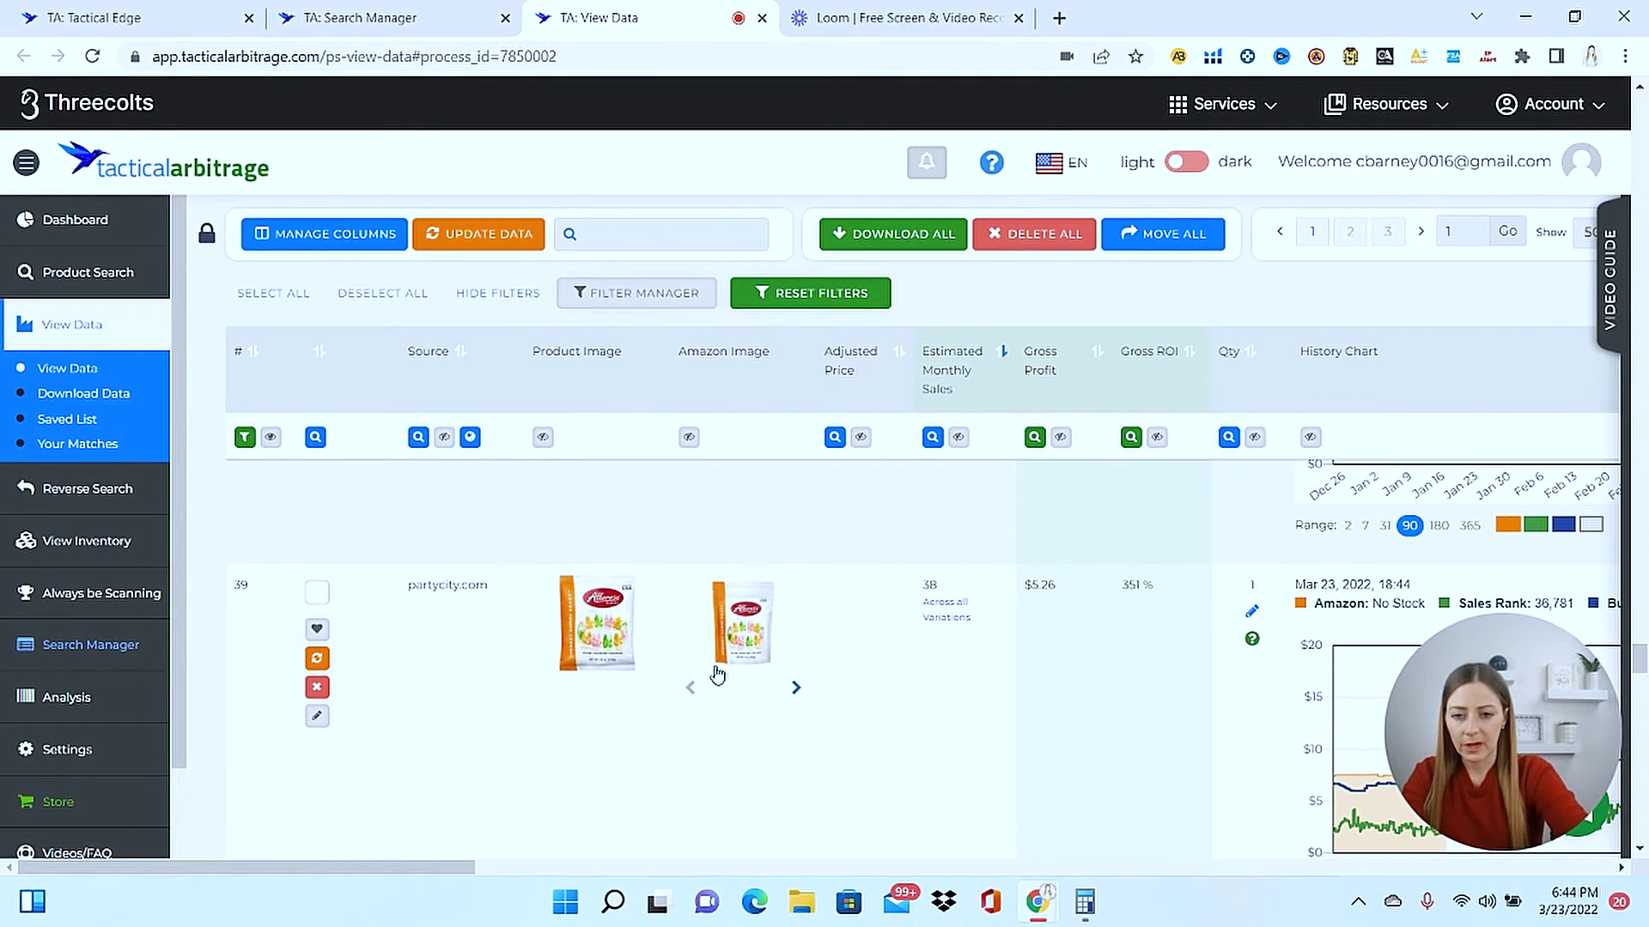
drag(393, 867, 531, 885)
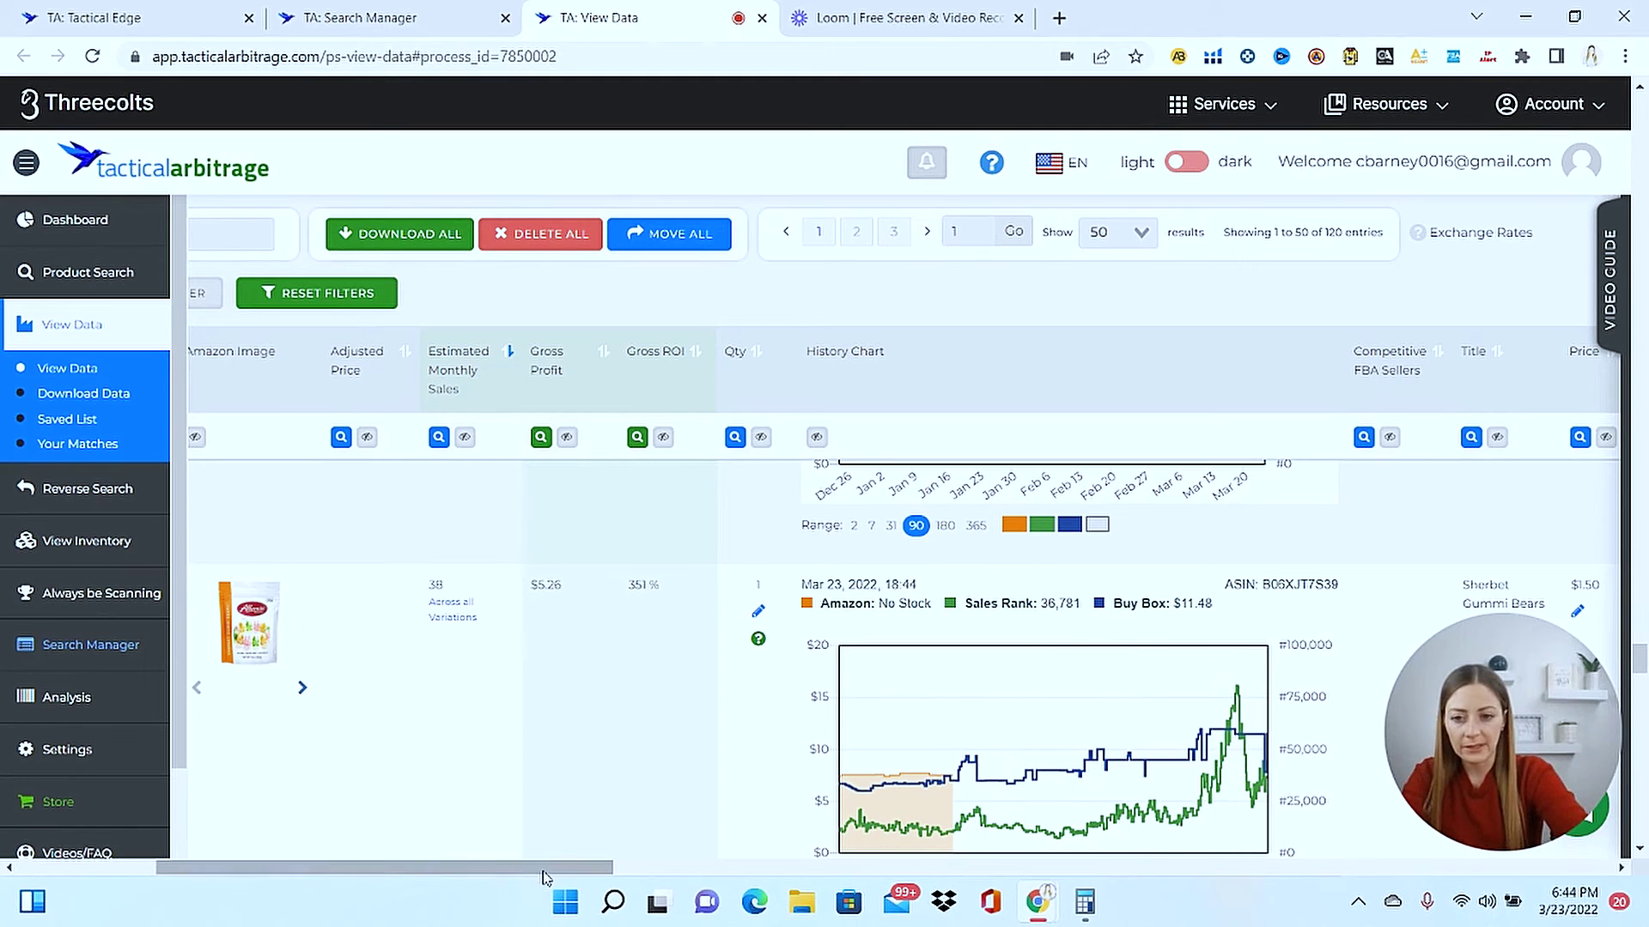
drag(520, 869, 360, 876)
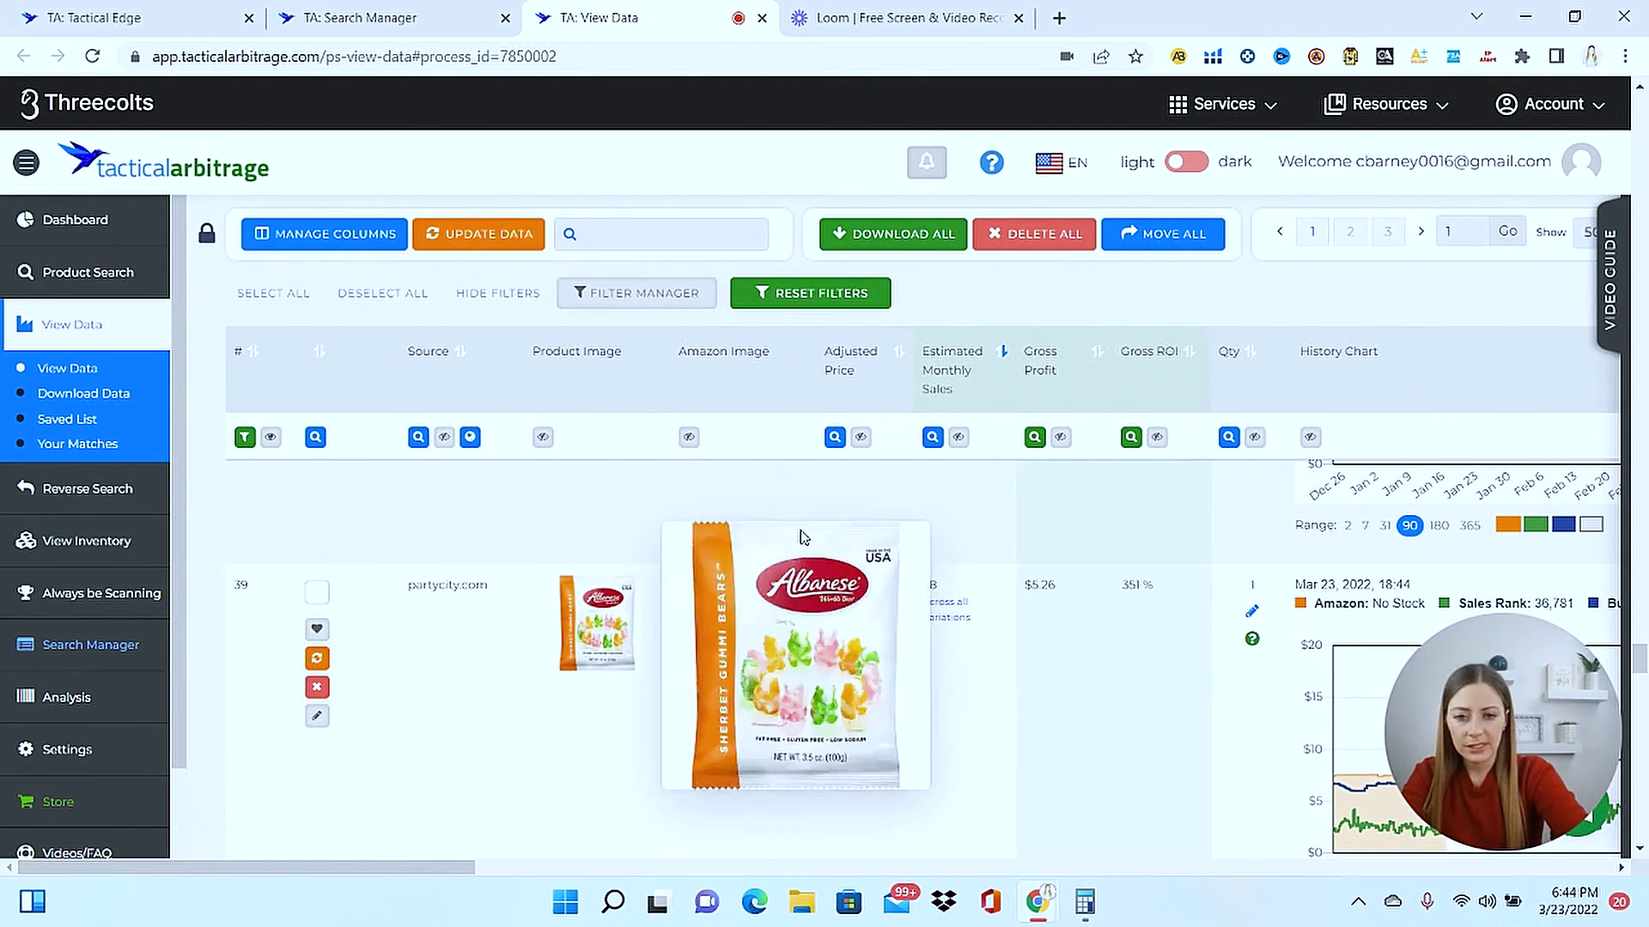
click(633, 636)
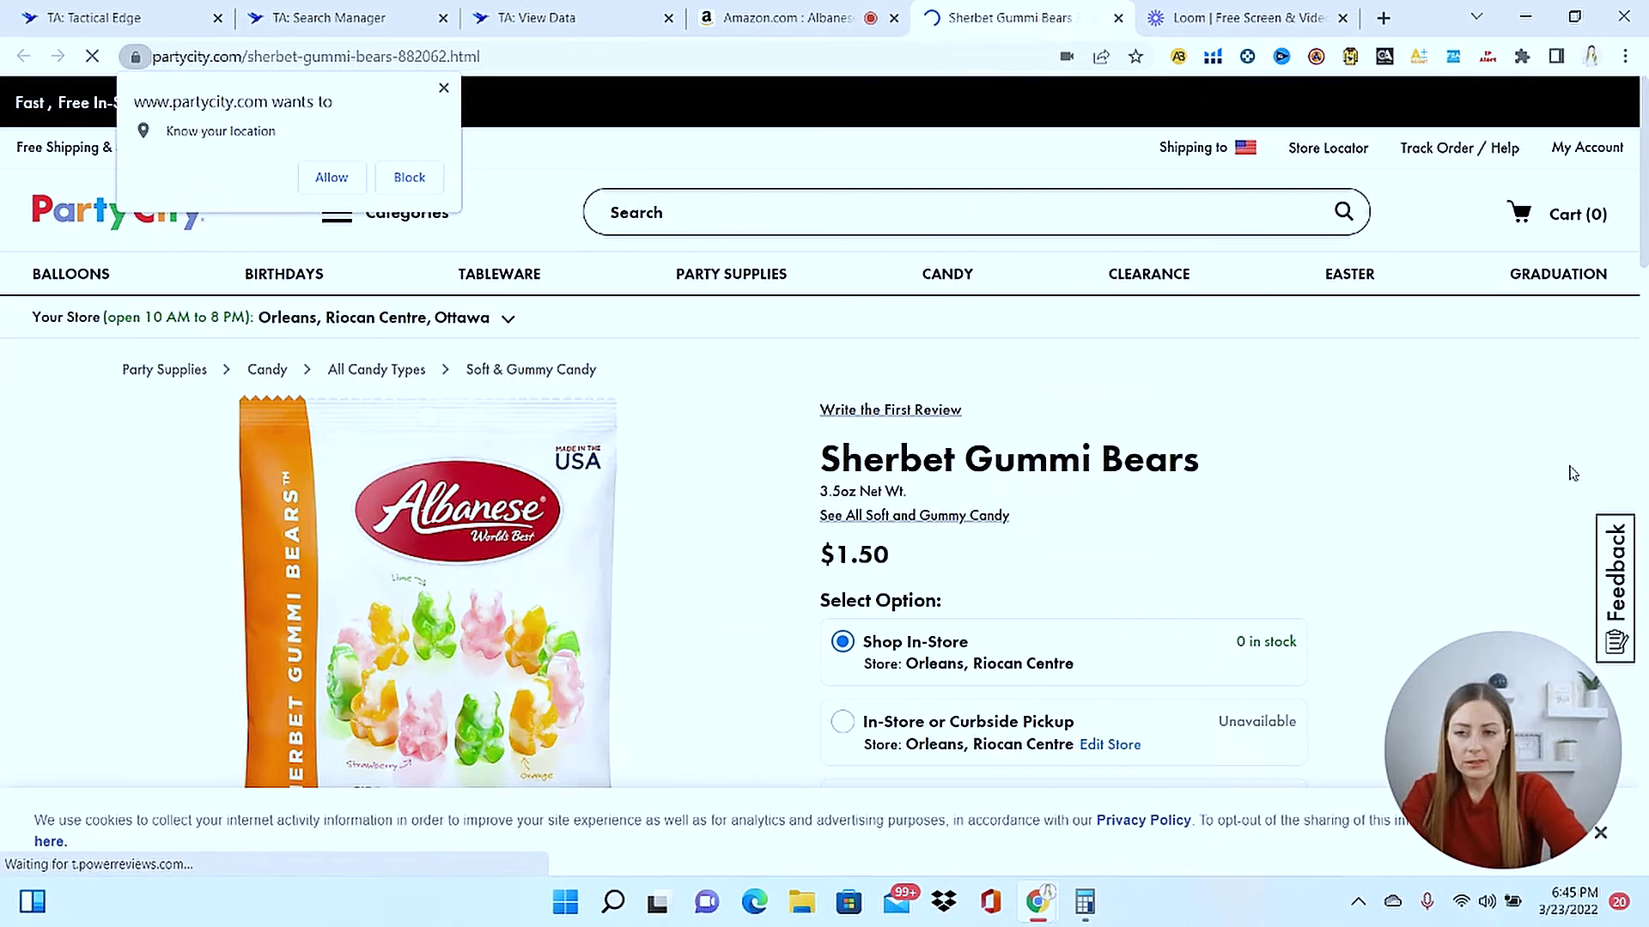
Dismiss Party City's location popup and check the 3.5 oz Sherbet Gummi Bears at $1.50, 0 in stock.
click(445, 89)
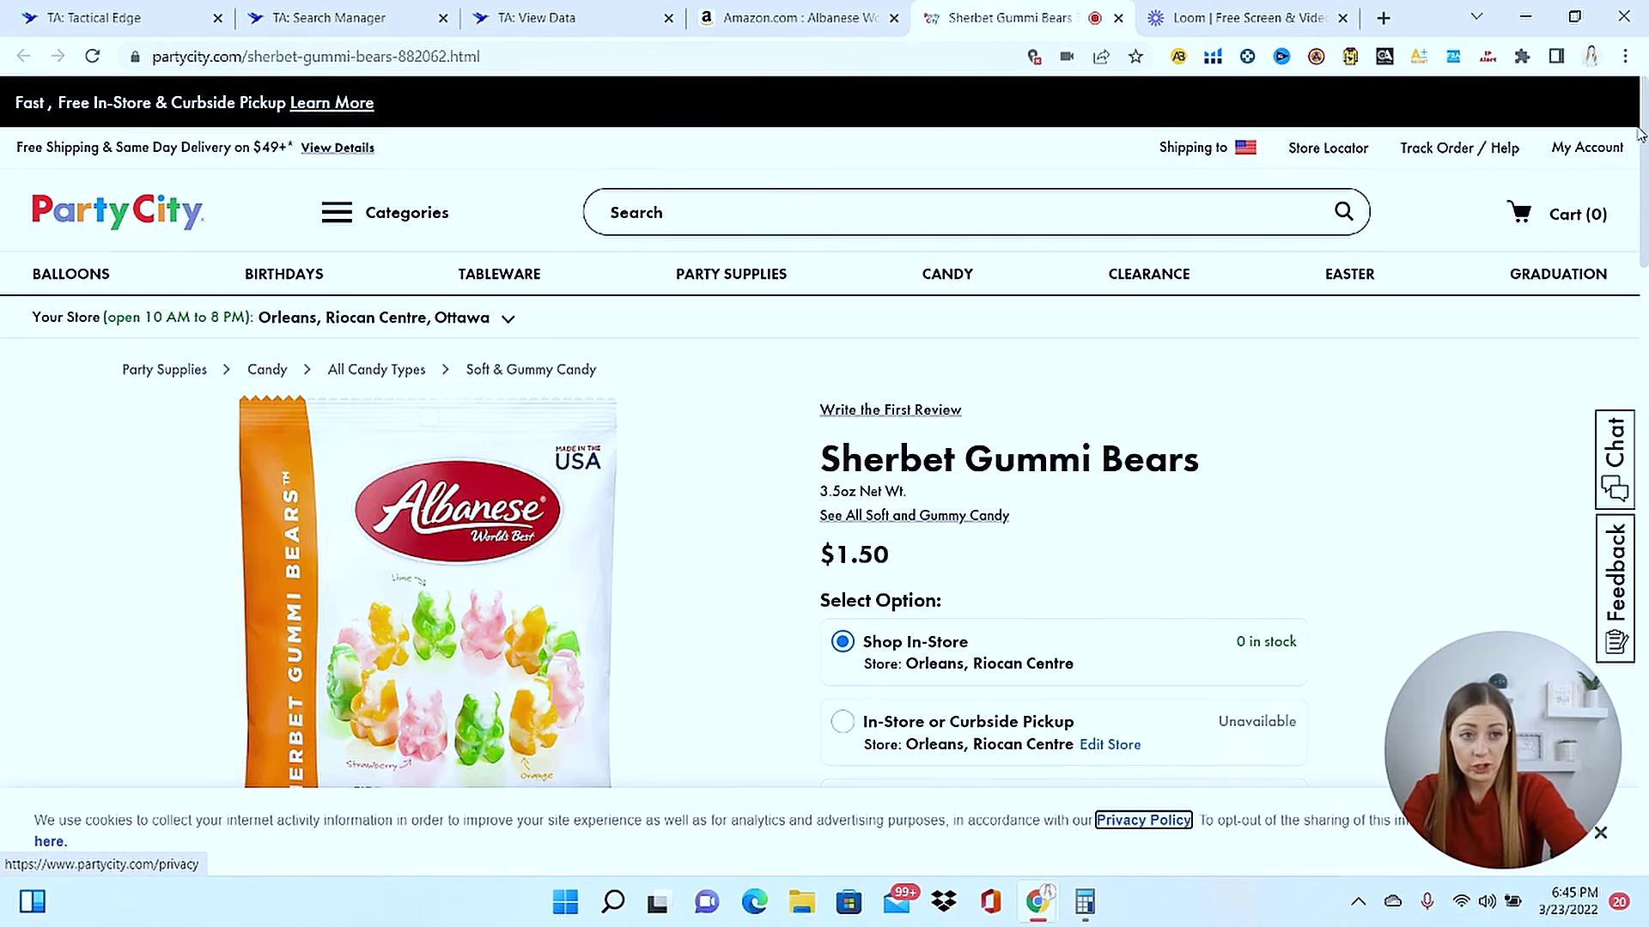
scroll(1038, 379, down, 1)
scroll(1038, 379, up, 1)
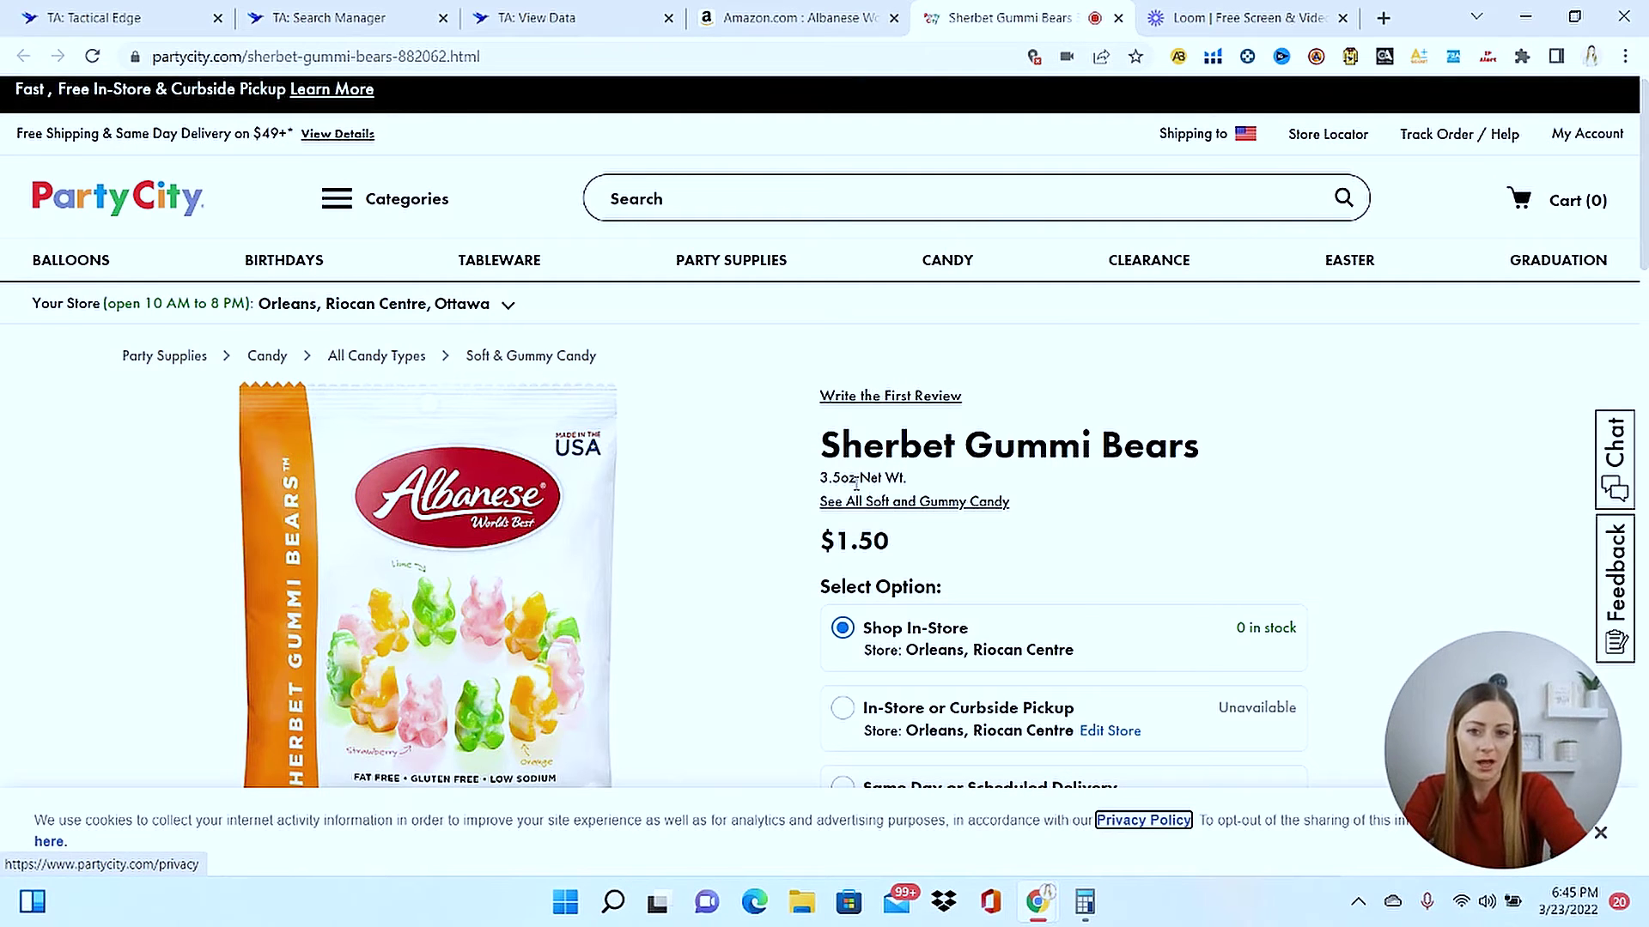
Look over the 9 oz Albanese Sherbet Gummi Bears Amazon listing, then close it and the Party City tab.
click(803, 19)
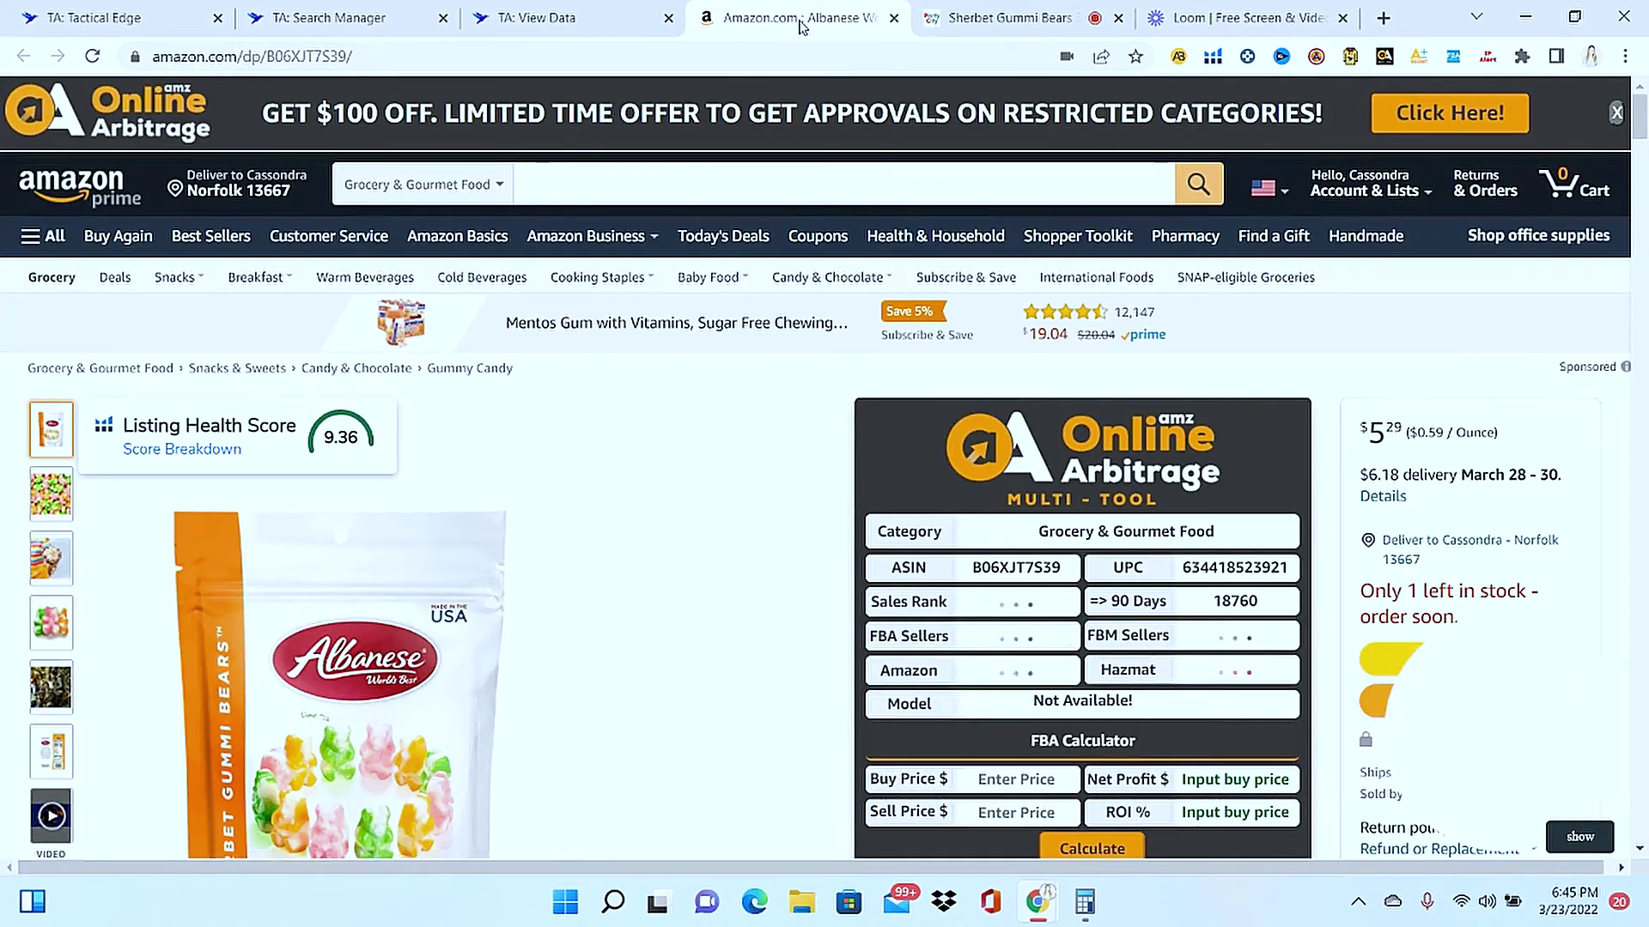
scroll(1576, 149, down, 3)
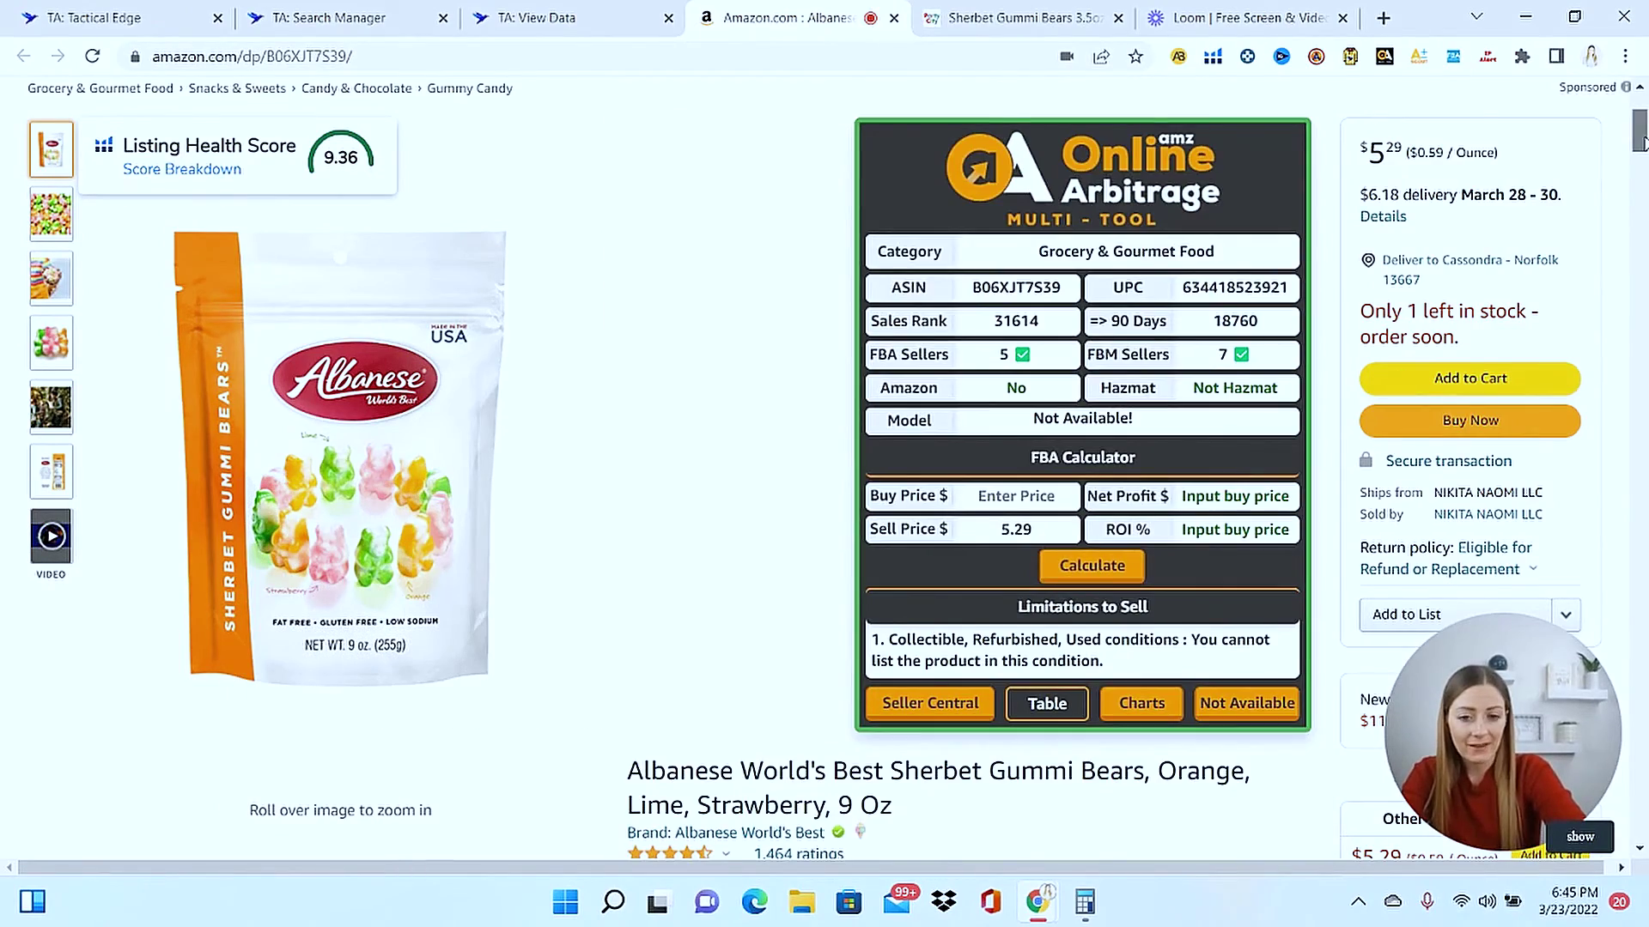
scroll(1640, 151, down, 4)
drag(1640, 150, 1641, 86)
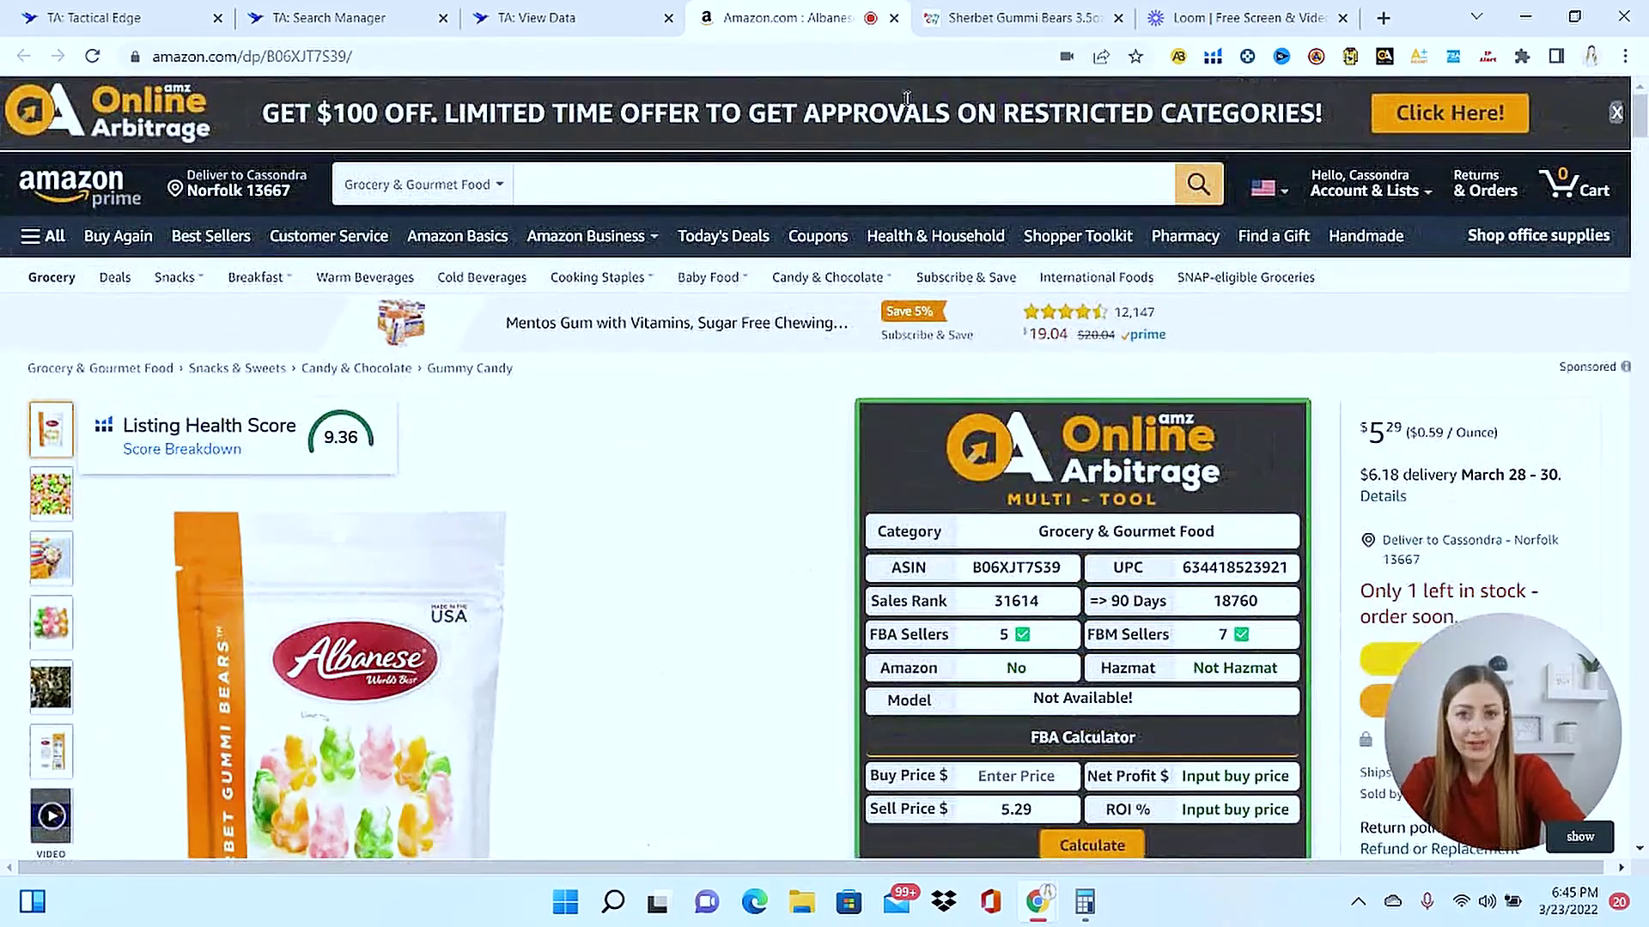
click(1118, 17)
click(893, 17)
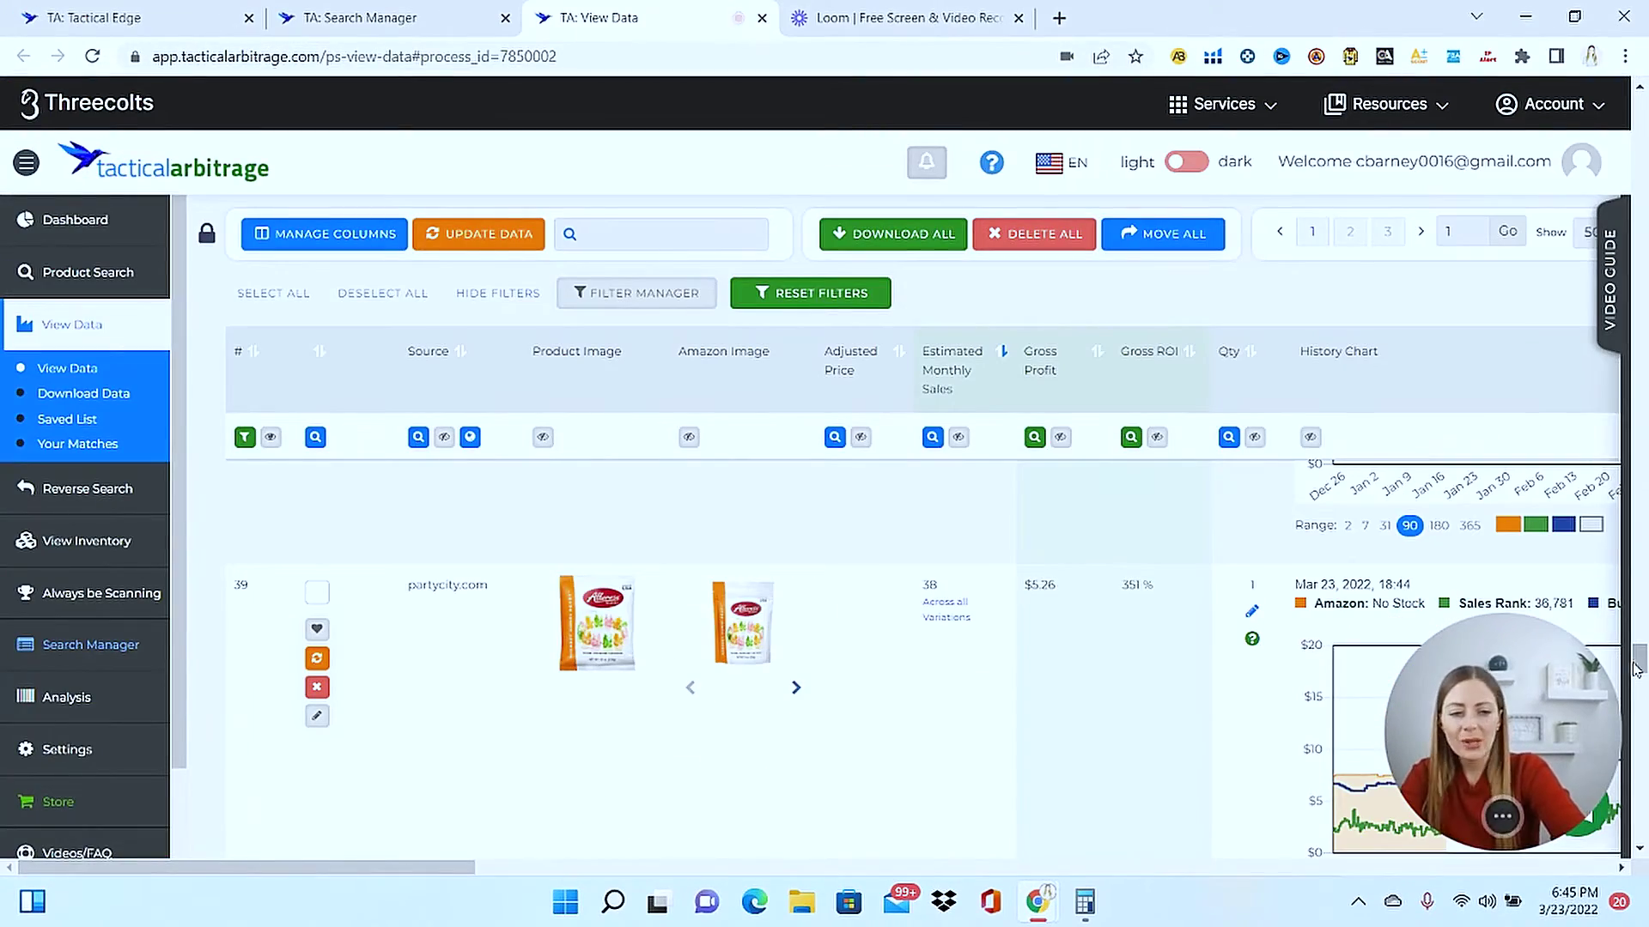
Scroll below rows 41–50 and open results page 2, starting at row 51.
drag(1641, 663, 1641, 705)
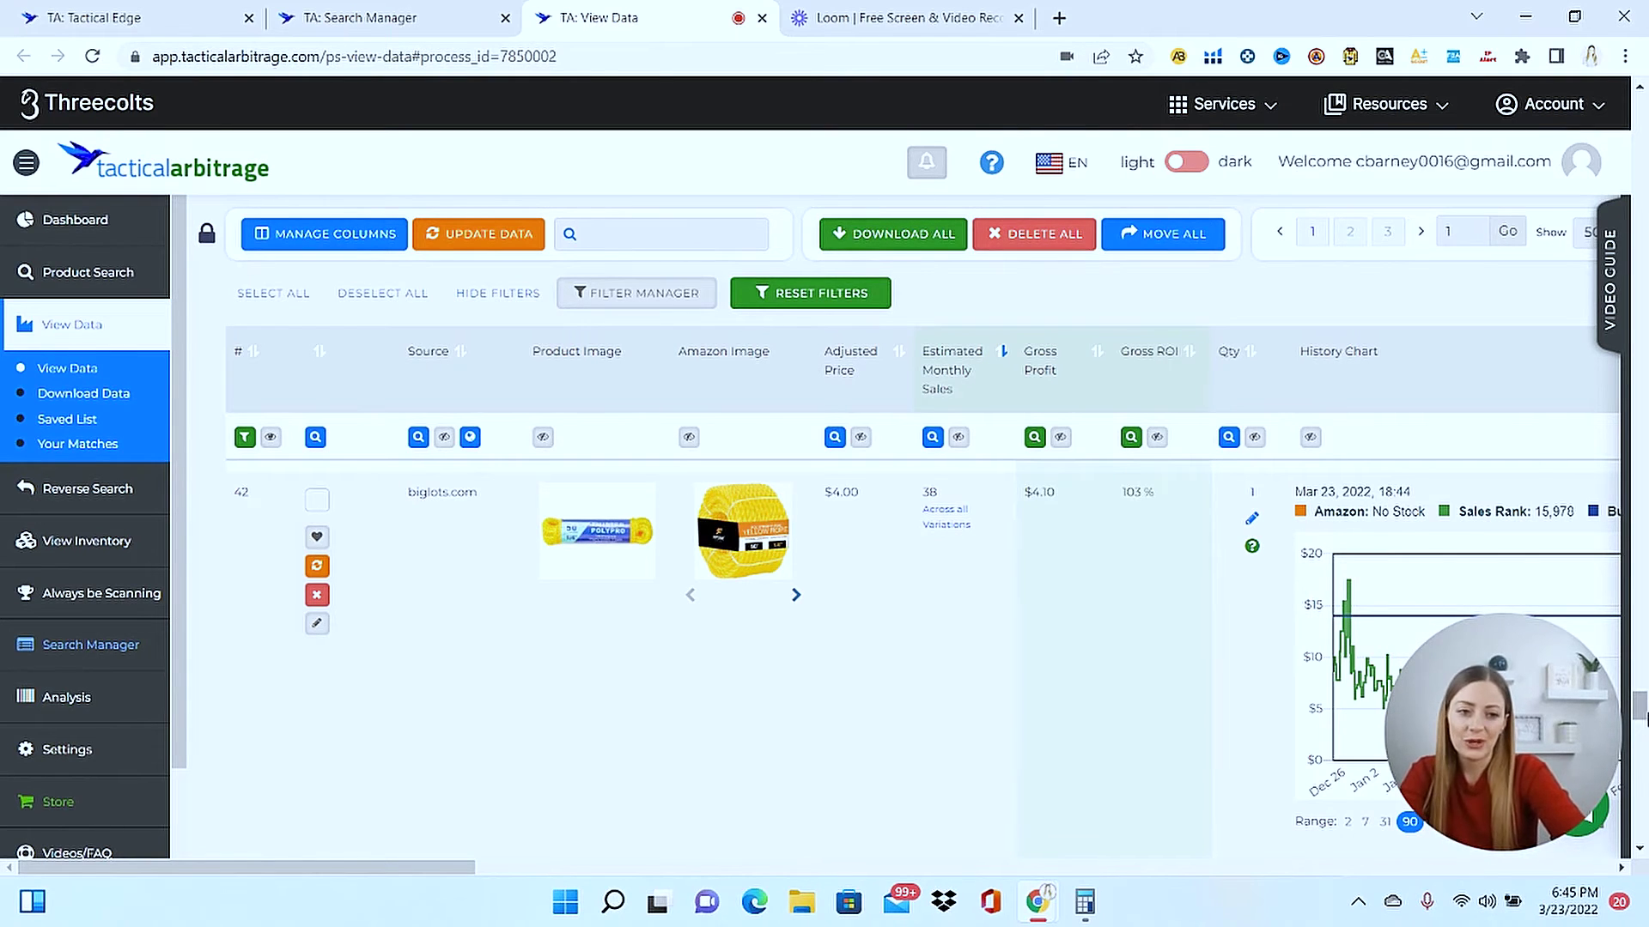
drag(1641, 706, 1642, 805)
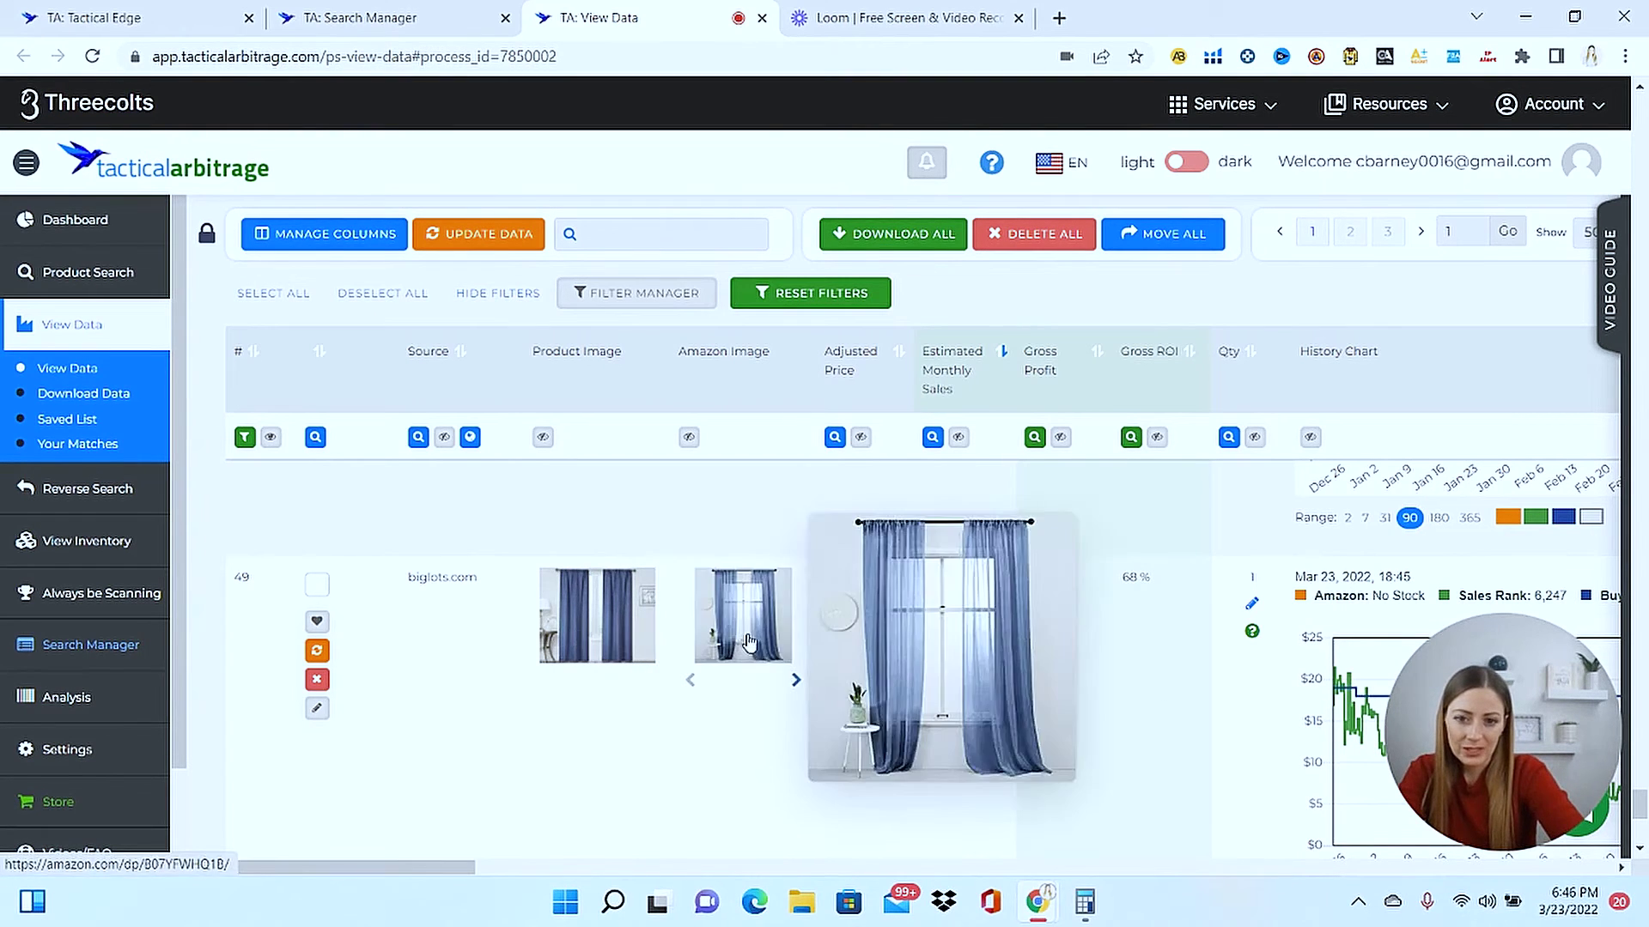
mouse_move(608, 640)
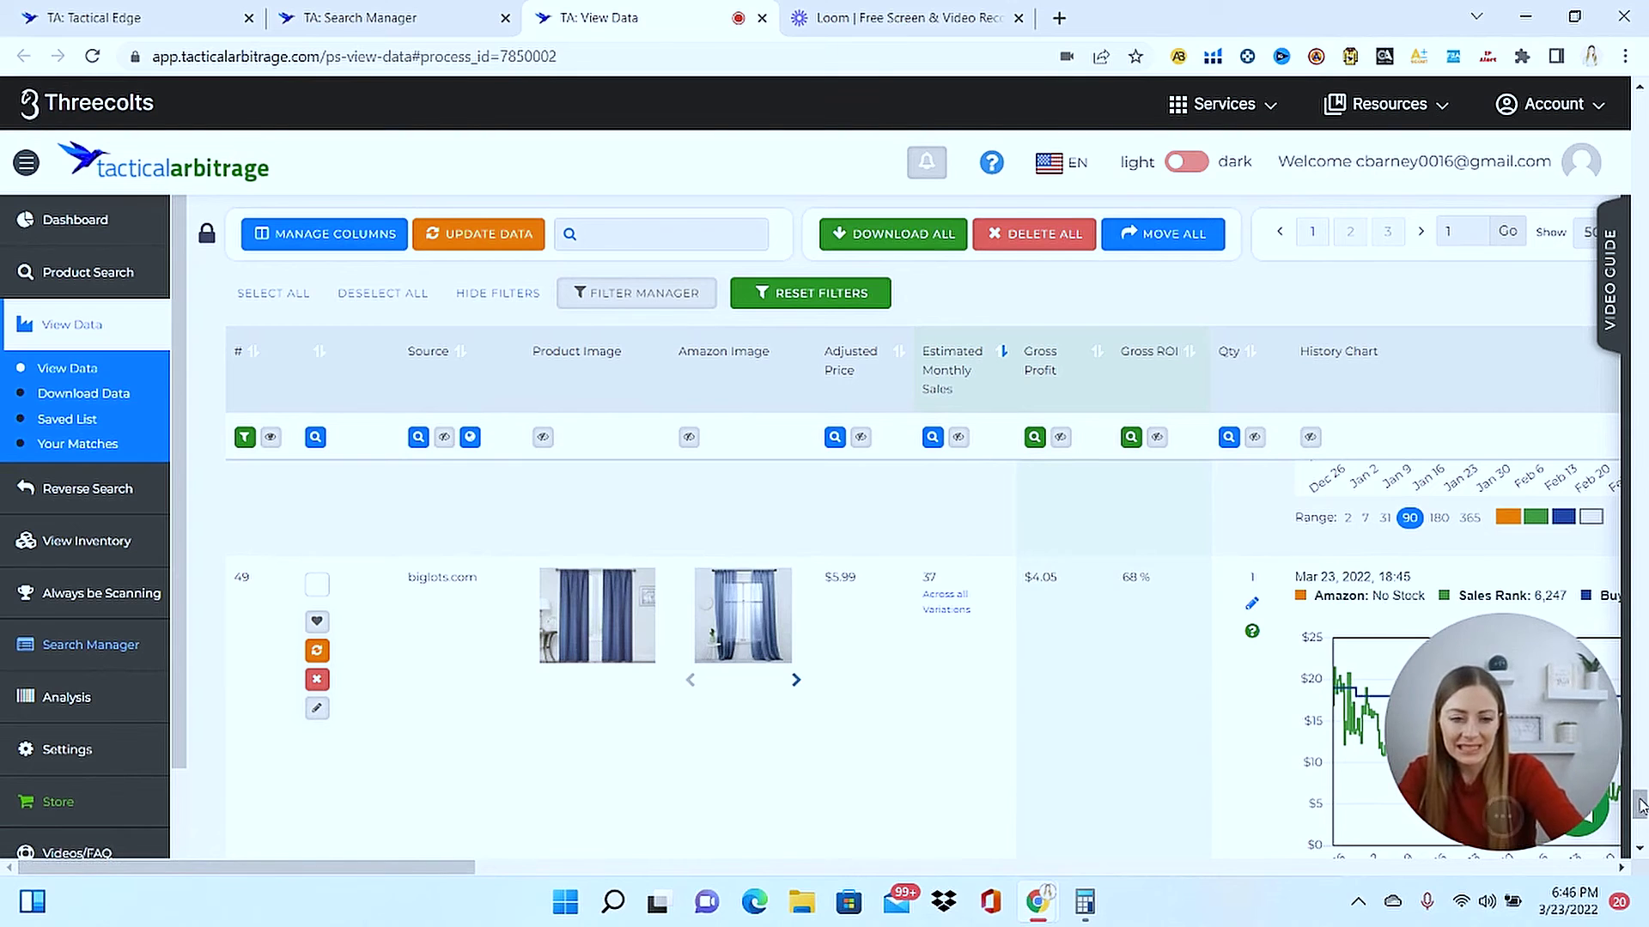
drag(1639, 807, 1640, 826)
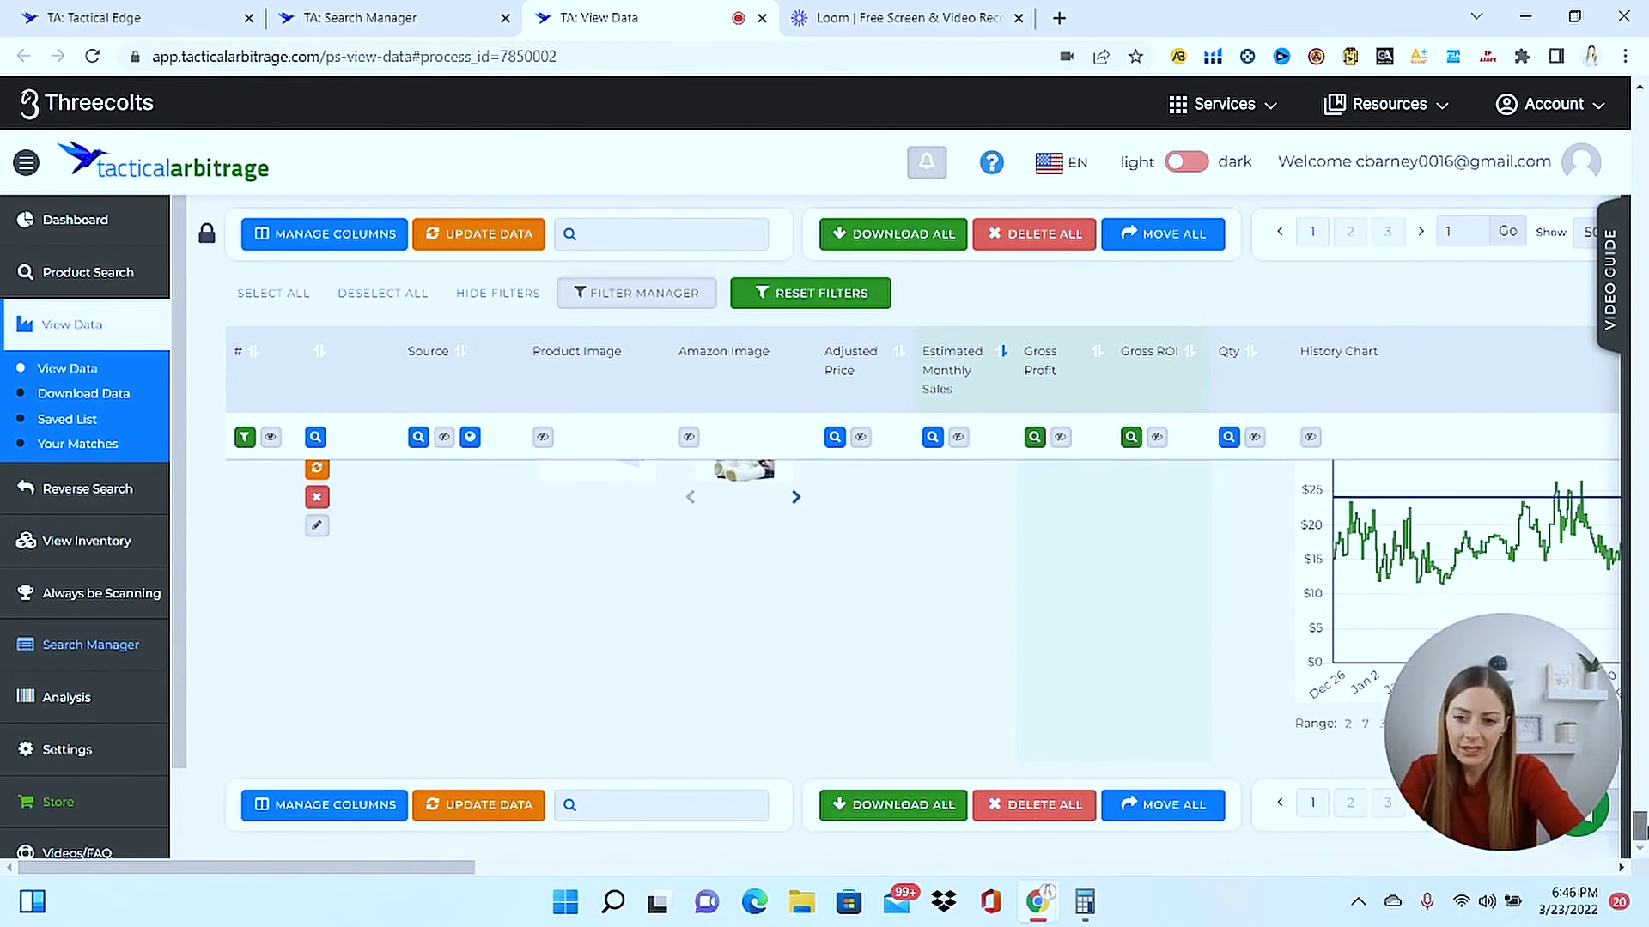
click(1353, 807)
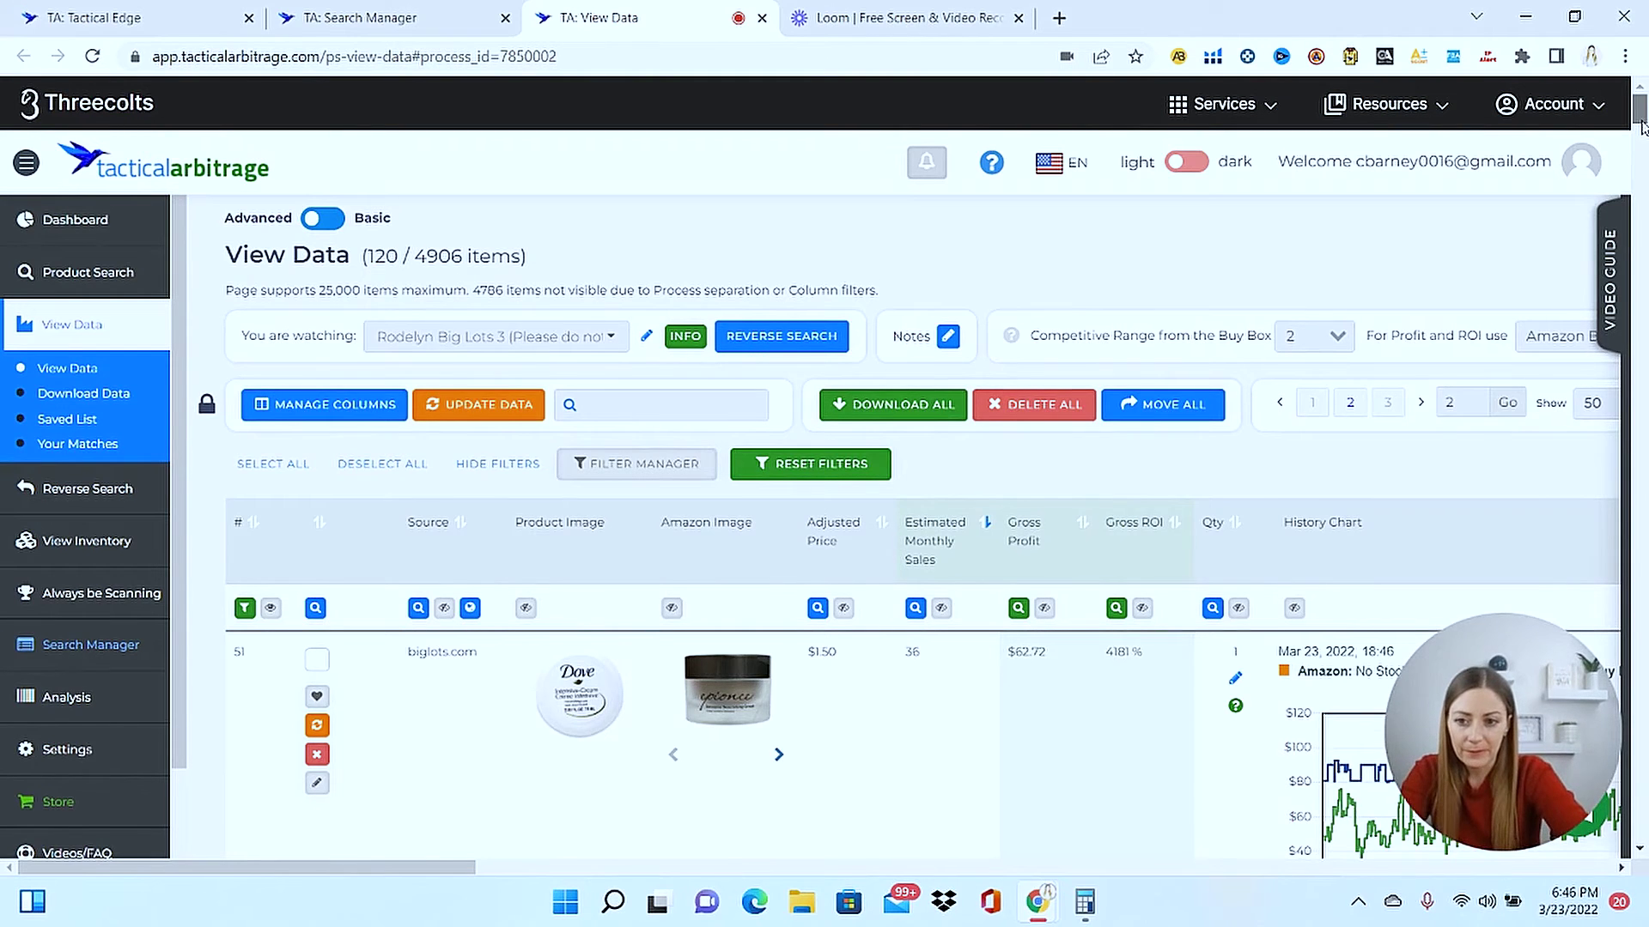
Open the ghee oil lead's Big Lots ($4.99) and Amazon ($17.07) product pages in new tabs.
drag(1642, 126, 1643, 155)
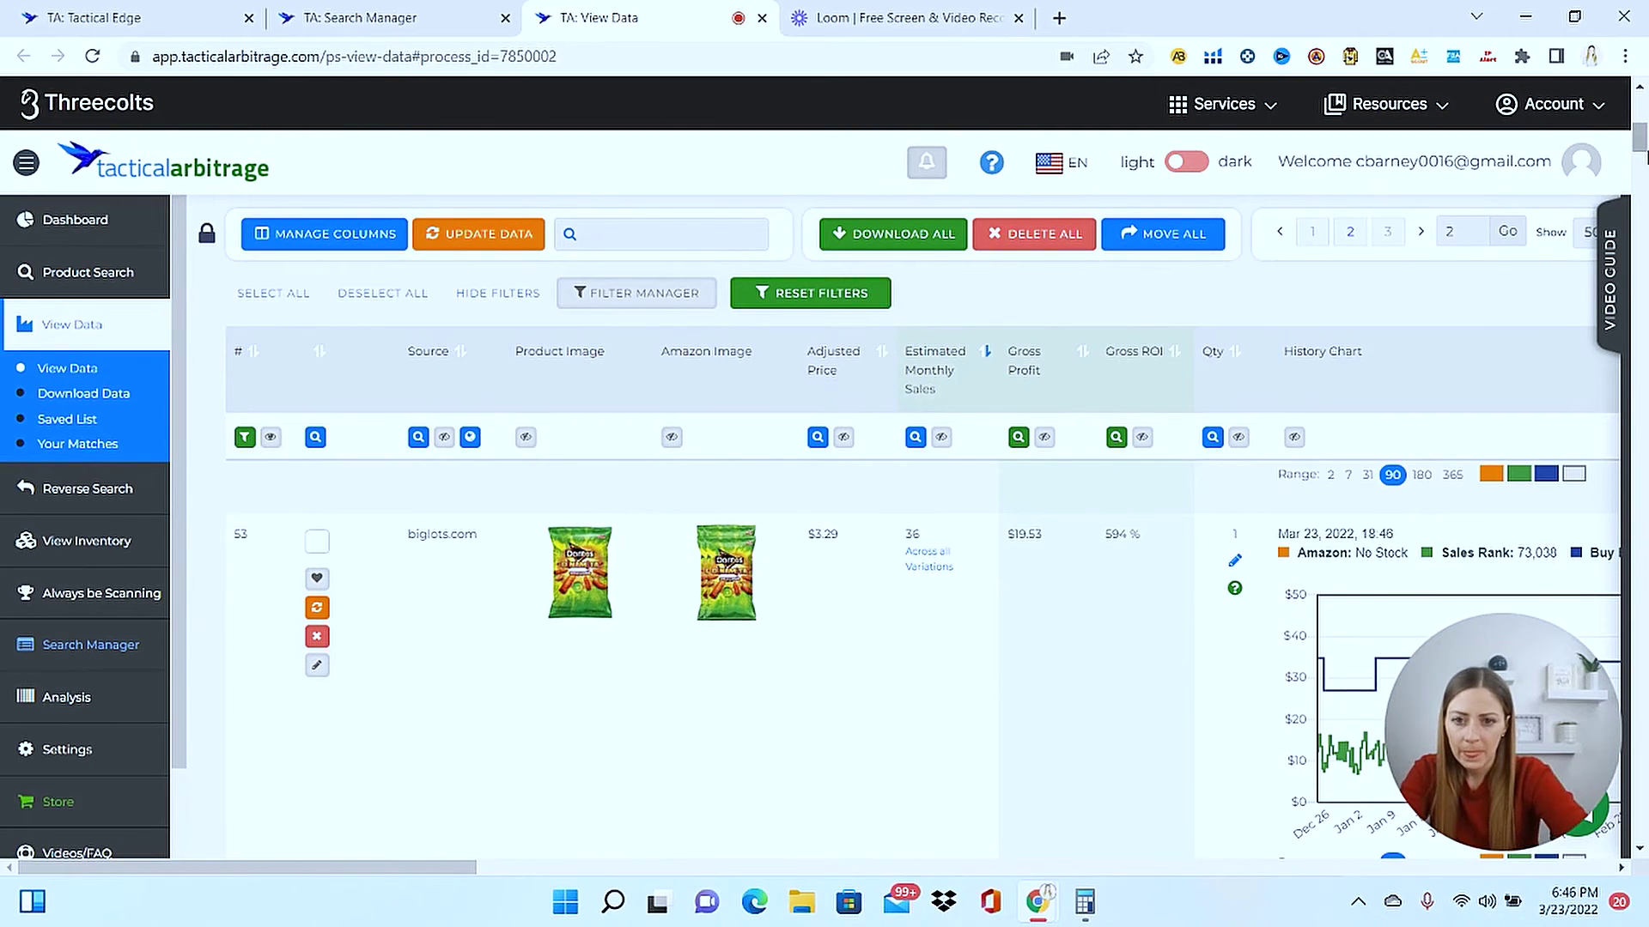
mouse_move(730, 577)
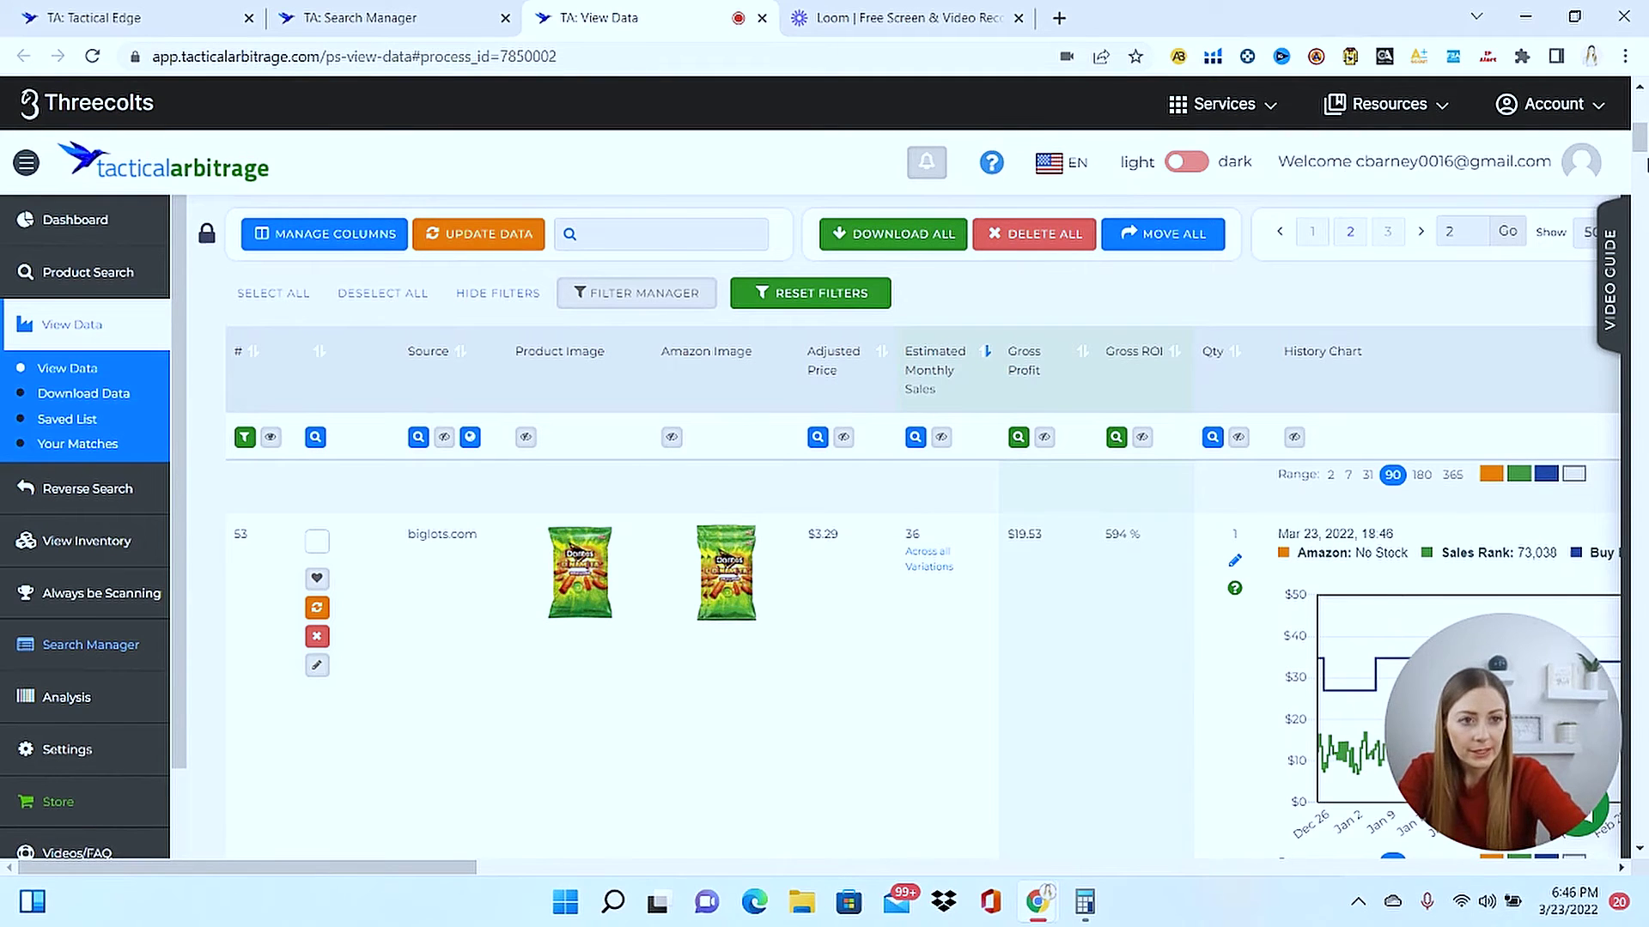
drag(1641, 140, 1641, 288)
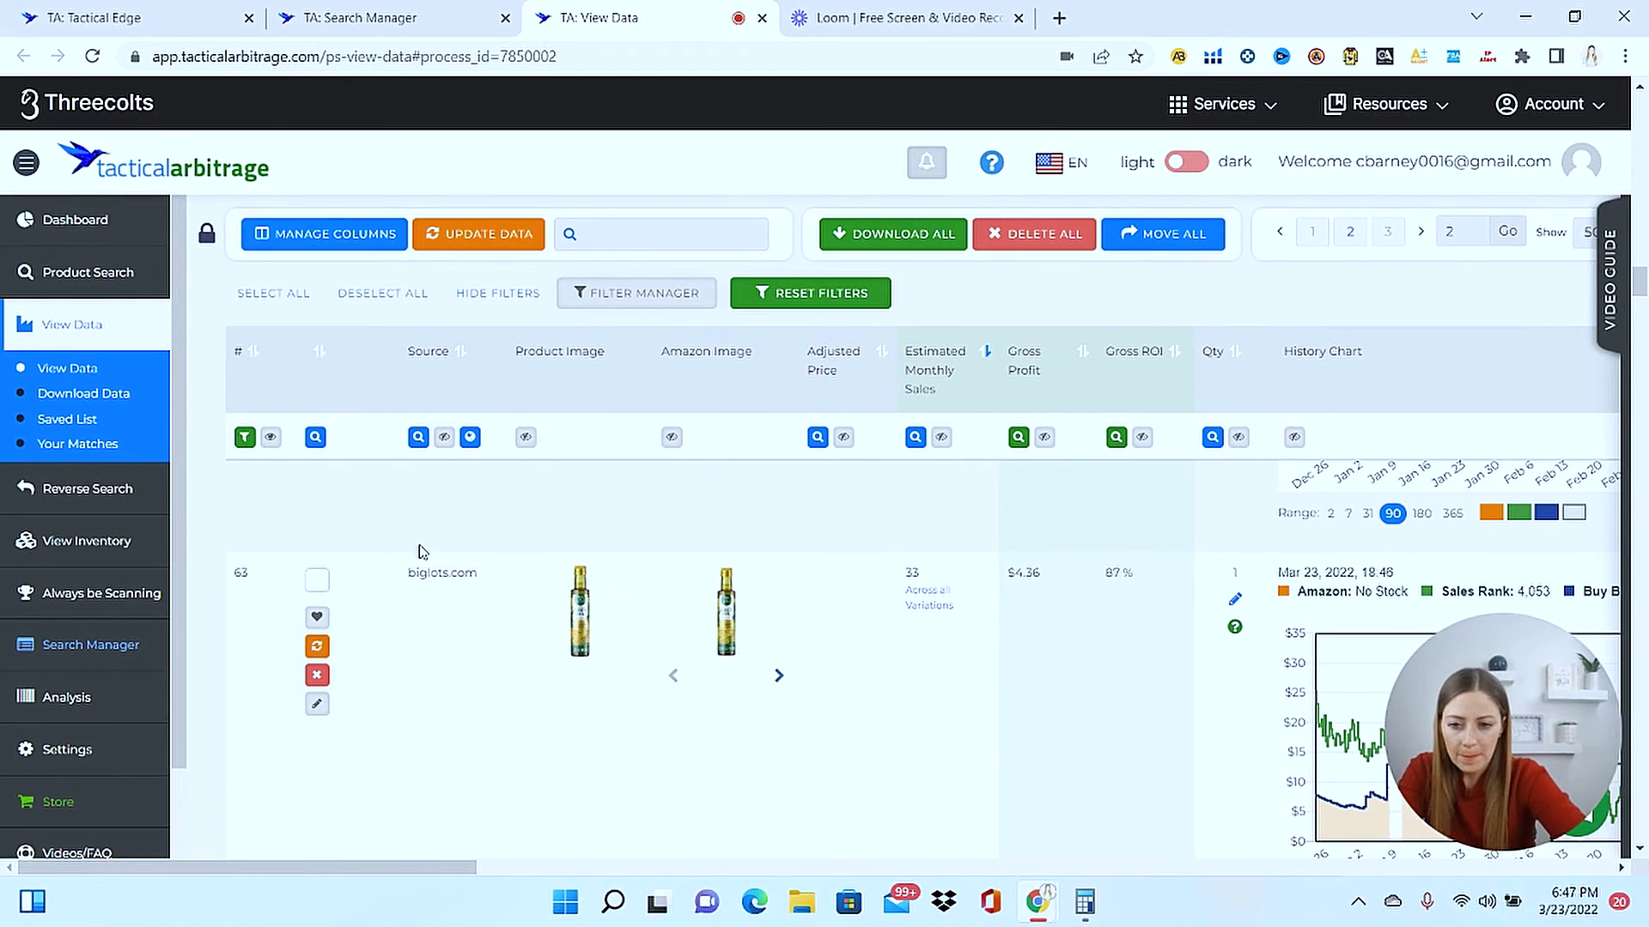
drag(423, 867, 603, 892)
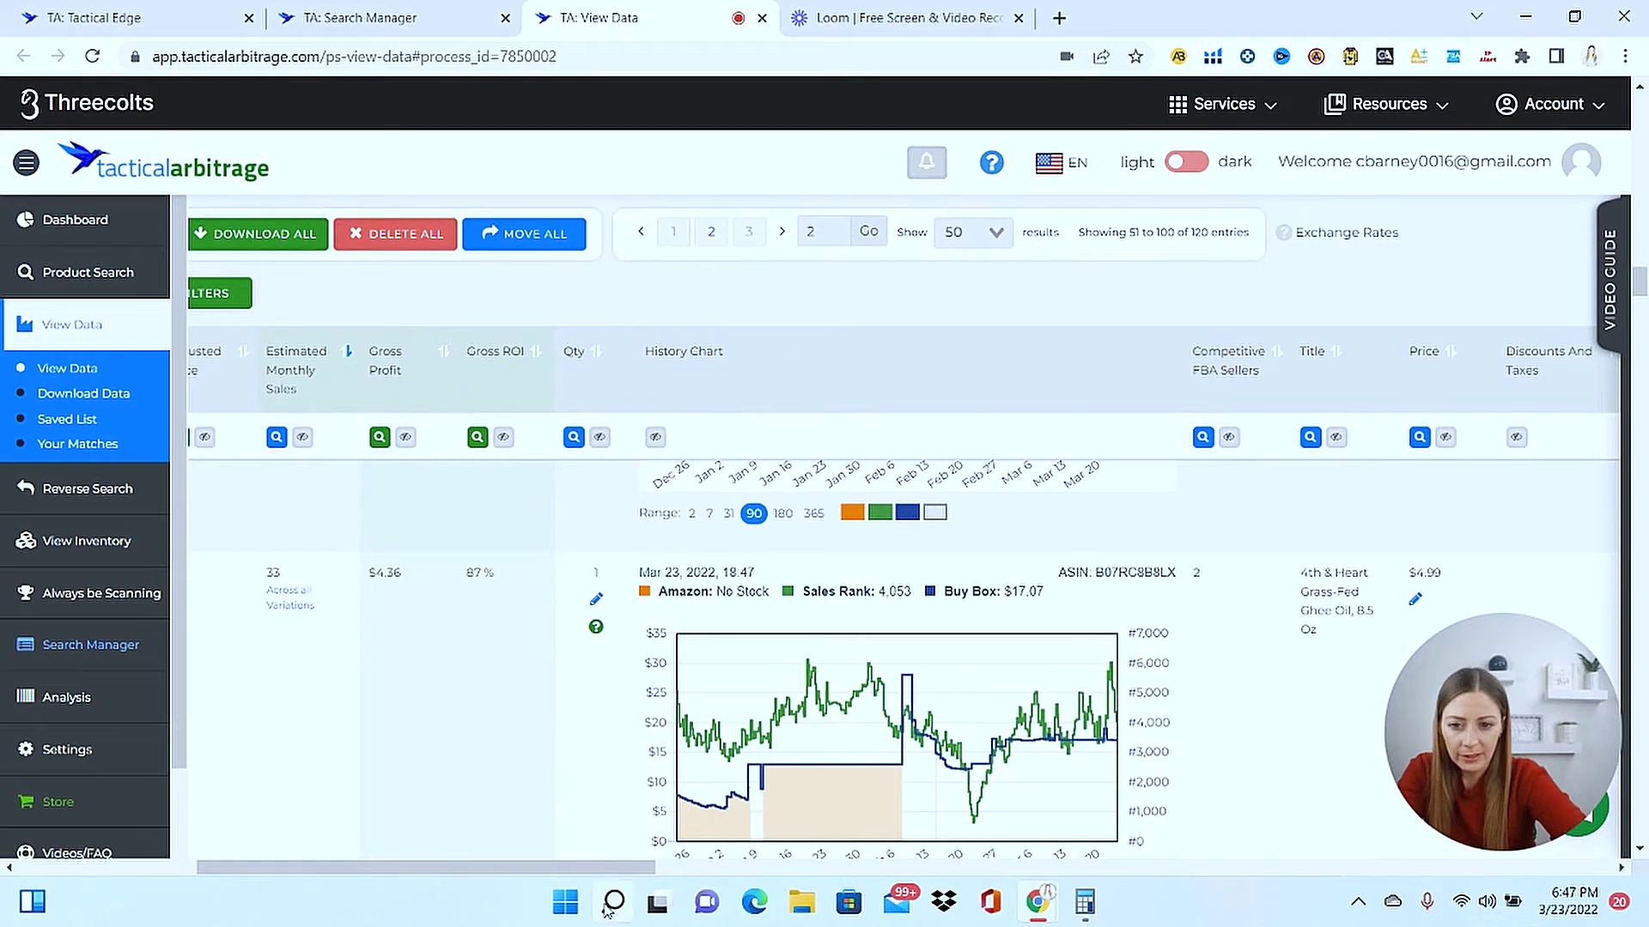
mouse_move(626, 881)
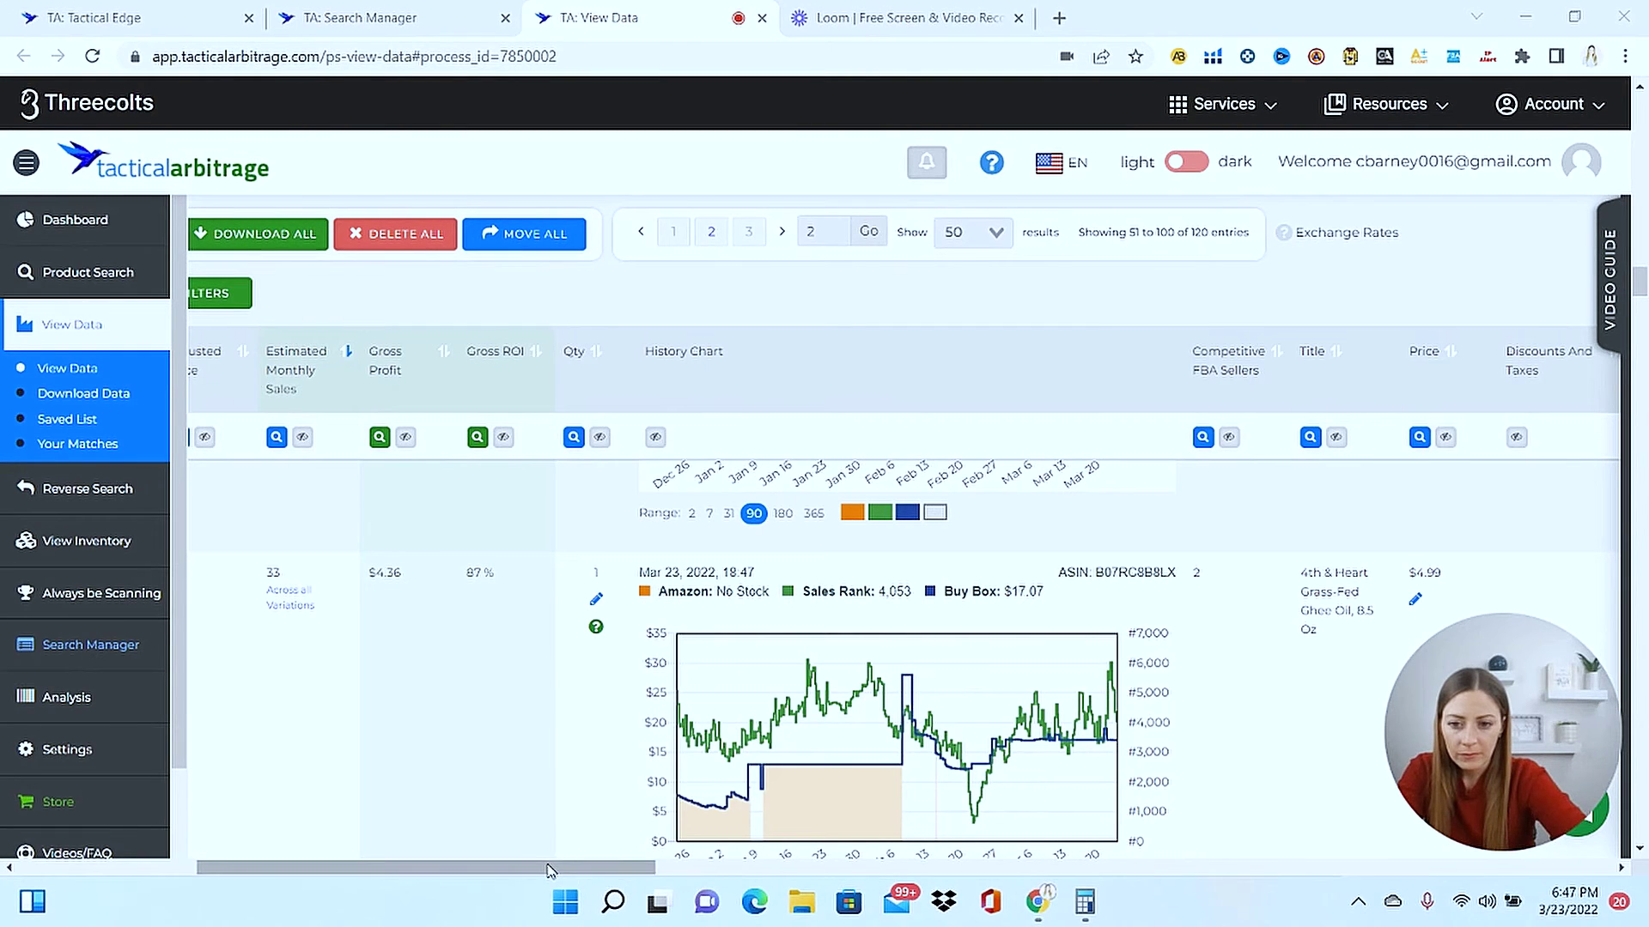
drag(528, 868, 357, 872)
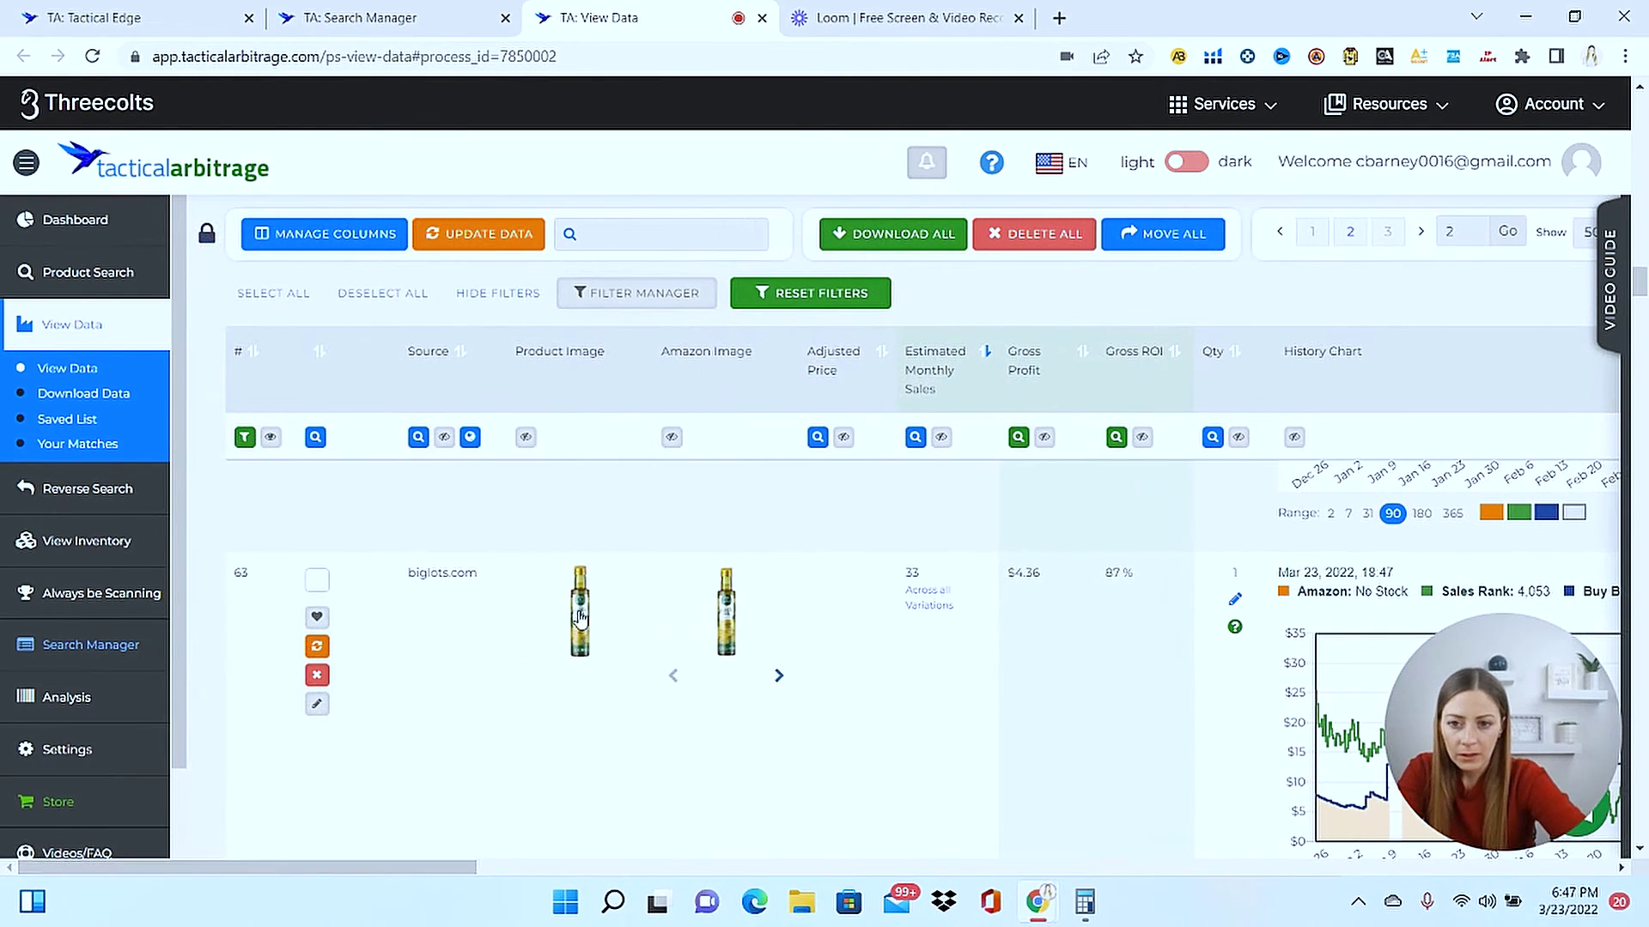
mouse_move(587, 620)
click(725, 624)
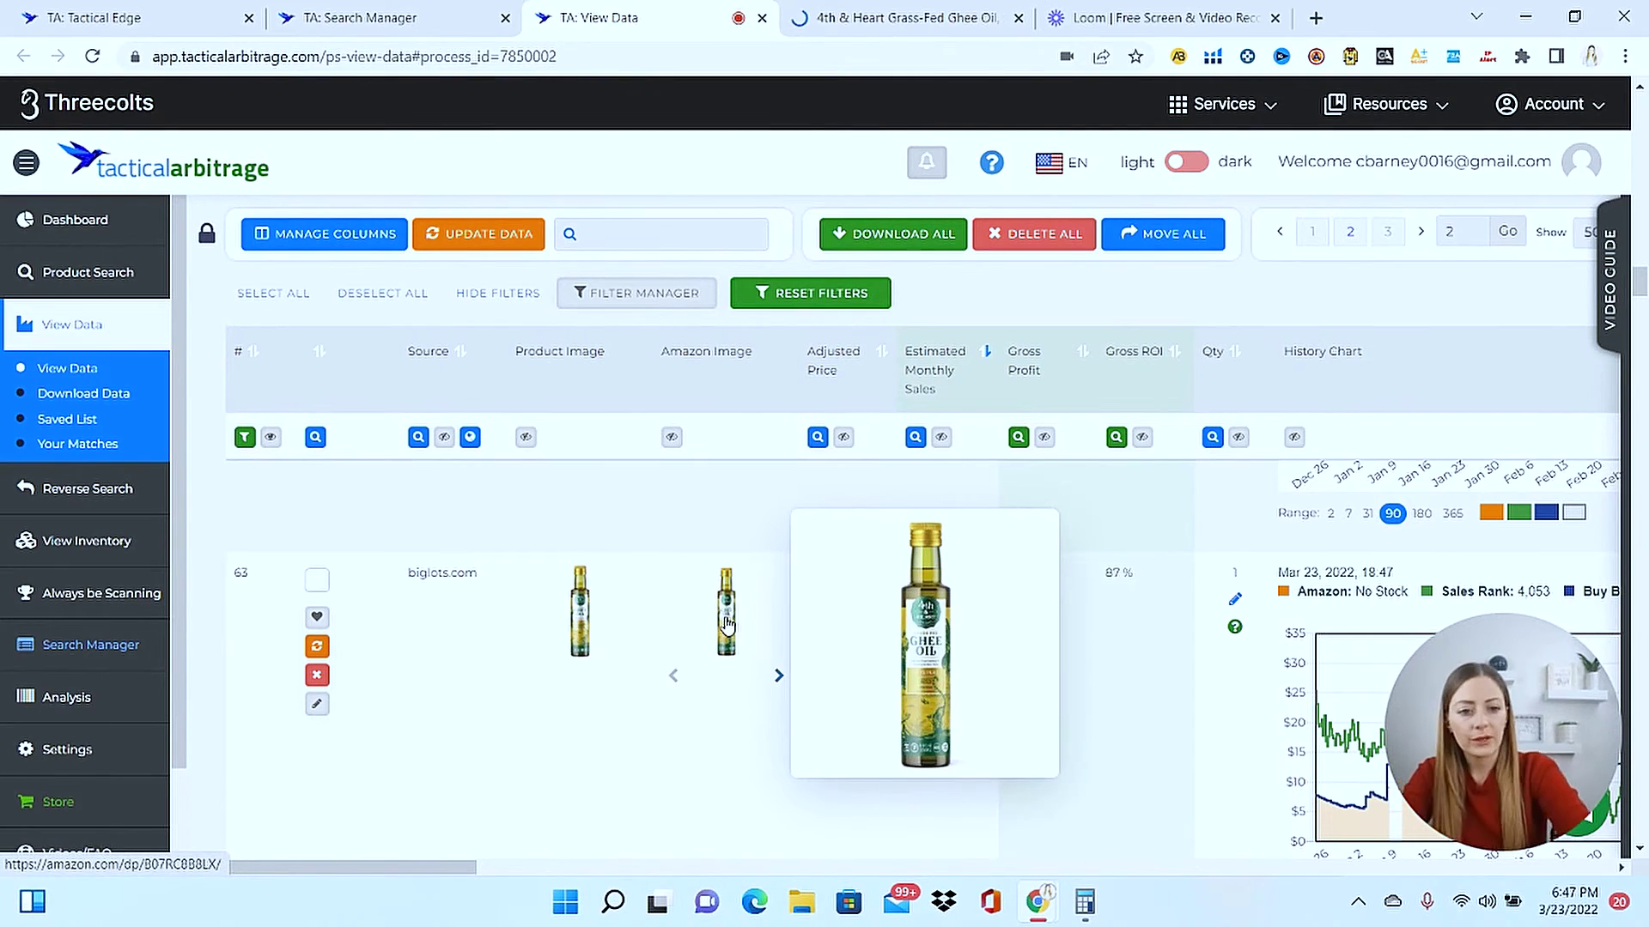
key(ctrl+Tab)
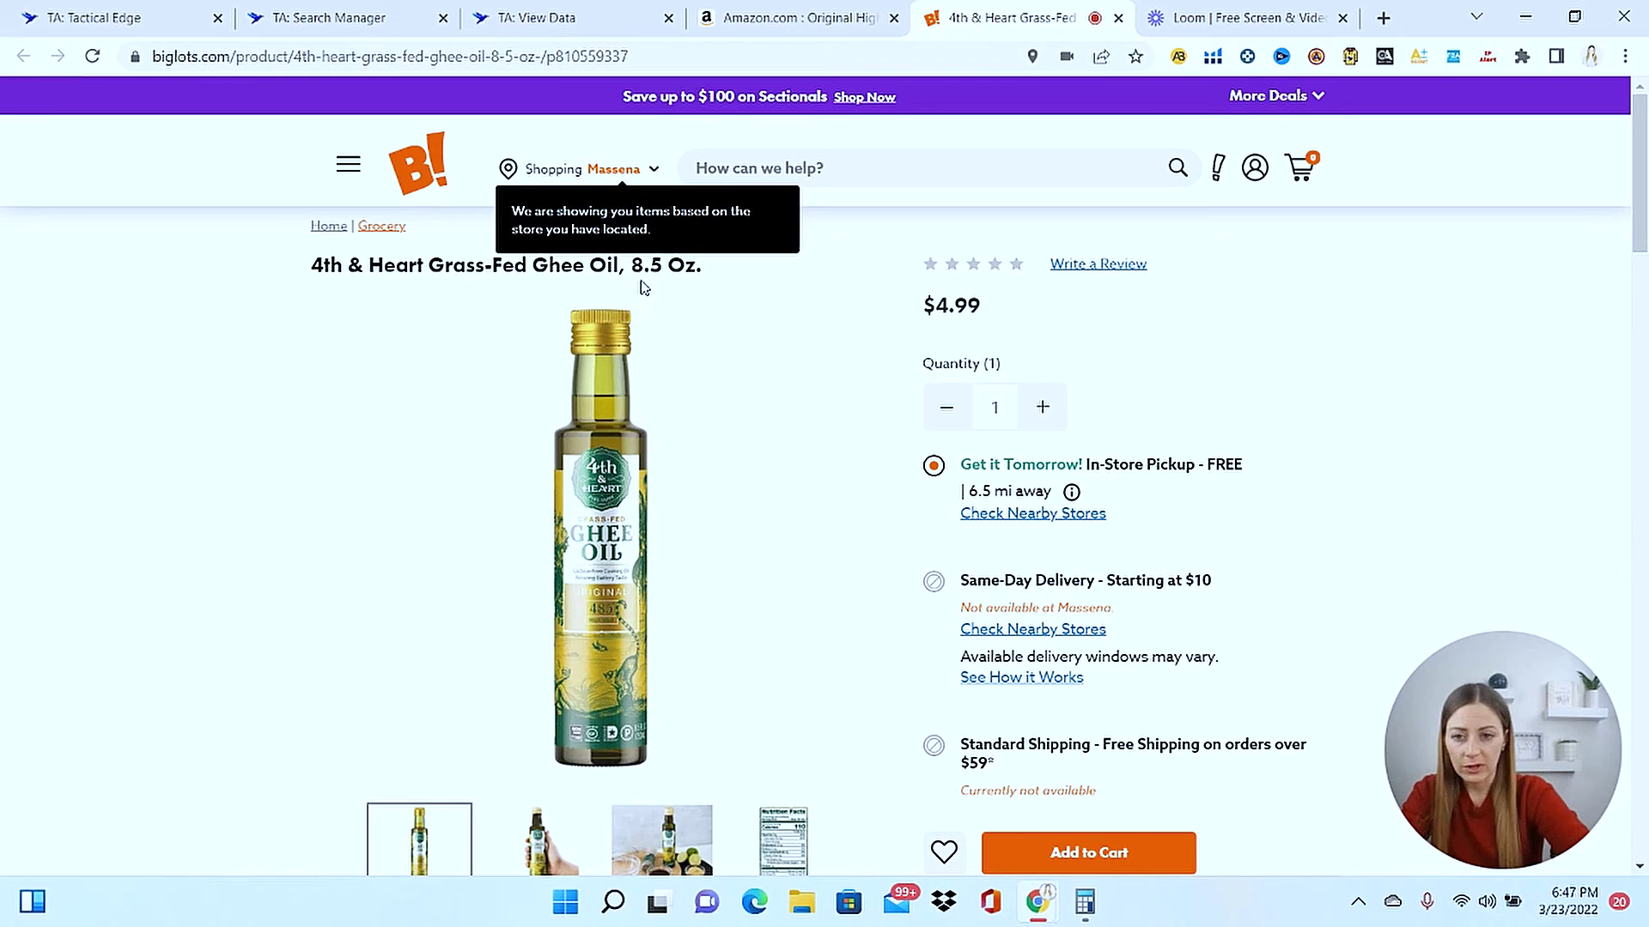
click(822, 19)
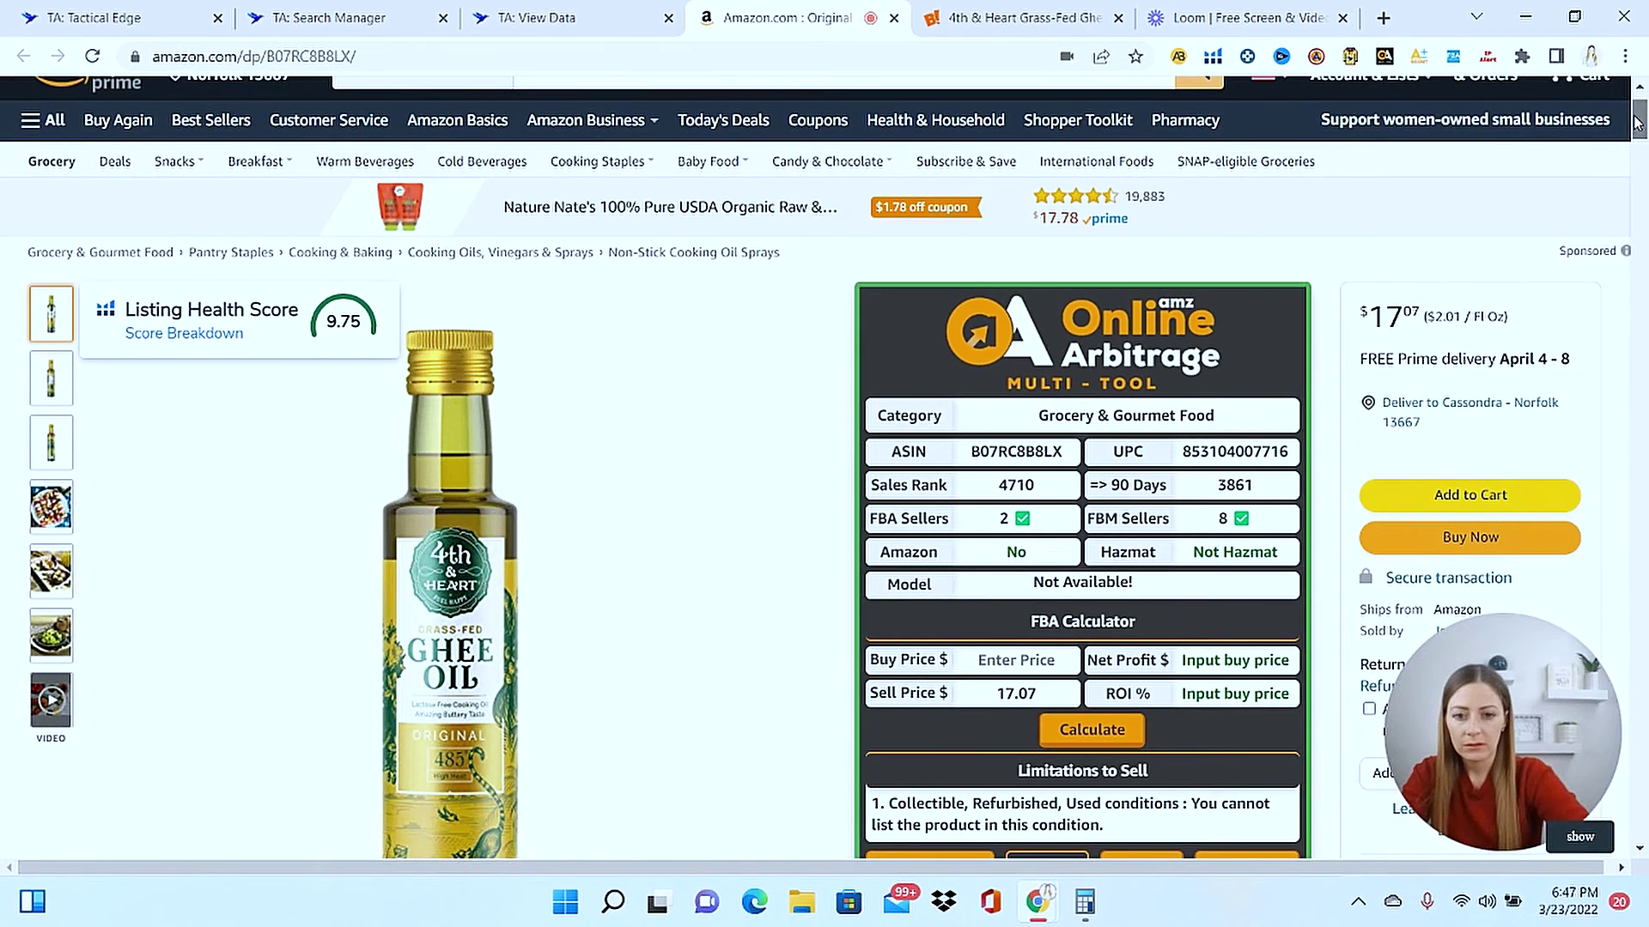
Scroll the 4th & Heart ghee oil listing to check sales rank 4710 and its 2 FBA sellers.
scroll(1638, 123, down, 10)
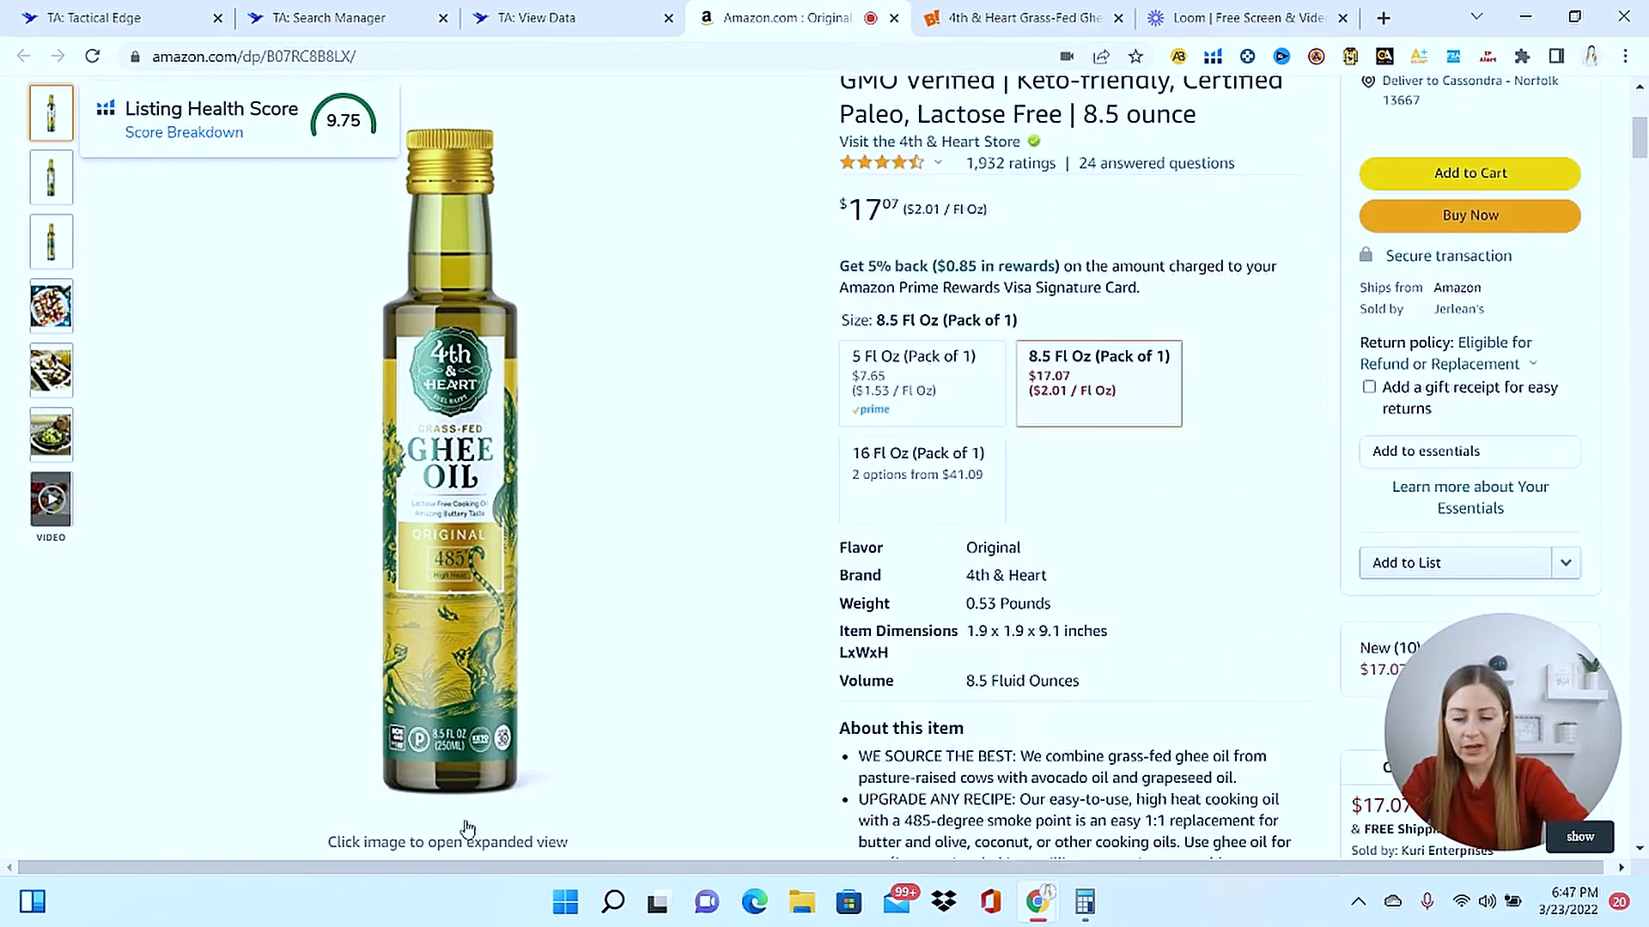
scroll(1444, 655, up, 7)
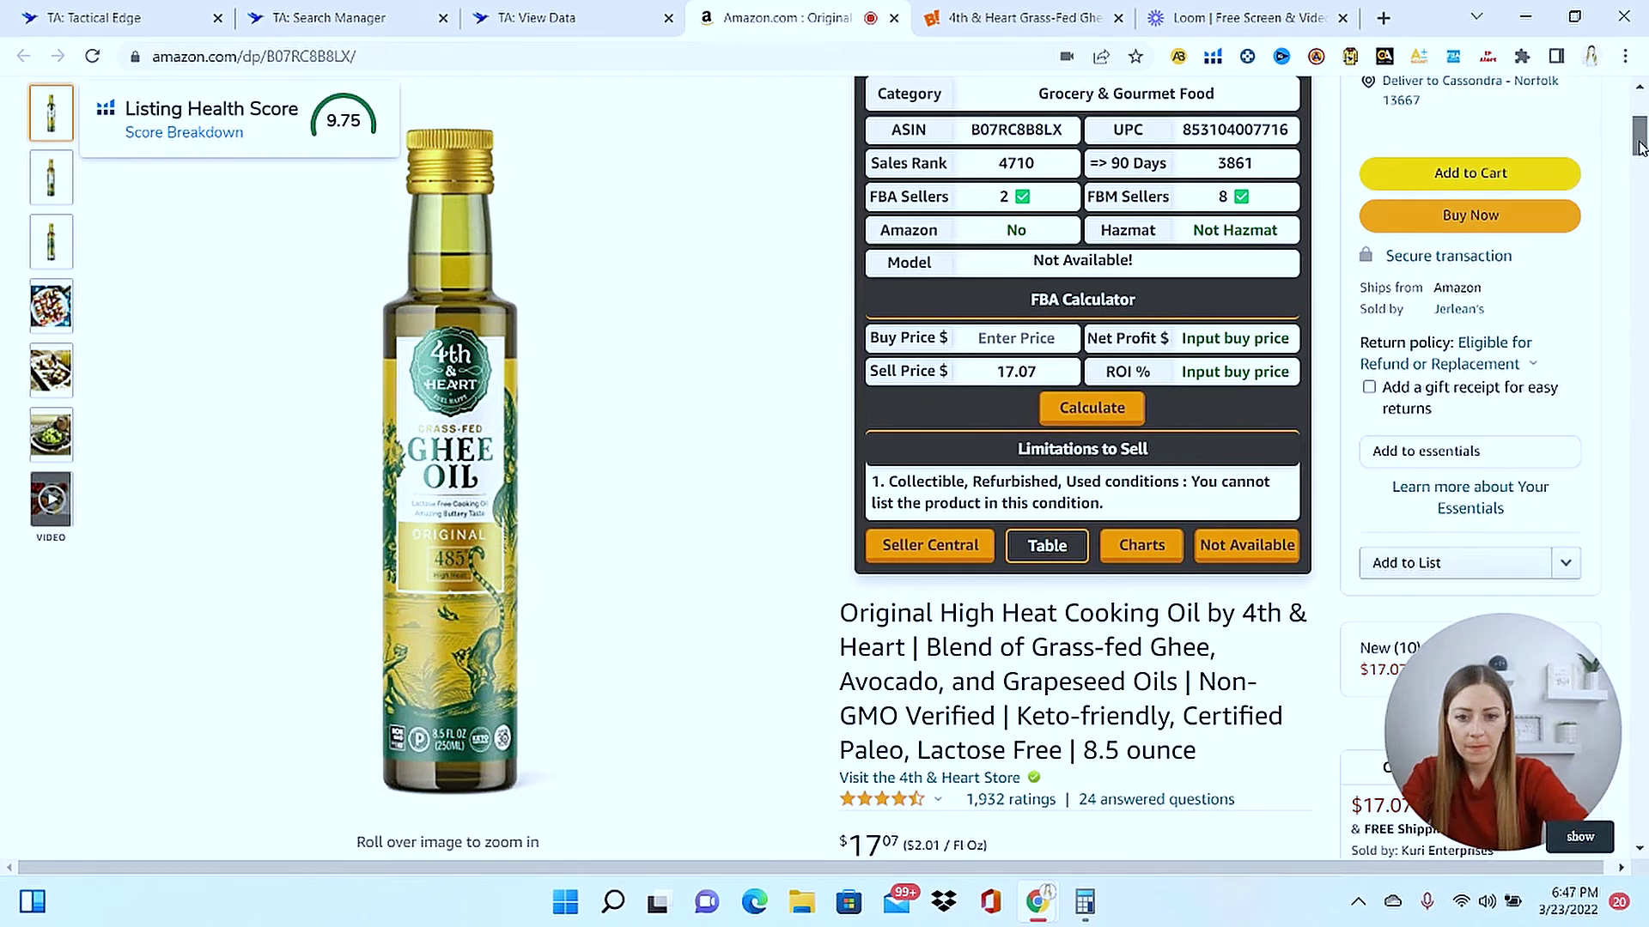
scroll(1639, 148, down, 1)
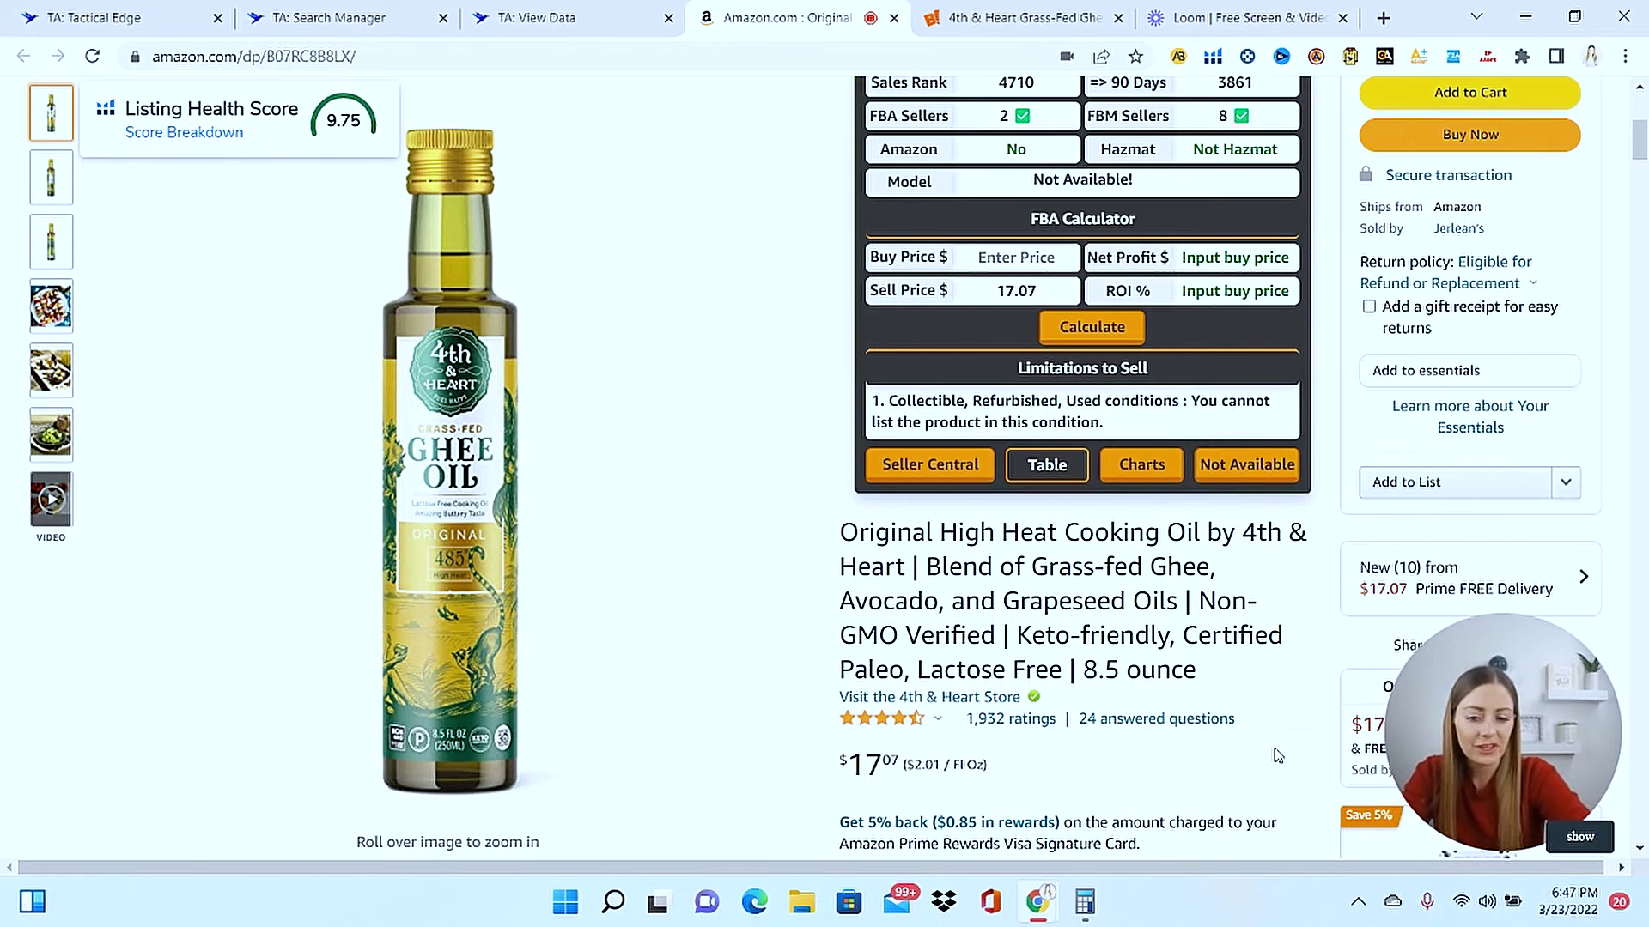
mouse_move(711, 317)
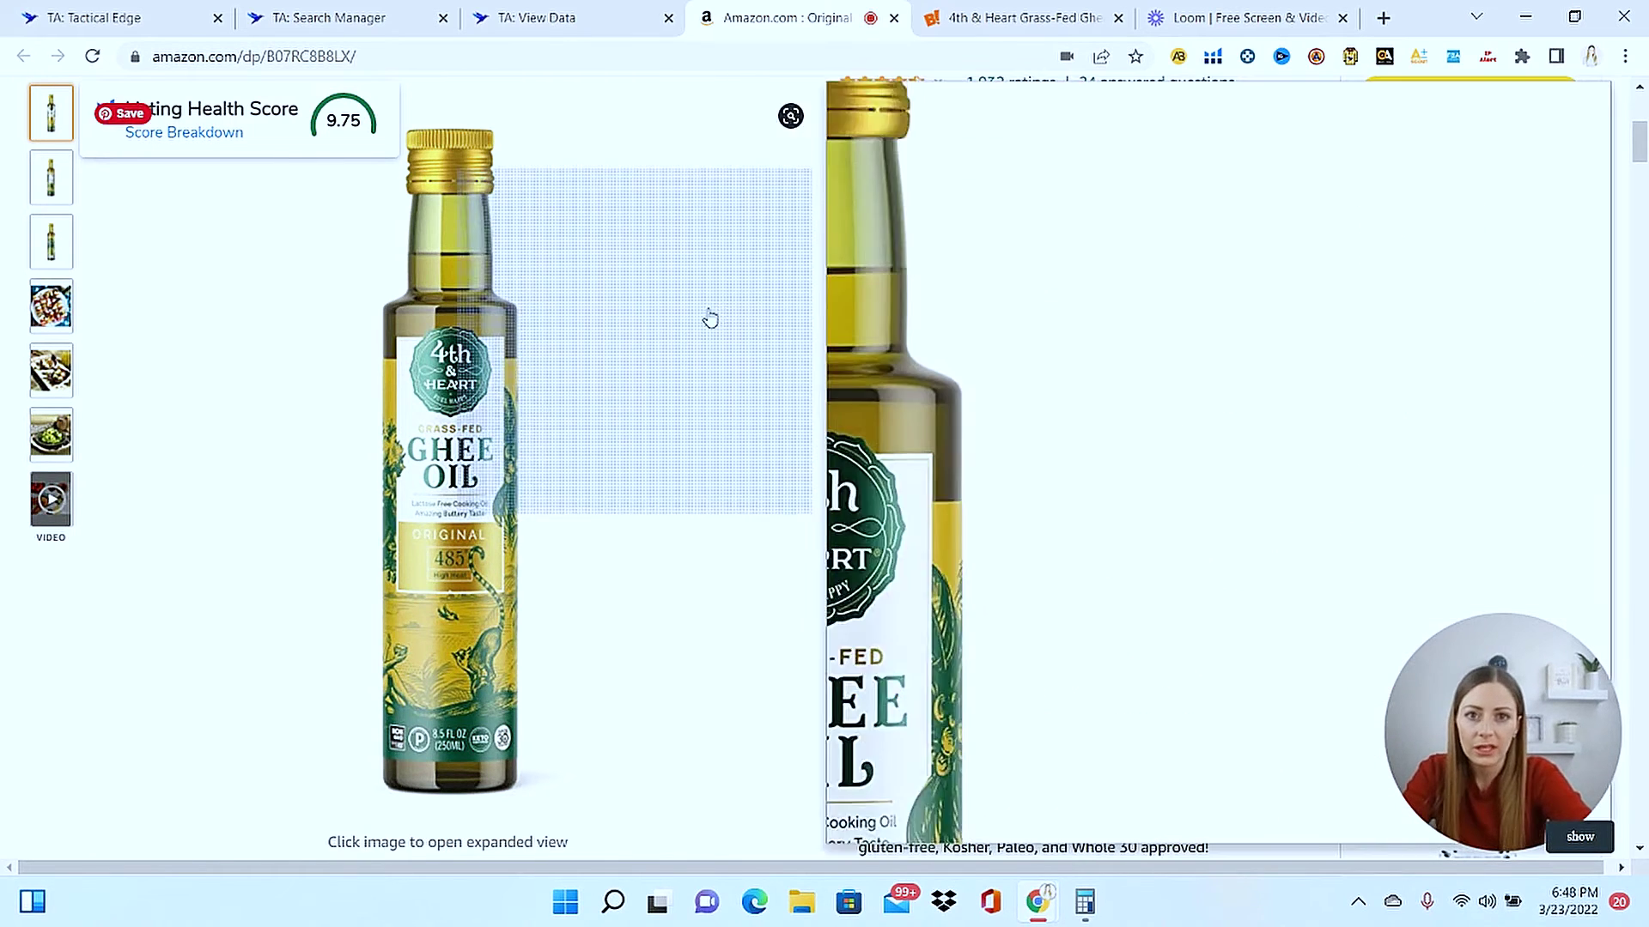
Compare Big Lots' 8.5 oz ghee oil photos, including the enlarged bottle, then go back to Amazon.
click(1017, 17)
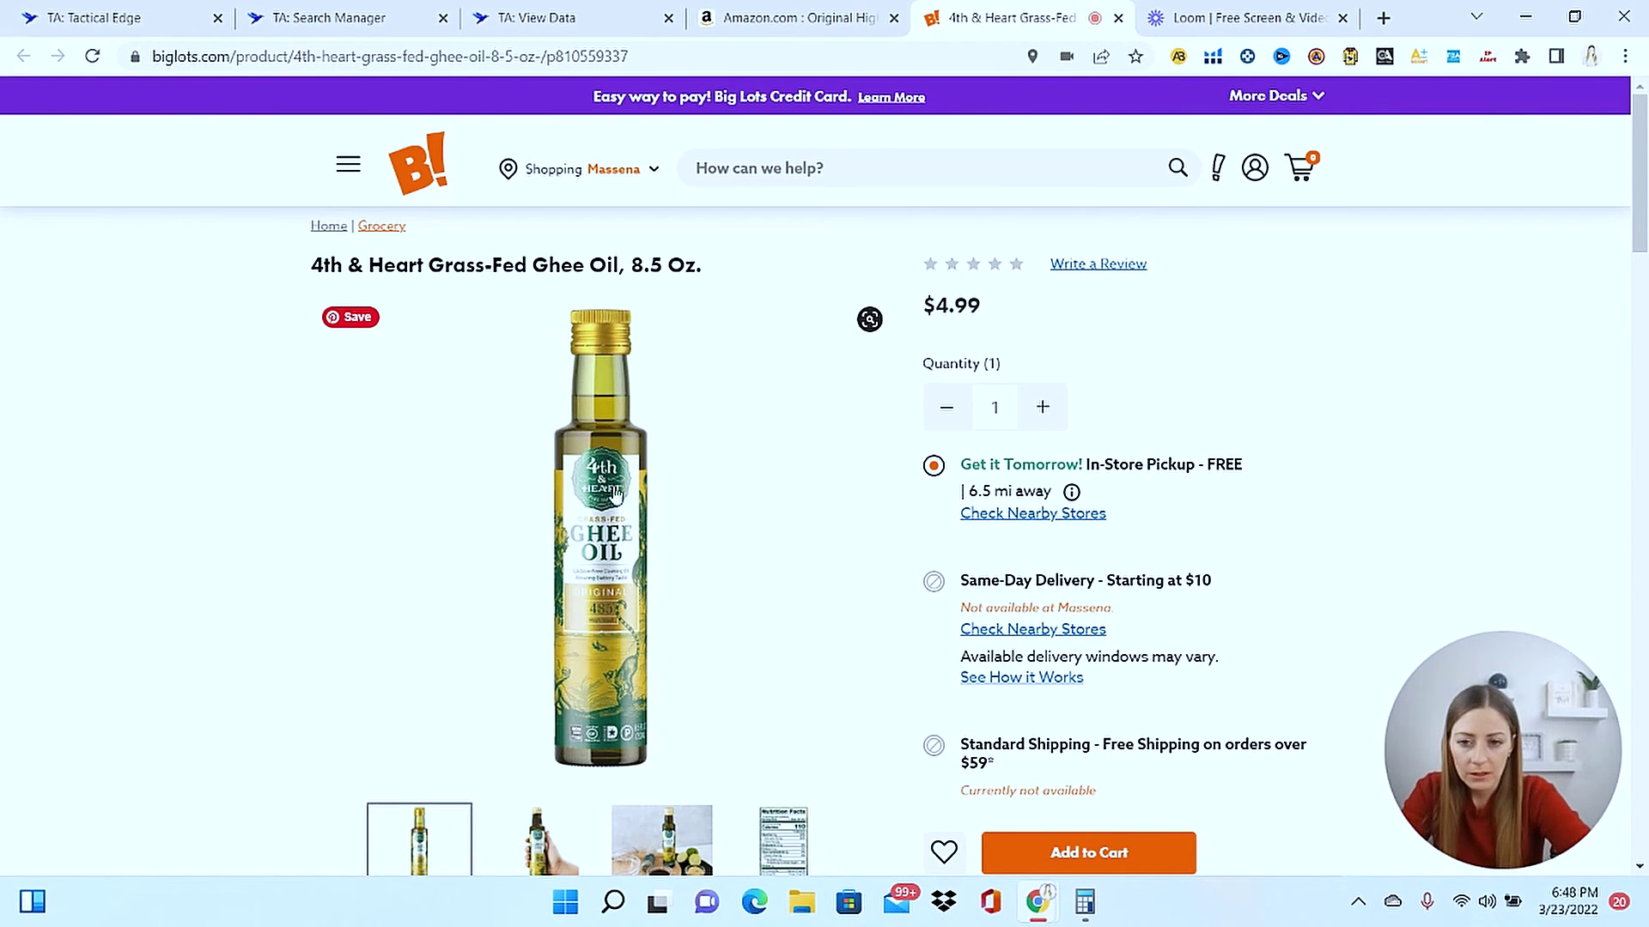
scroll(1191, 363, down, 2)
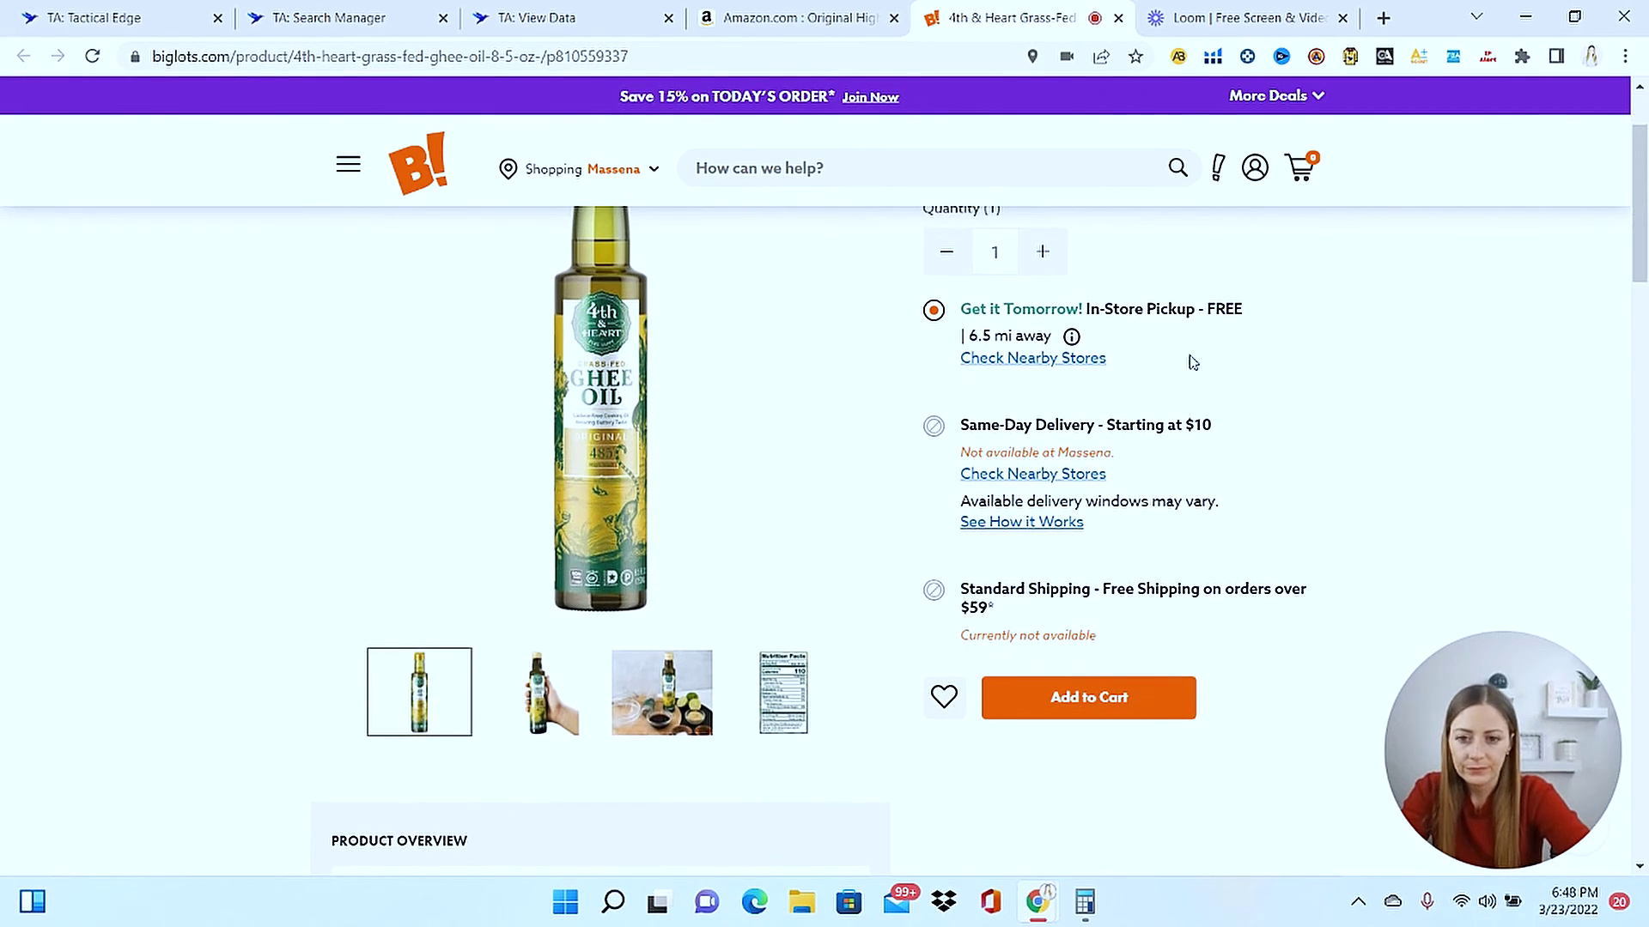
click(536, 693)
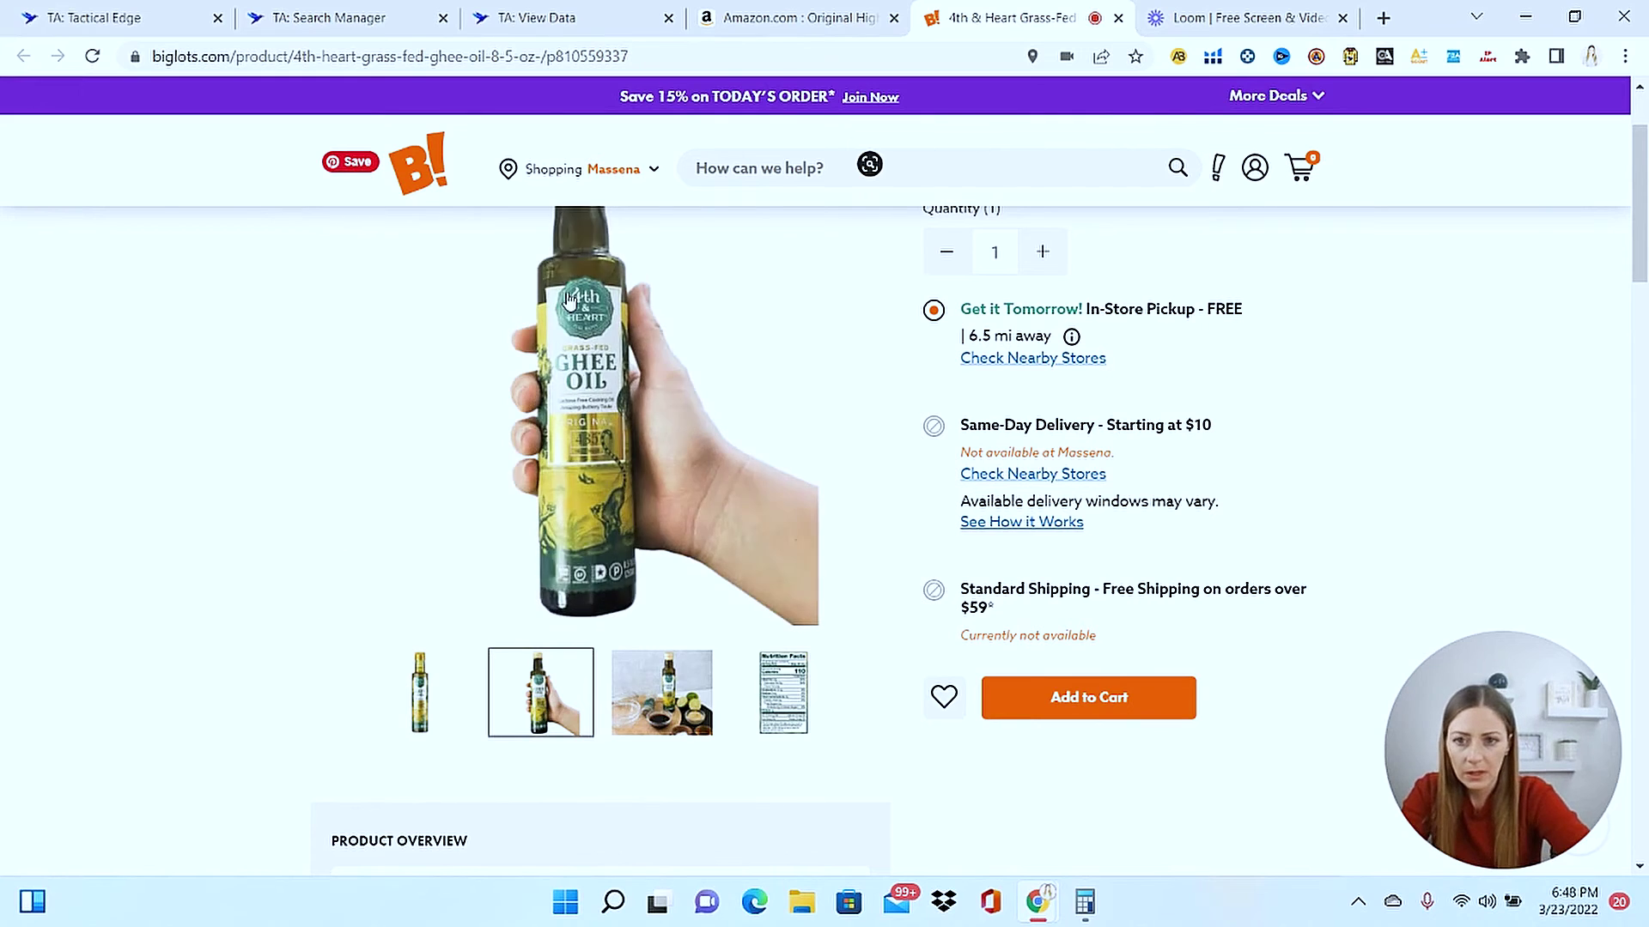
click(420, 712)
click(587, 428)
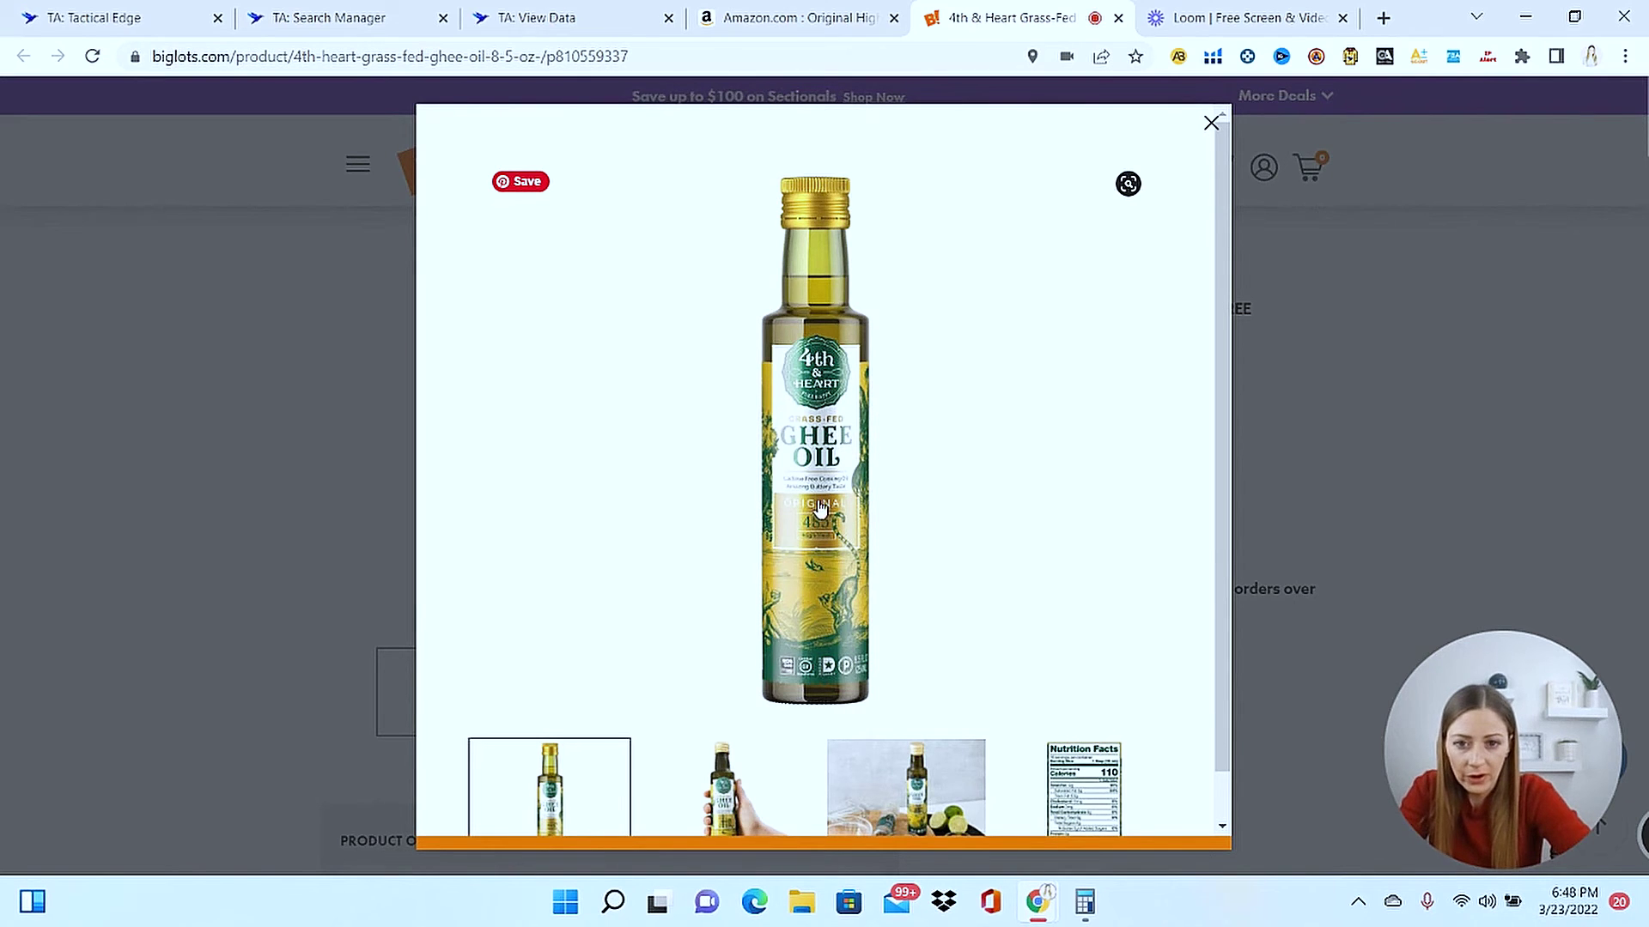
click(1211, 126)
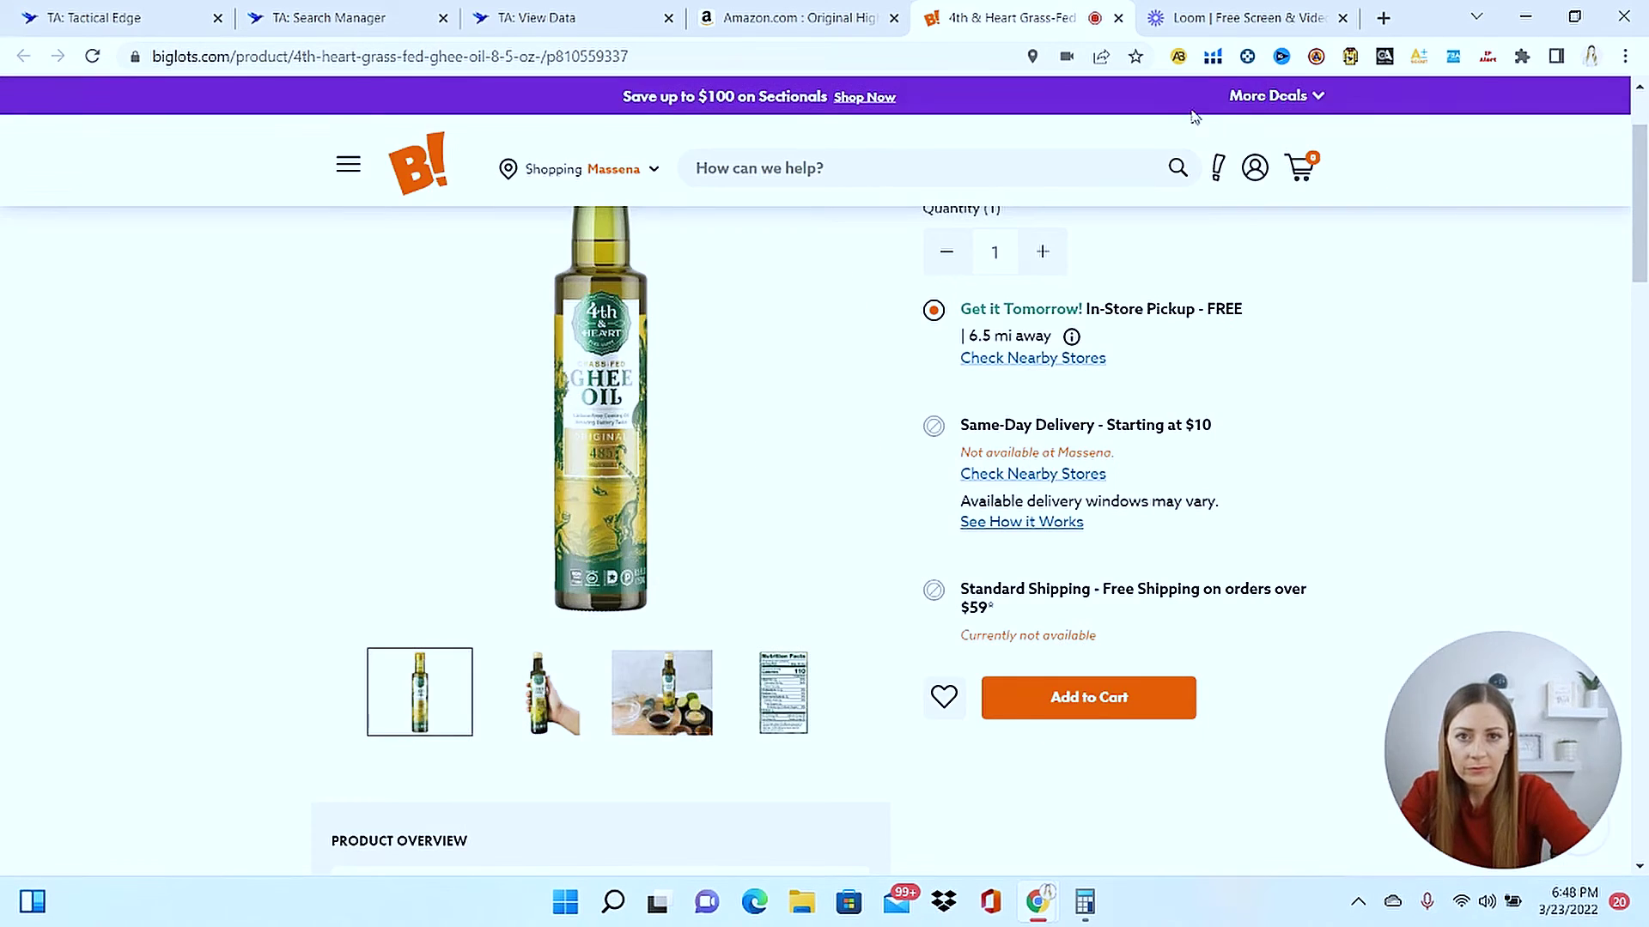
click(816, 24)
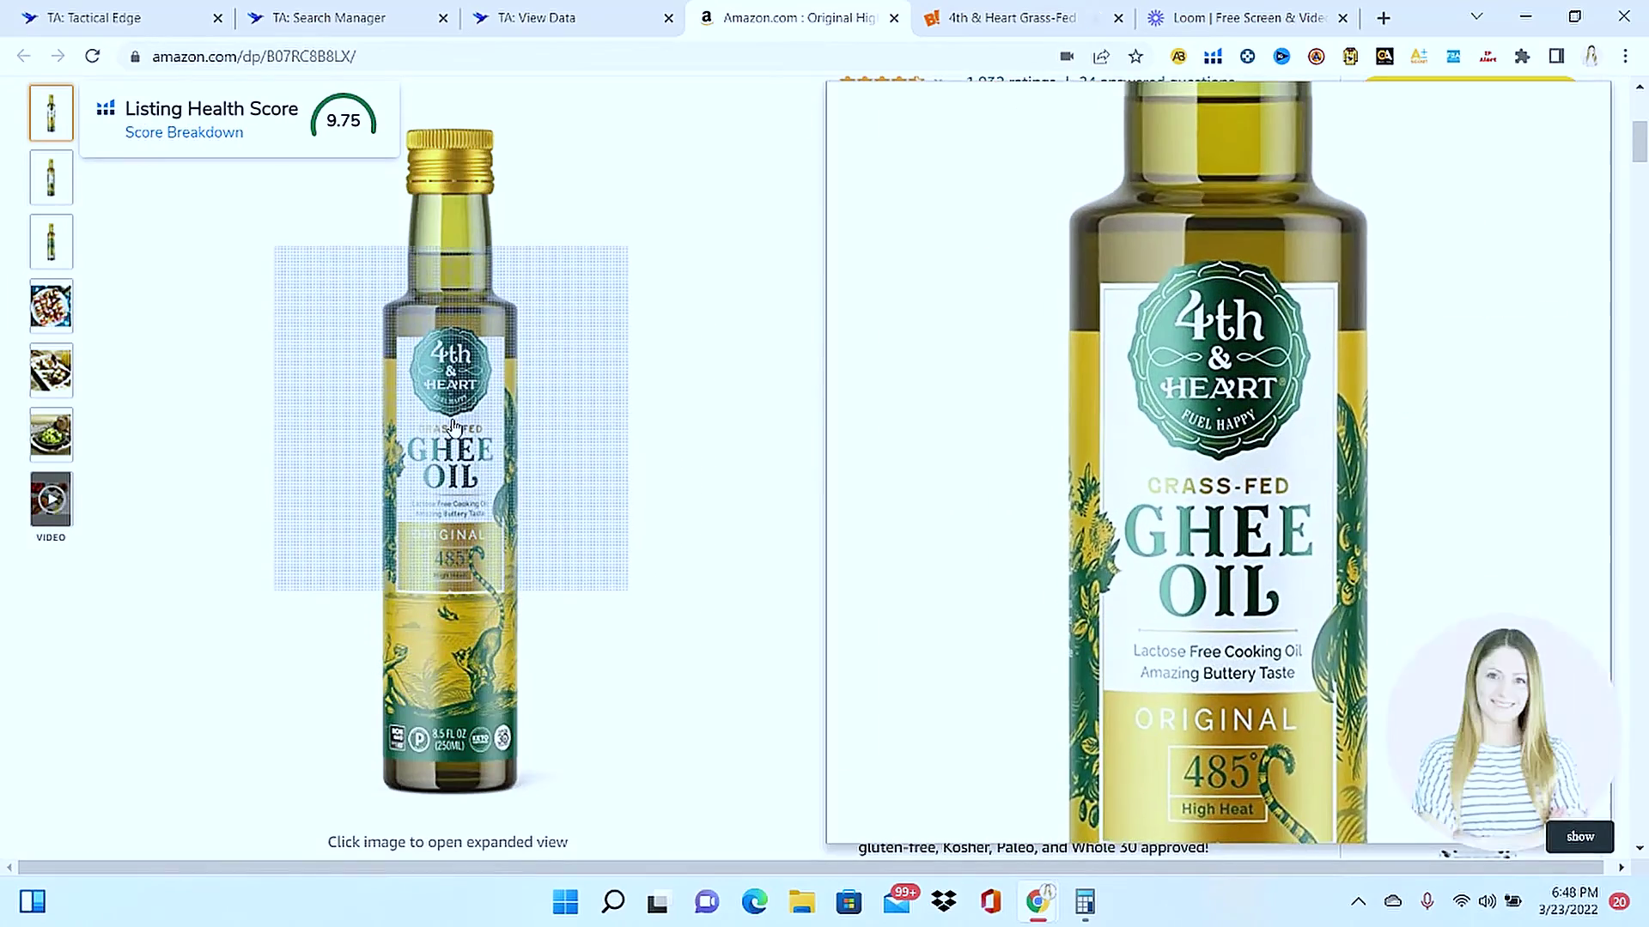
Enter a 4.99 buy price in the FBA calculator, yielding $4.36 net profit and 87.37% ROI.
scroll(496, 489, down, 1)
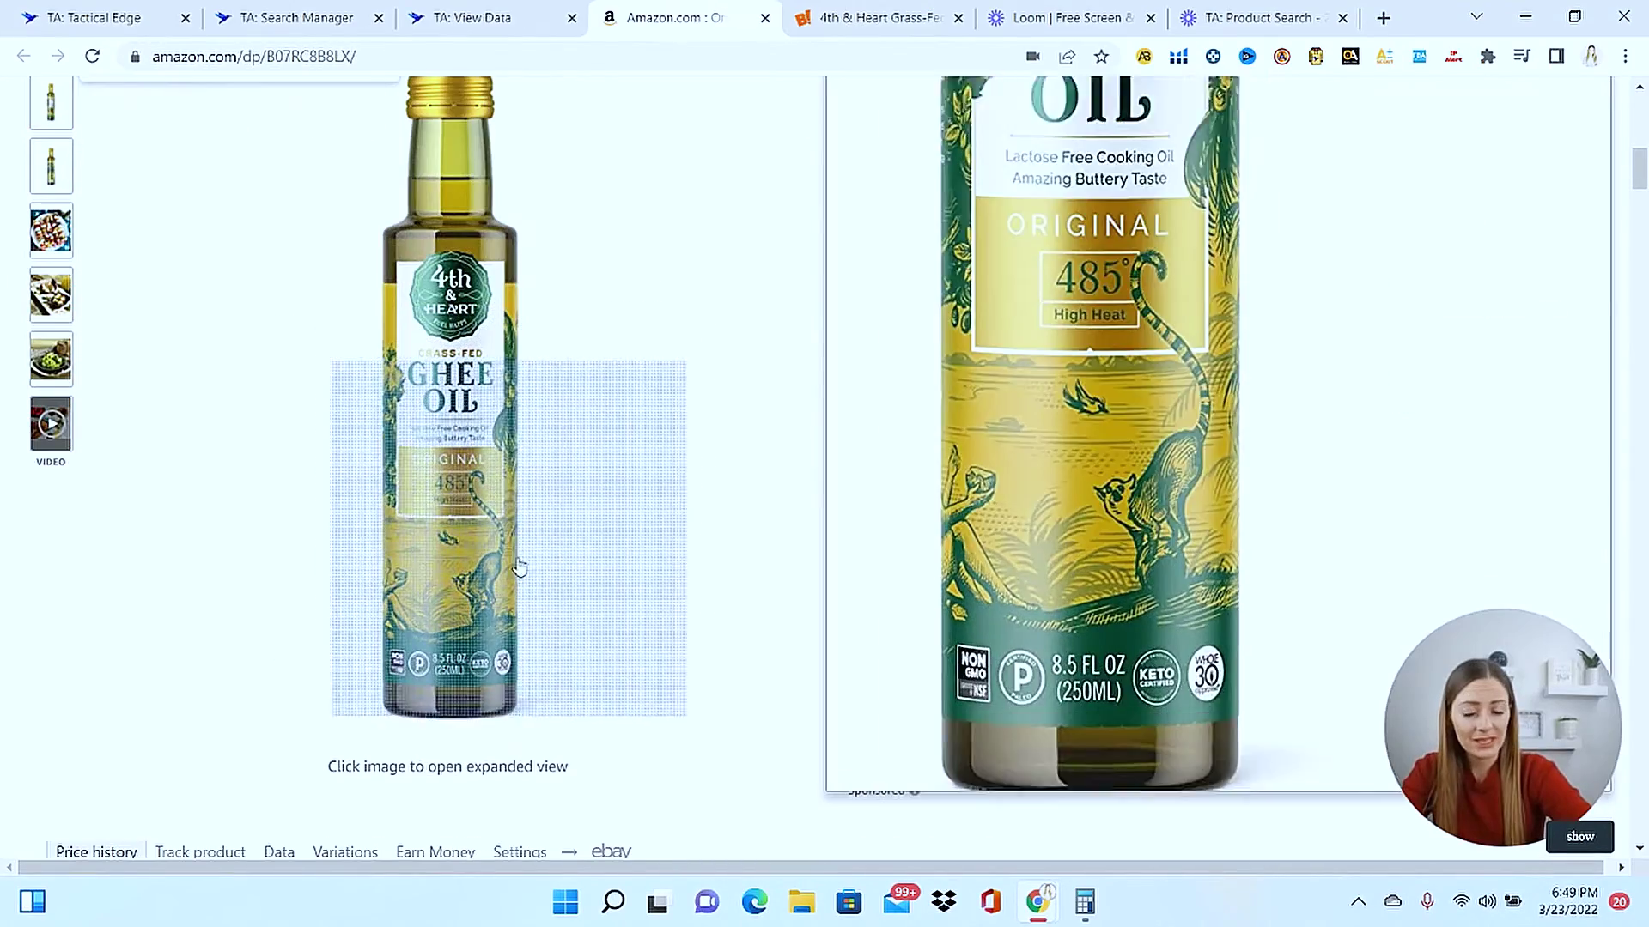
scroll(1172, 291, up, 1)
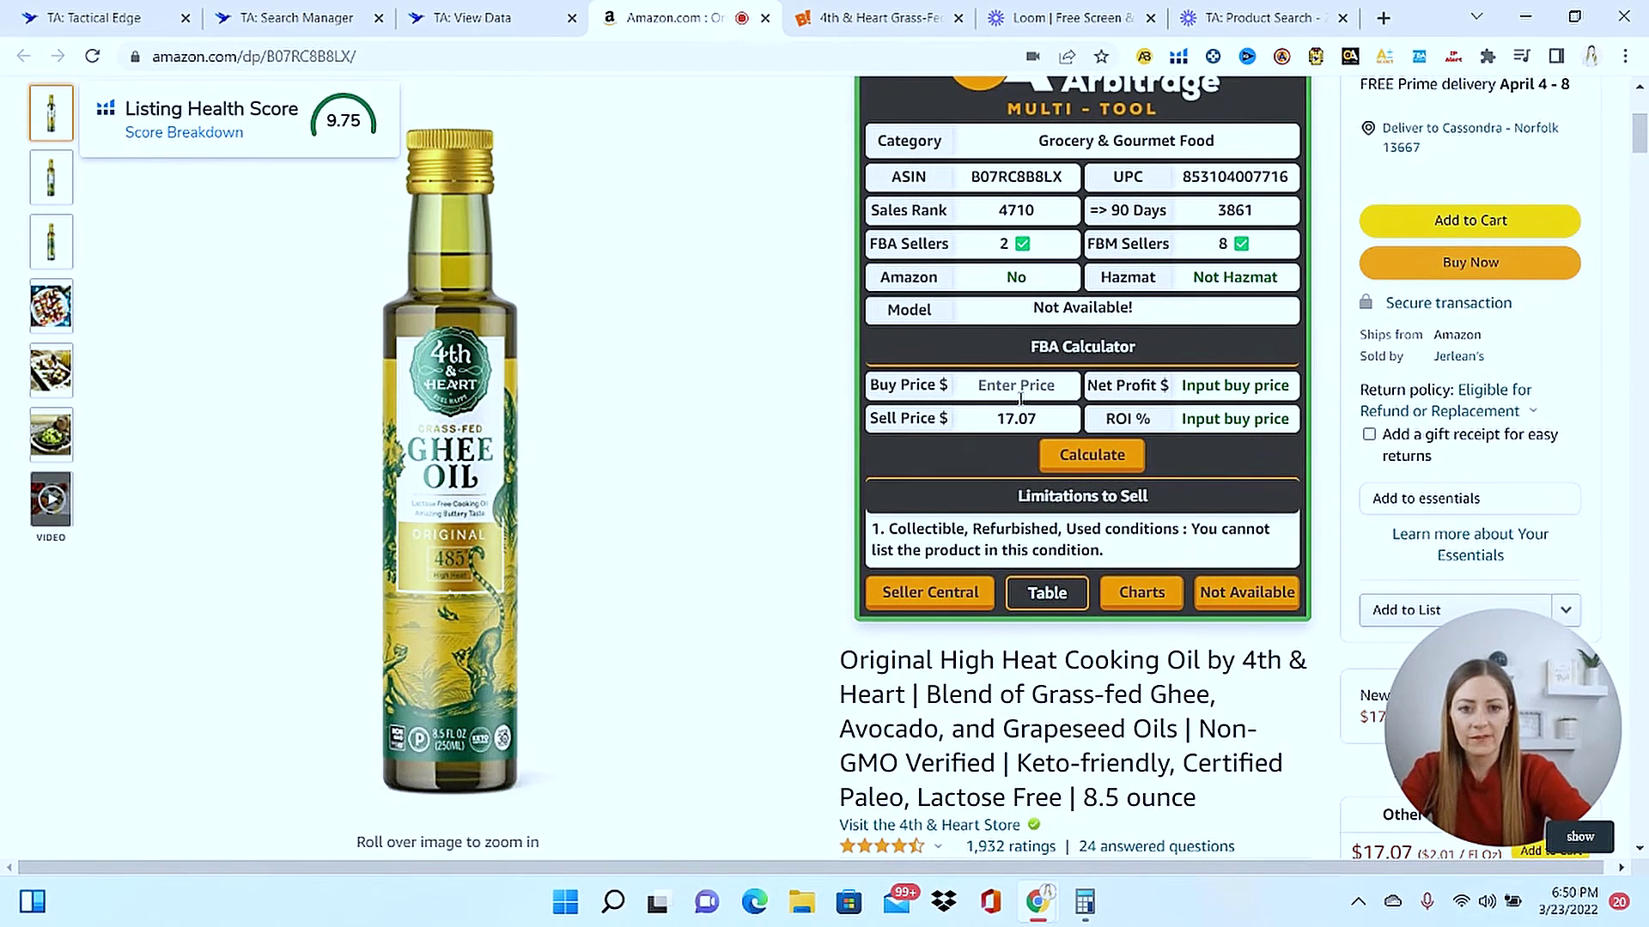
click(1020, 395)
text(4.99)
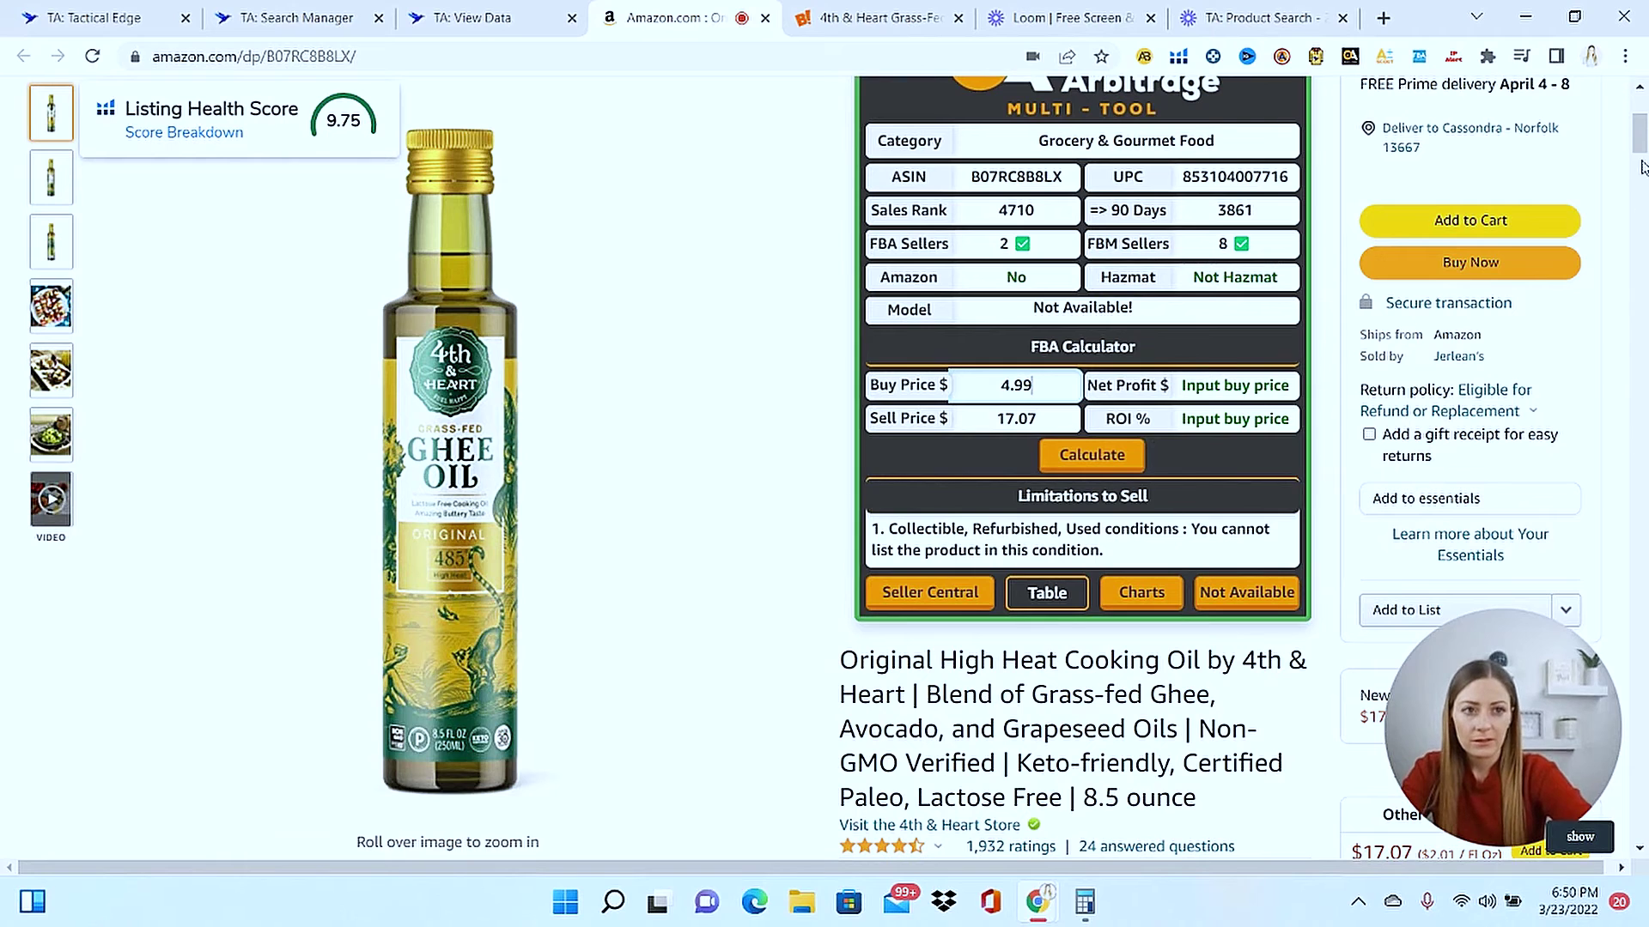
scroll(1460, 257, up, 3)
scroll(1425, 146, down, 1)
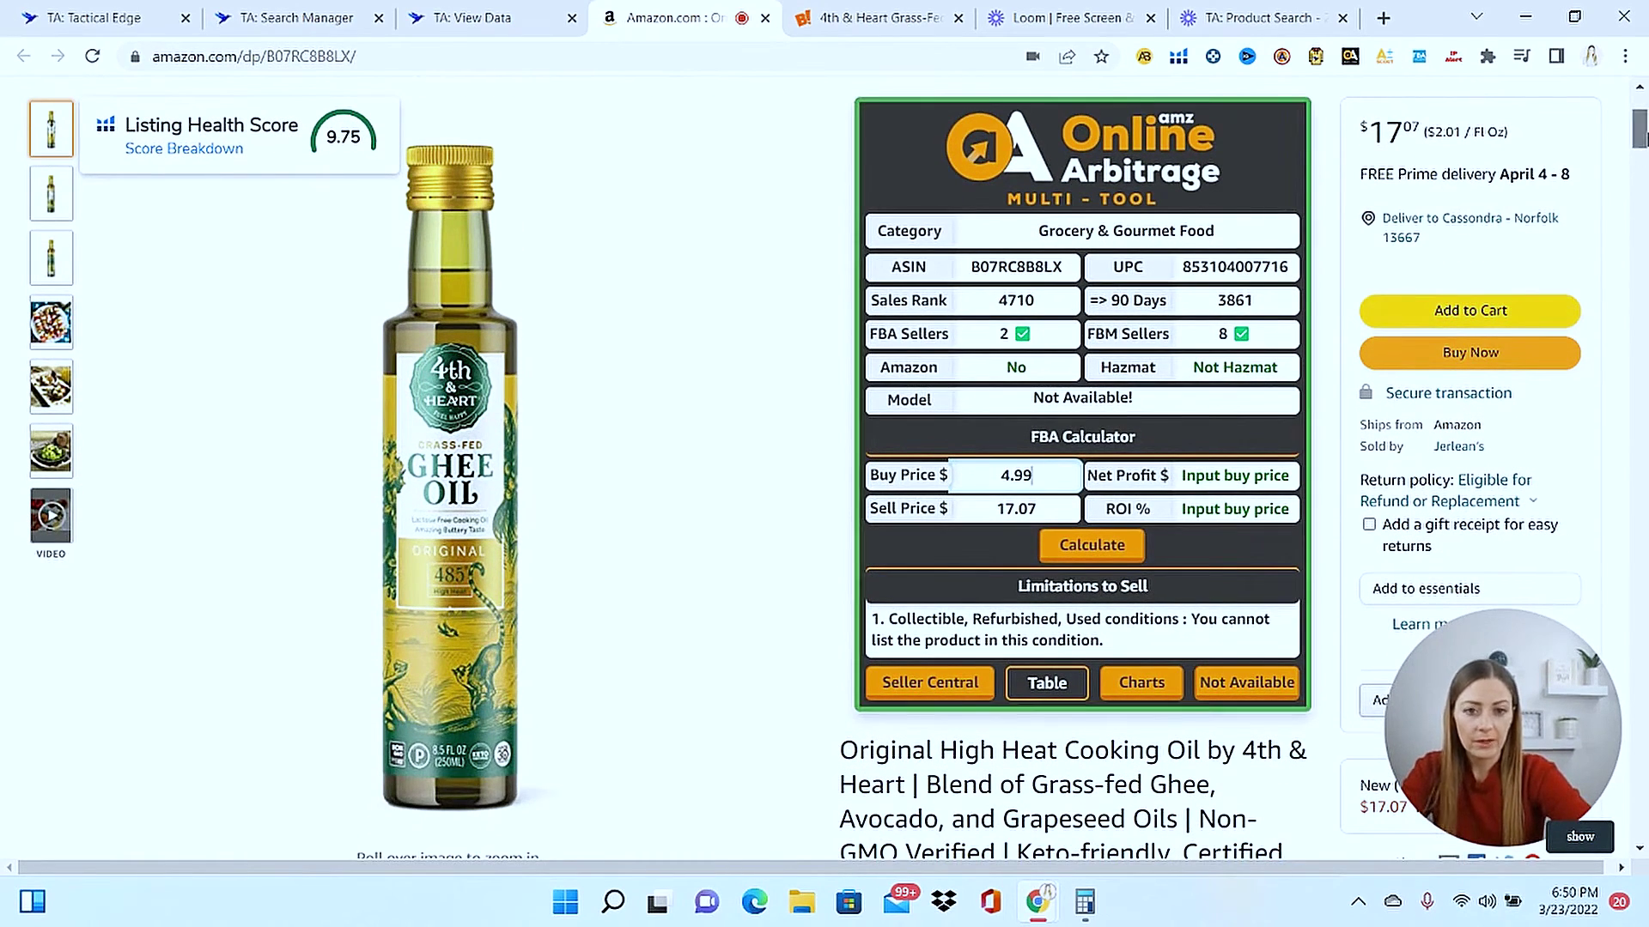
scroll(1642, 136, down, 1)
scroll(1641, 134, up, 2)
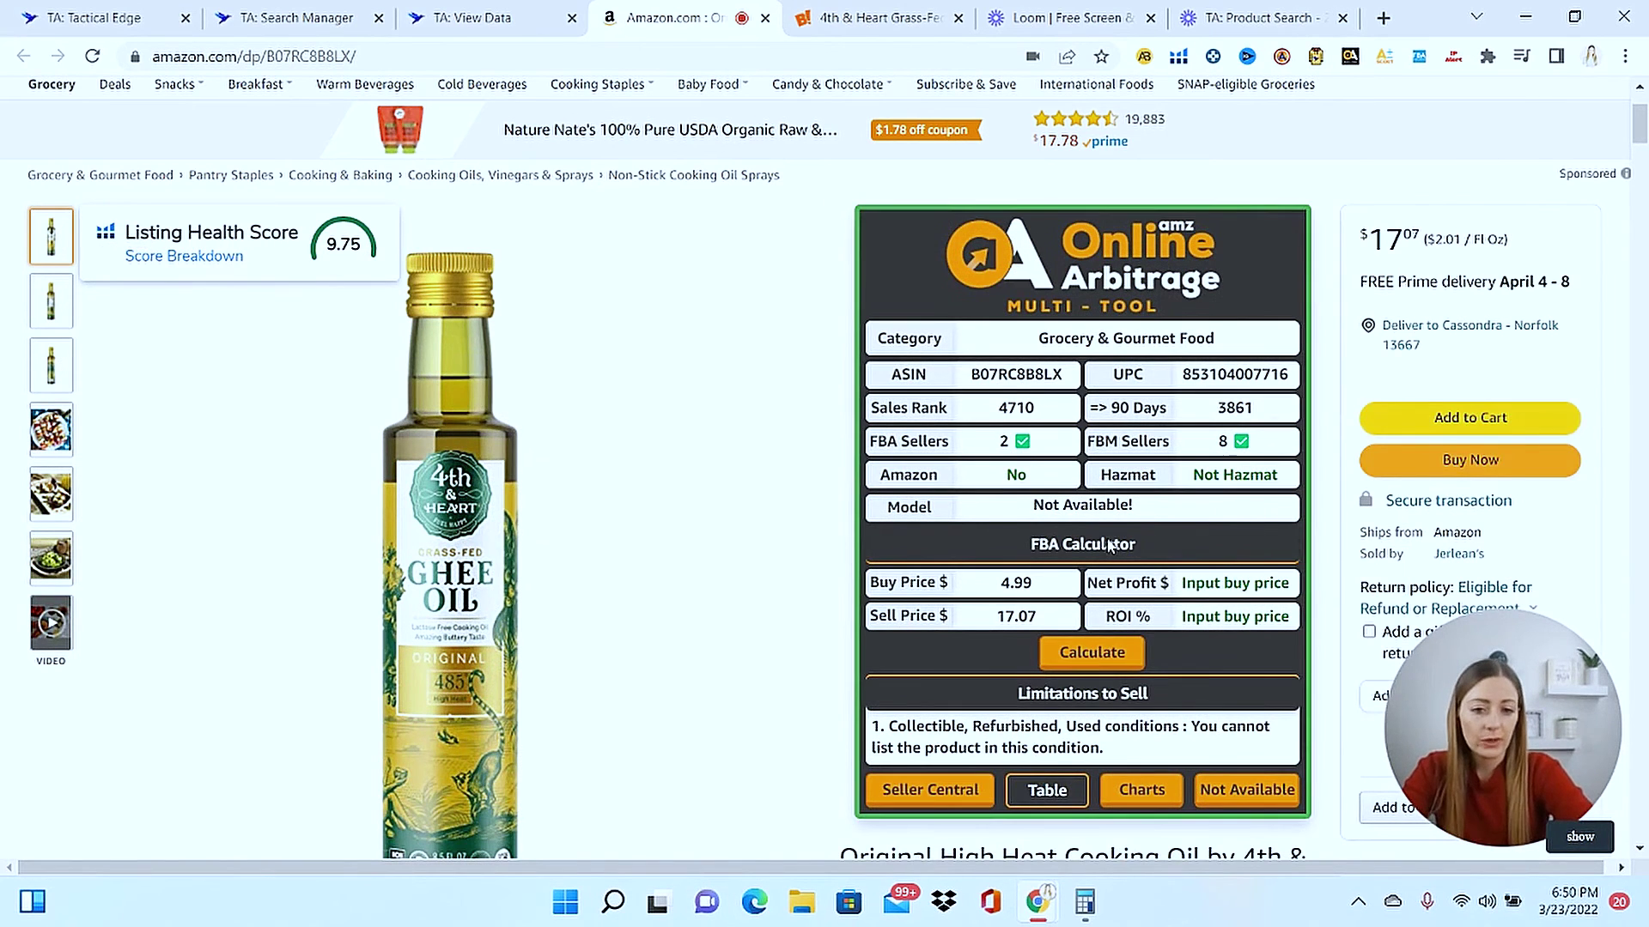
click(1093, 662)
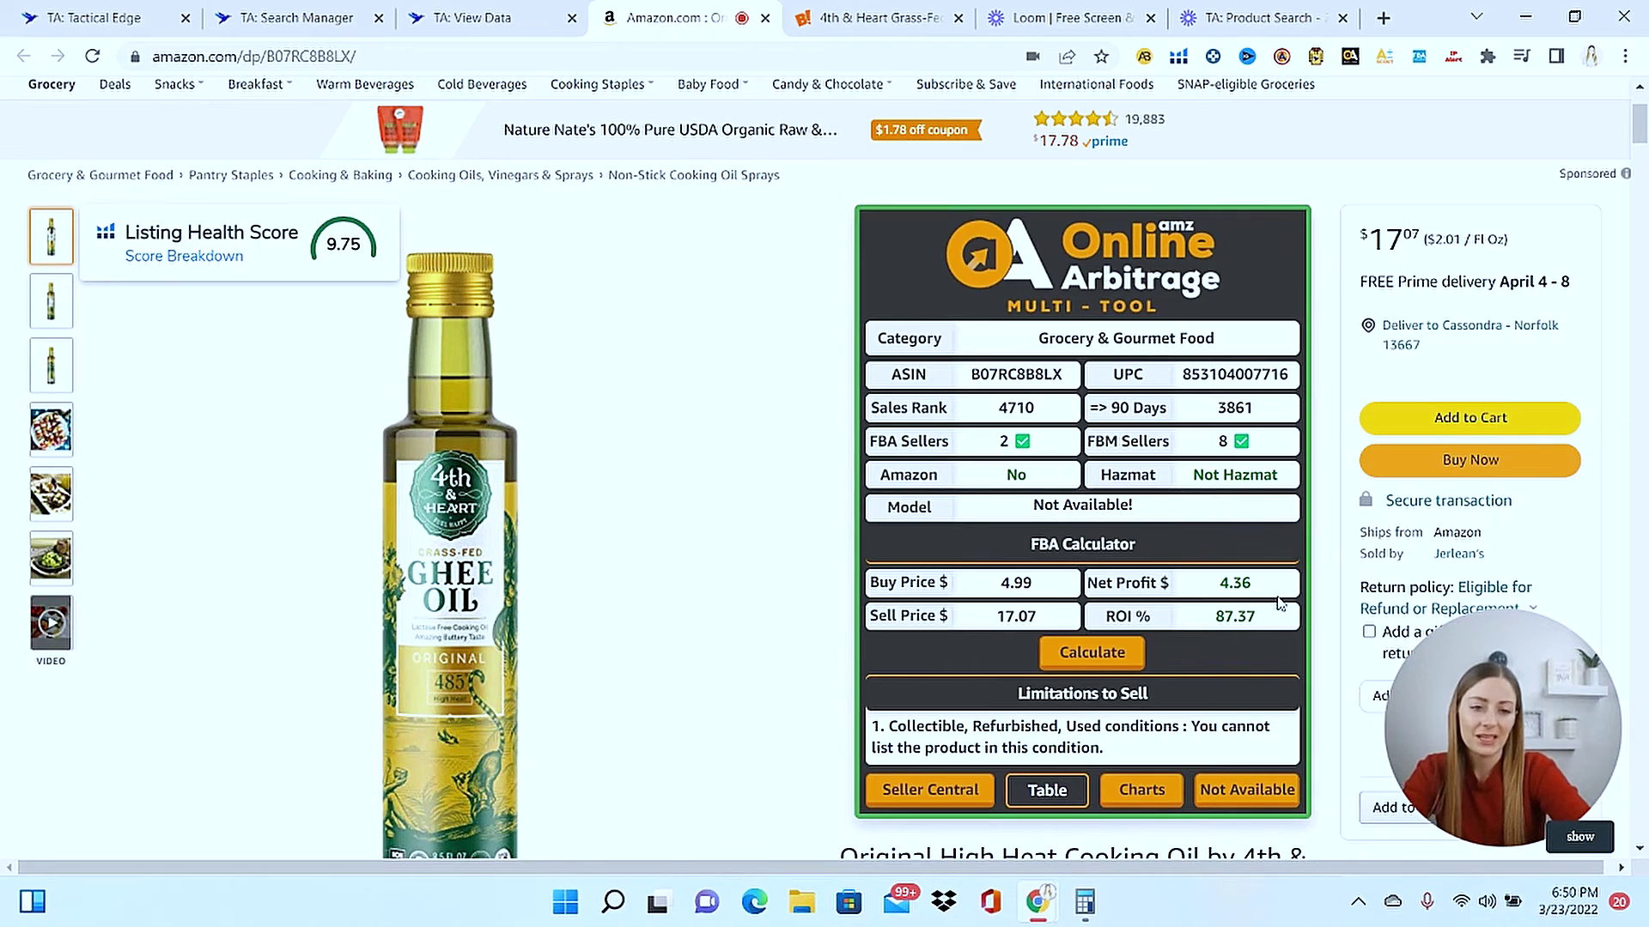
drag(1640, 127, 1643, 159)
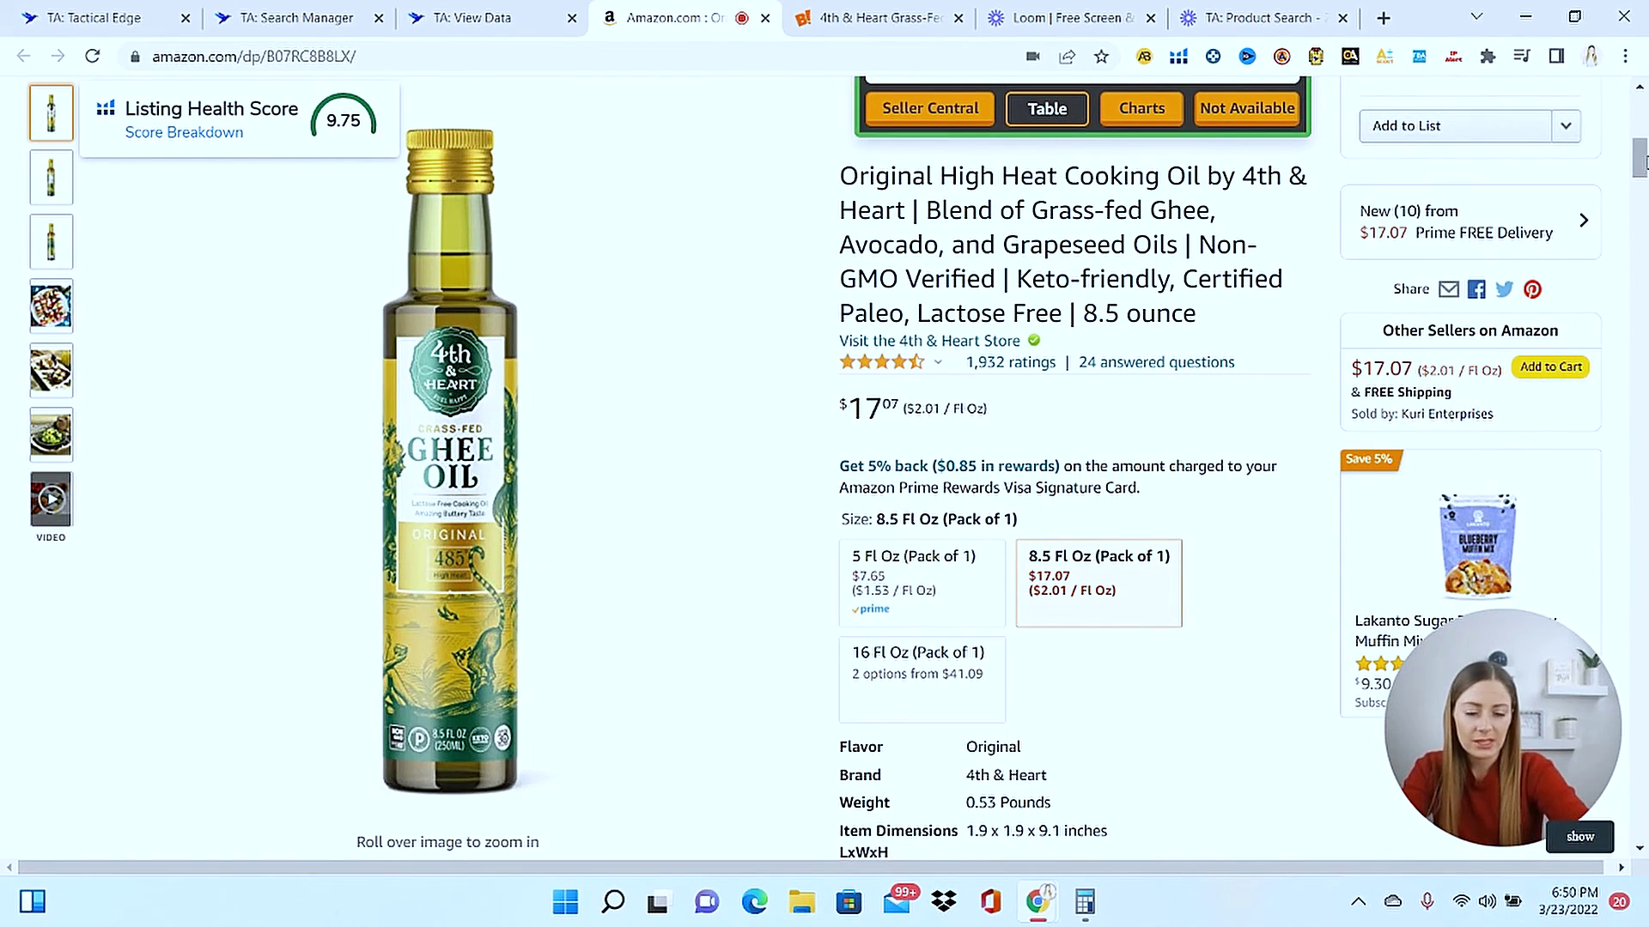
drag(1642, 187, 1642, 219)
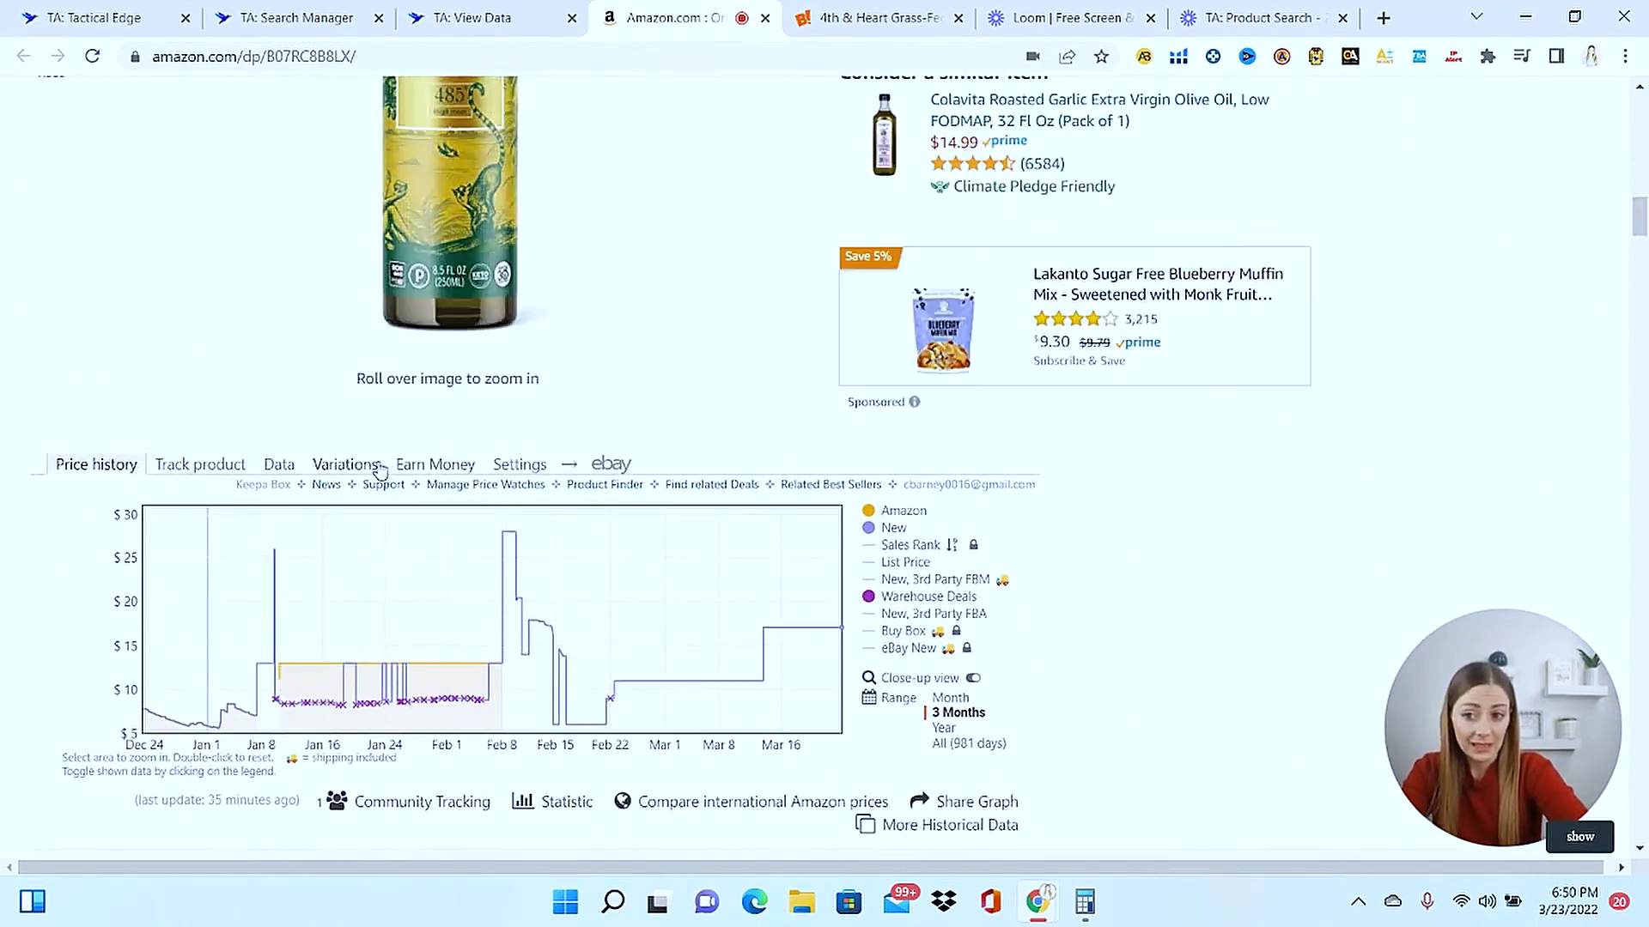
Show Keepa's size variations and copy the 8.5 Fl Oz variation's ASIN B07RC8B8LX.
click(352, 465)
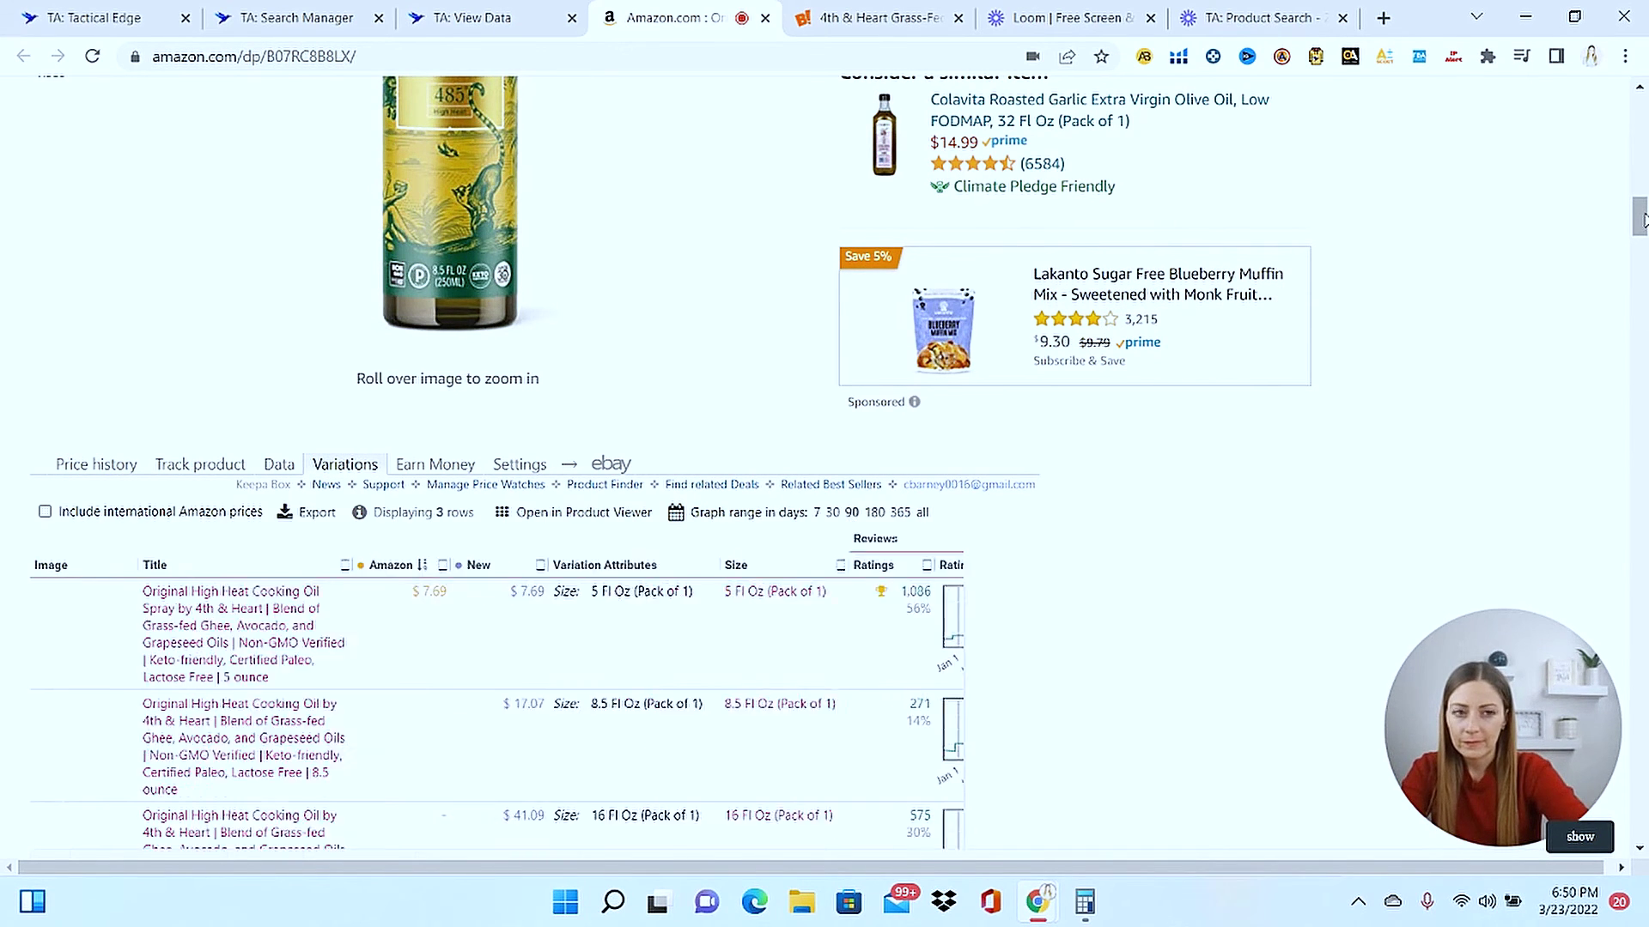
drag(1643, 220, 1642, 234)
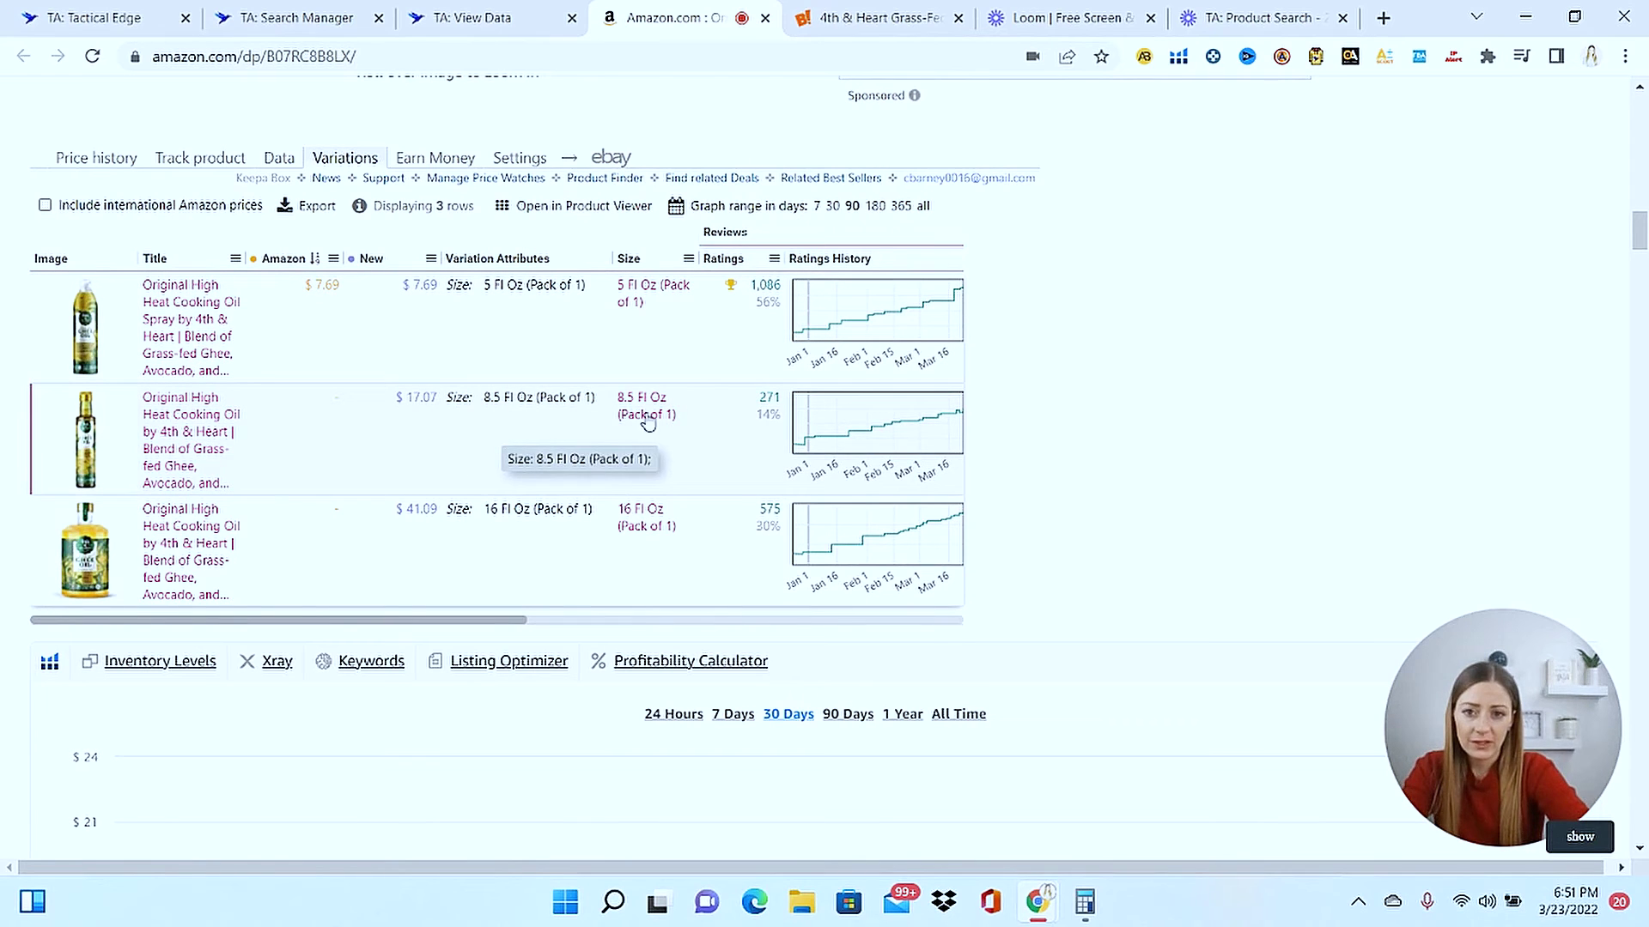
click(526, 435)
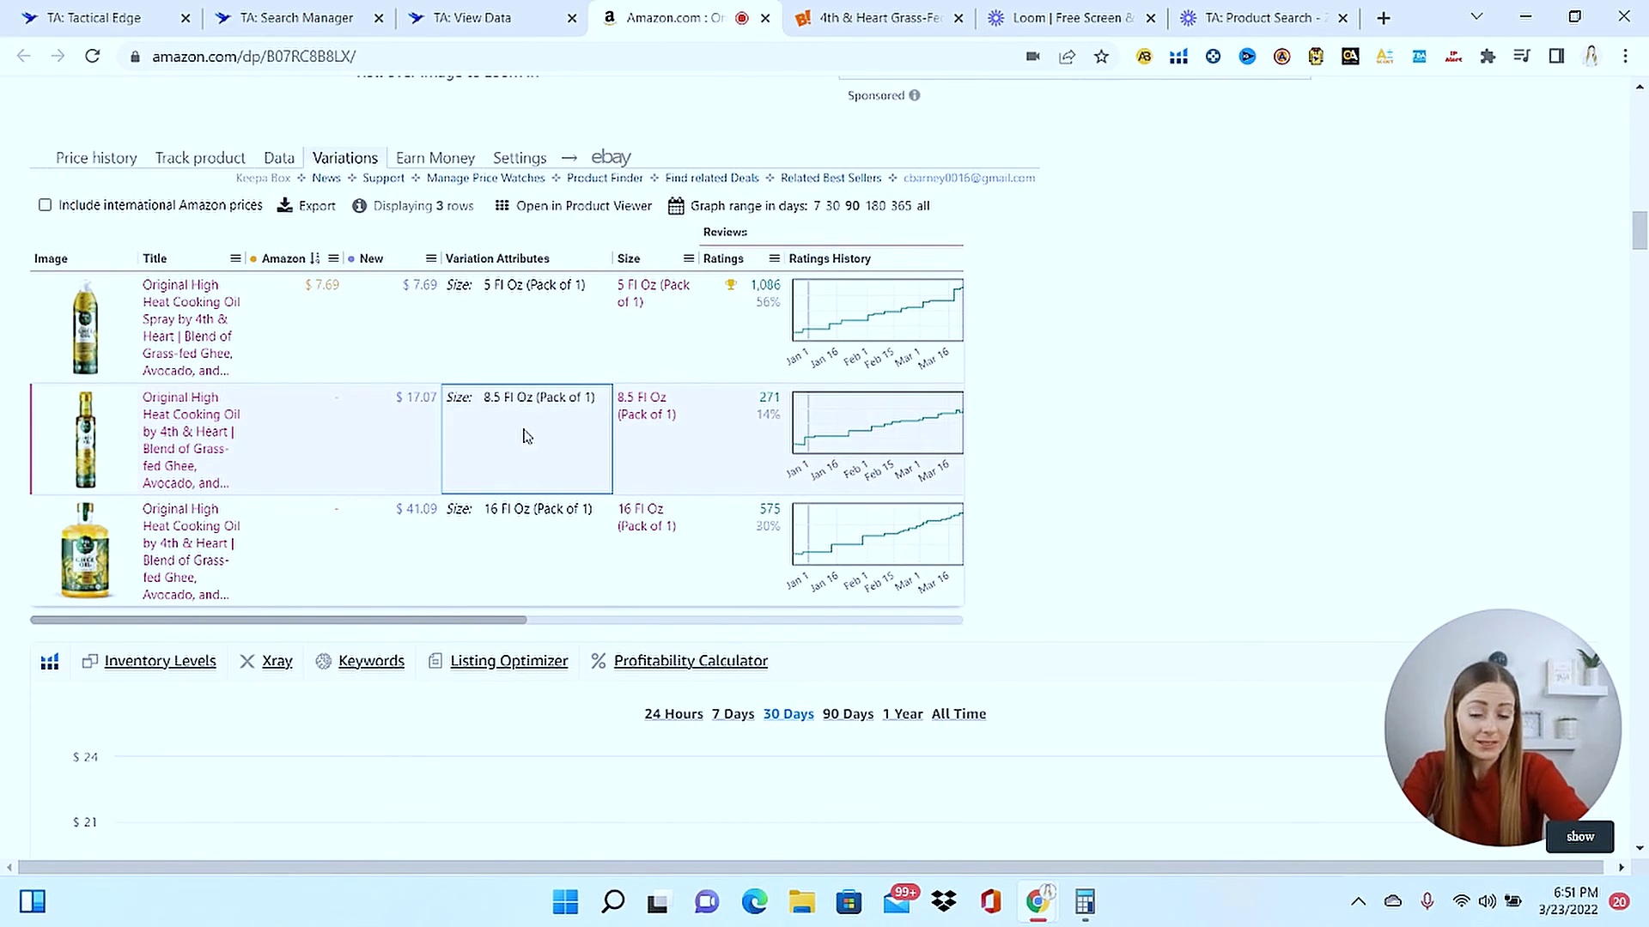
key(Right)
key(Right)
key(Right)
key(Right)
key(Right)
key(Right)
key(Right)
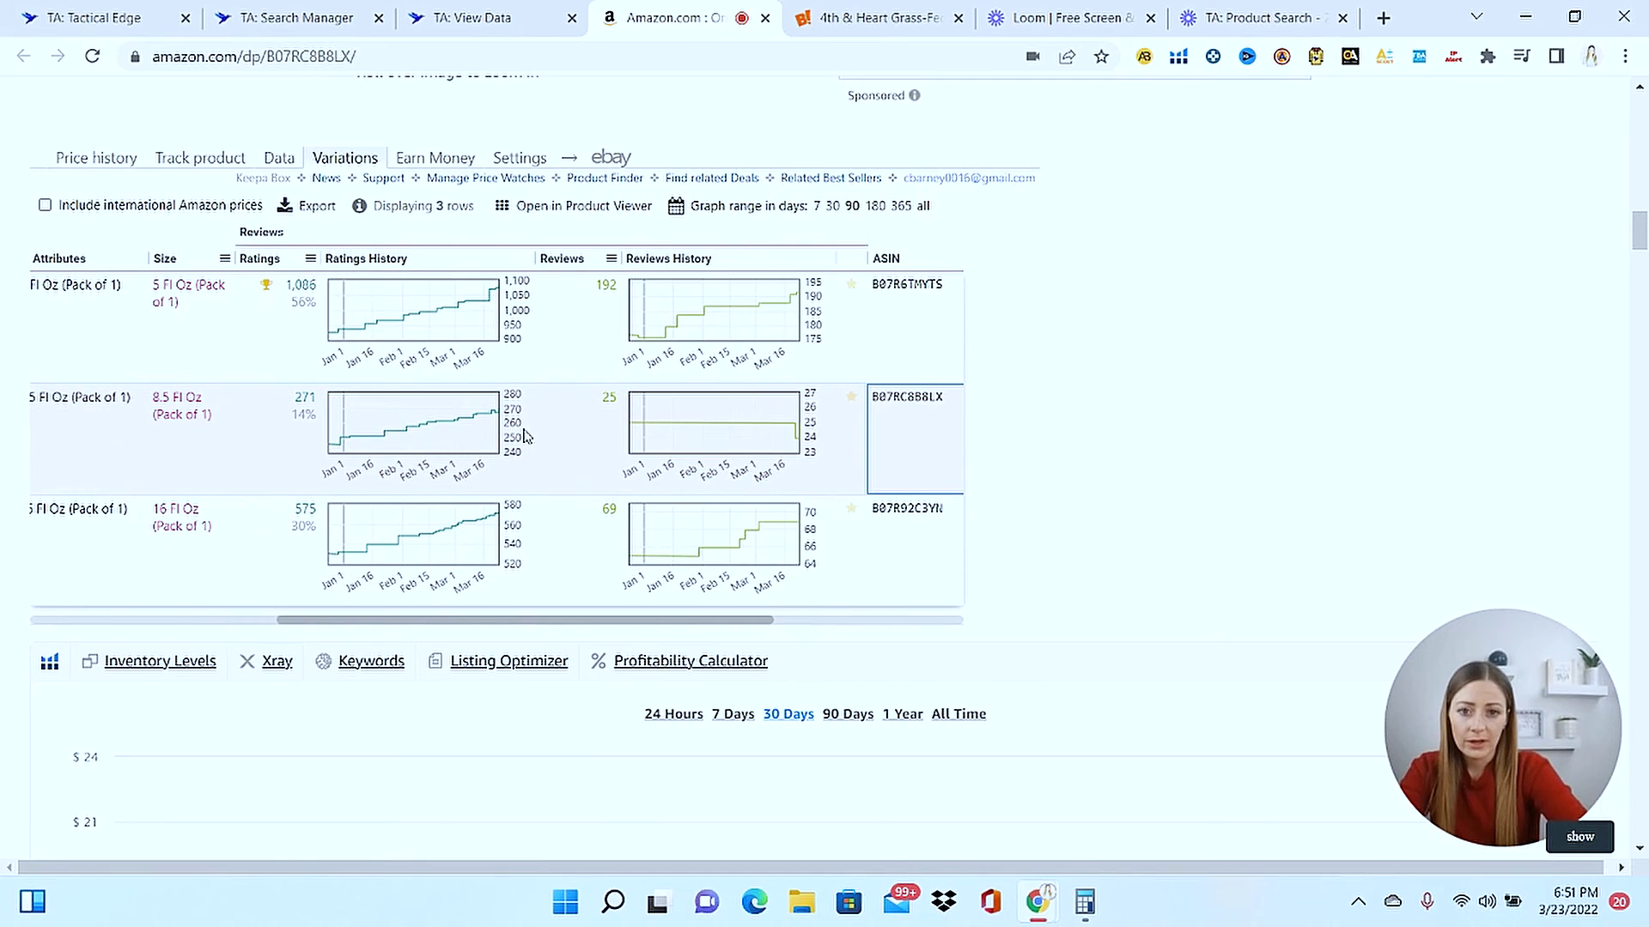
right_click(923, 422)
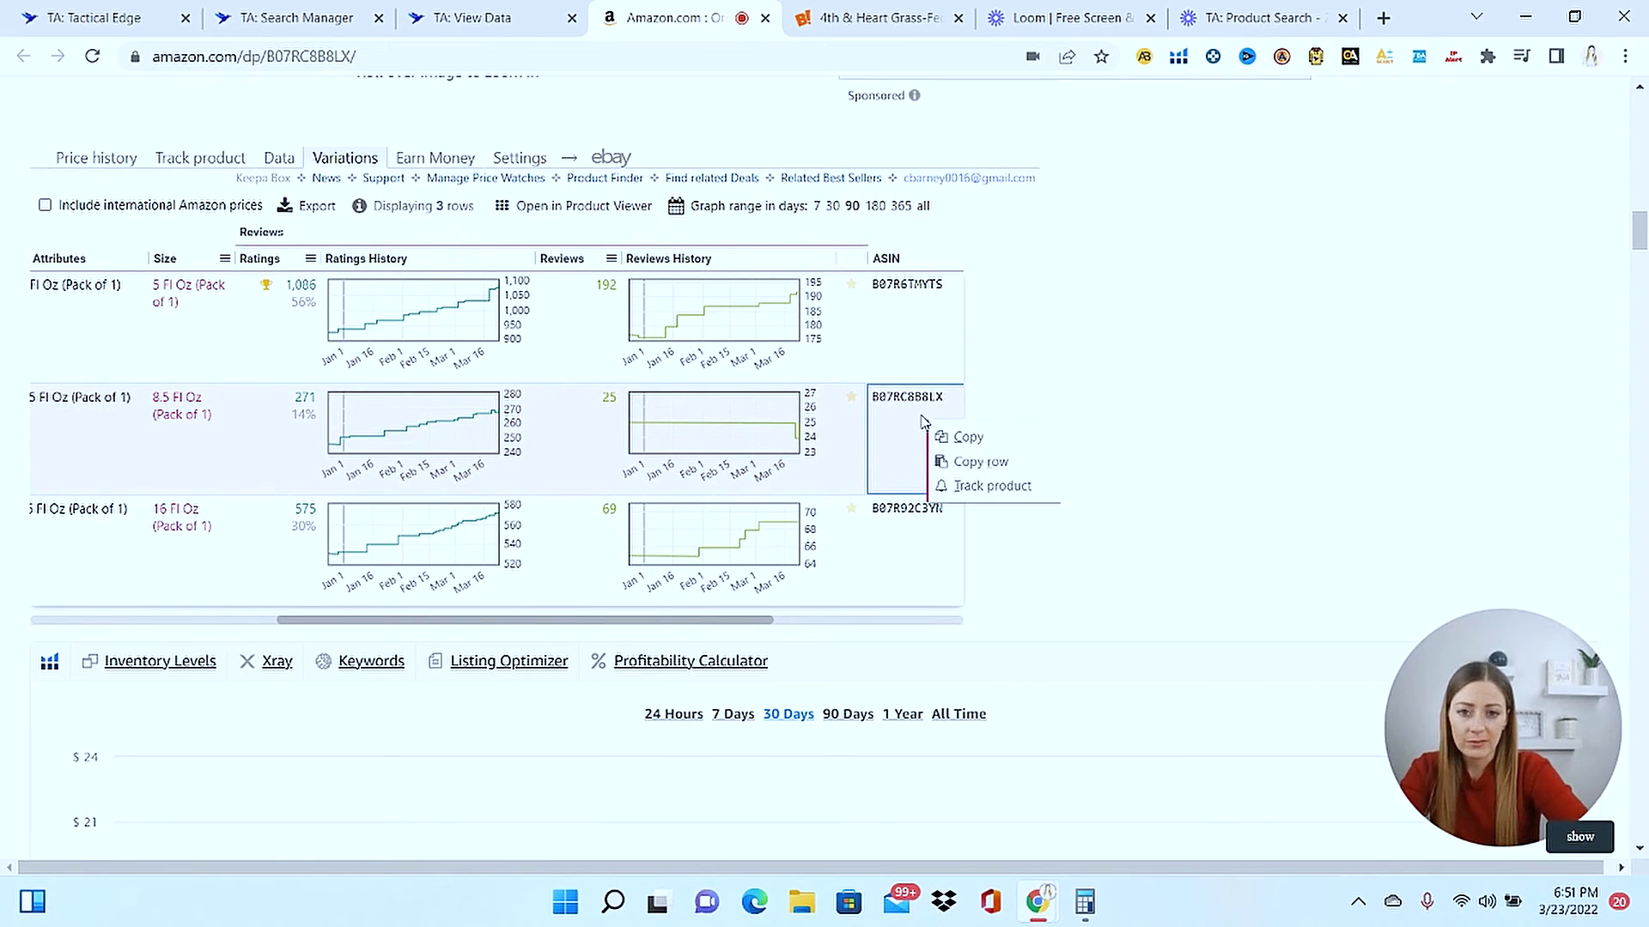
click(963, 444)
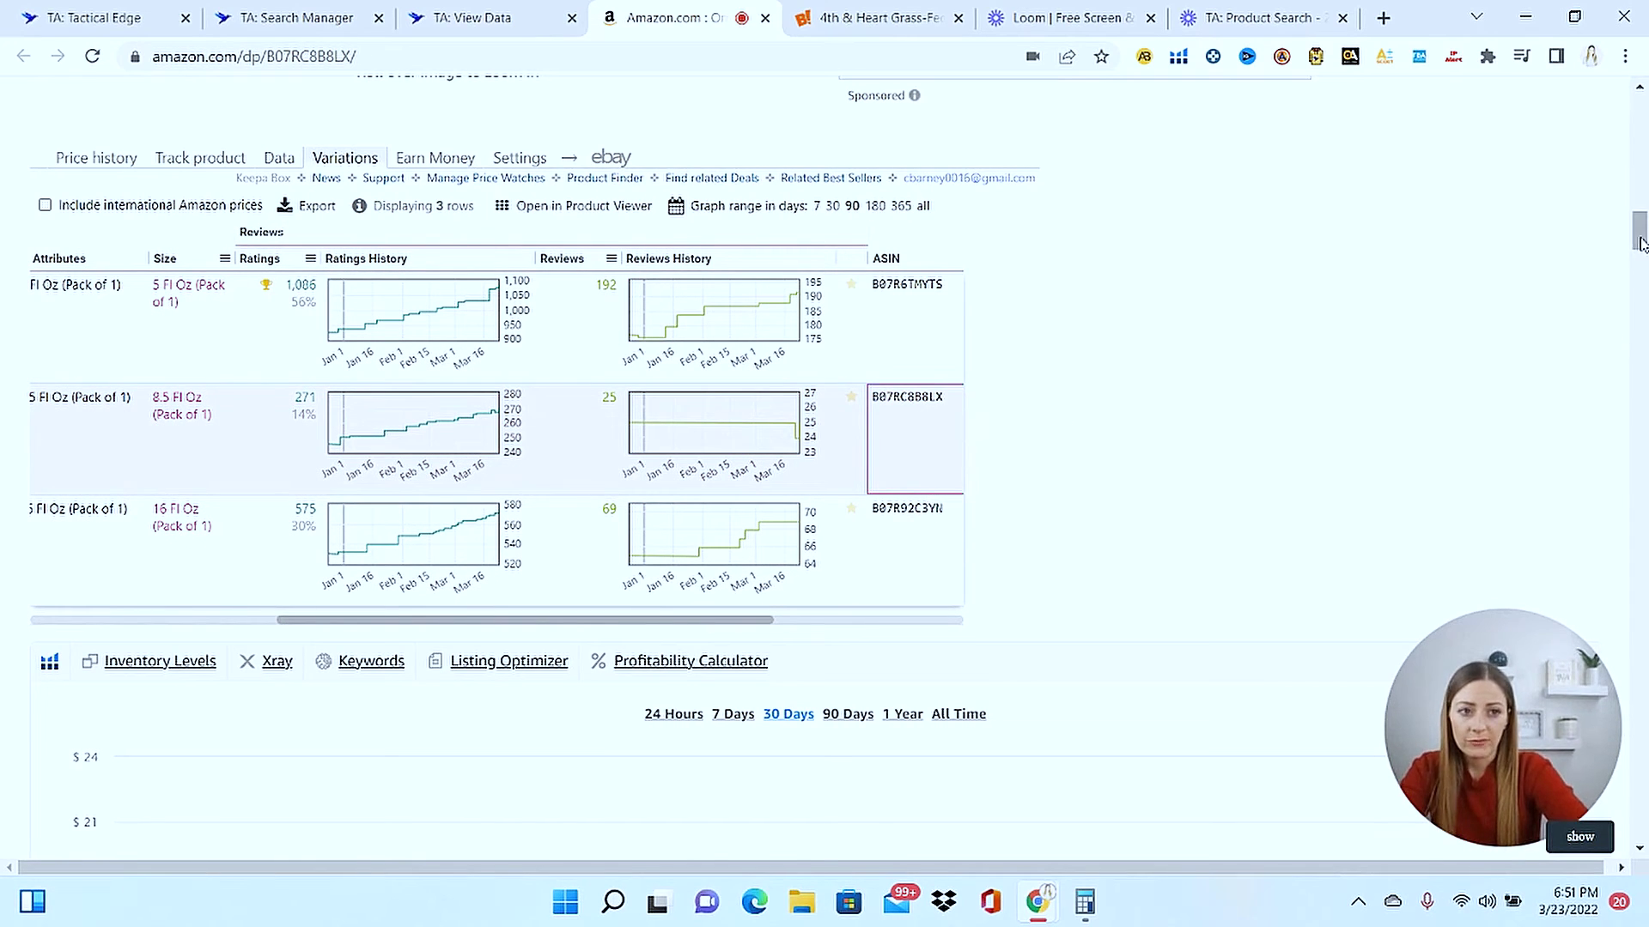
Read the ghee oil's product details, Q&A and customer reviews, then go back to Tactical Edge.
drag(1640, 239, 1641, 525)
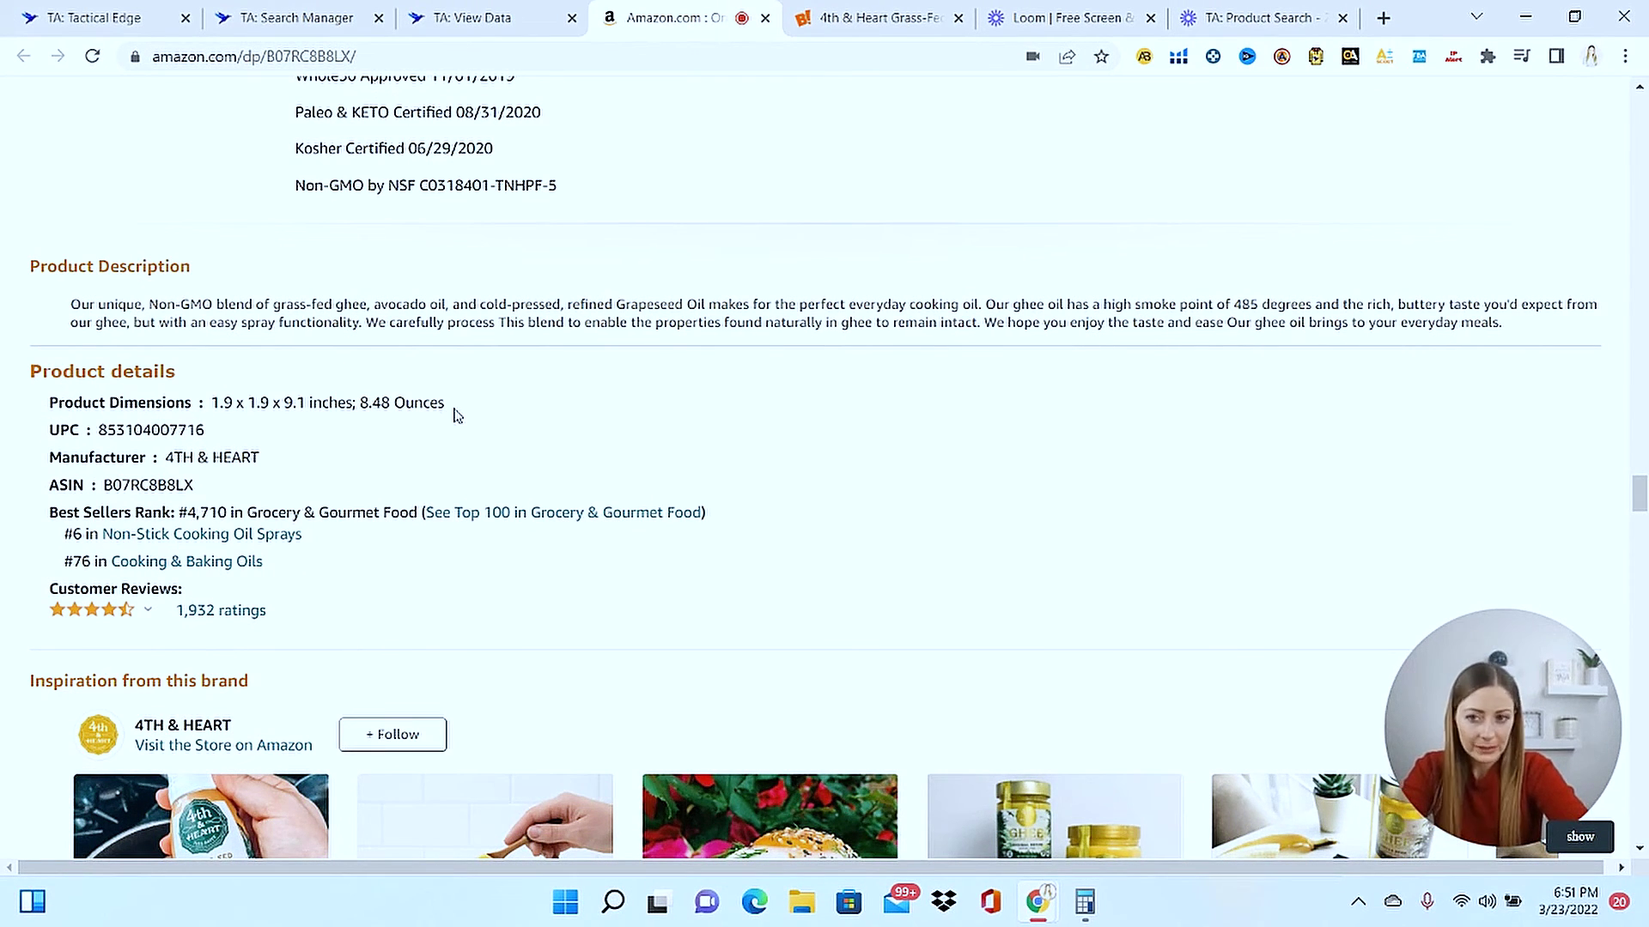
drag(400, 410, 66, 415)
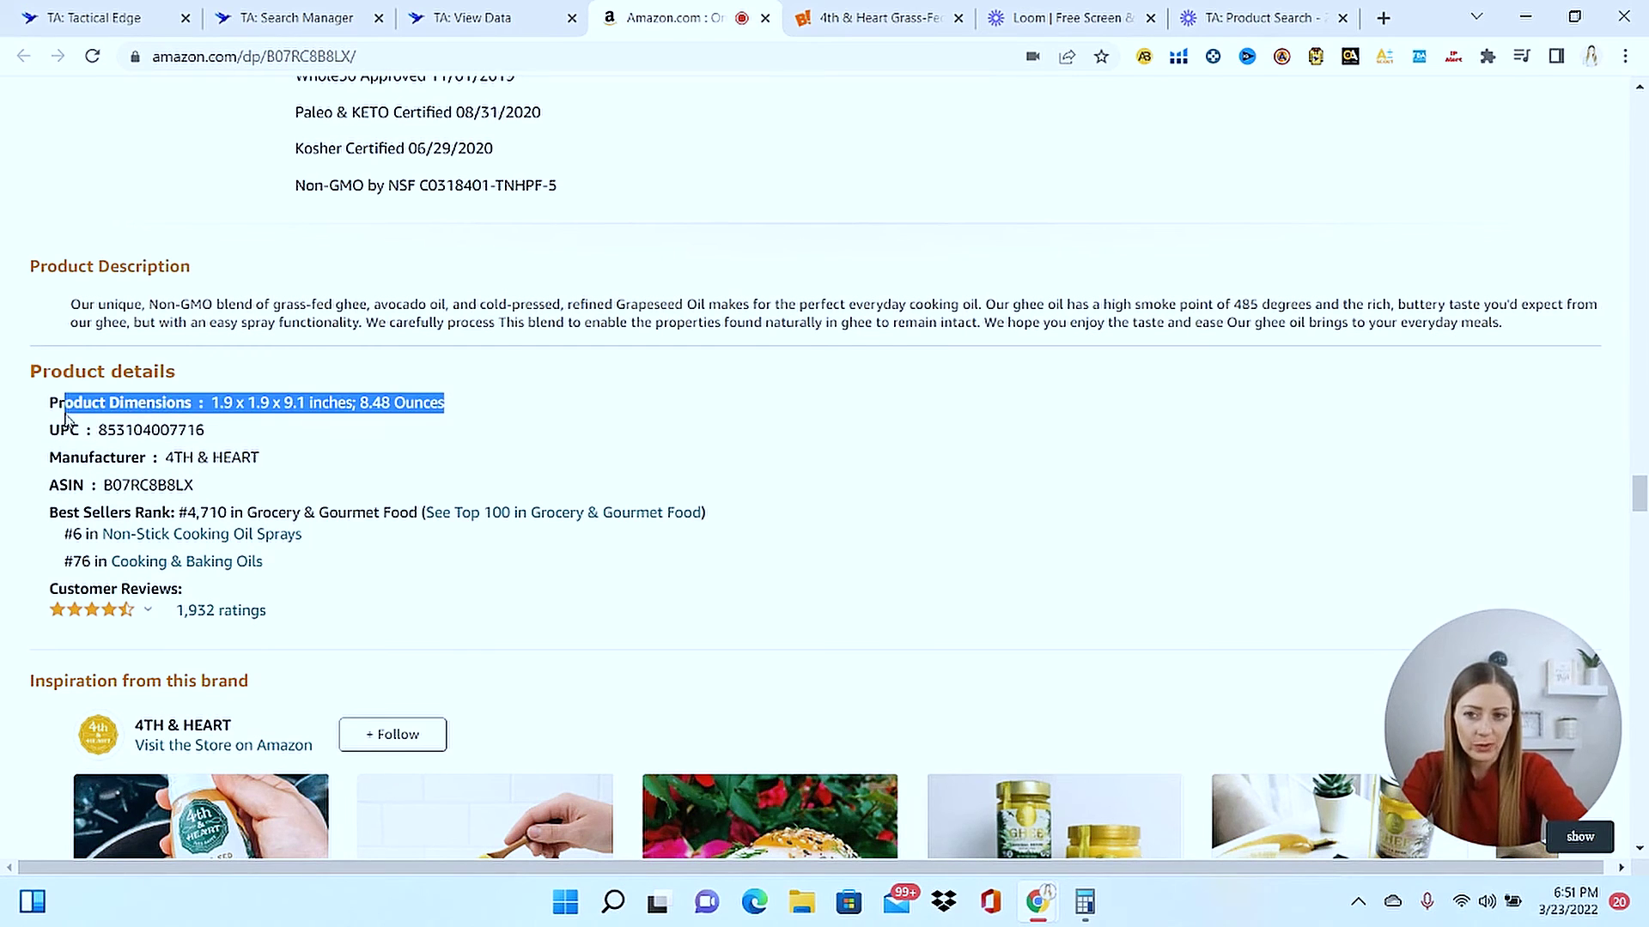
click(494, 413)
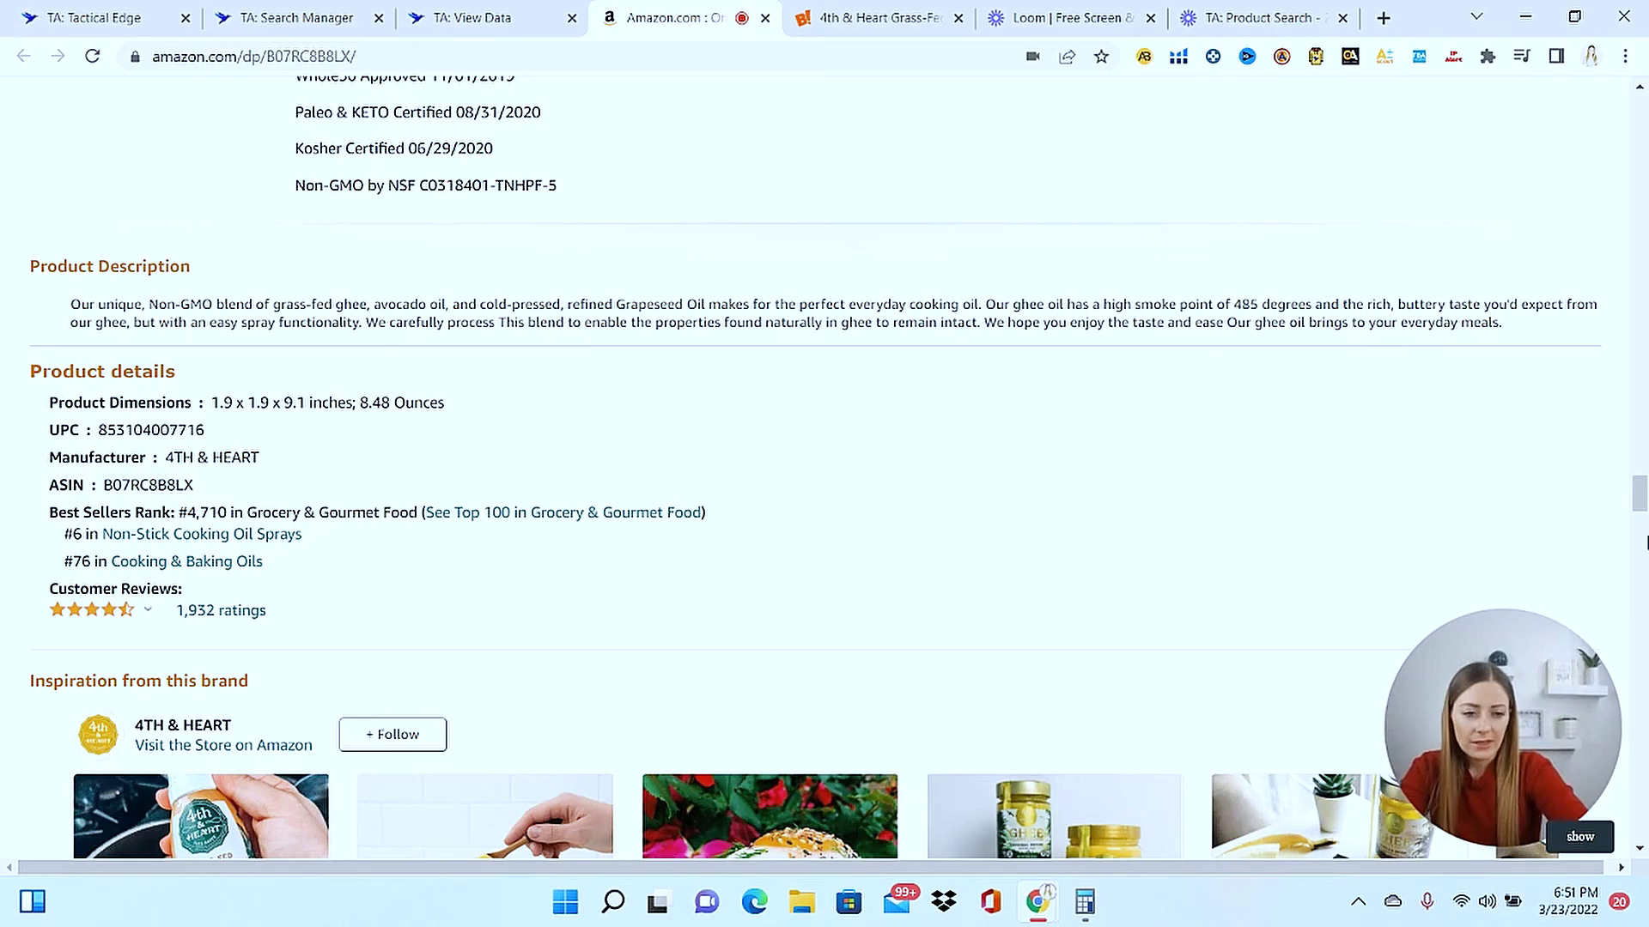
drag(1641, 505, 253, 639)
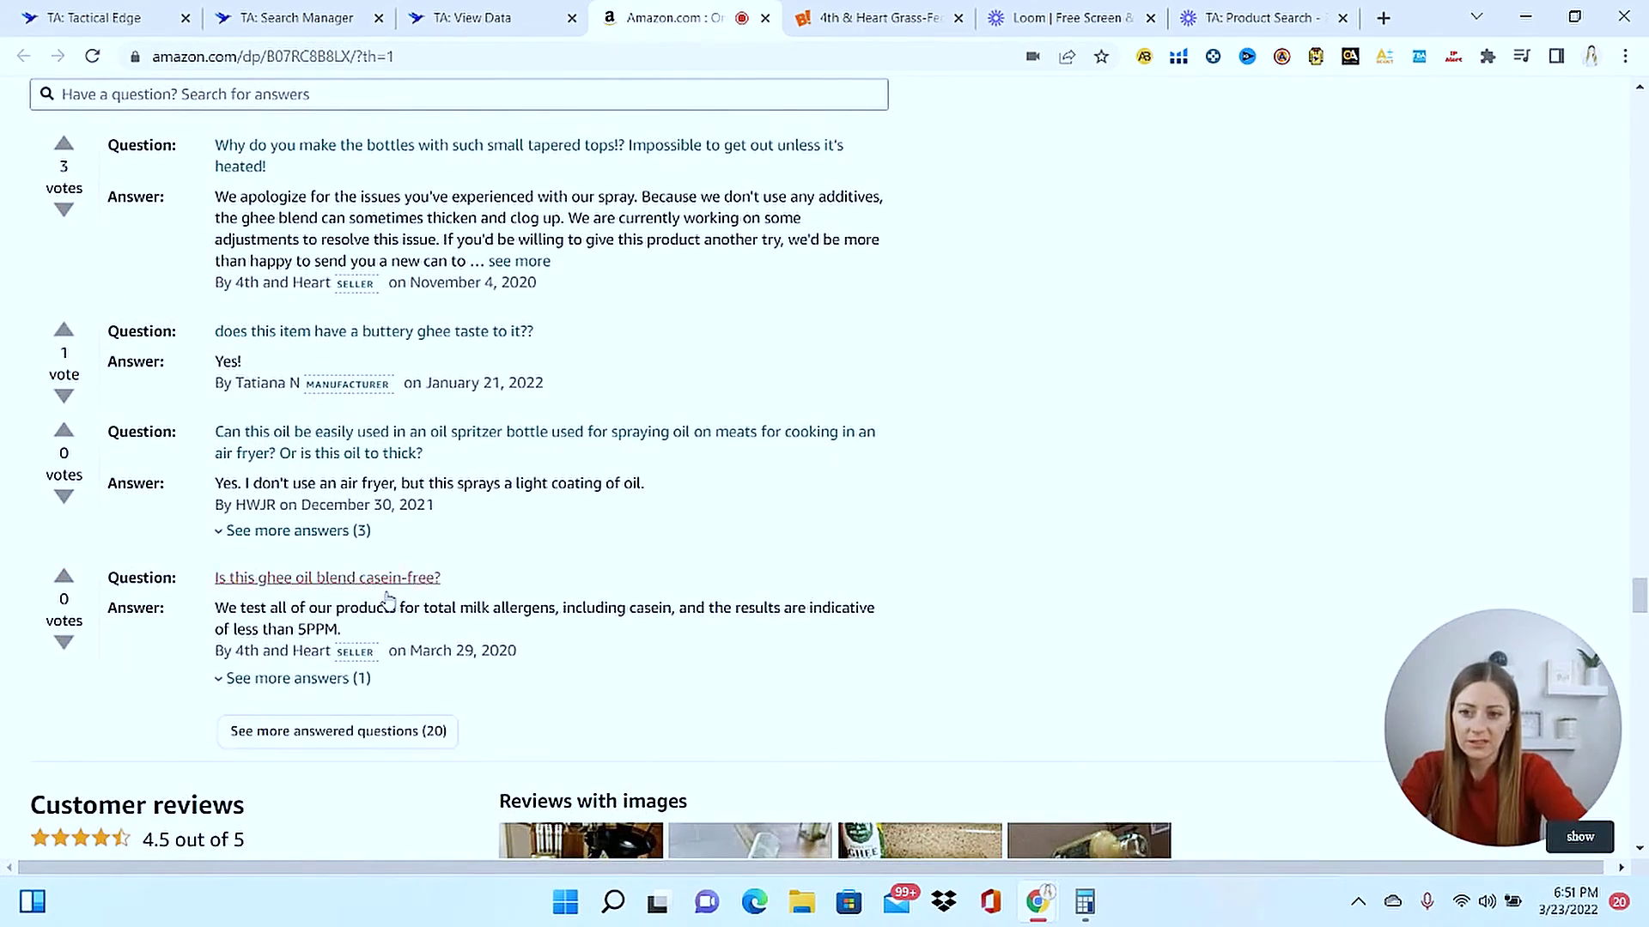
drag(1642, 595, 1642, 655)
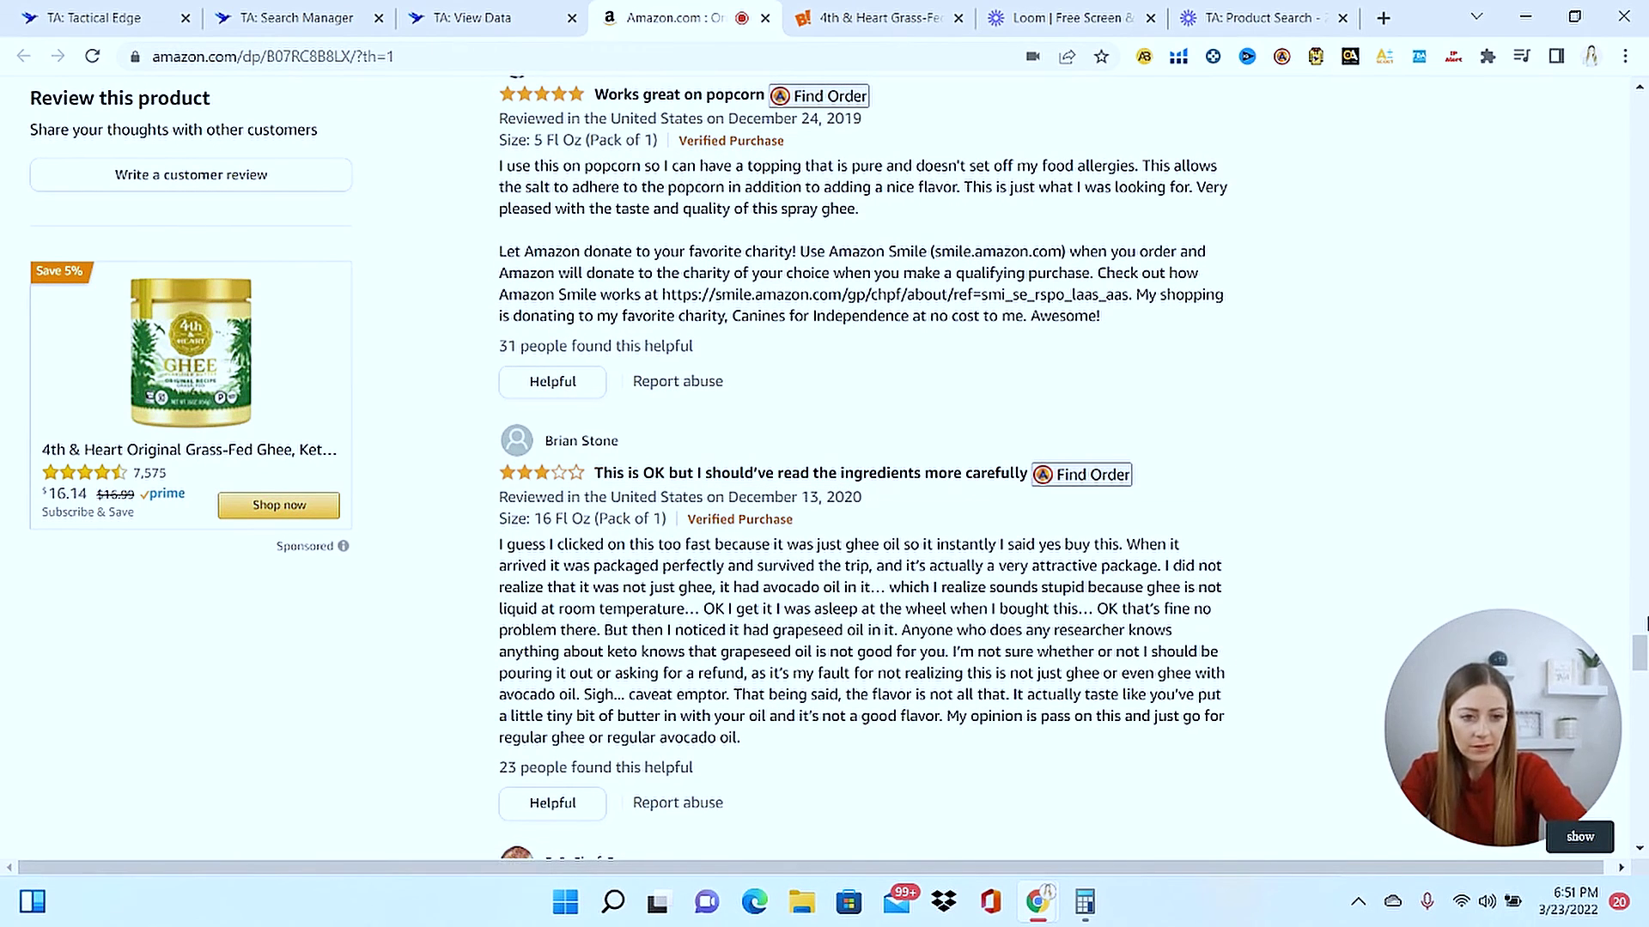
drag(1640, 657, 1640, 677)
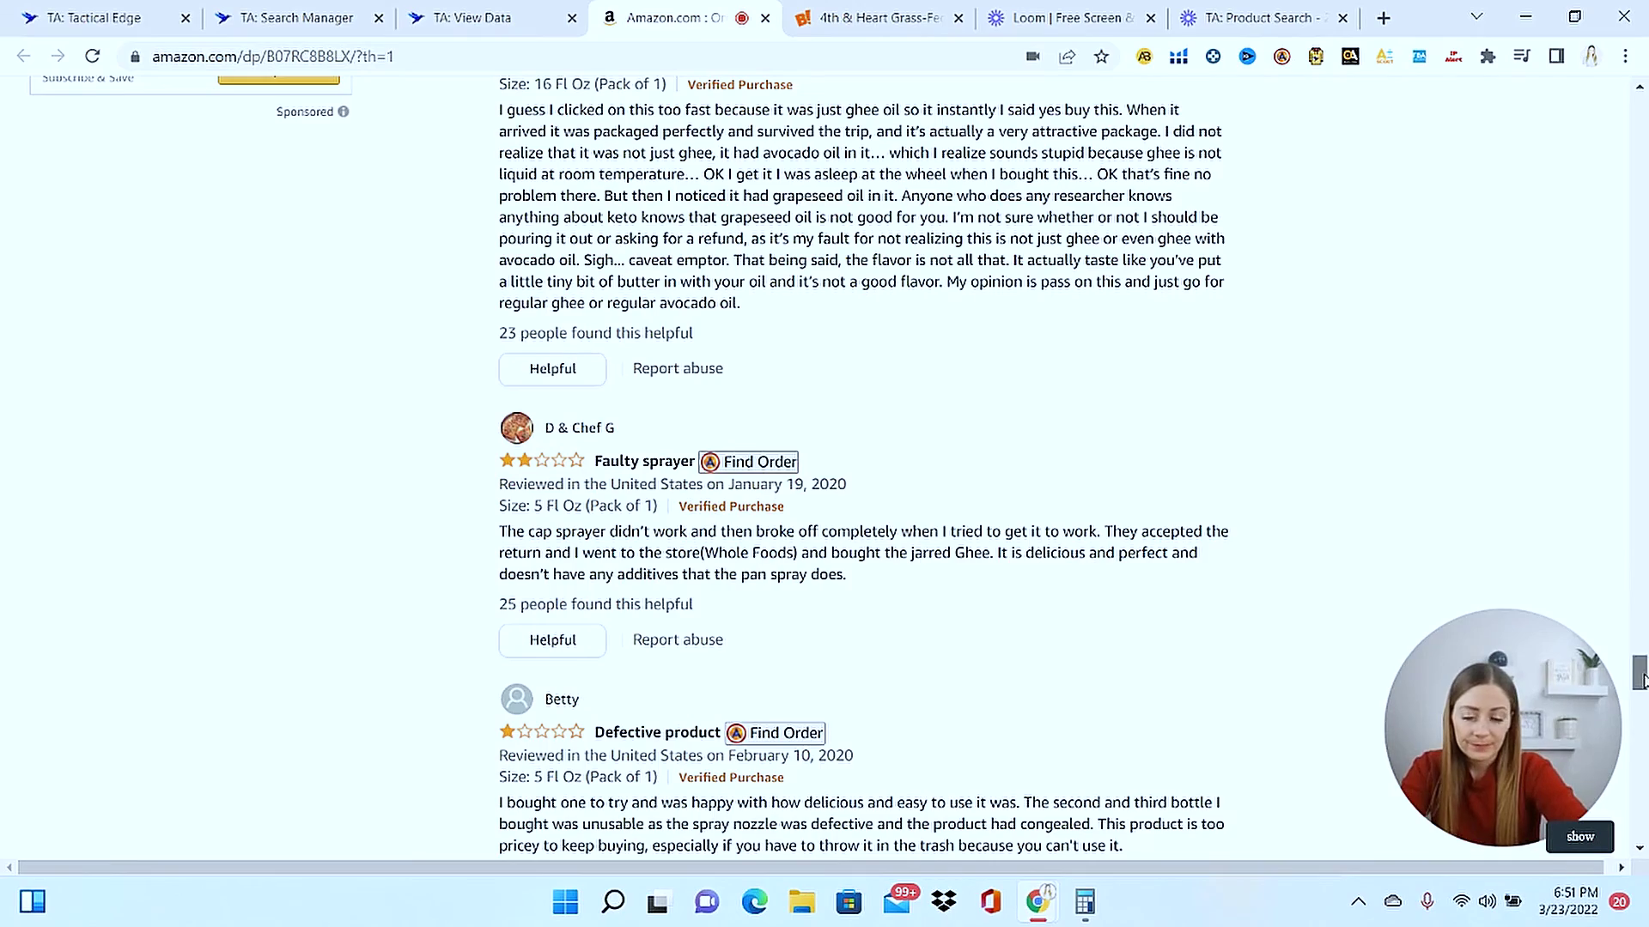
drag(1641, 678, 1637, 488)
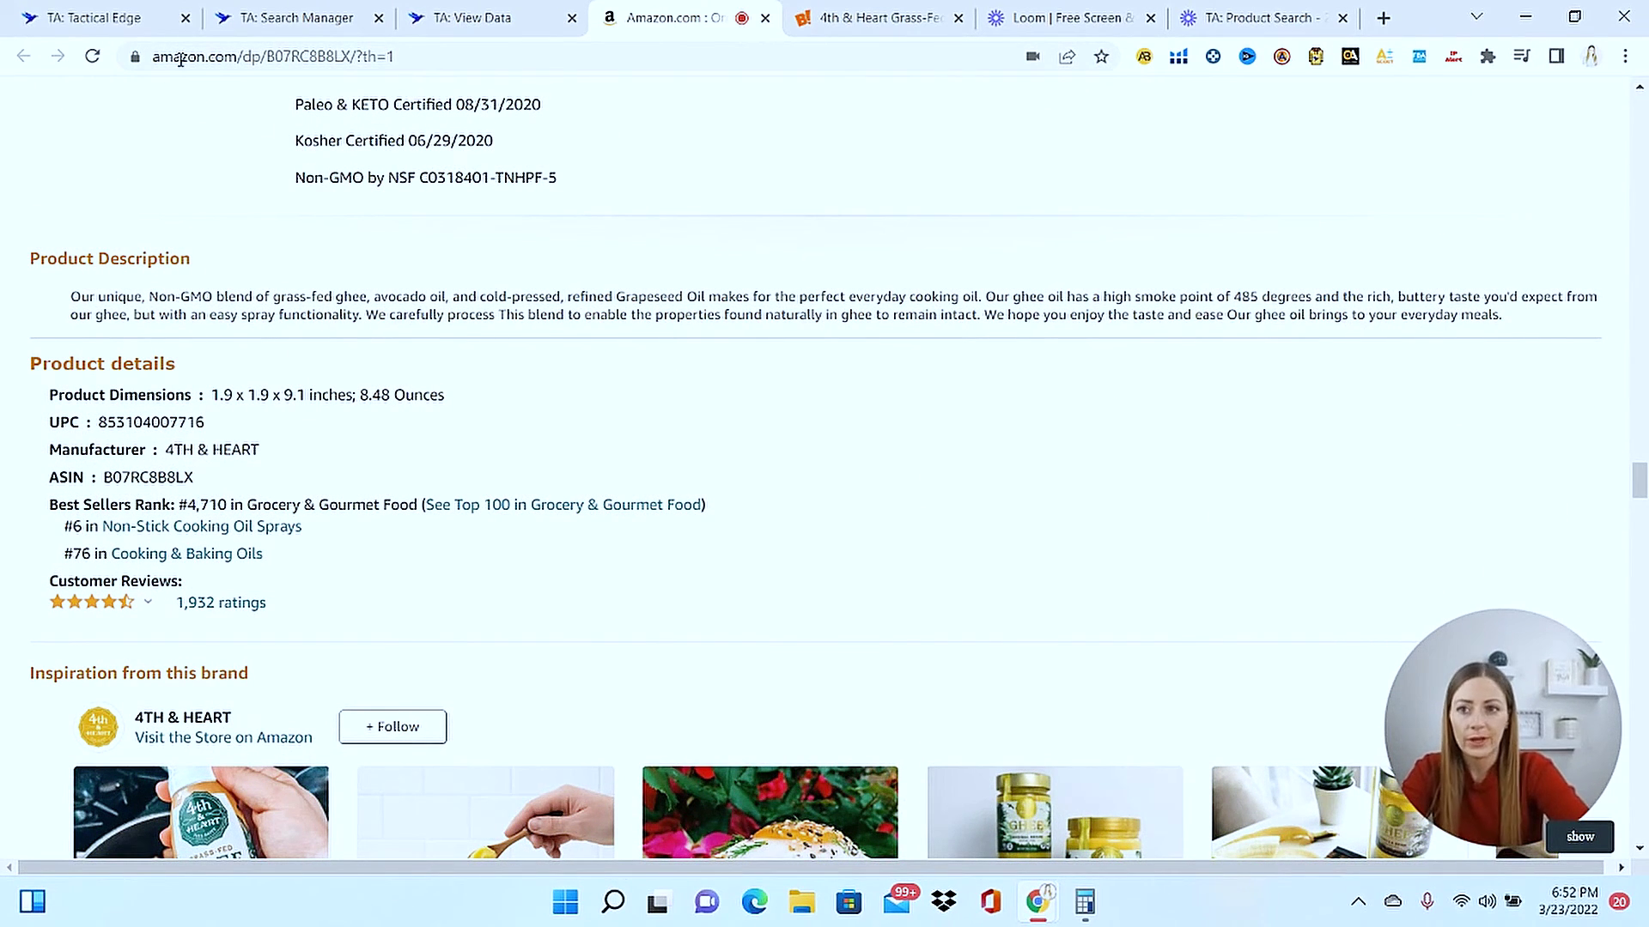
click(75, 24)
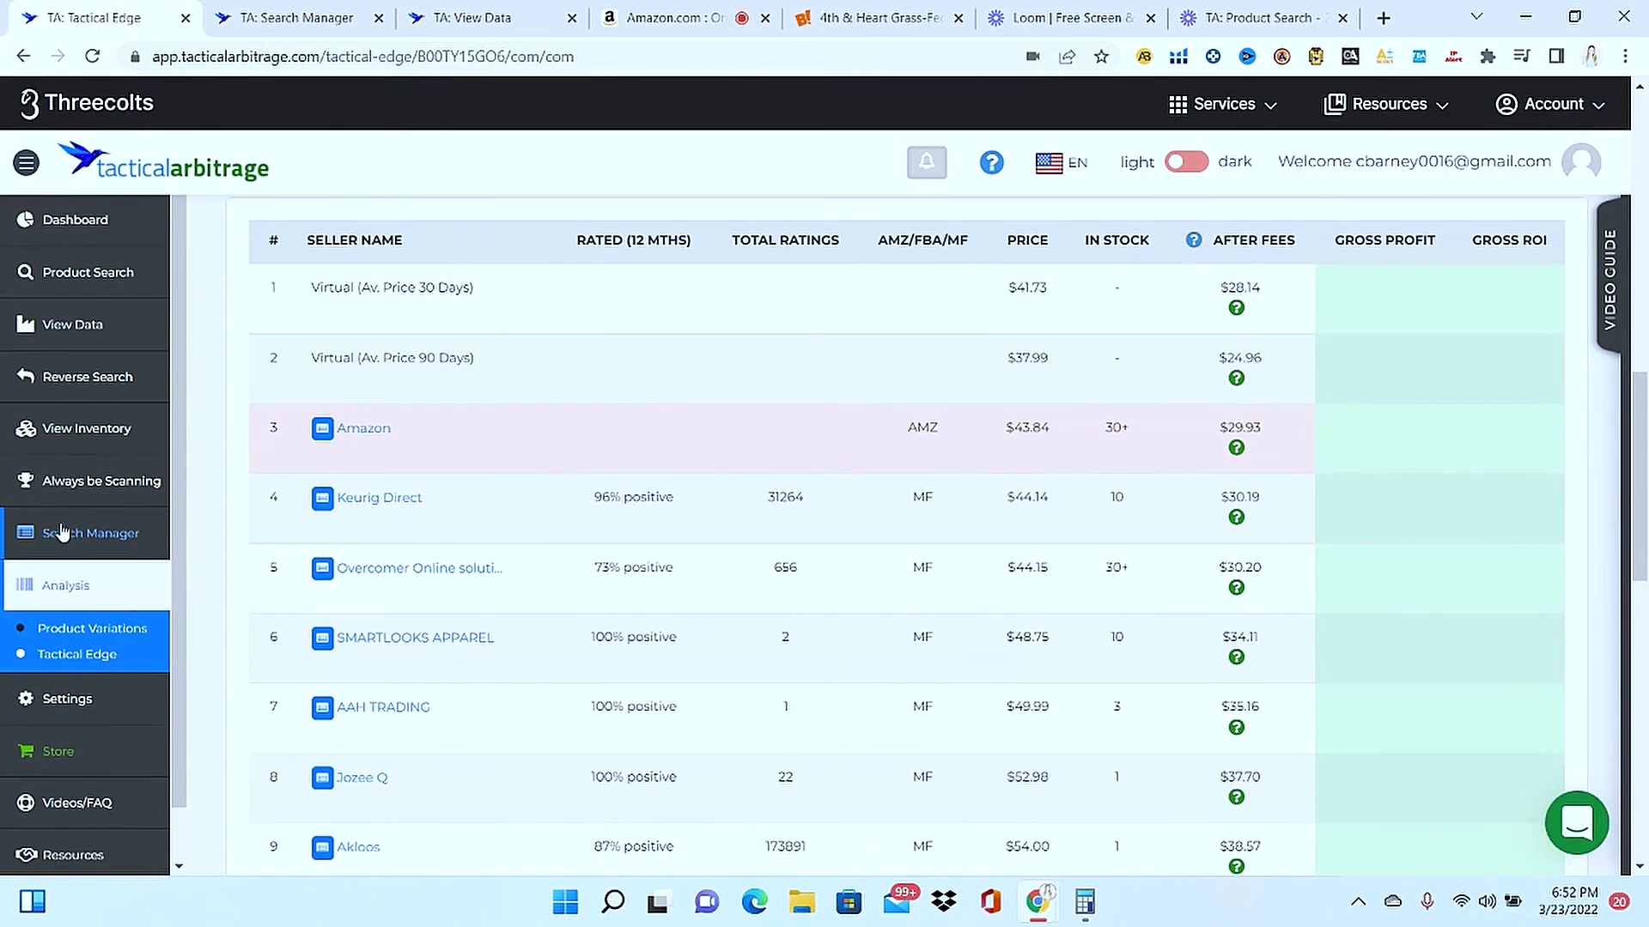
Paste ASIN B07RC8B8LX into a fresh Tactical Edge lookup and fetch its price and rank data.
click(86, 587)
click(66, 593)
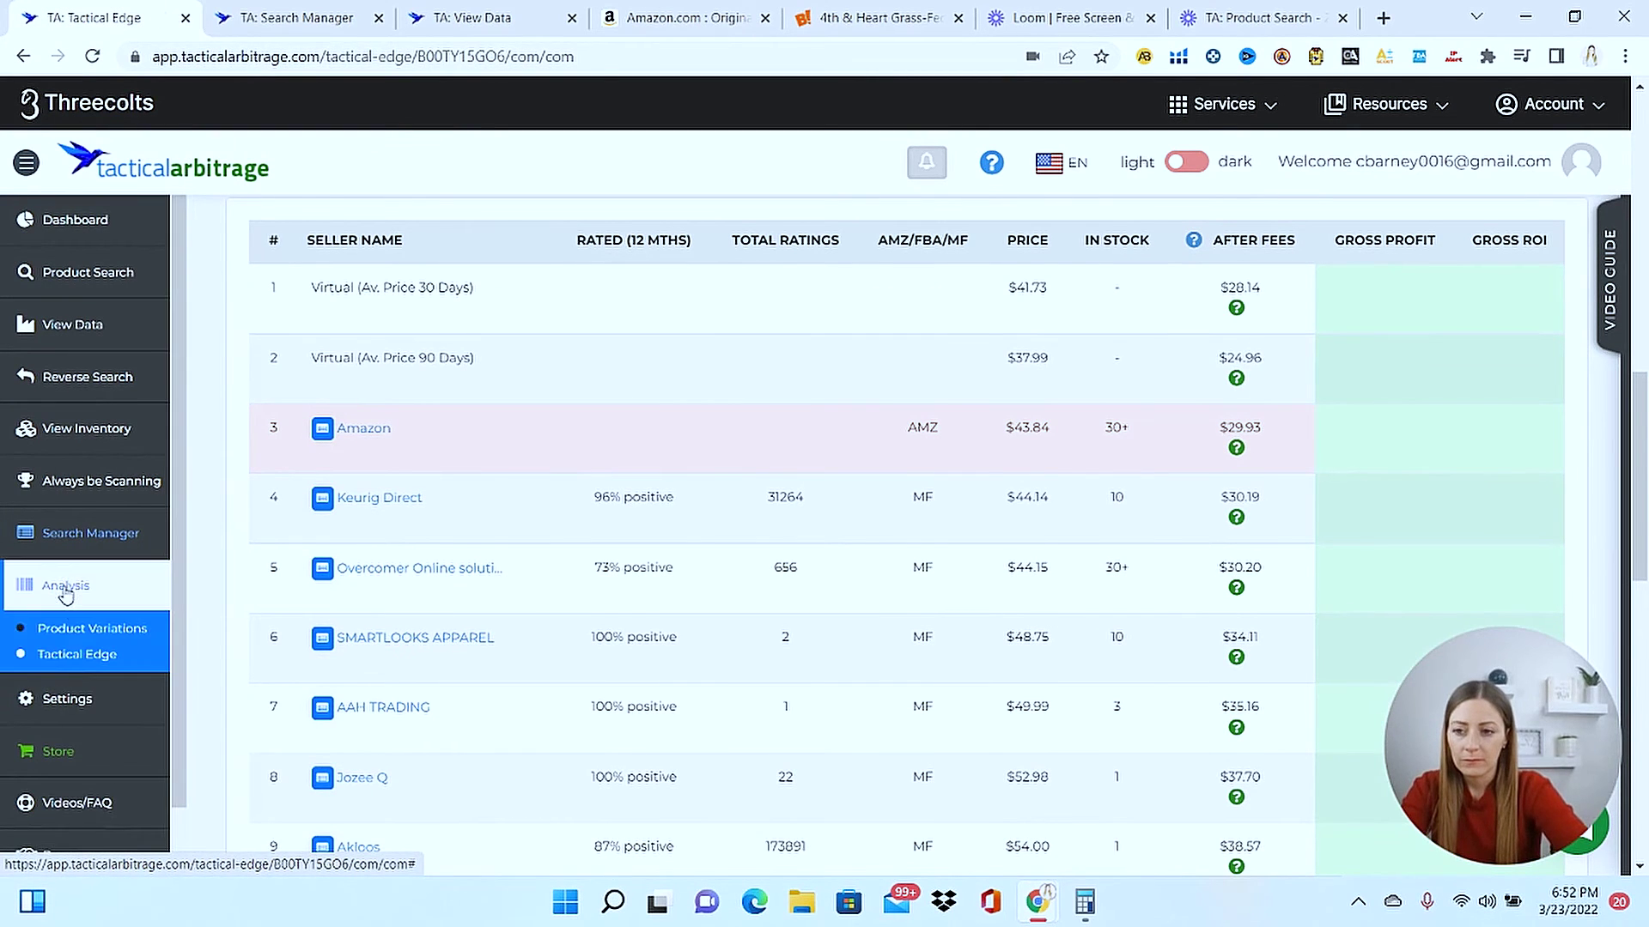
click(79, 655)
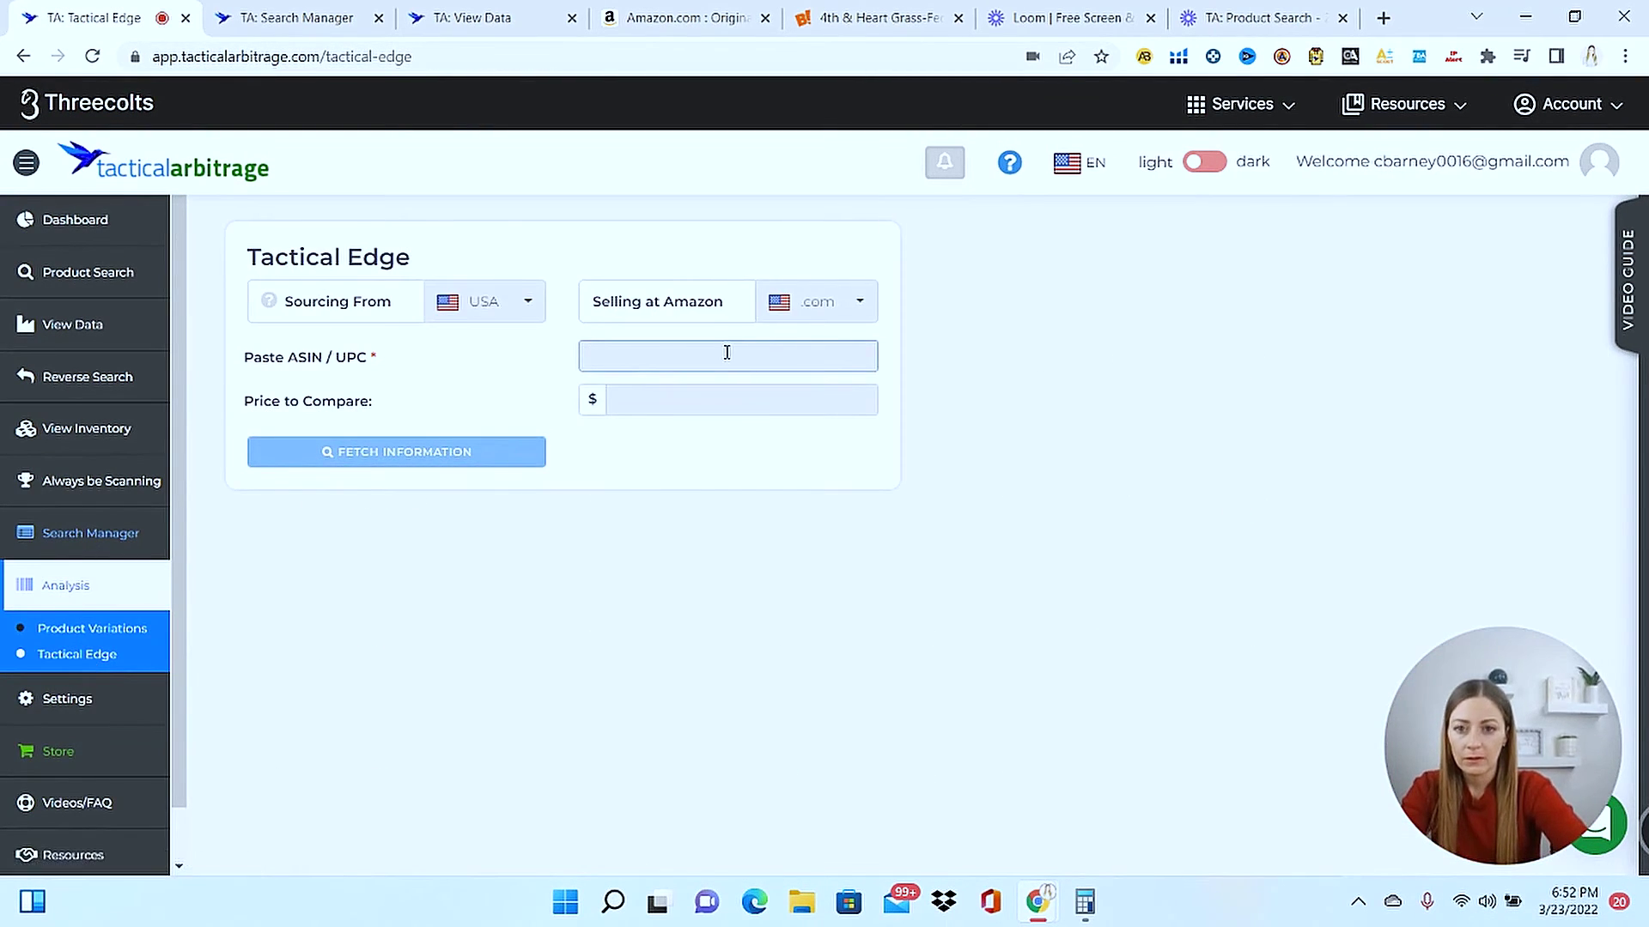
text(B07RC8B8LX)
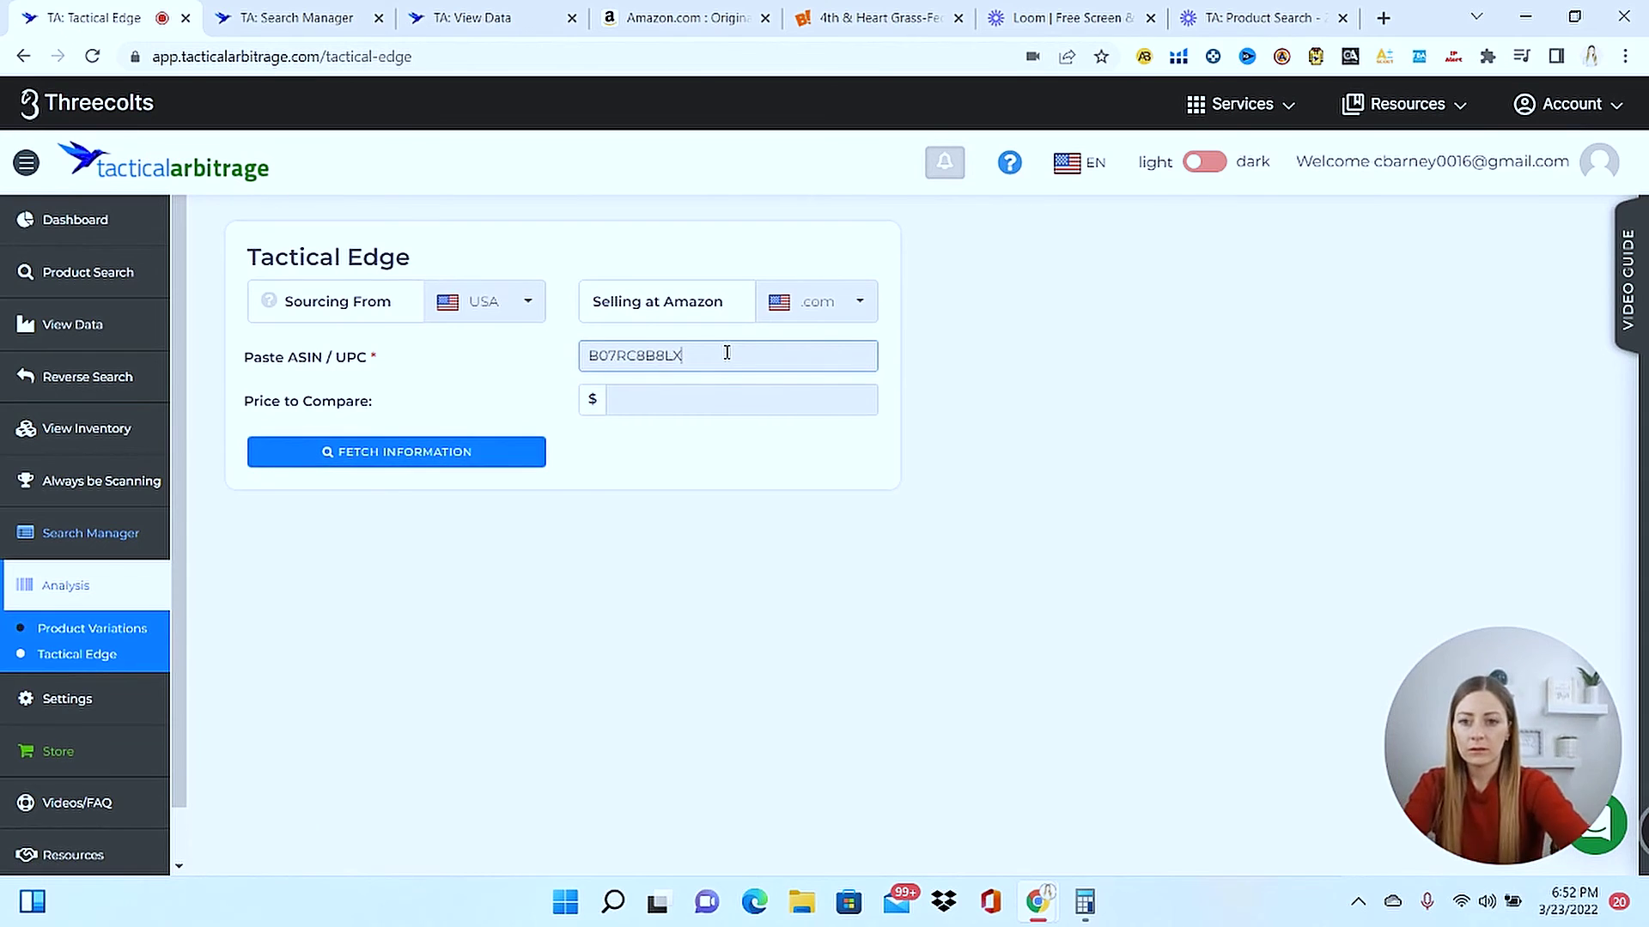
click(379, 455)
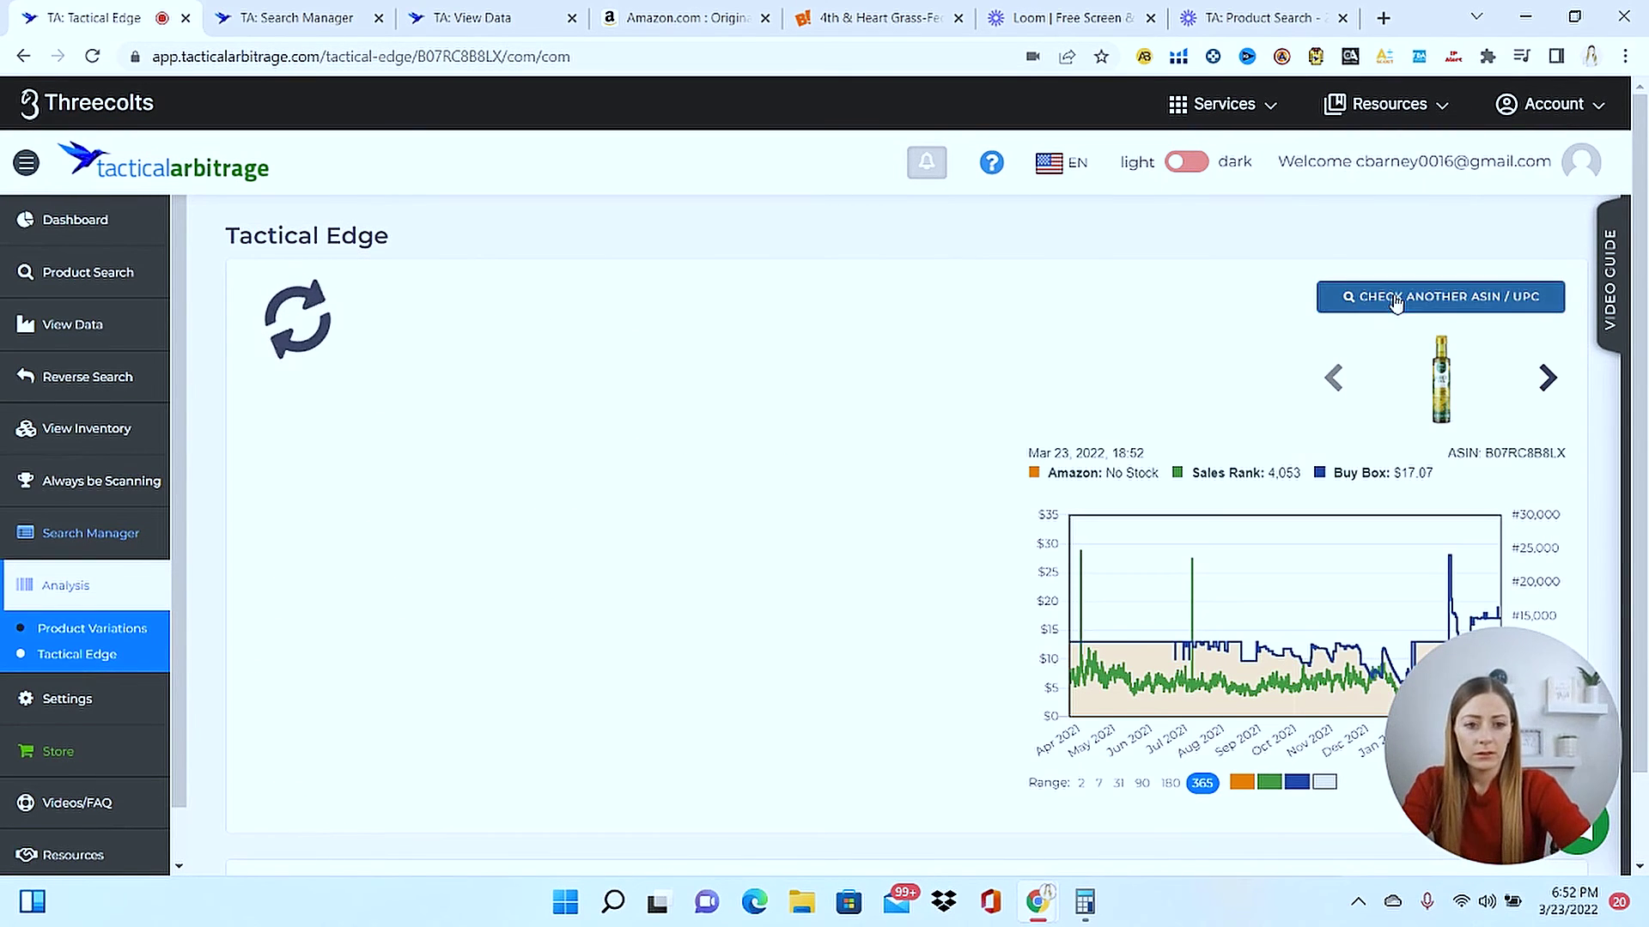
scroll(1644, 185, down, 2)
scroll(1646, 187, down, 2)
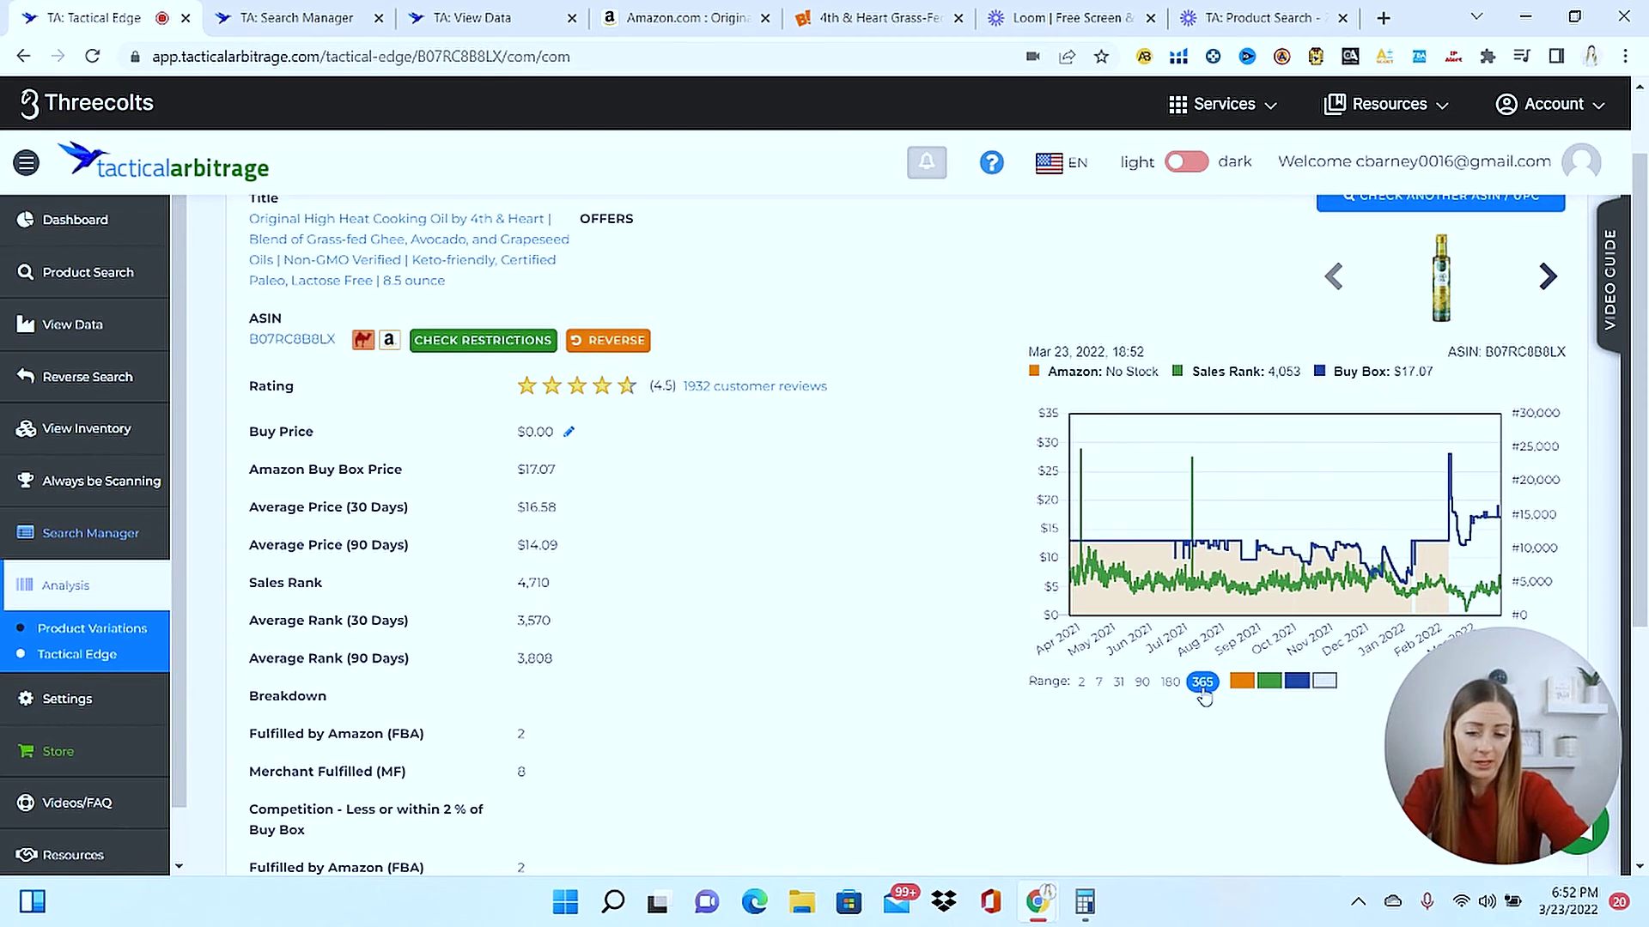
Toggle the chart between 31-, 90- and 365-day history, settling on 31 days, and scroll to product details.
click(1119, 683)
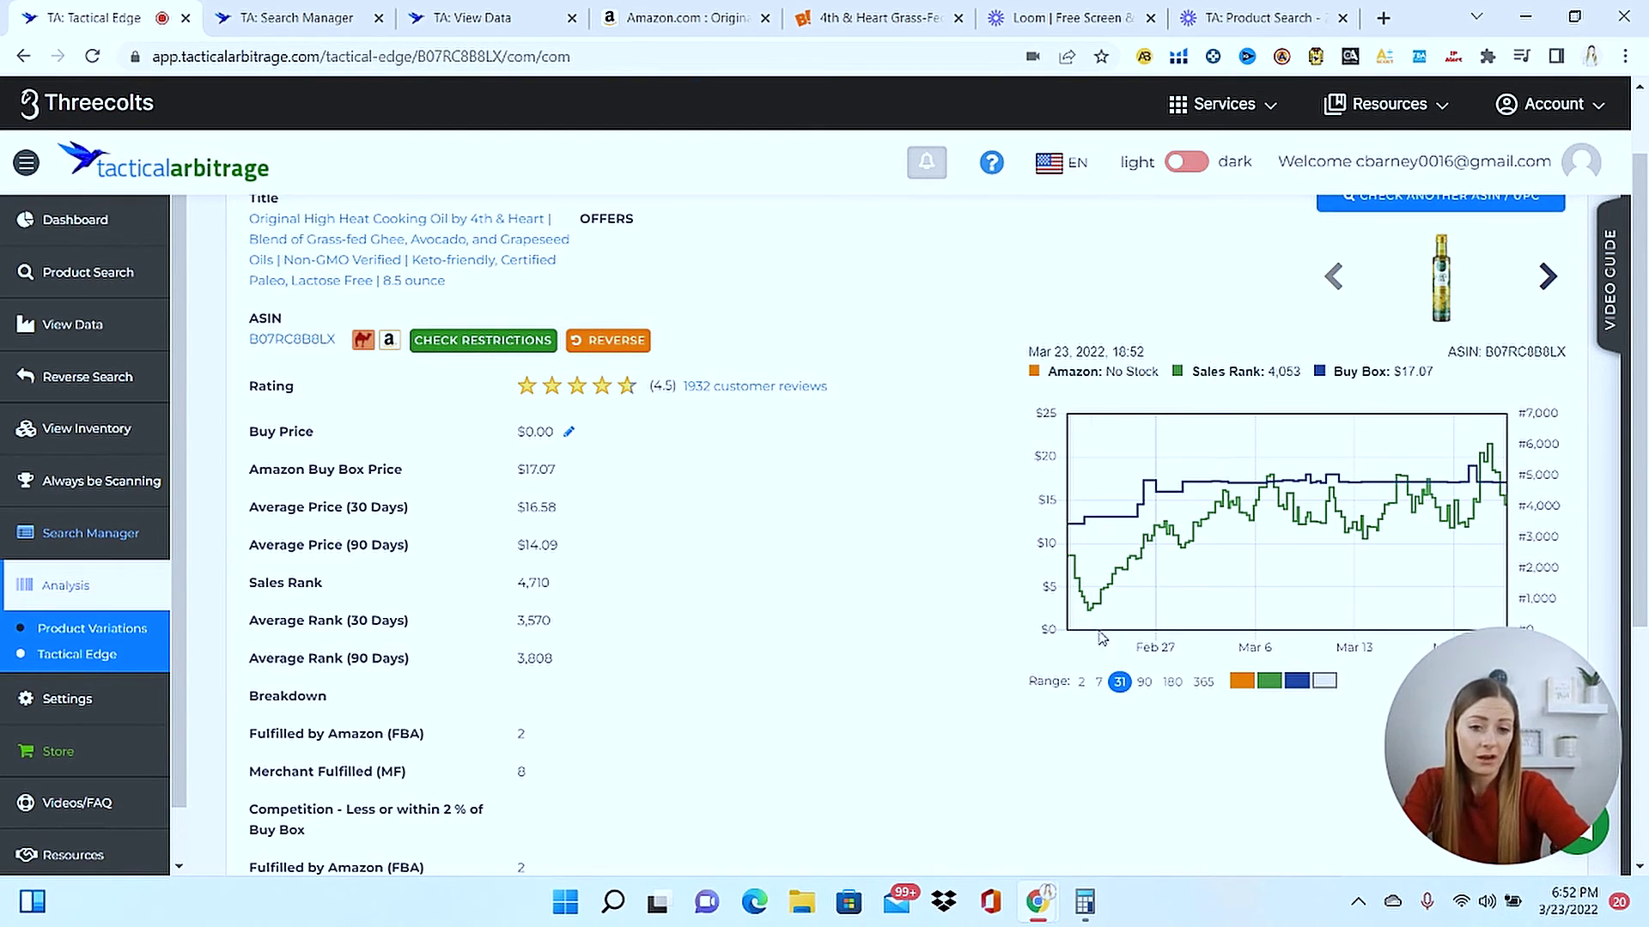
click(1143, 683)
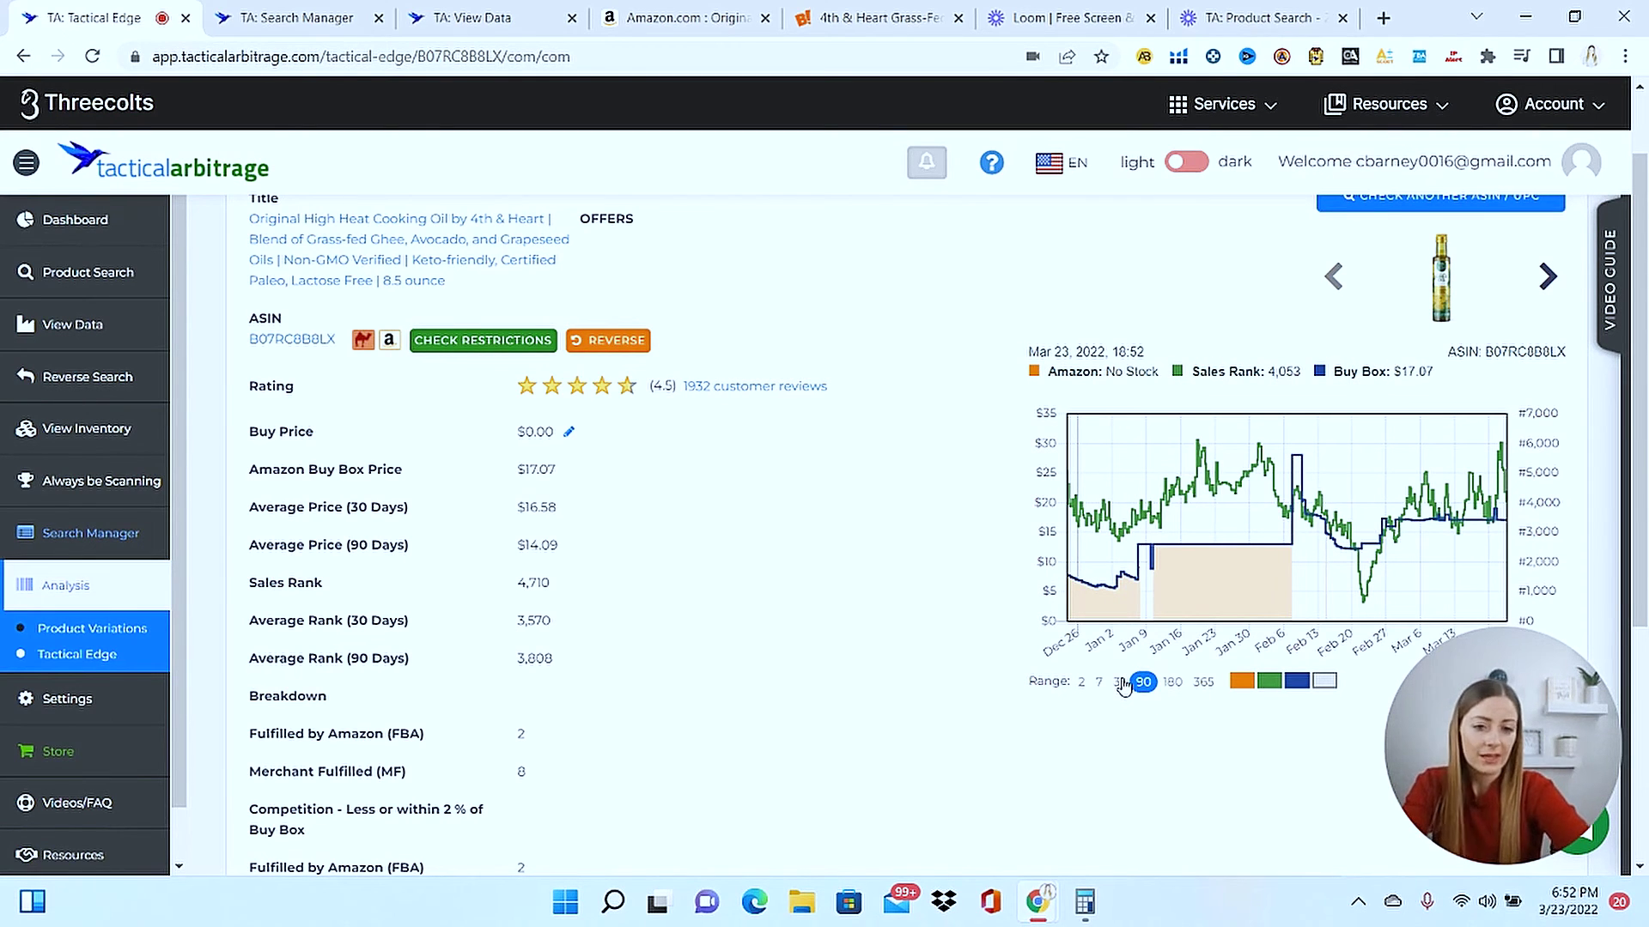
click(1203, 682)
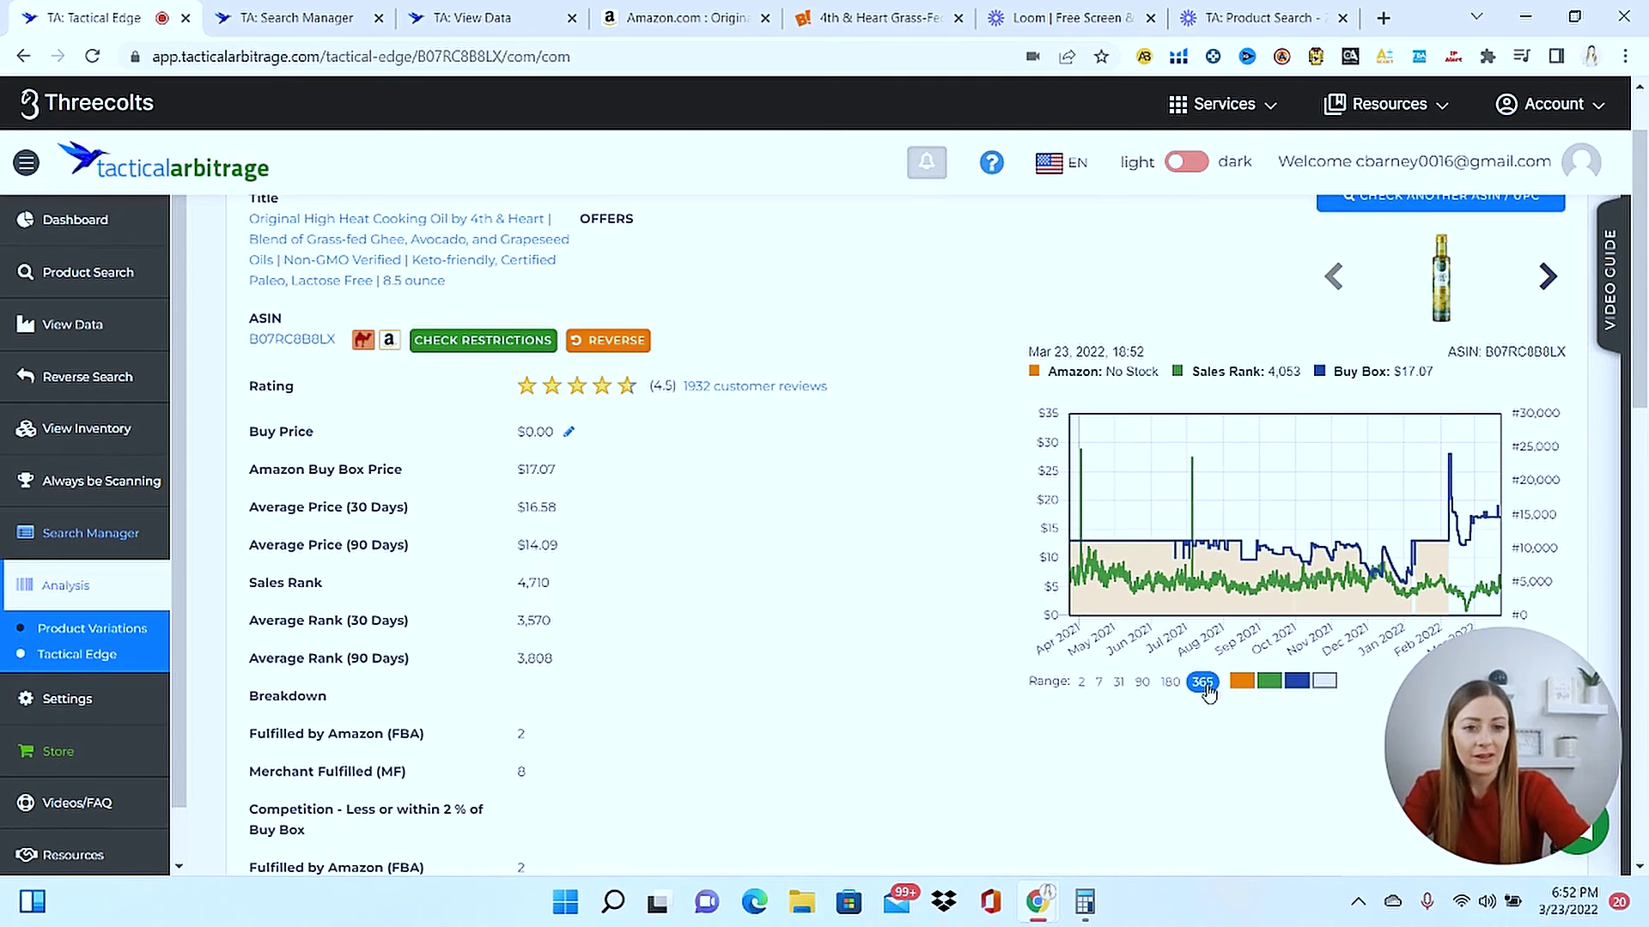
click(1121, 683)
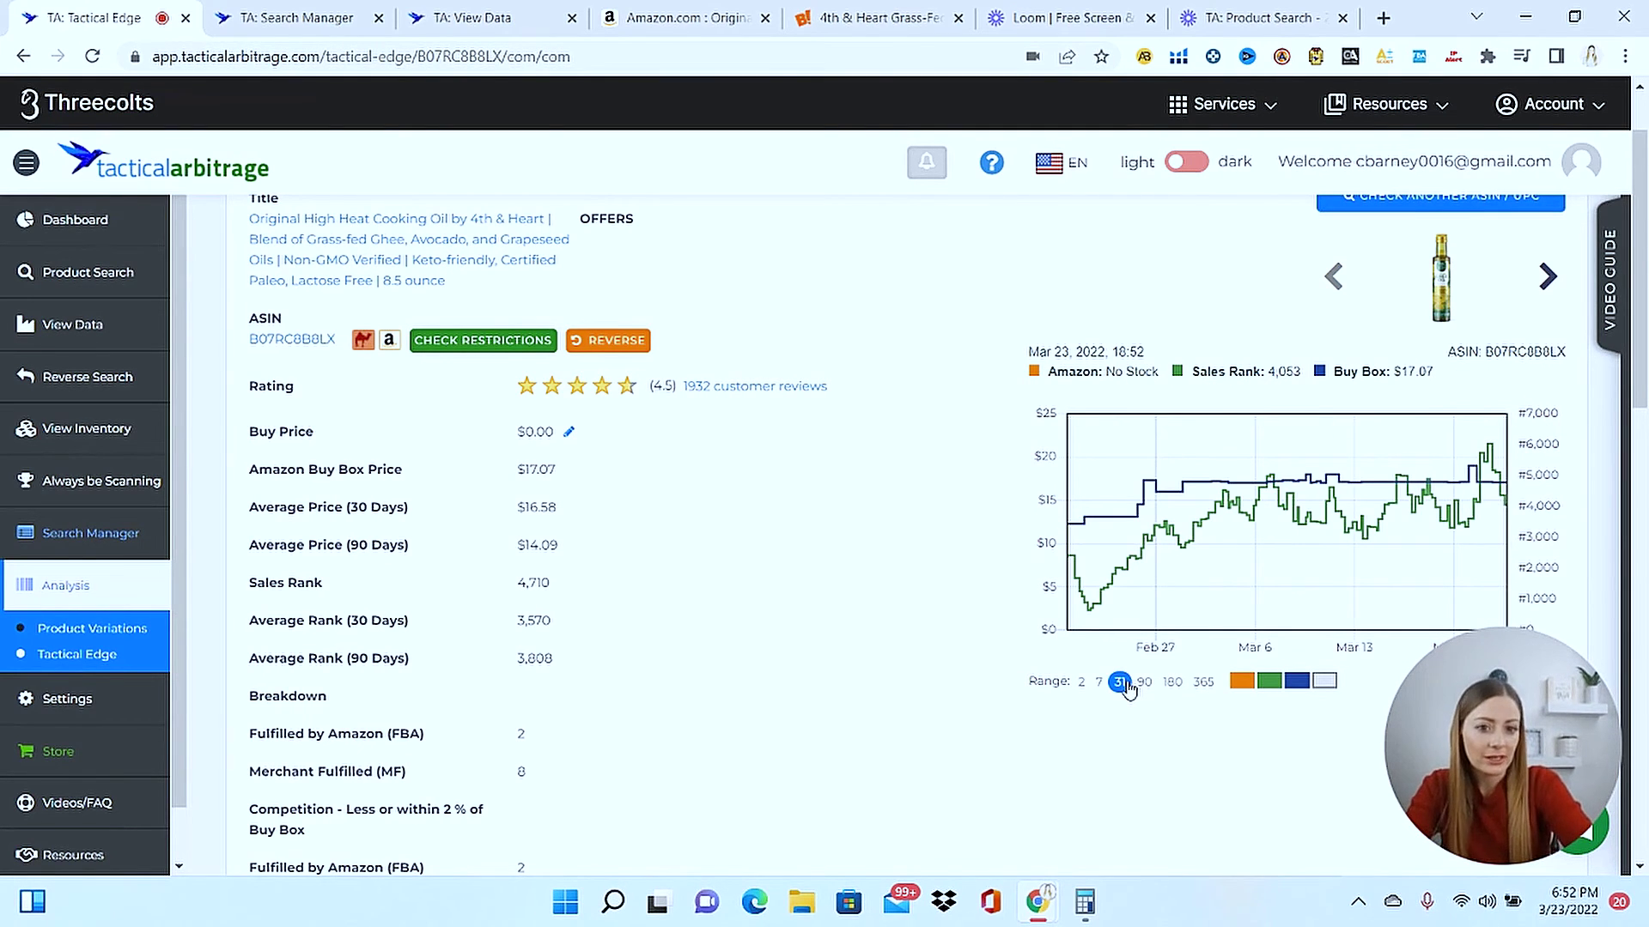
click(1144, 683)
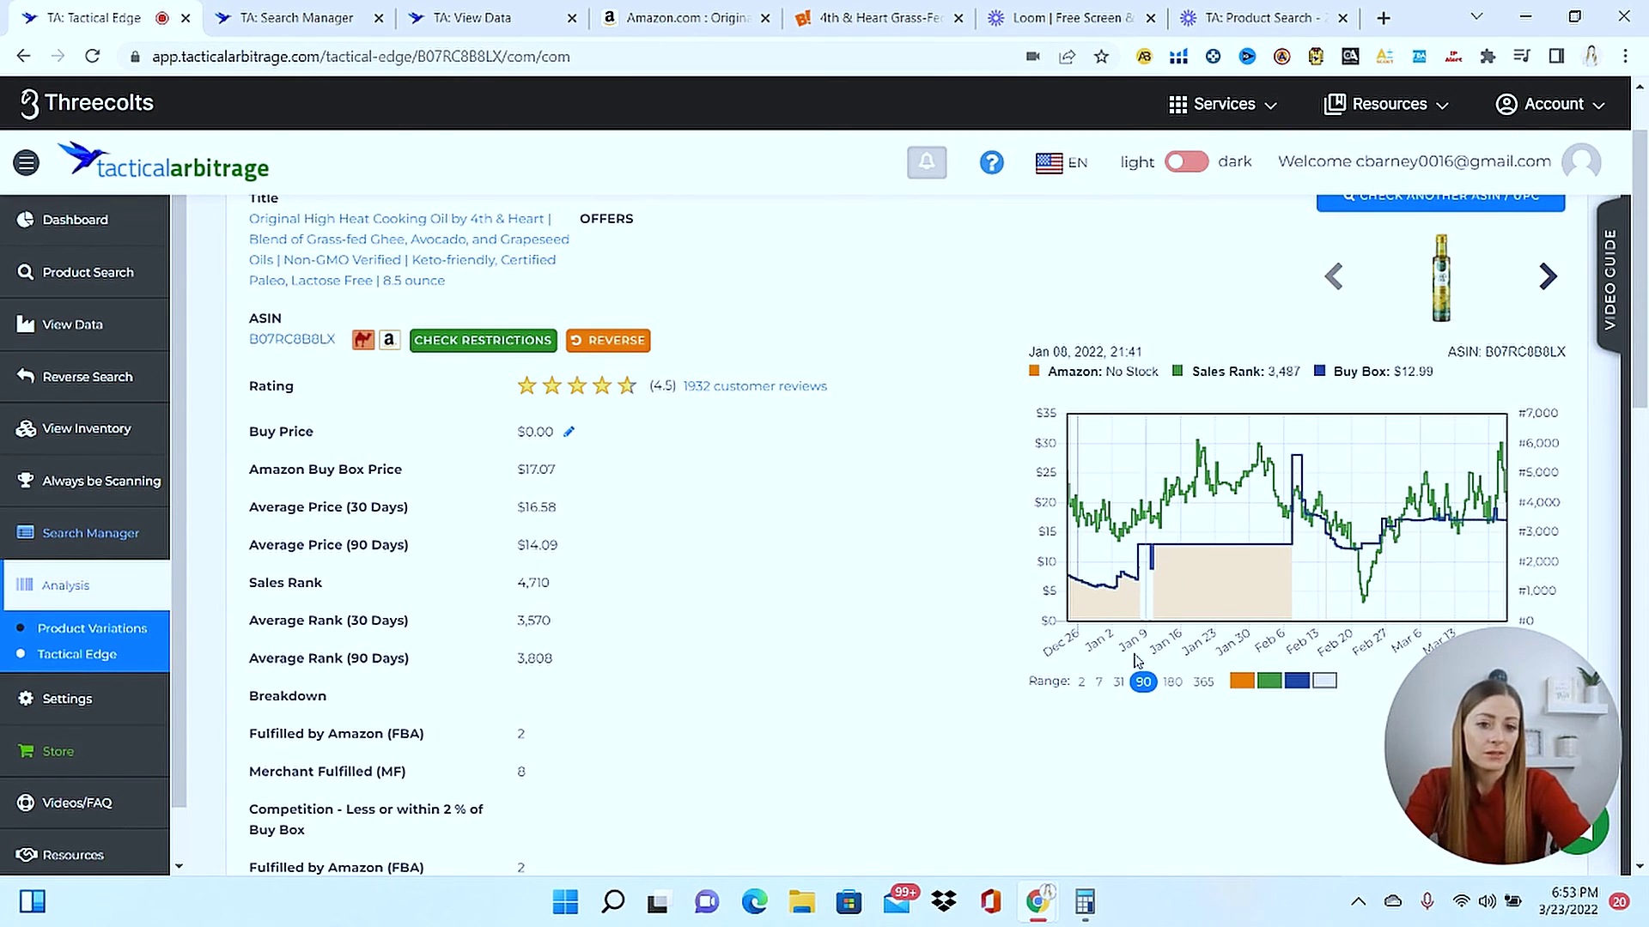
click(1119, 682)
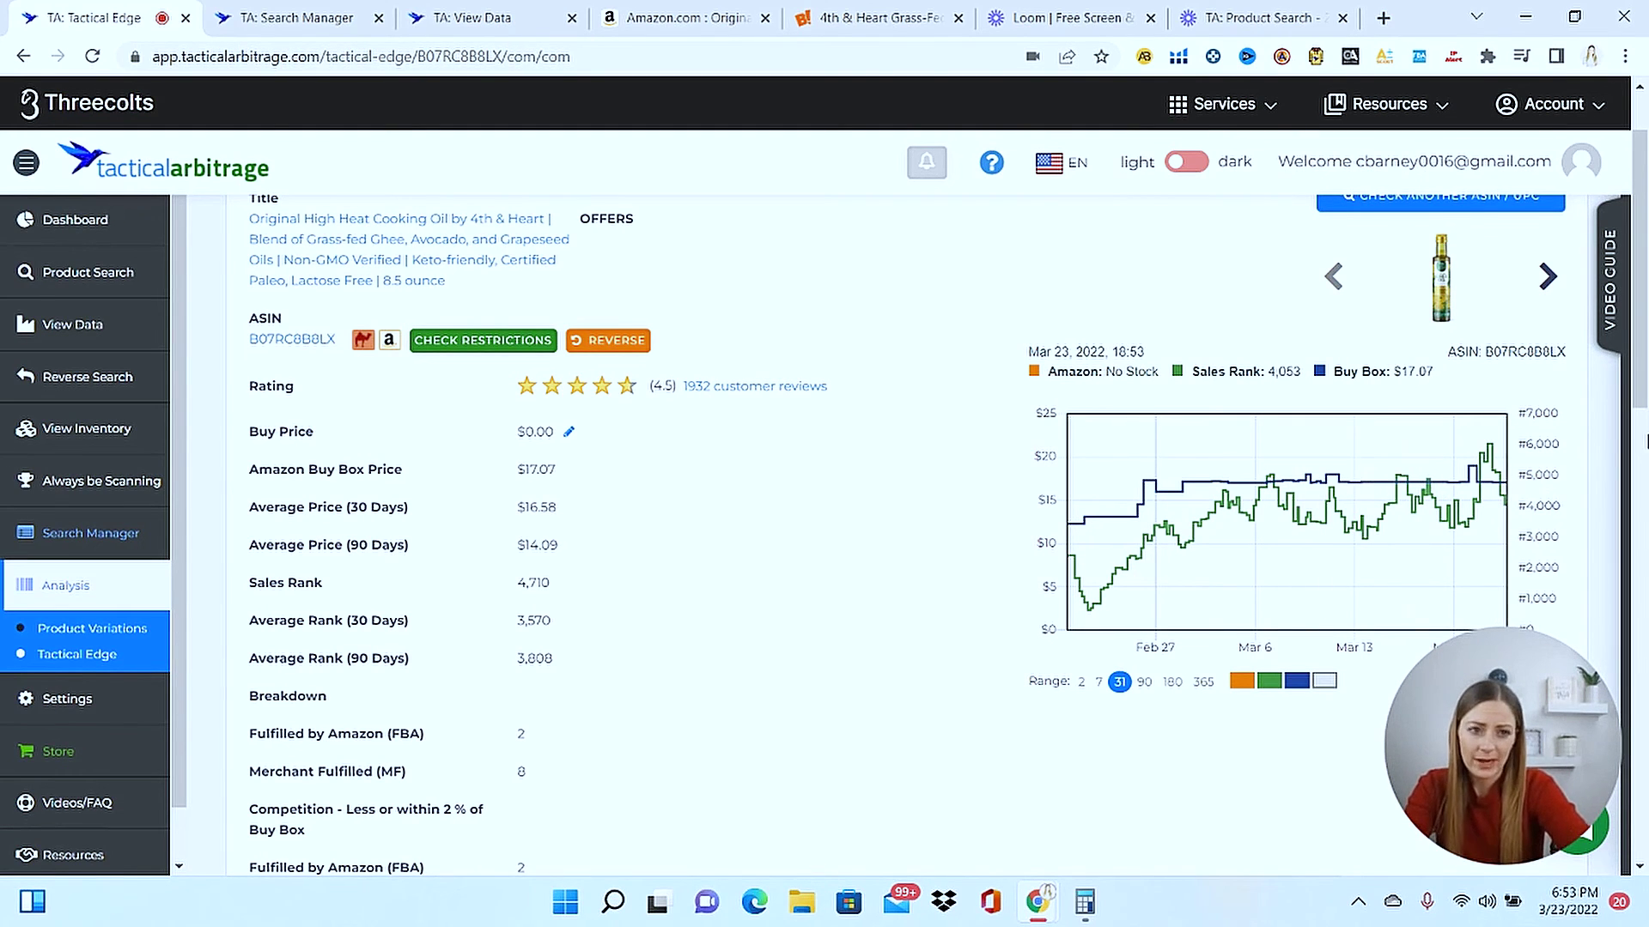
drag(1640, 337, 1645, 486)
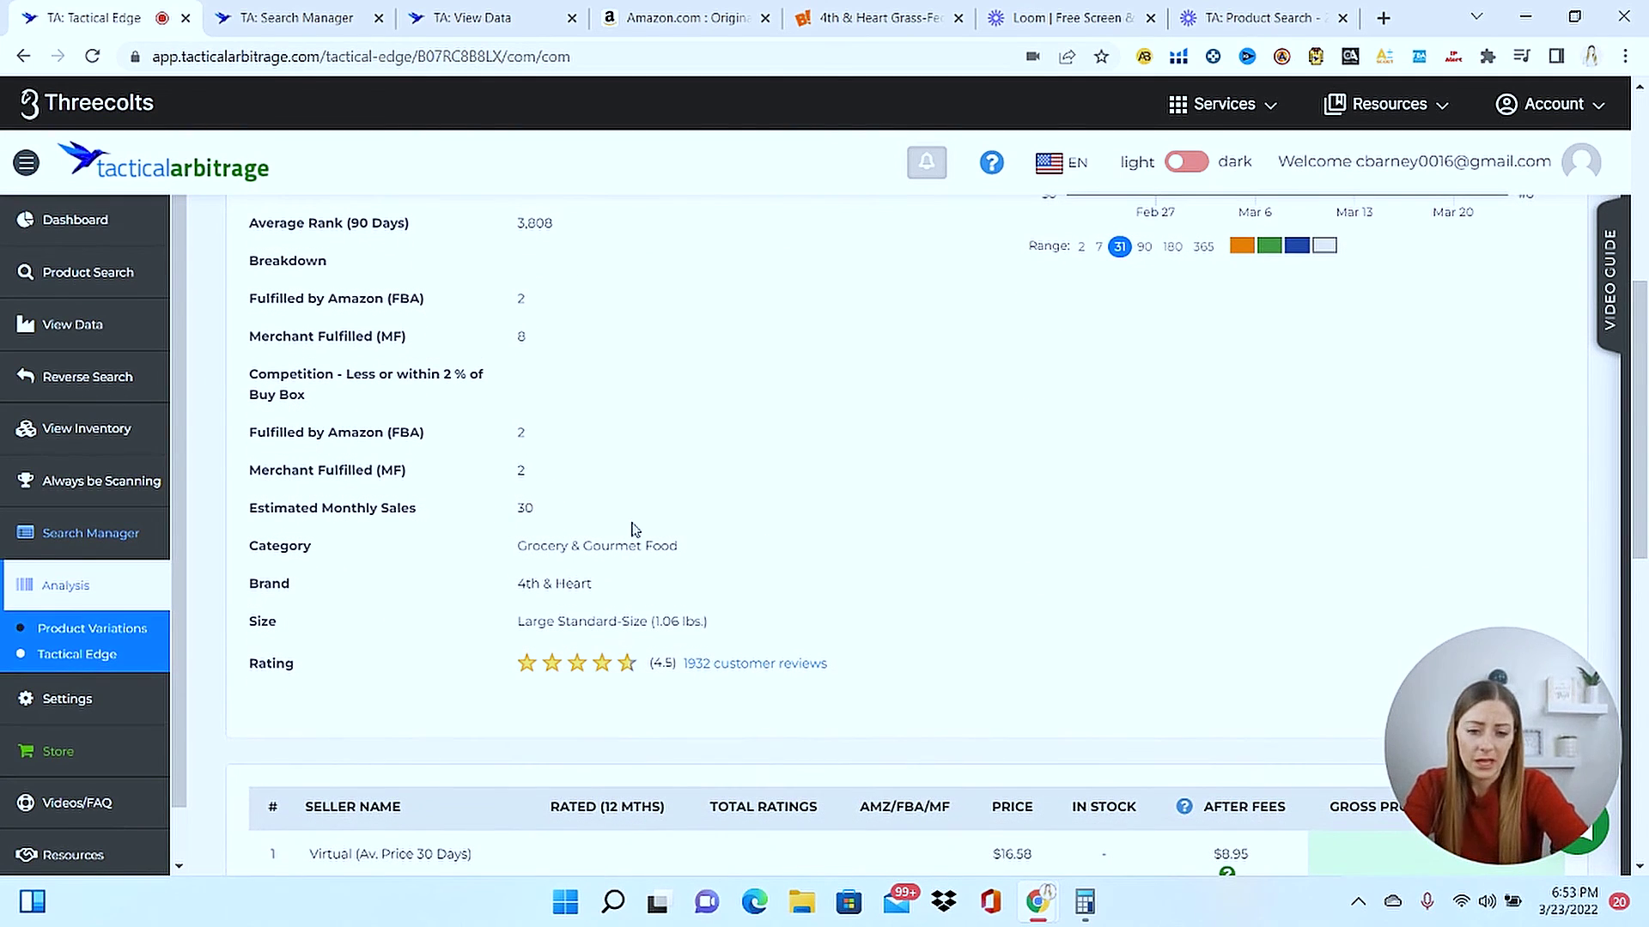
drag(1641, 429, 1645, 724)
scroll(1100, 498, up, 4)
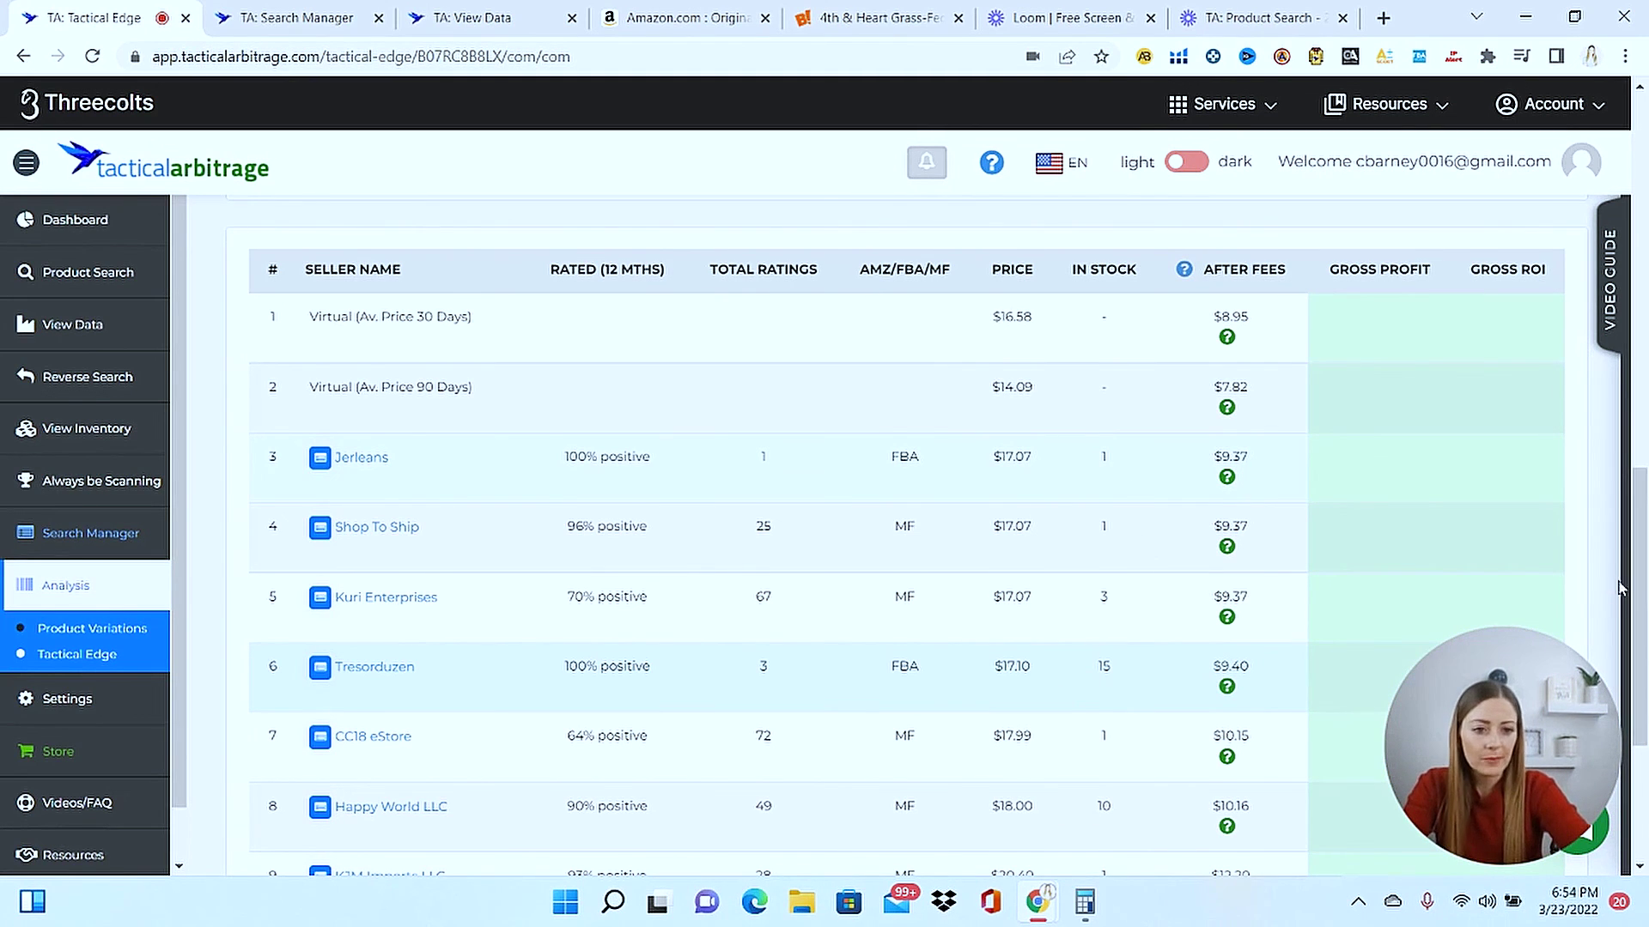
scroll(1636, 700, down, 3)
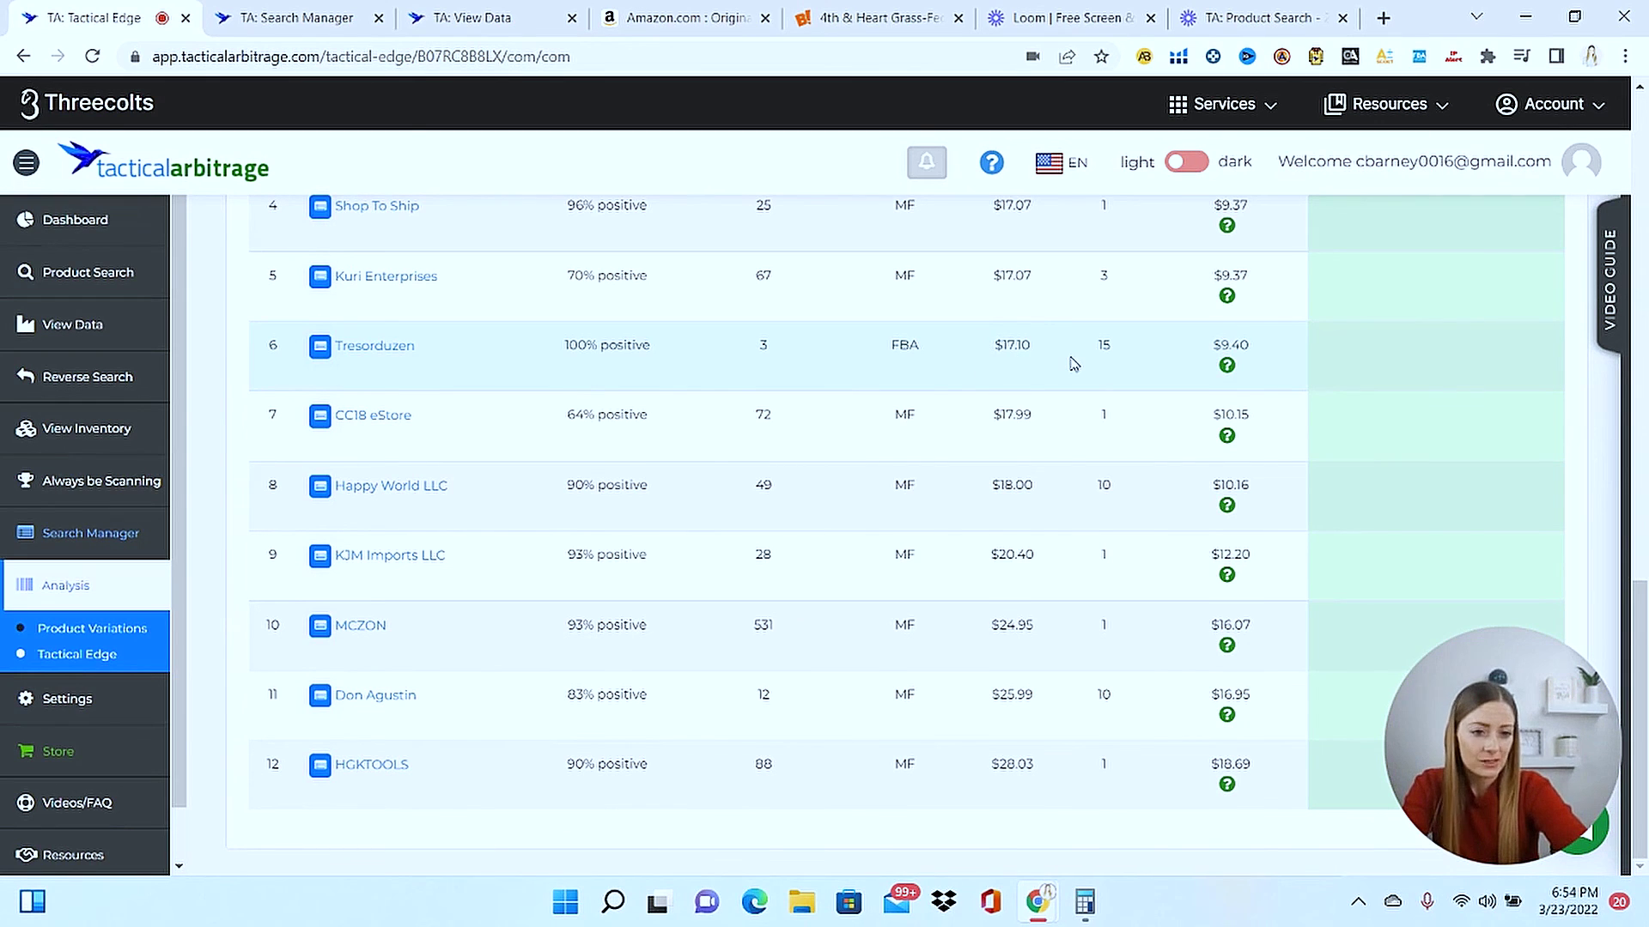
scroll(1635, 687, up, 1)
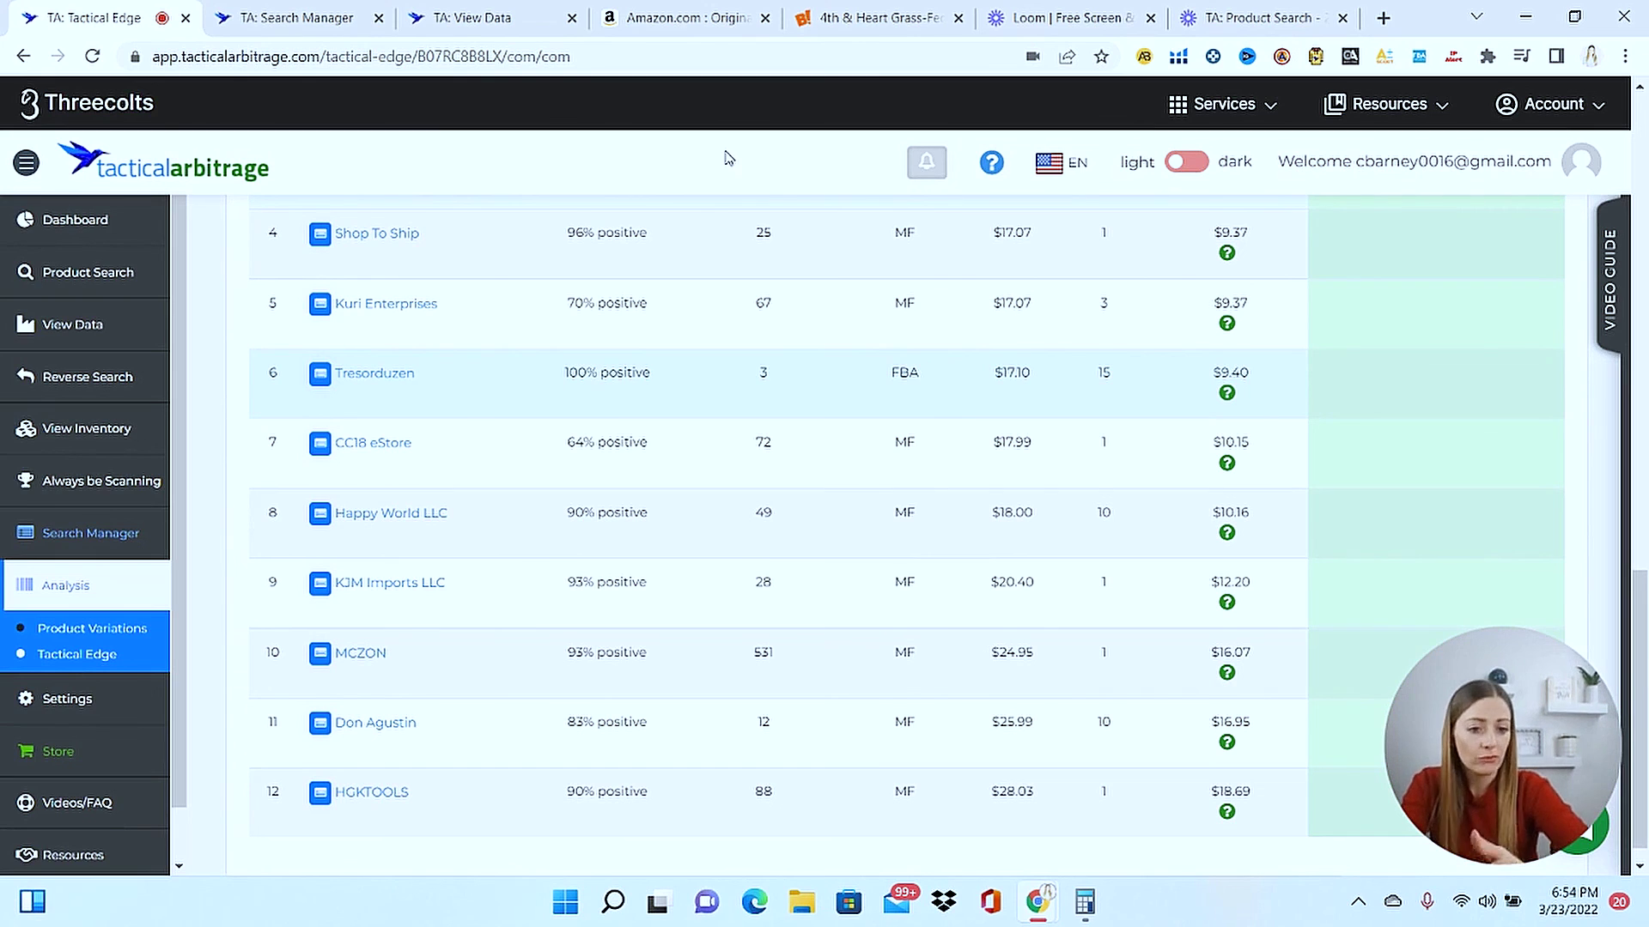
click(669, 24)
Change the sell price to 17.10 and buy price to 5.20, recalculating to $4.17 profit, 80.19% ROI.
drag(1639, 481, 1639, 129)
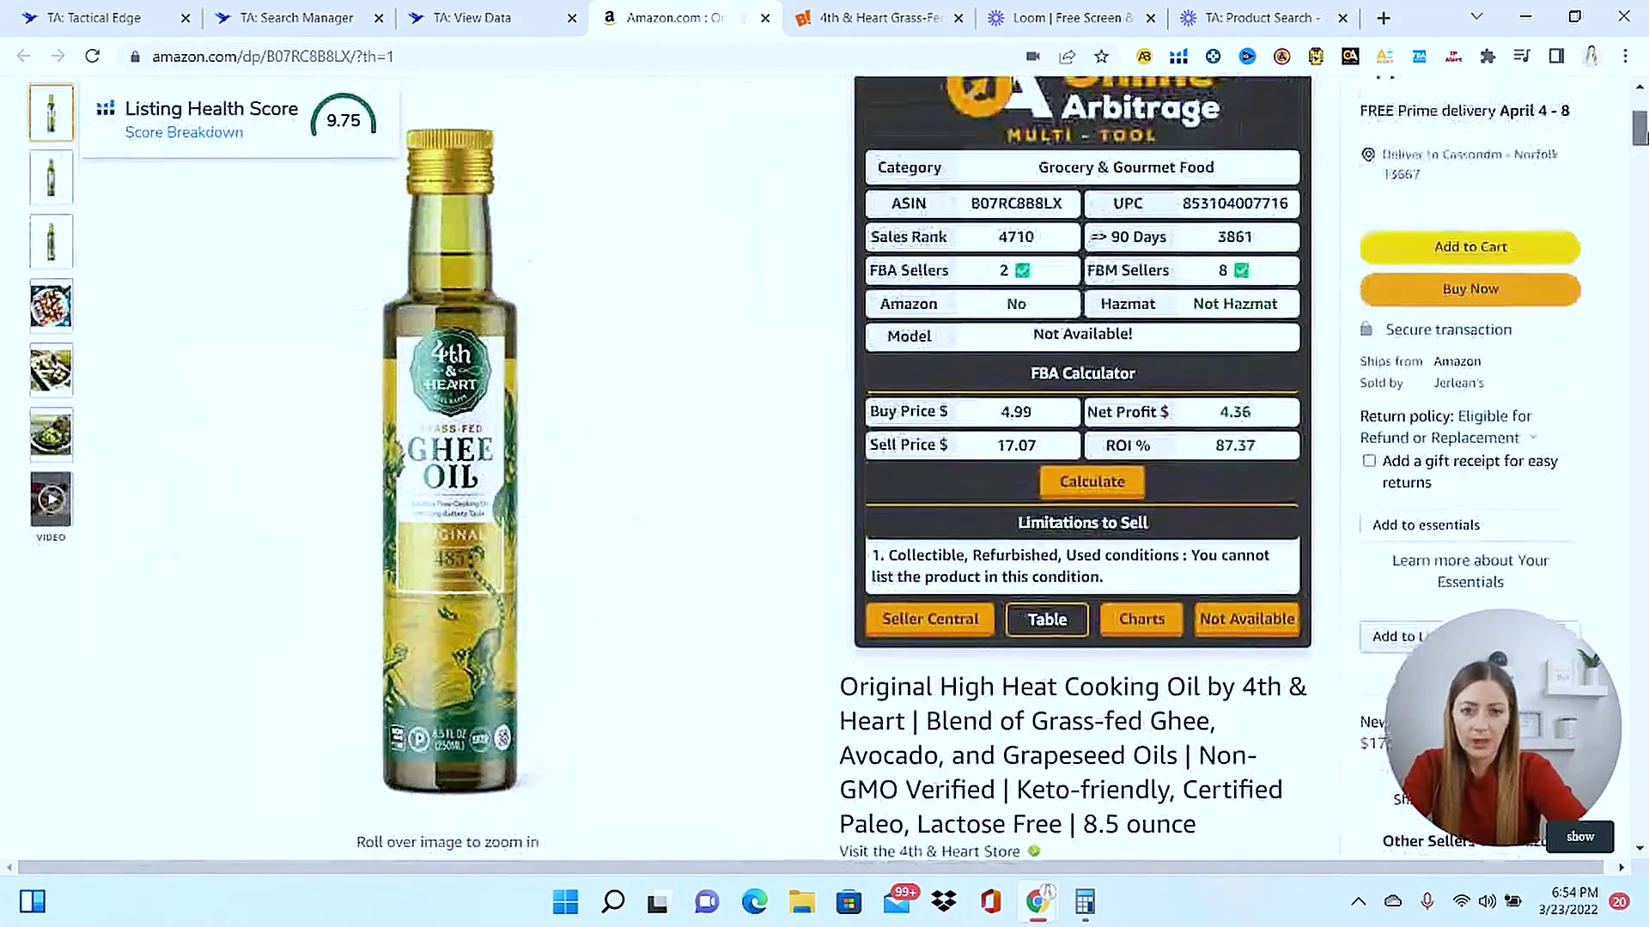
click(1063, 445)
key(BackSpace)
key(BackSpace)
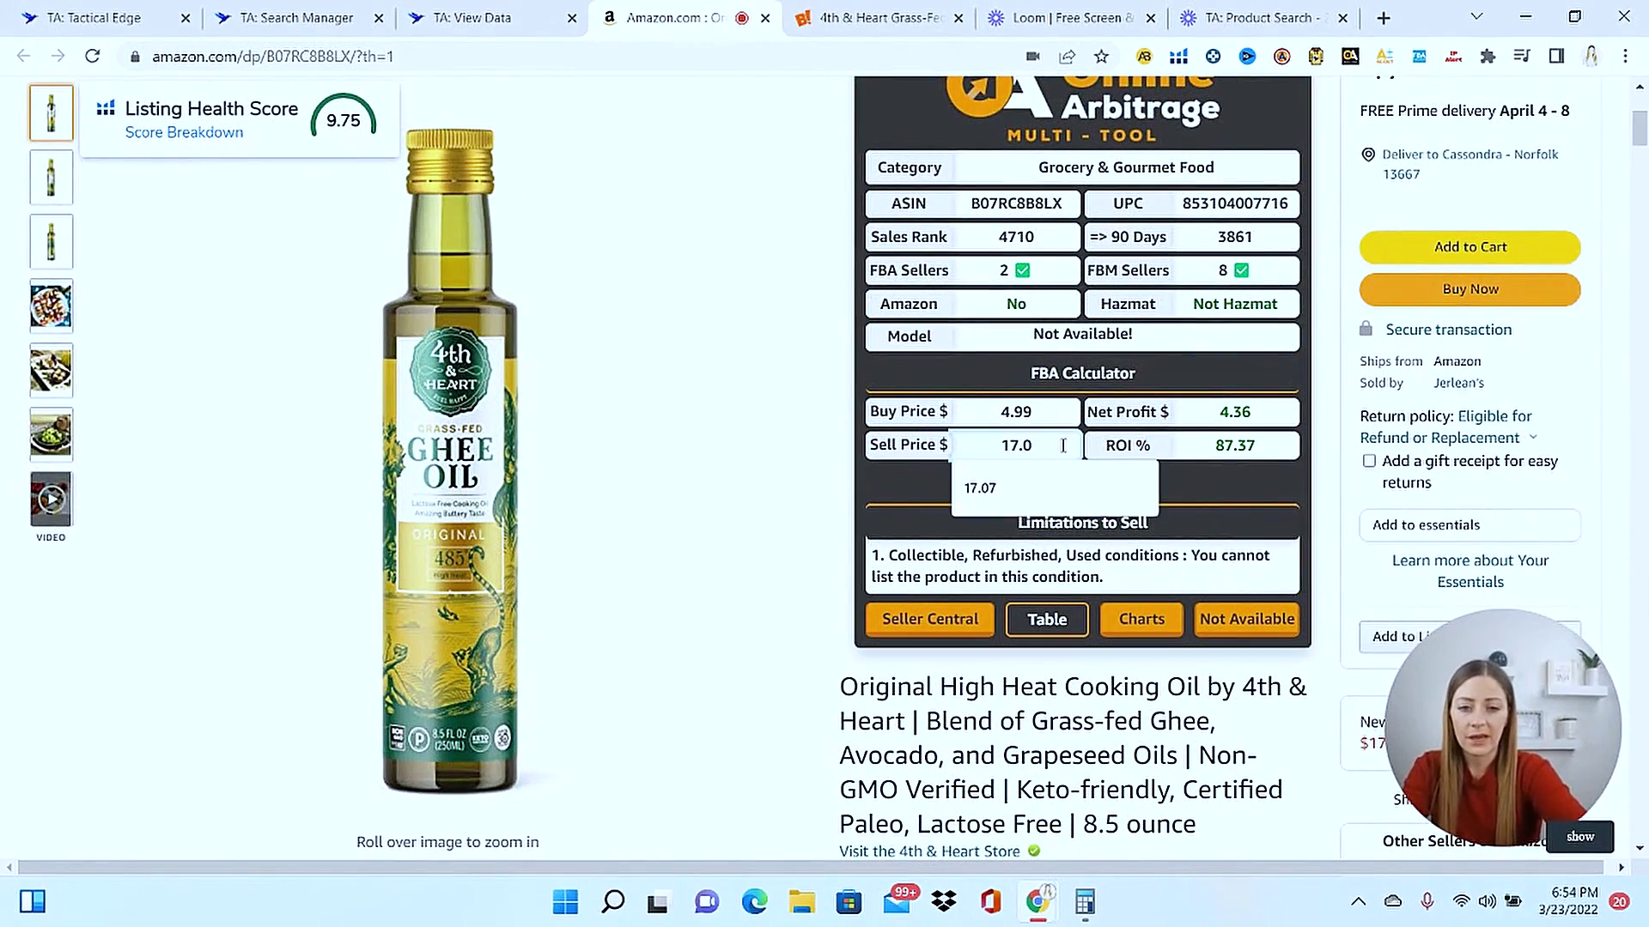
text(10)
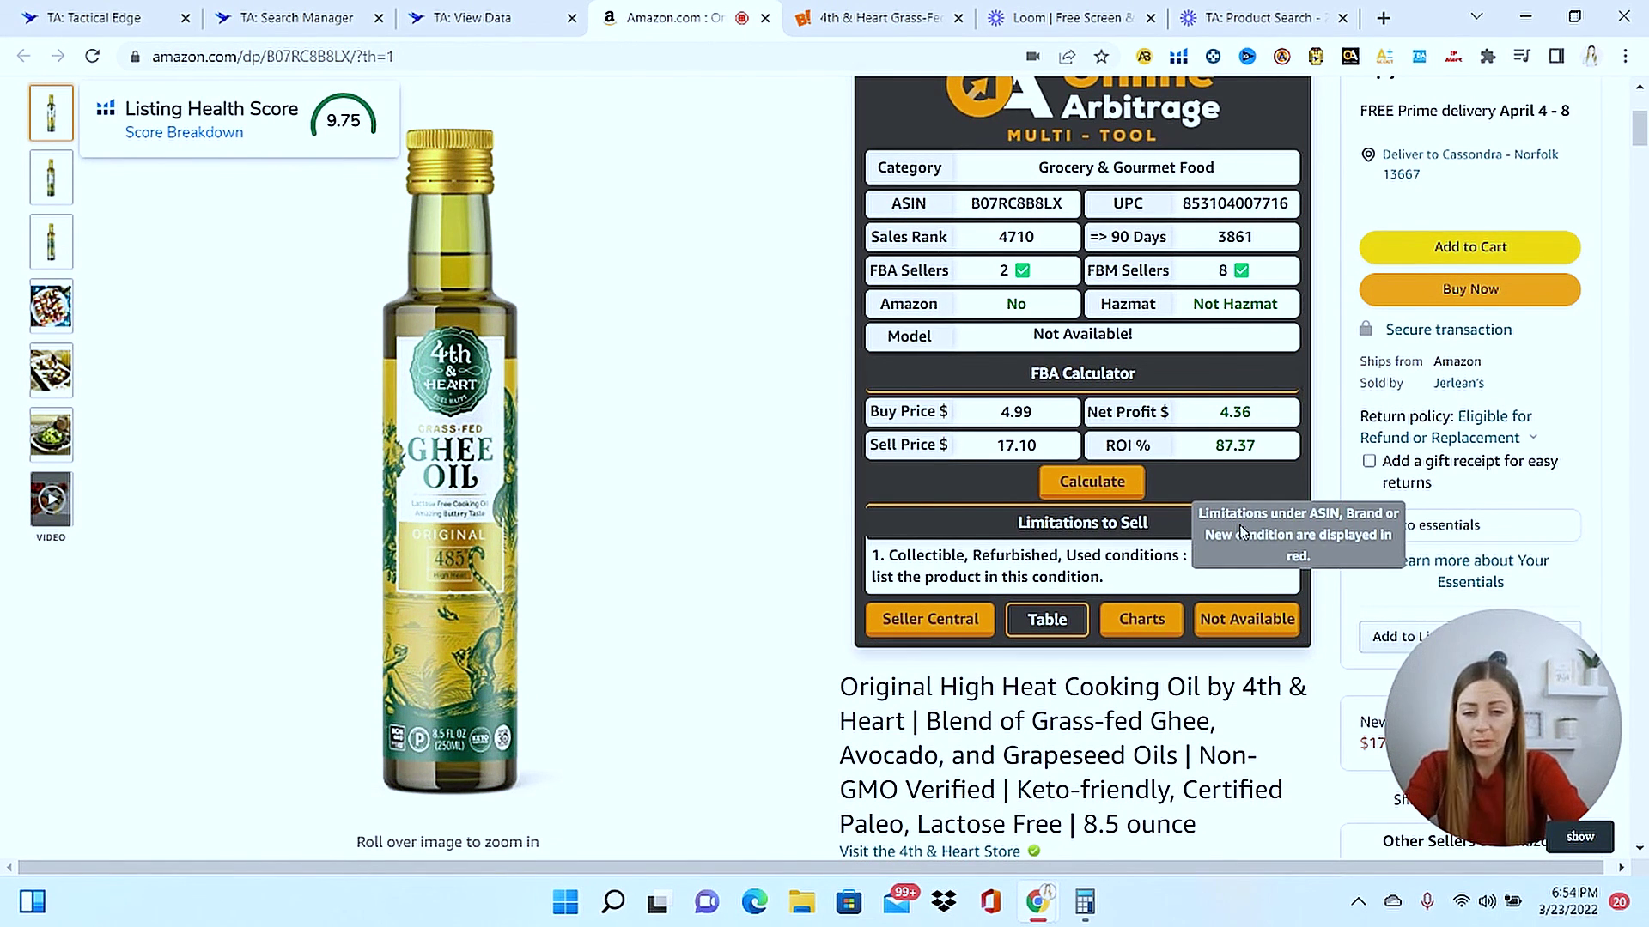
click(1032, 411)
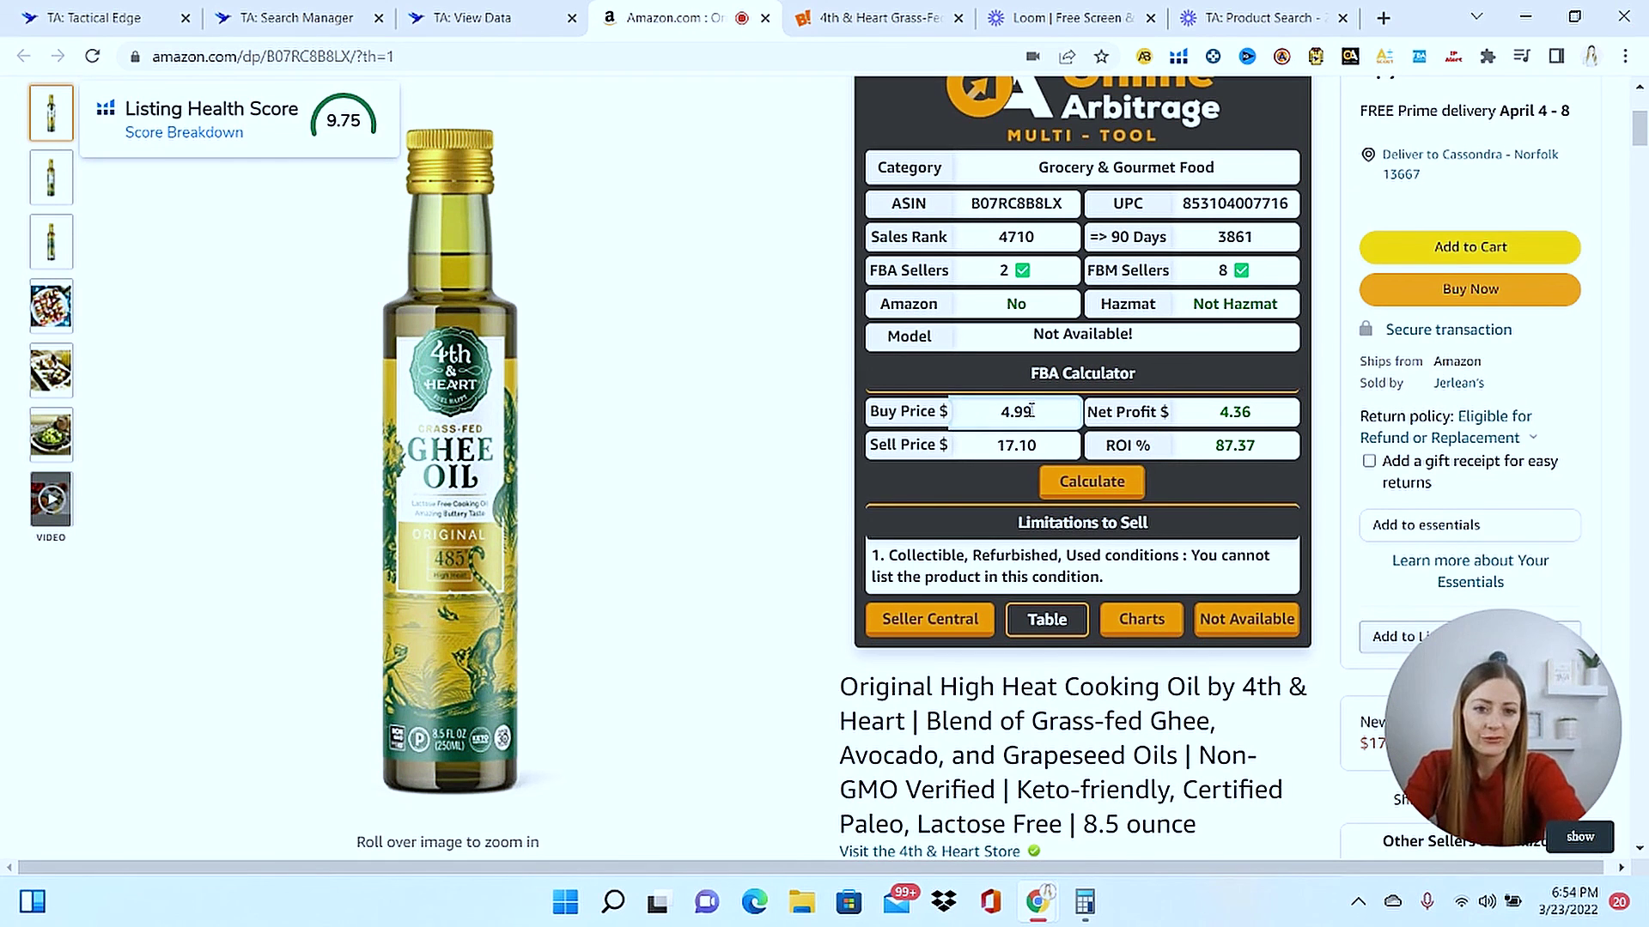
key(BackSpace)
key(BackSpace)
key(BackSpace)
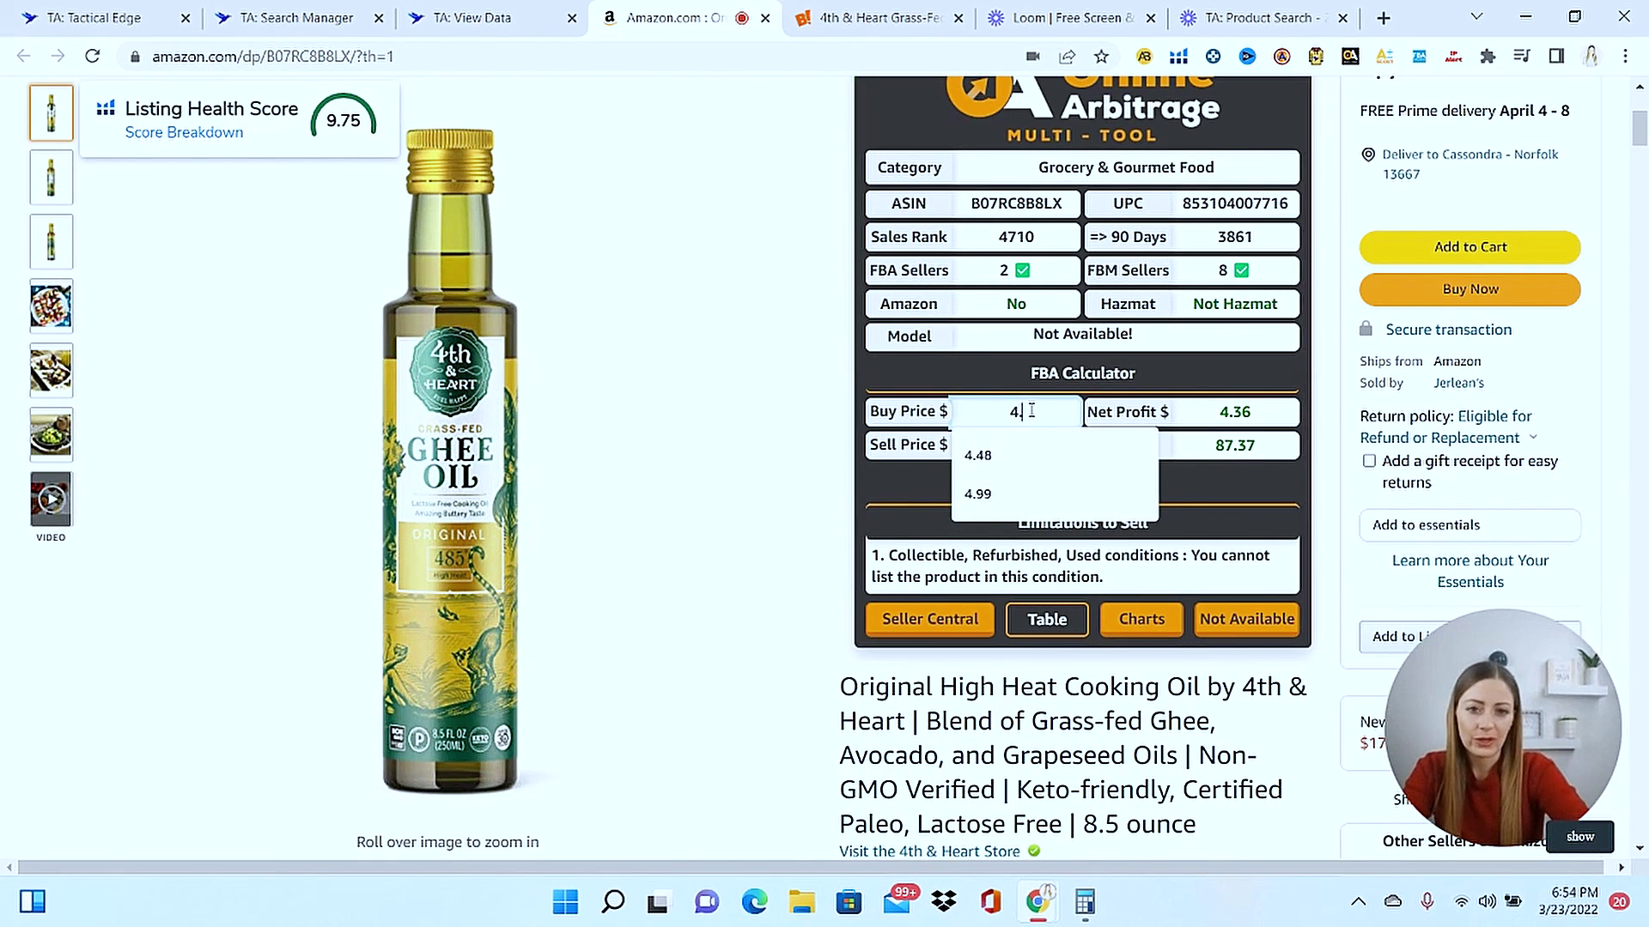
key(BackSpace)
key(BackSpace)
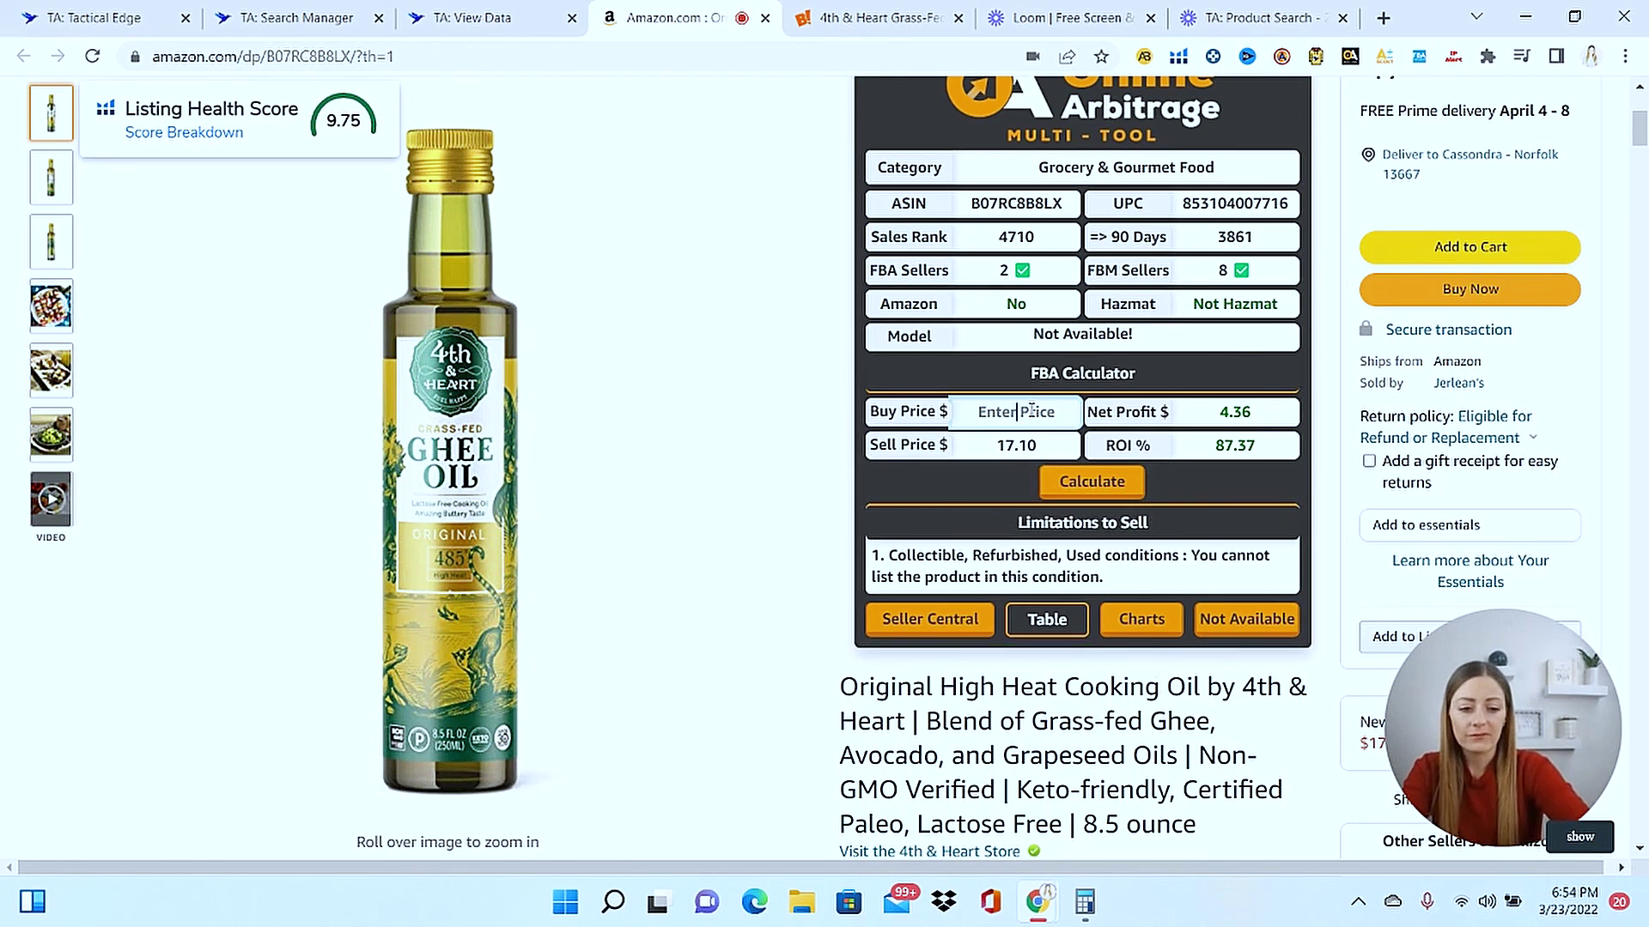
text(5.20)
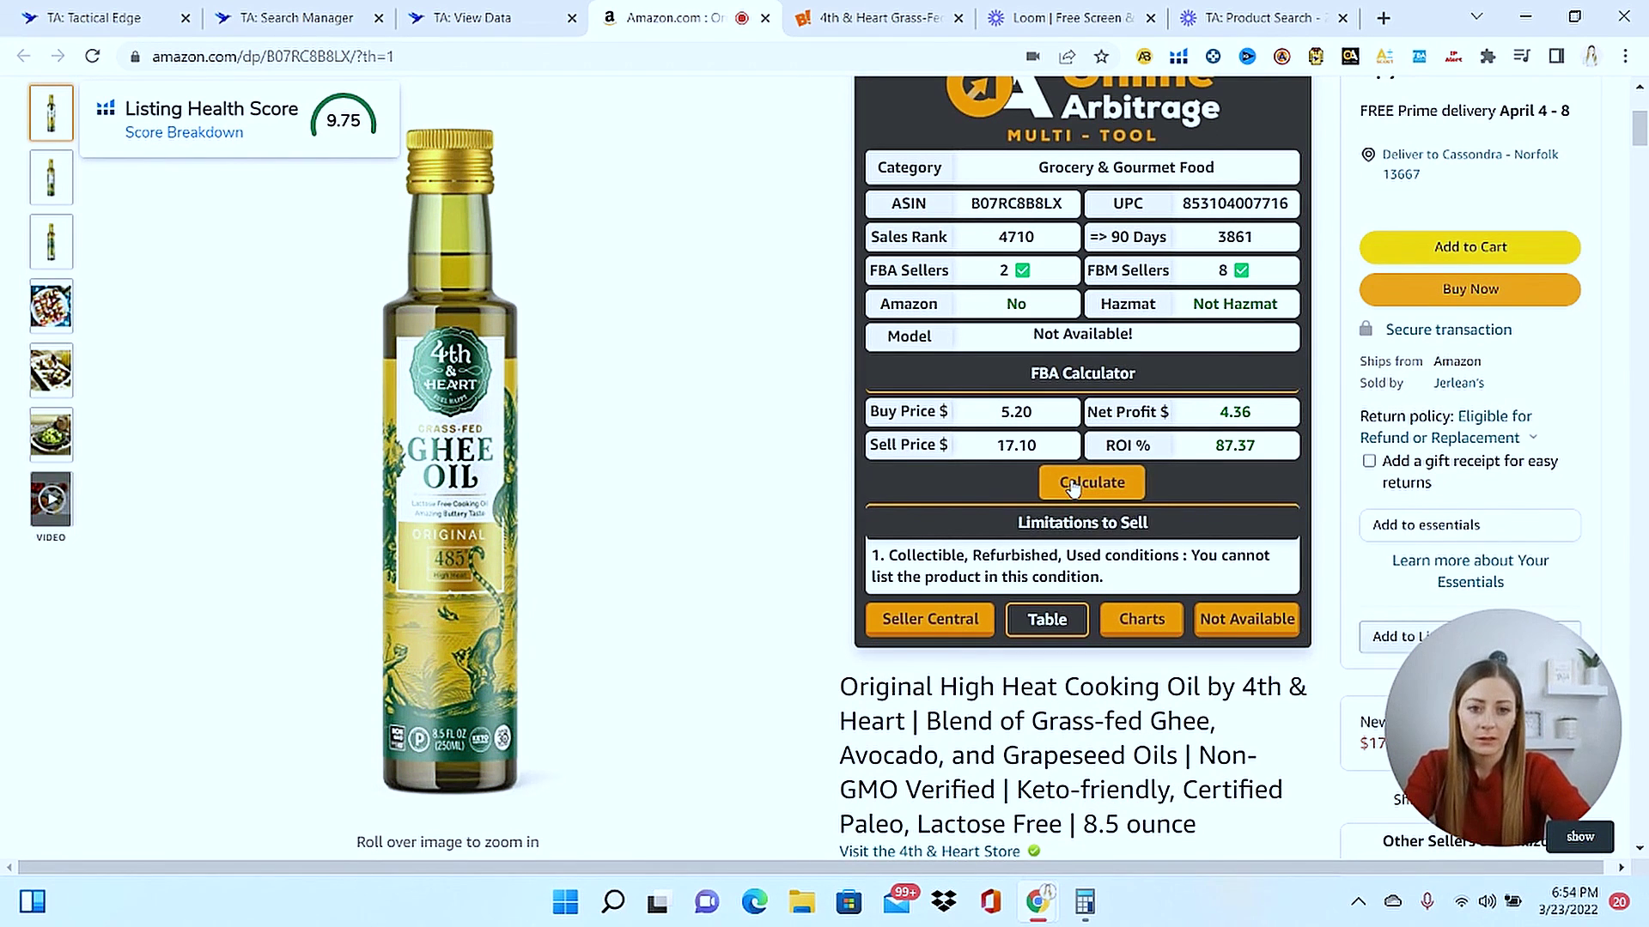
click(1070, 483)
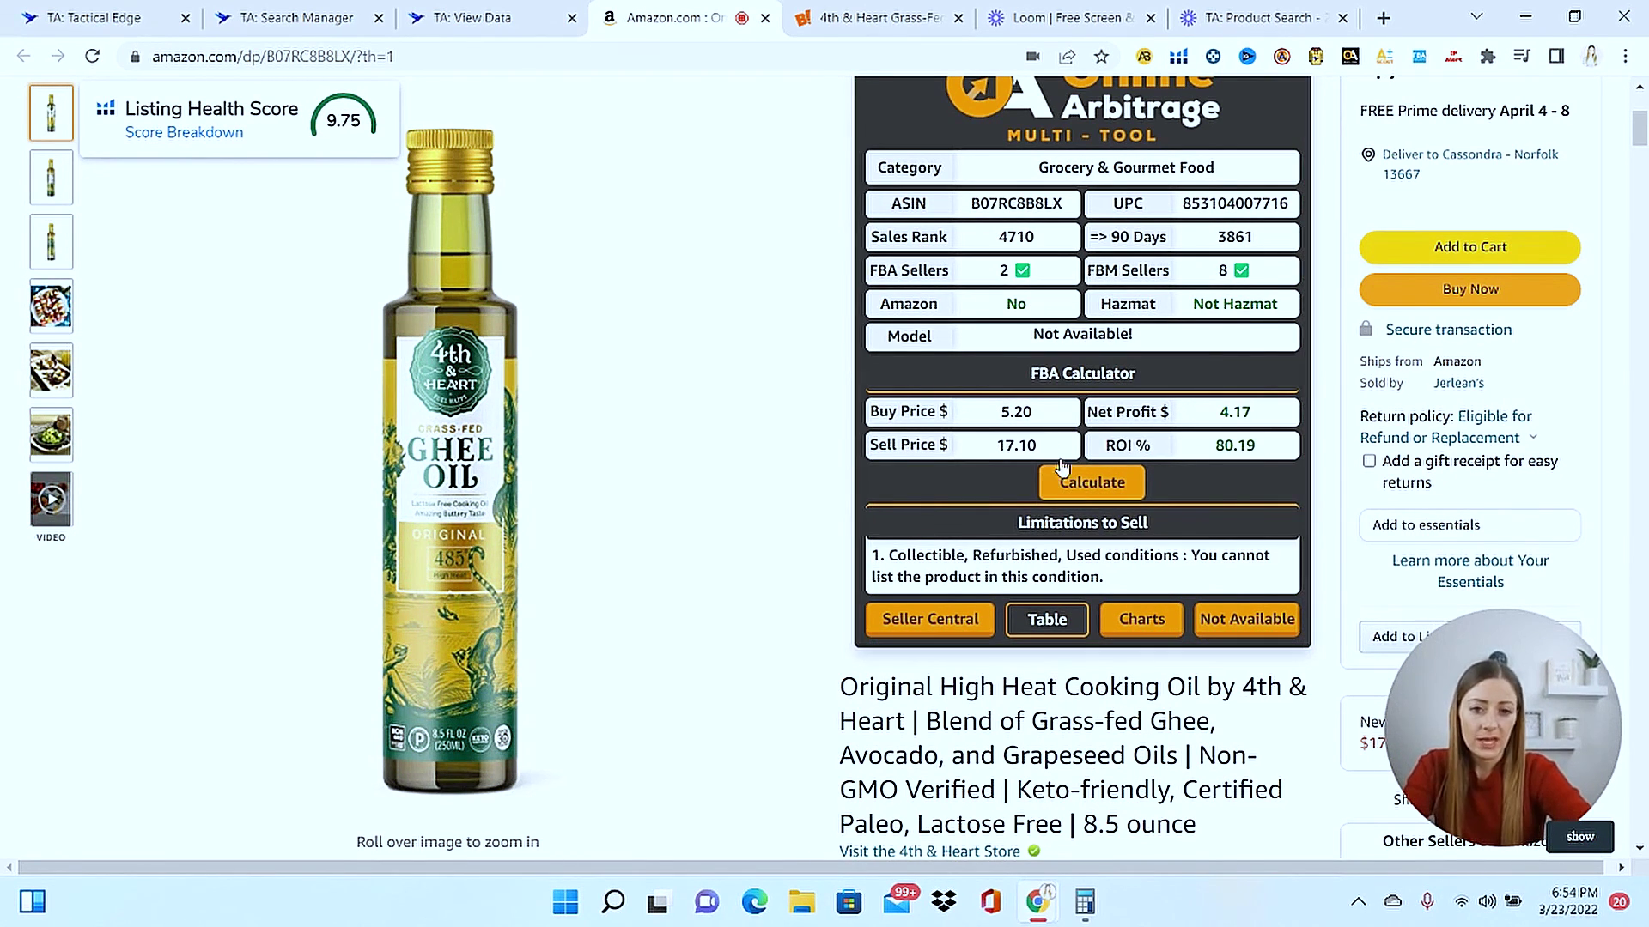